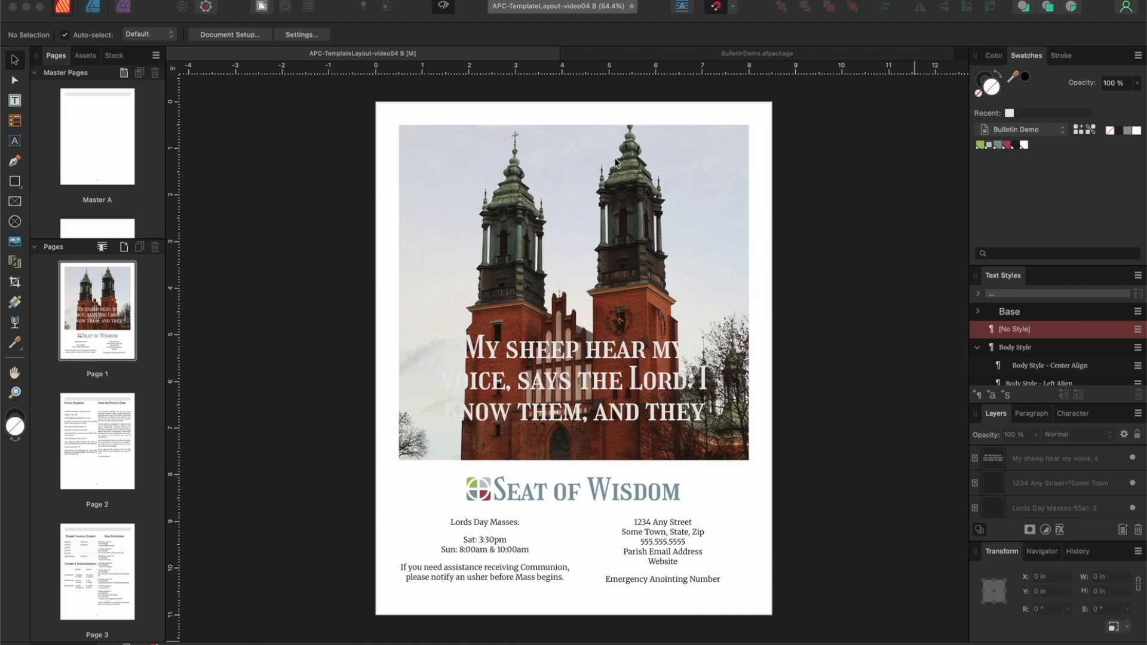
Step: Turn off preview mode, open Master A, and fill its header rectangle with the slate blue swatch from the Bulletin Demo palette
{"action": "left_click", "coordinate": [444, 8]}
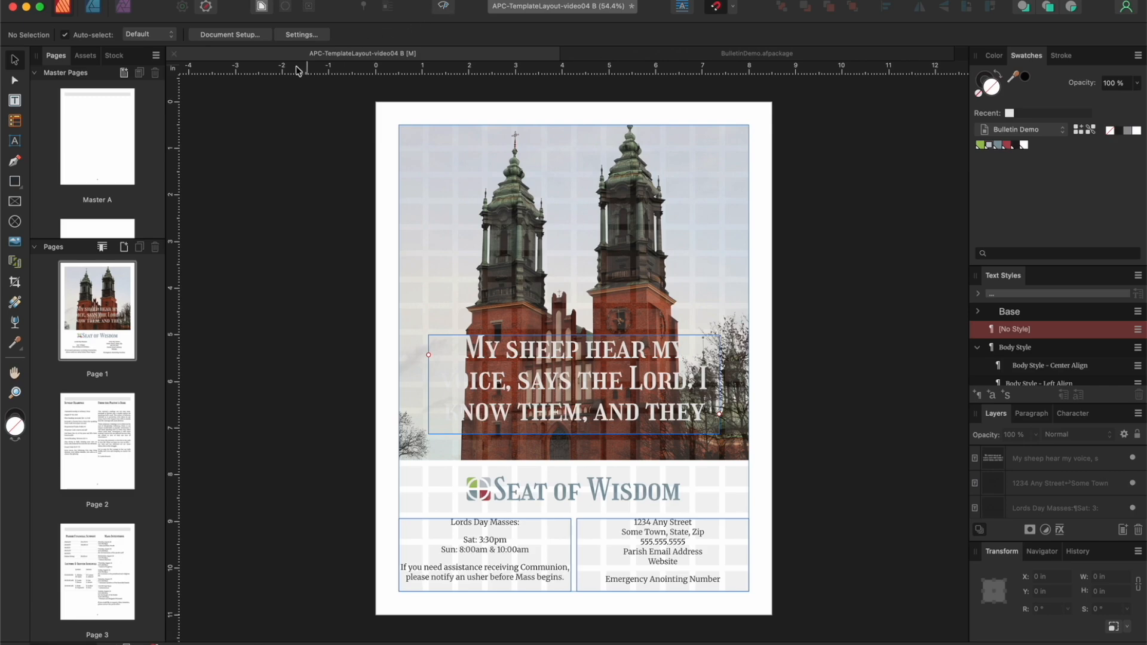
{"action": "double_click", "coordinate": [107, 127]}
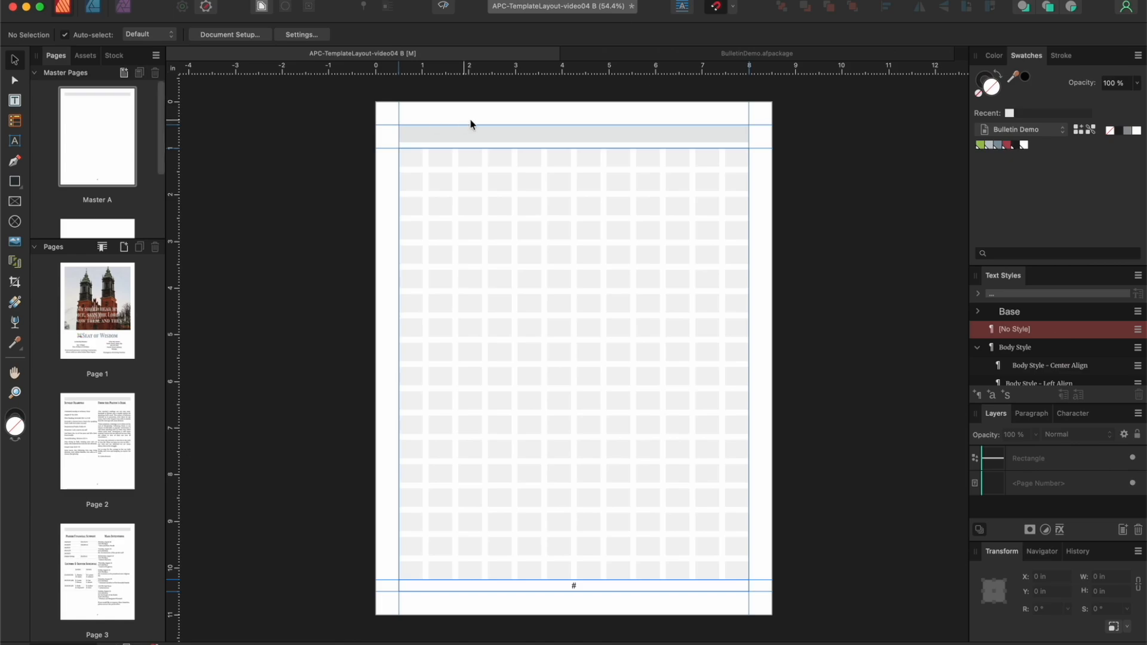
{"action": "left_click", "coordinate": [738, 139]}
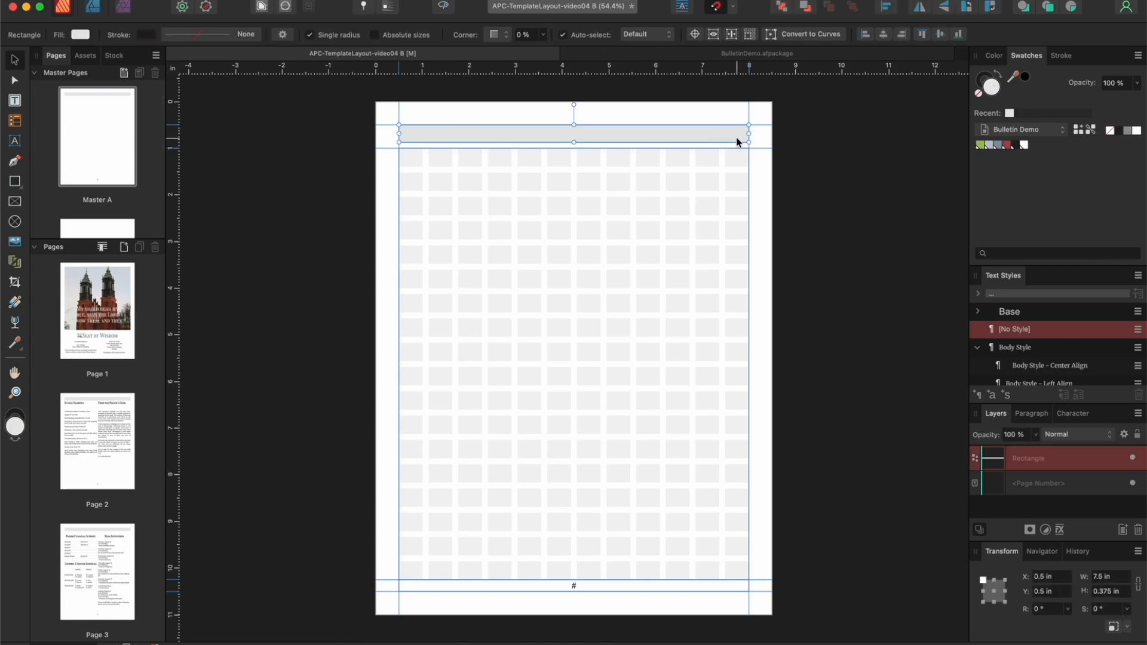
{"action": "left_click", "coordinate": [998, 145]}
Step: Shorten the header bar to about 2.417 in wide from the left margin and duplicate it against the right margin
{"action": "left_click_drag", "start_coordinate": [749, 135], "coordinate": [511, 130]}
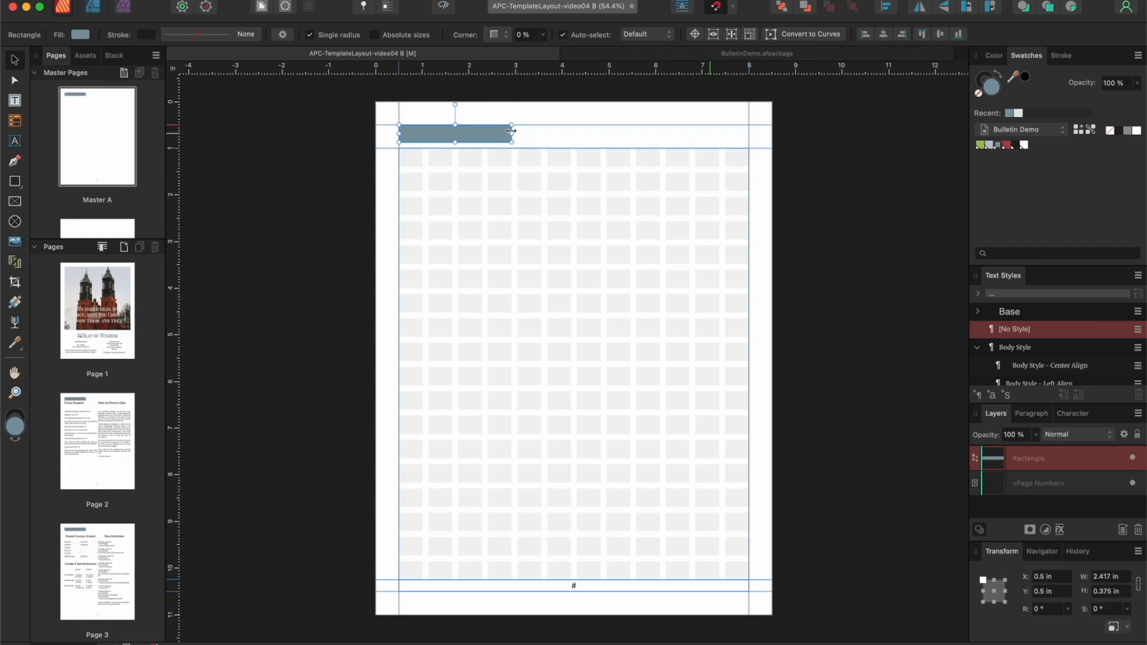
{"action": "left_click_drag", "start_coordinate": [482, 139], "coordinate": [721, 136]}
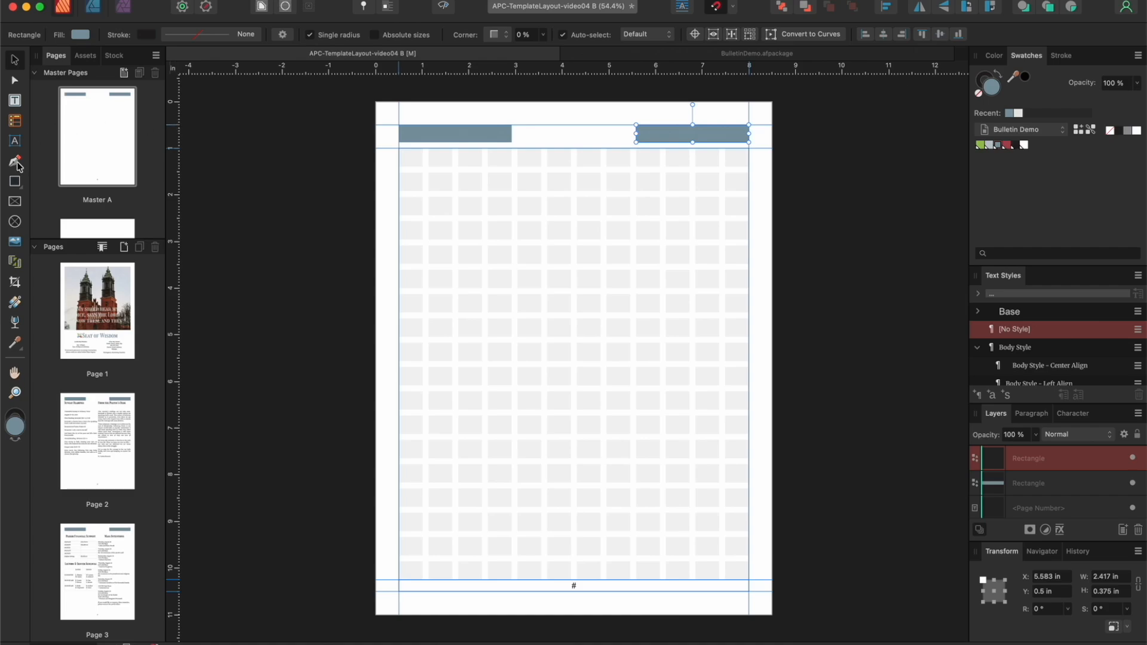
Step: Draw a picture frame about 2.417 in wide between the two header bars and place Logo-SOW01.png in it
{"action": "left_click", "coordinate": [18, 203]}
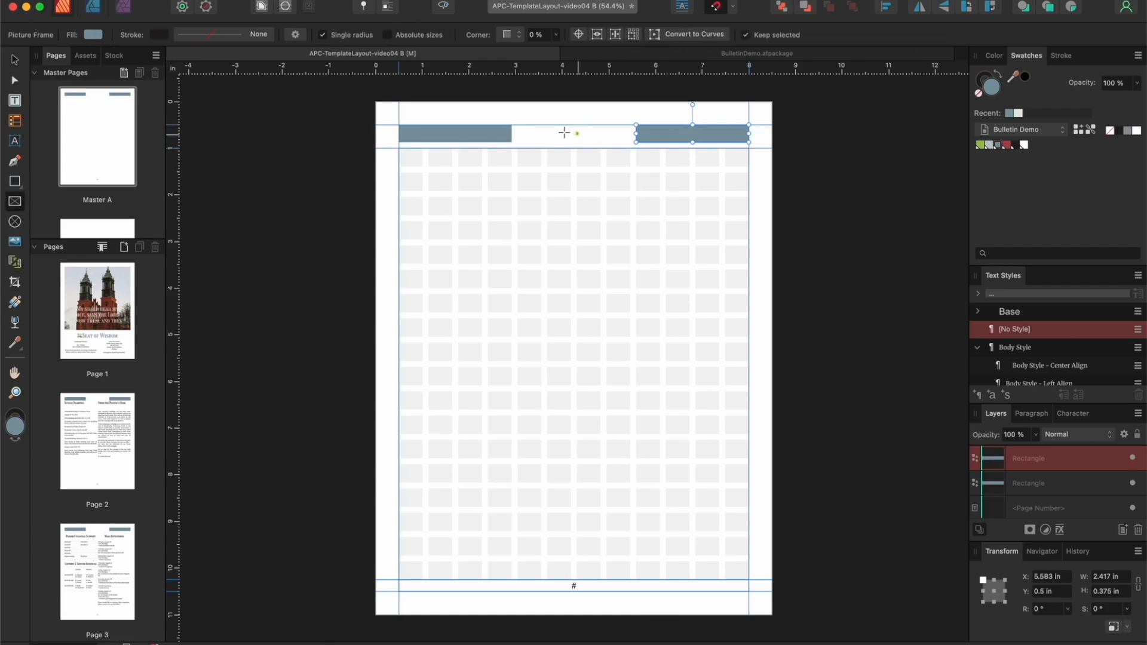
{"action": "left_click_drag", "start_coordinate": [517, 125], "coordinate": [631, 141]}
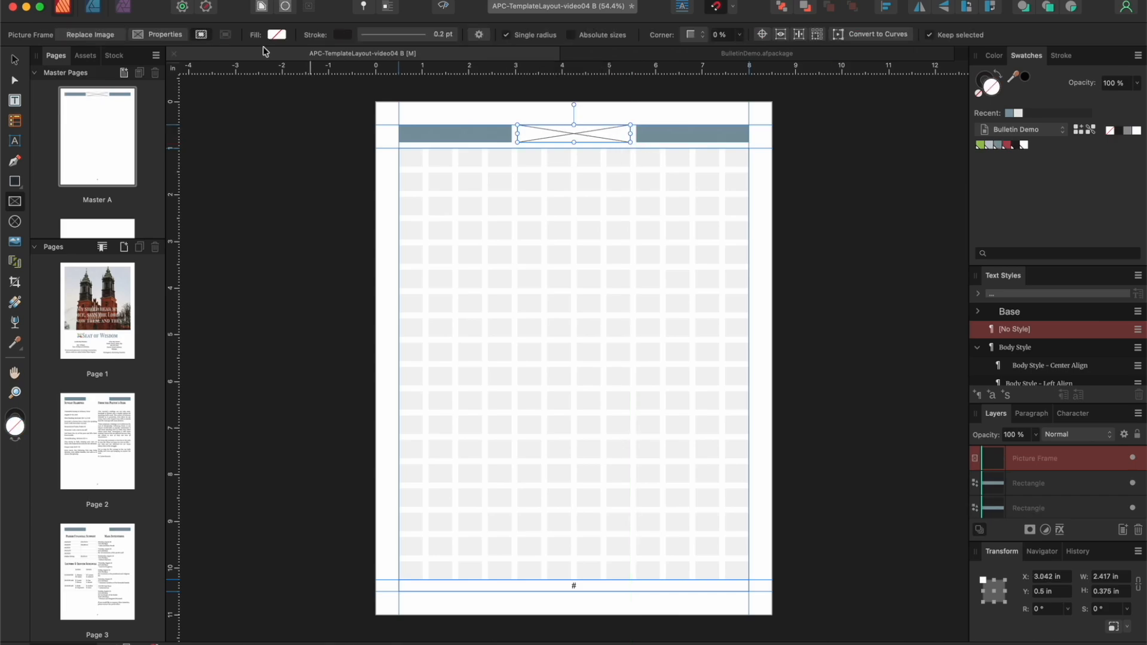
{"action": "left_click", "coordinate": [139, 1]}
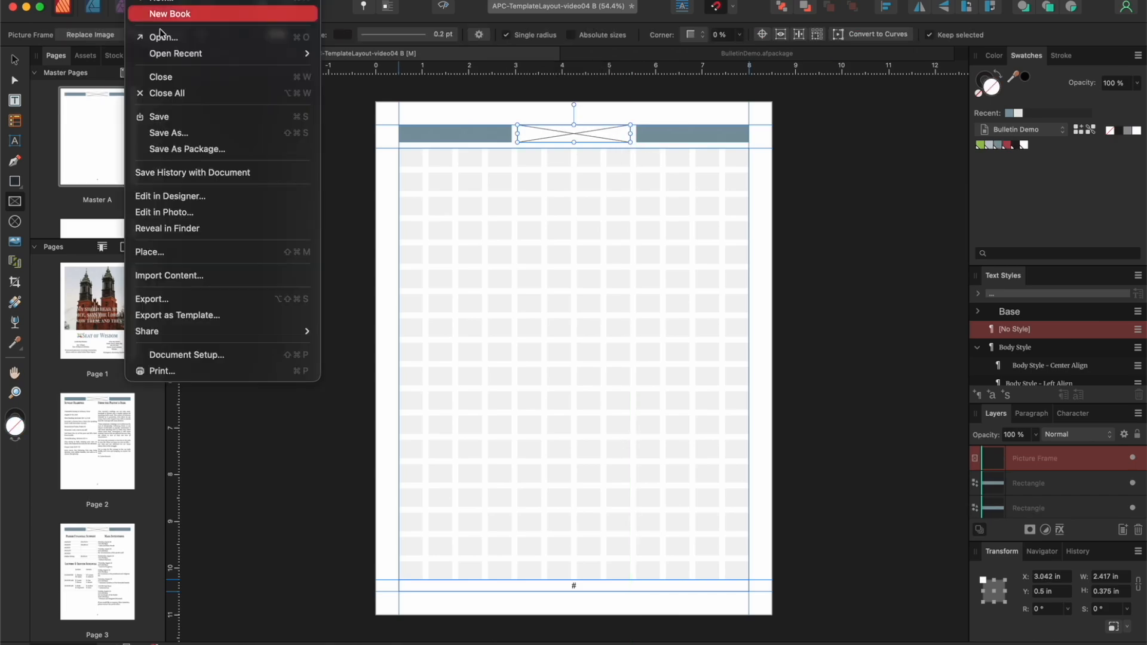
{"action": "left_click", "coordinate": [163, 251]}
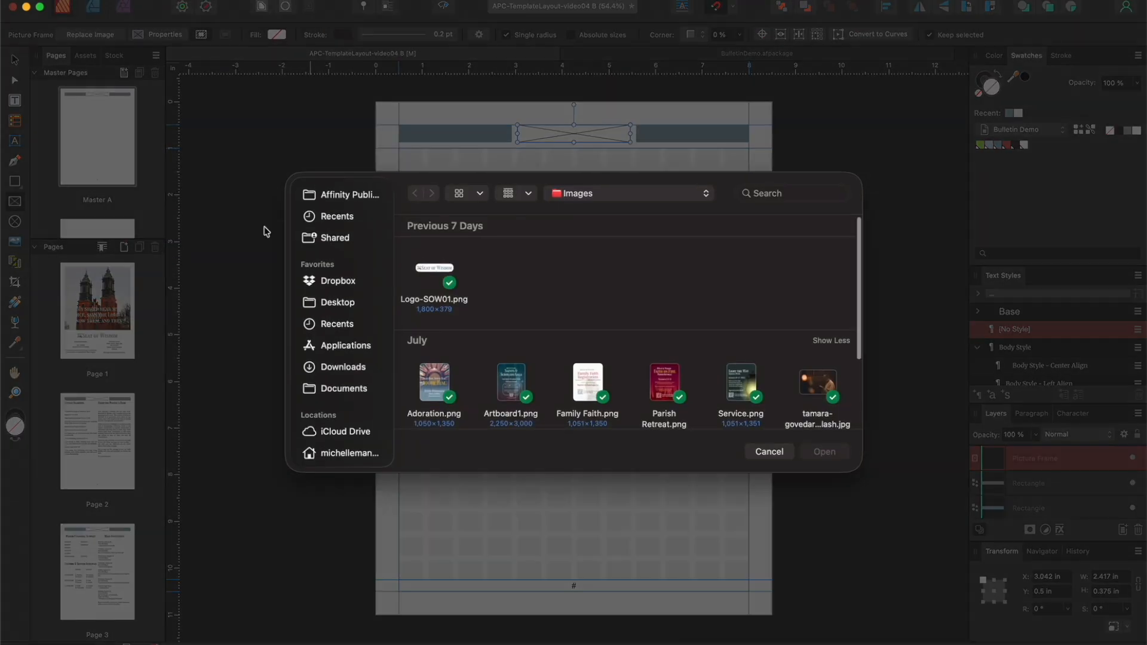
{"action": "left_click", "coordinate": [440, 270]}
{"action": "left_click", "coordinate": [839, 454]}
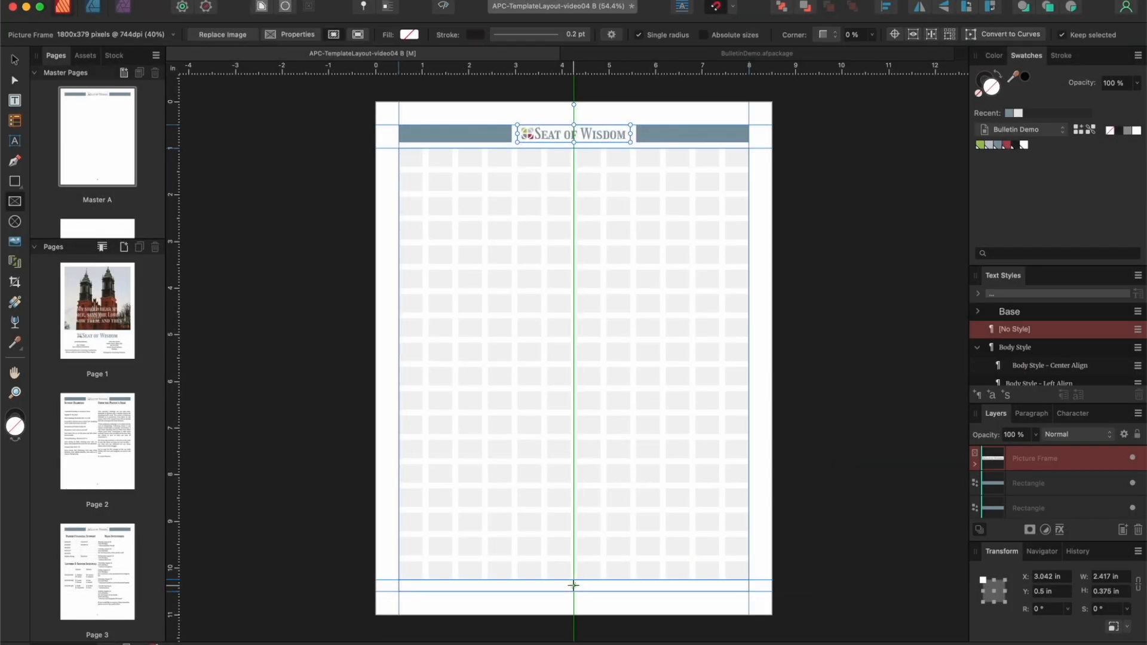
Step: Set the master page's page number field in the Girassol font and color it with the slate blue swatch
{"action": "left_click", "coordinate": [15, 100]}
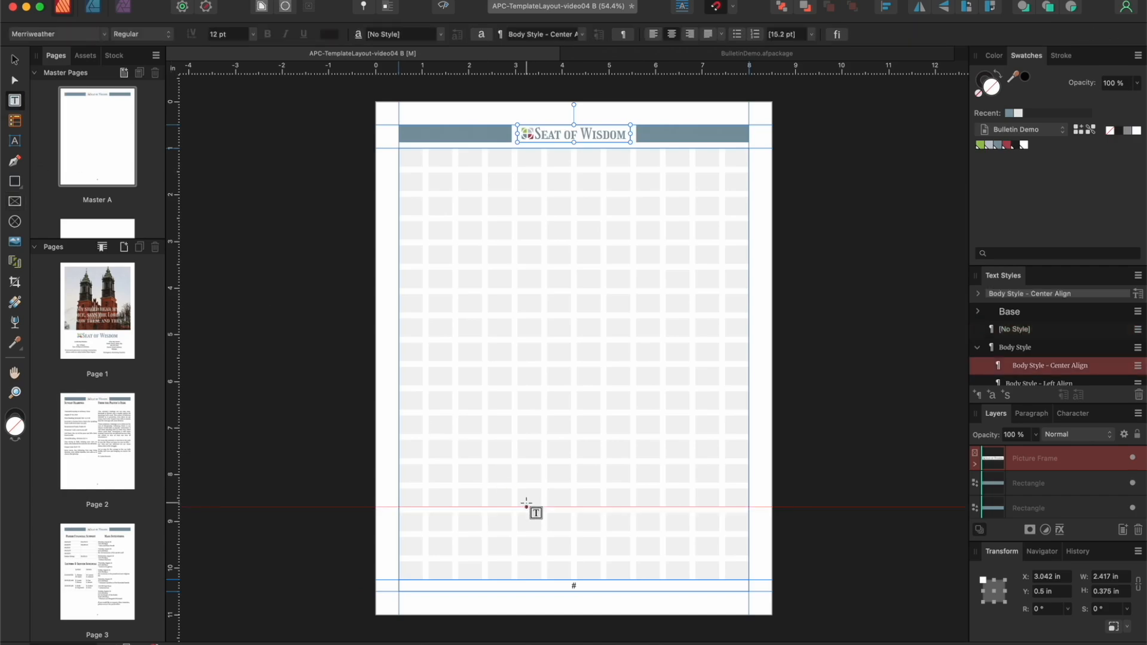
{"action": "left_click", "coordinate": [566, 587]}
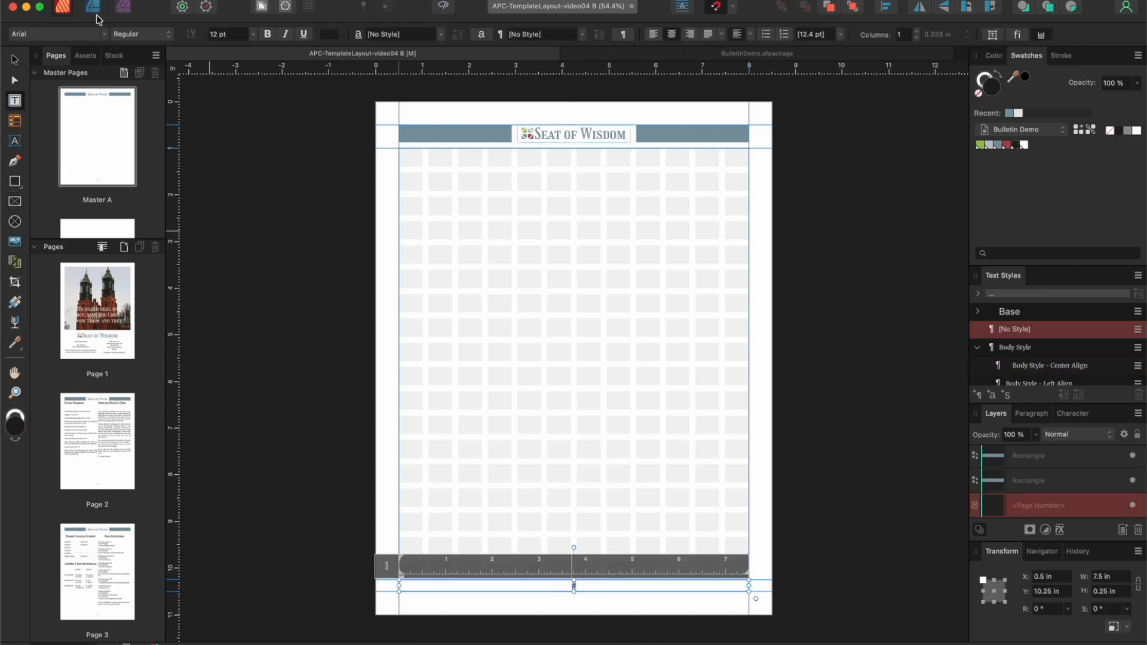
{"action": "left_click", "coordinate": [69, 35]}
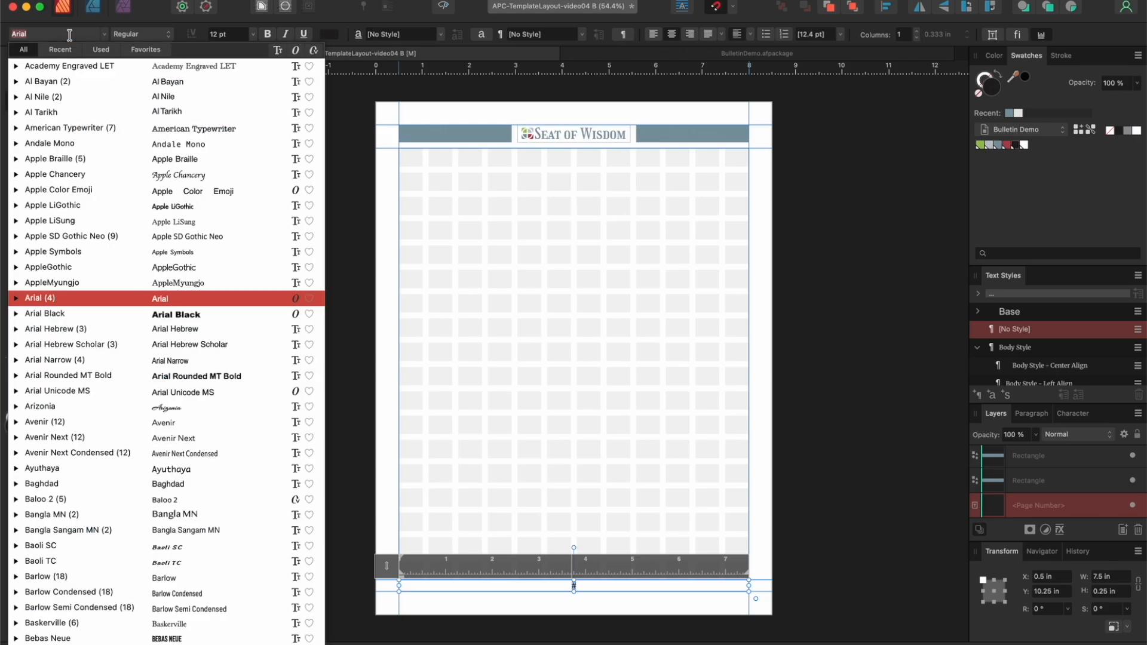
{"action": "type", "text": "Girassol"}
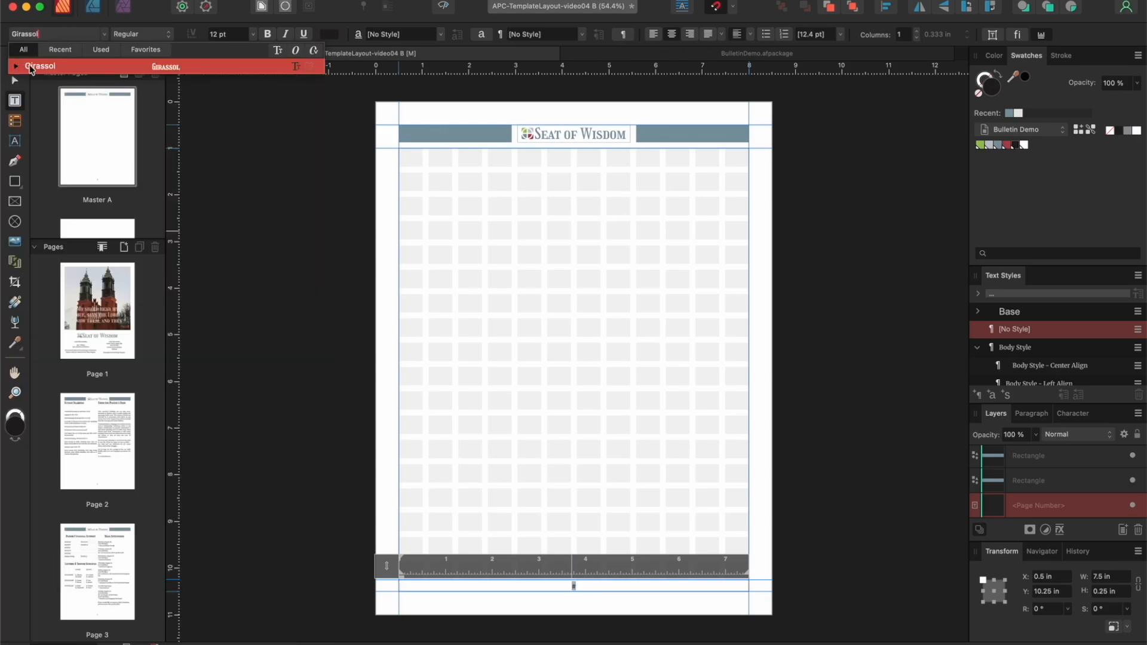
{"action": "left_click", "coordinate": [32, 68]}
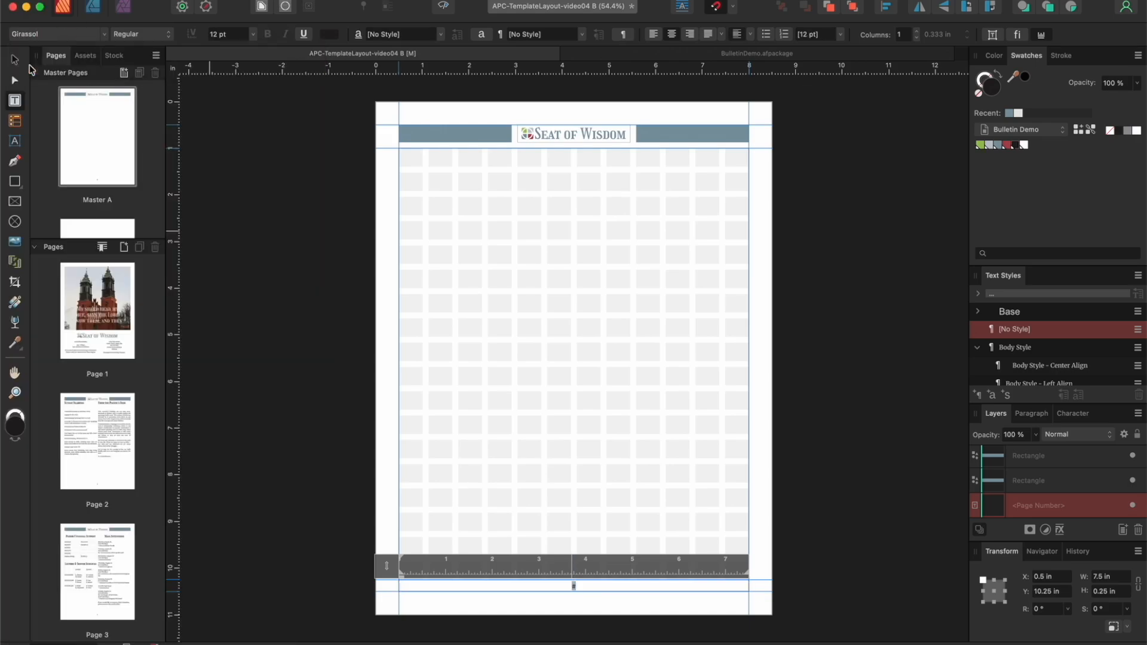
{"action": "left_click", "coordinate": [999, 146]}
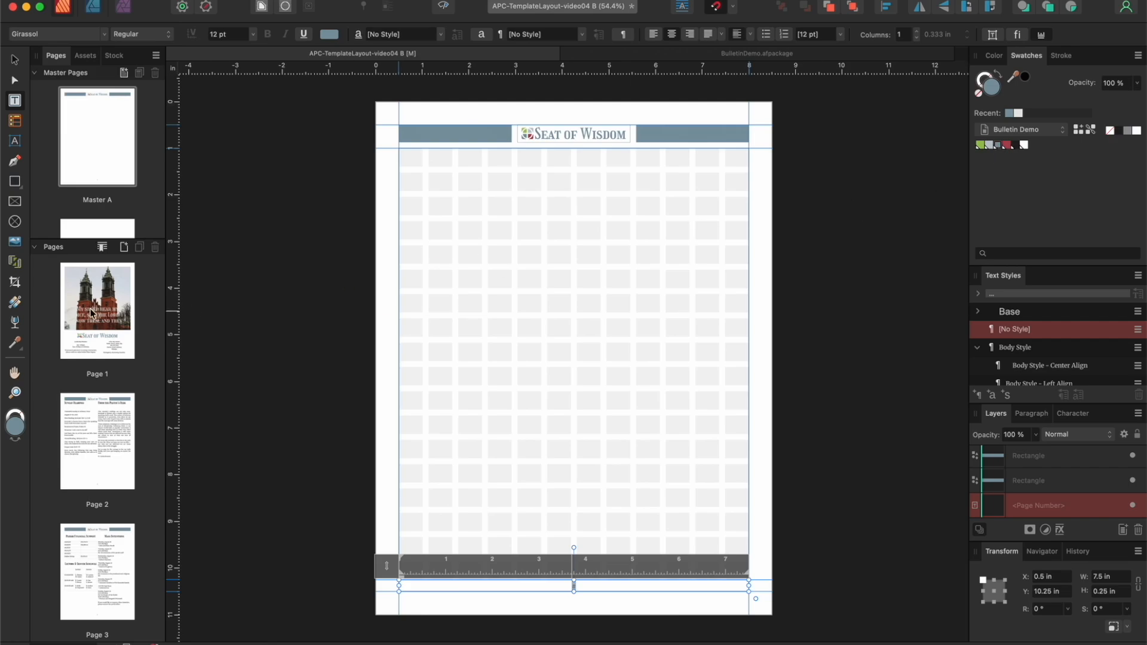
Step: Open page 2 and preview it without guides and frame outlines
{"action": "double_click", "coordinate": [90, 453]}
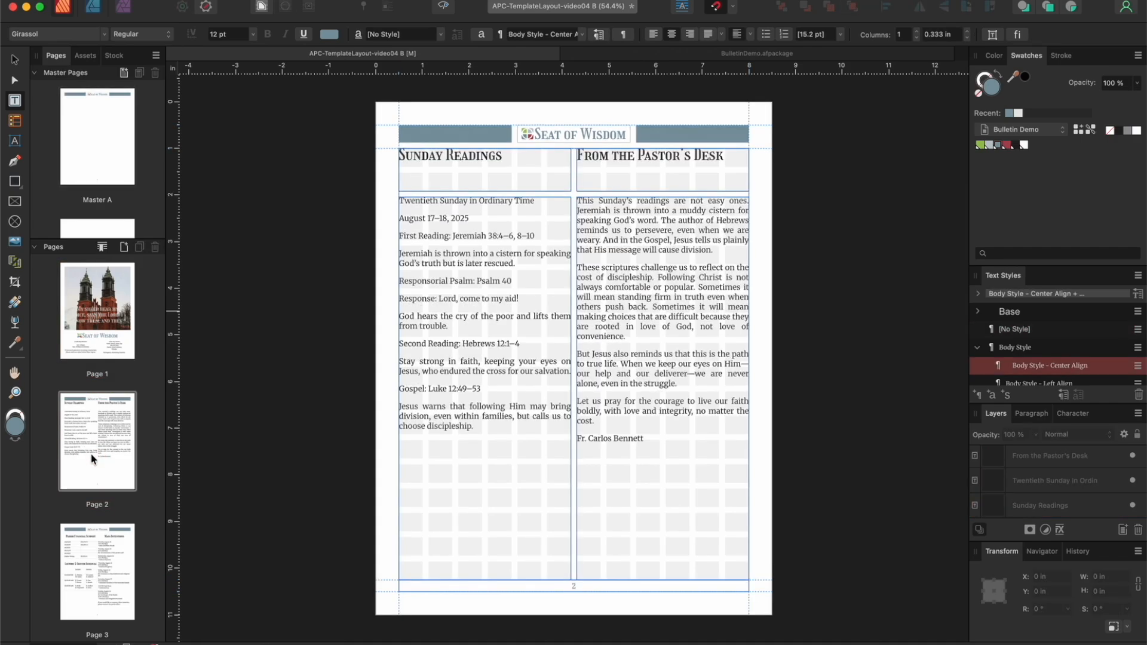
{"action": "left_click", "coordinate": [445, 6]}
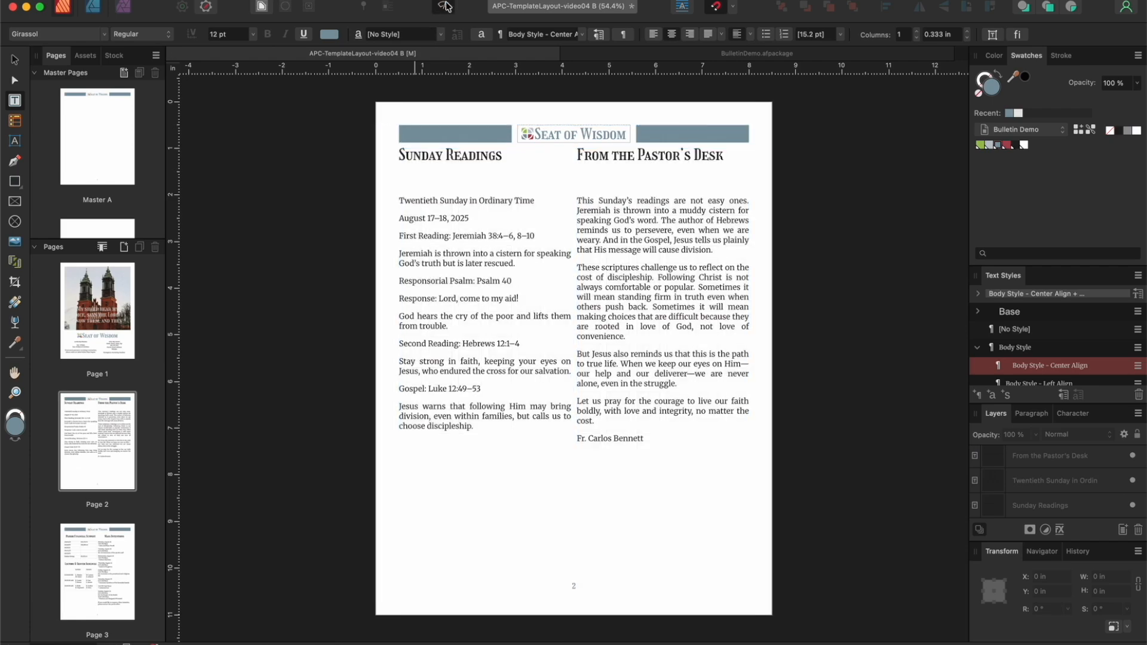
{"action": "double_click", "coordinate": [93, 424]}
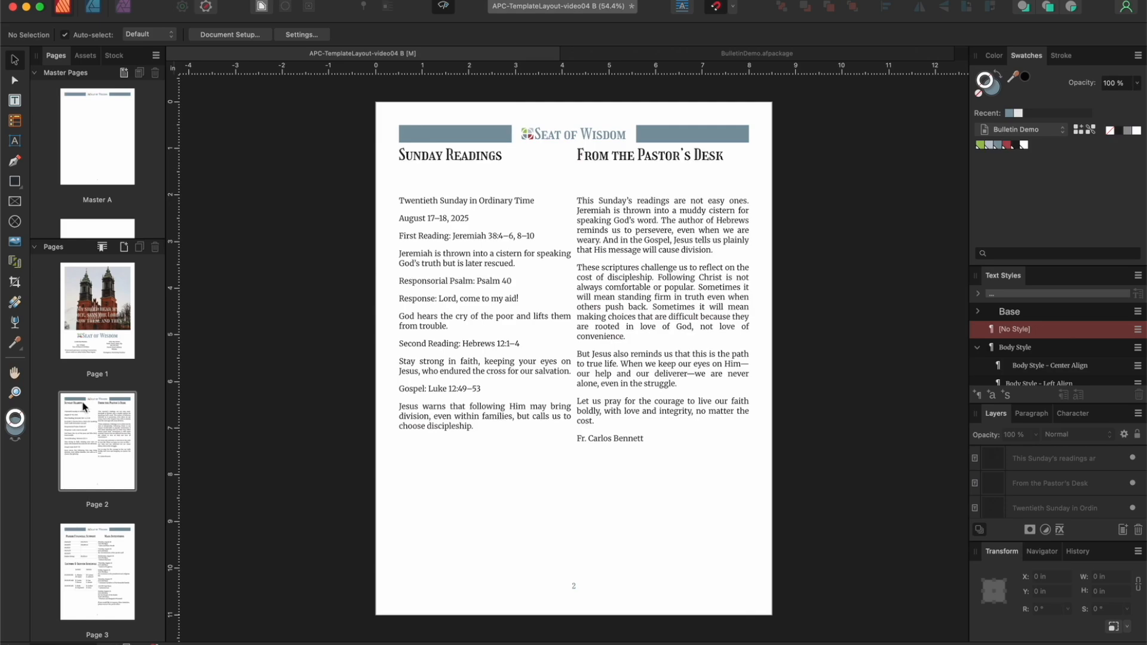
Step: Draw a rectangle about 3.688 by 9.25 in over page 2's Sunday Readings column and fill it with the light blue-gray swatch
{"action": "left_click", "coordinate": [15, 181]}
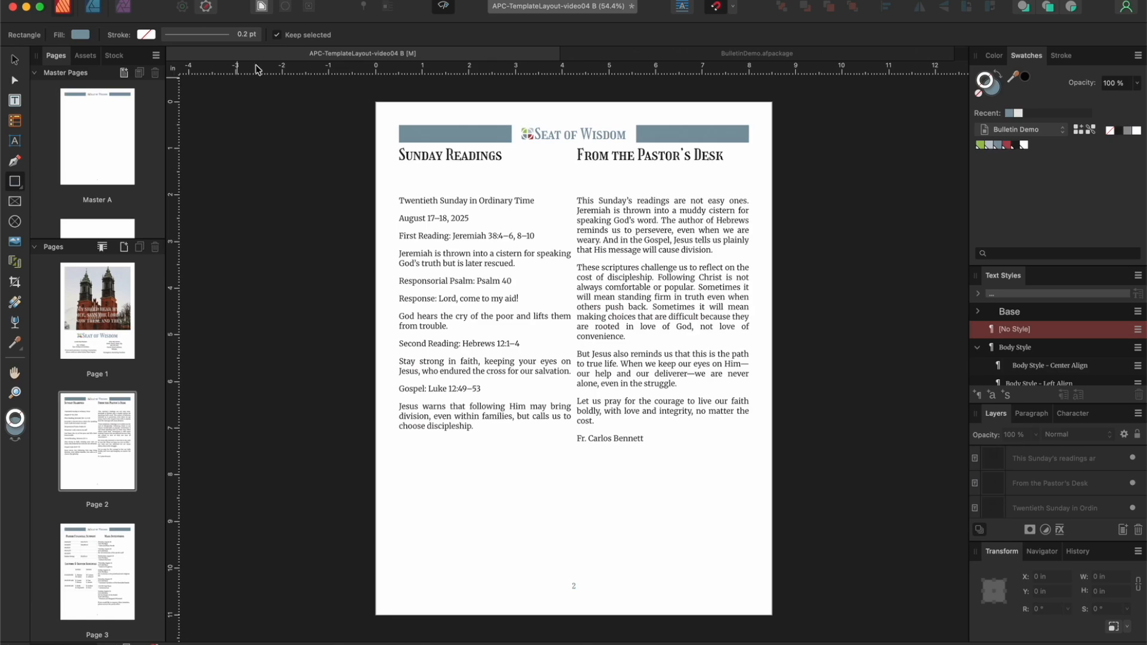
{"action": "left_click", "coordinate": [444, 7]}
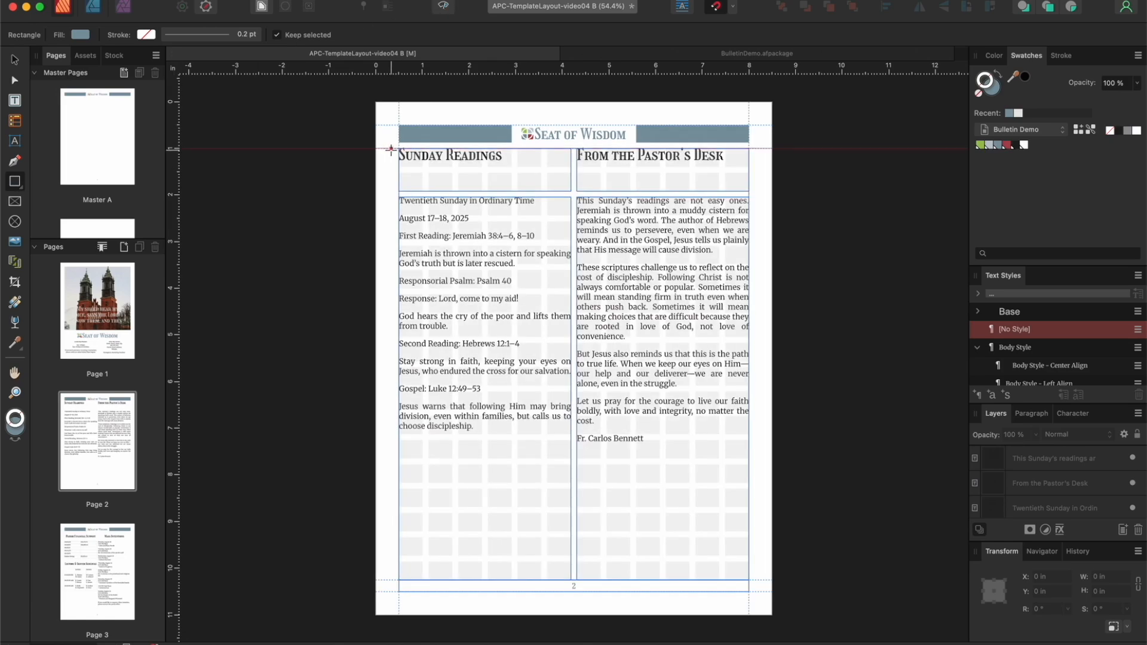
{"action": "left_click_drag", "start_coordinate": [399, 149], "coordinate": [570, 577]}
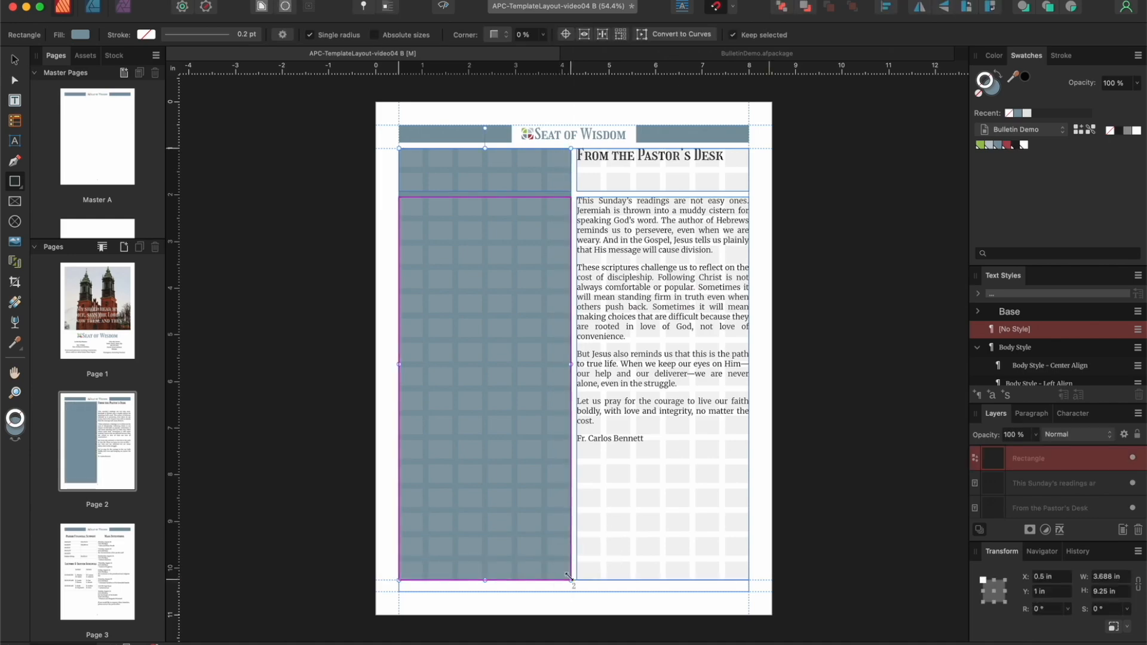
{"action": "left_click", "coordinate": [990, 145]}
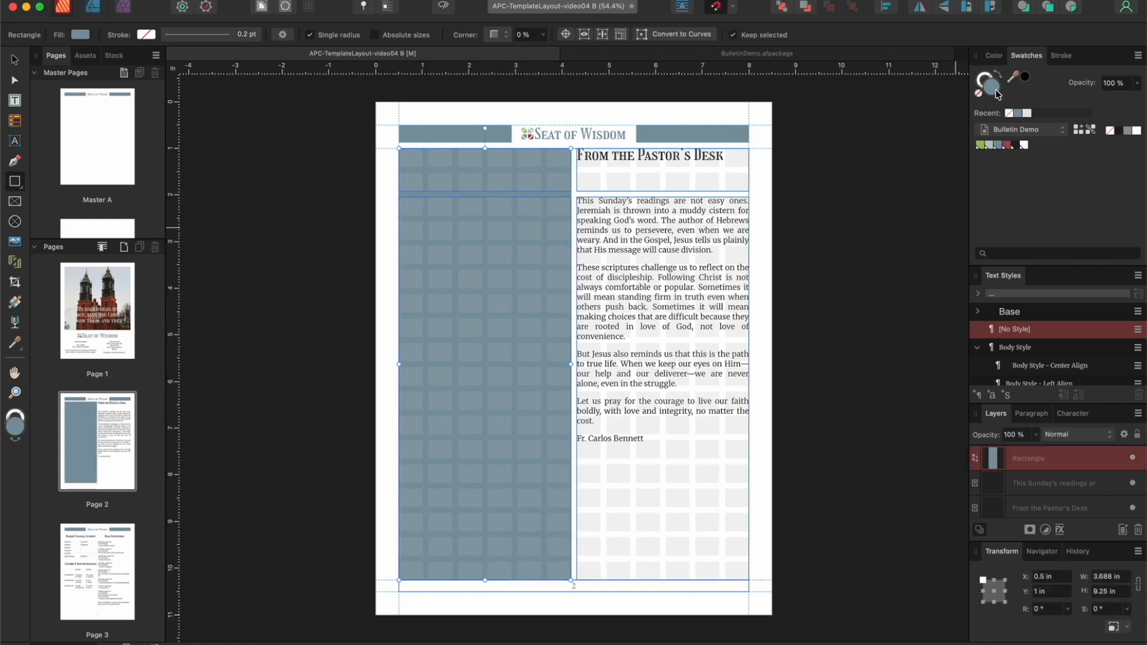
{"action": "left_click", "coordinate": [990, 146]}
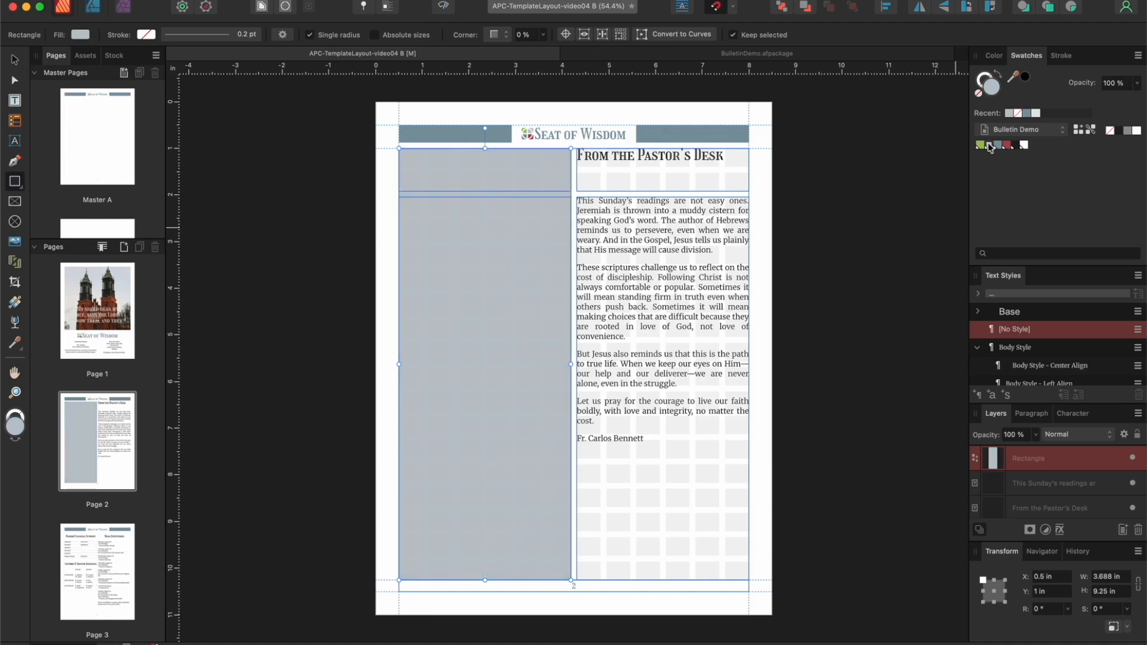
Step: Set the Sunday Readings rectangle's opacity to 25% and move it to the back, behind the text
{"action": "left_click", "coordinate": [1017, 435]}
{"action": "type", "text": "25"}
{"action": "key", "text": "Return"}
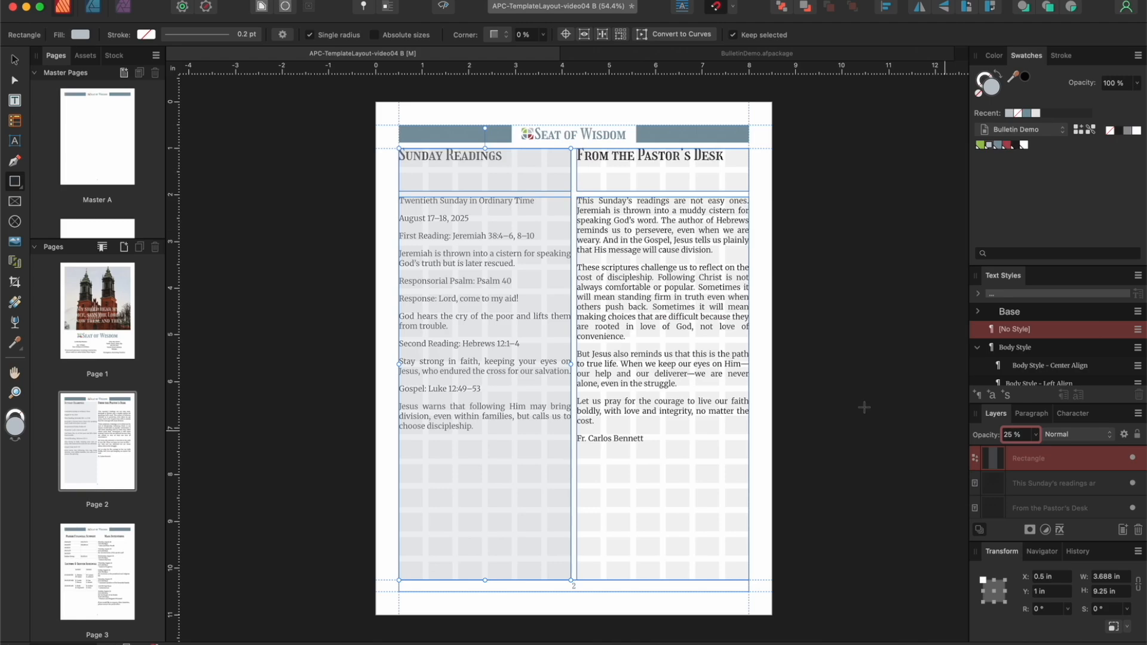
{"action": "left_click", "coordinate": [316, 0]}
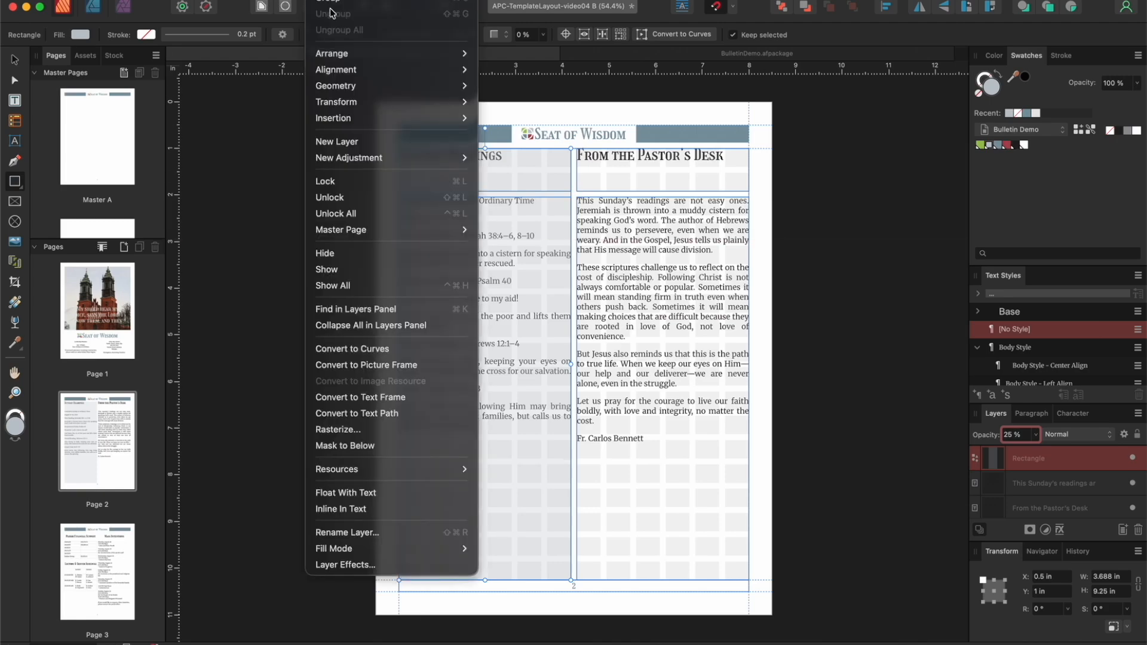
{"action": "mouse_move", "coordinate": [343, 55]}
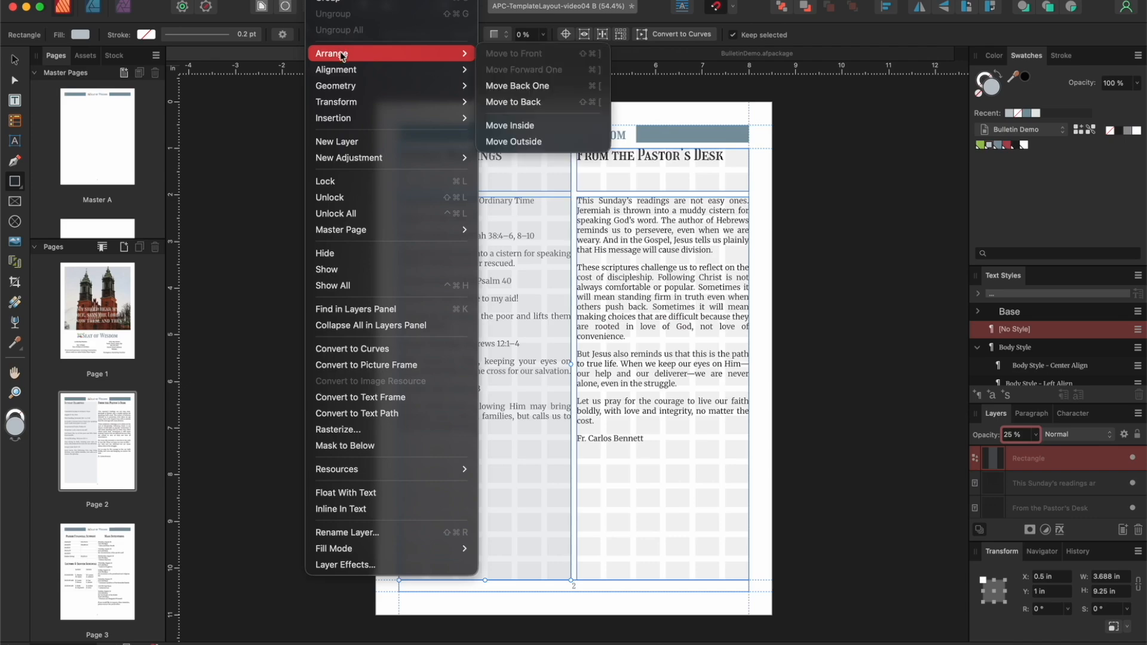
{"action": "left_click", "coordinate": [528, 105]}
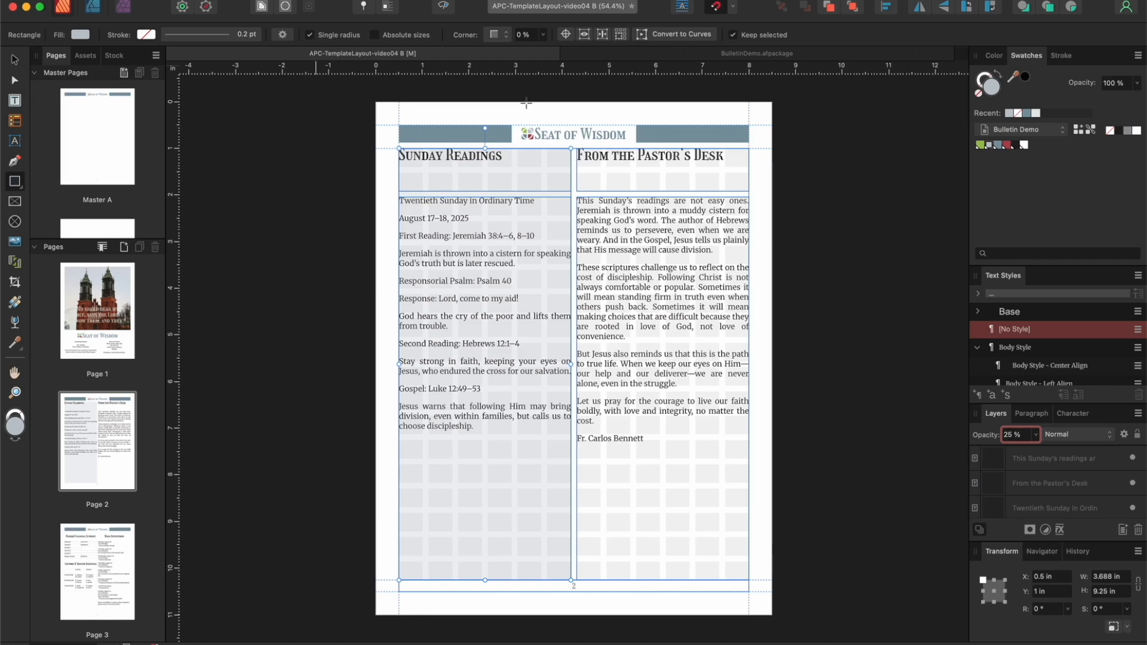
Step: Draw a rectangle about 3.688 by 9.25 in over page 3's Mass Intentions column and set its opacity to 25%
{"action": "left_click", "coordinate": [104, 559]}
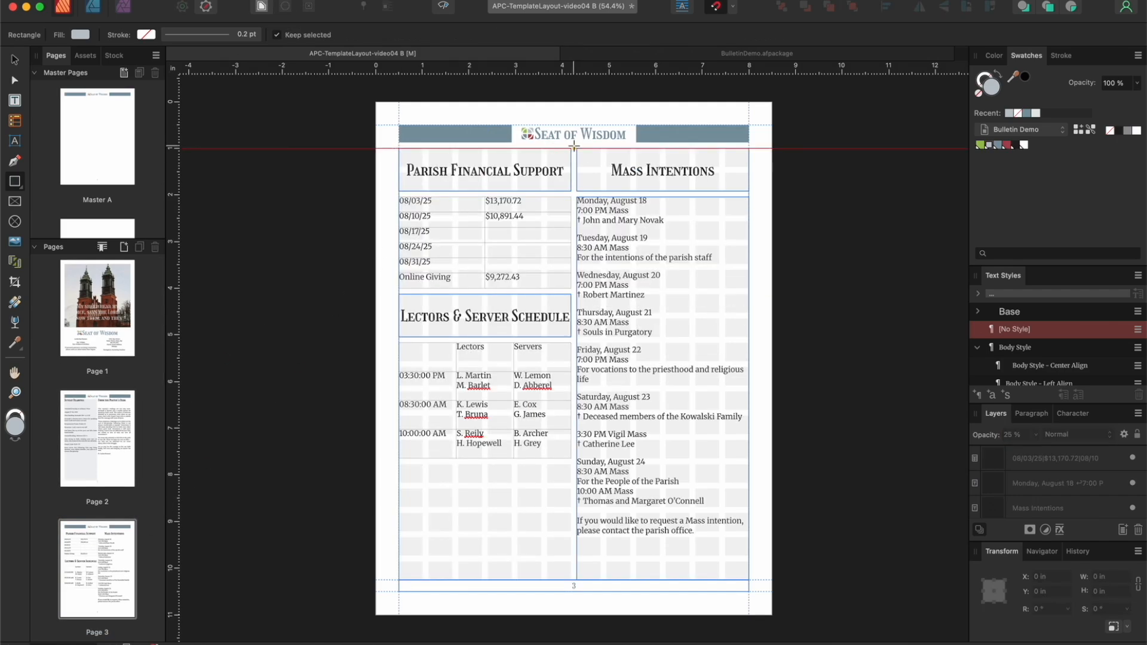
{"action": "left_click_drag", "start_coordinate": [576, 149], "coordinate": [748, 579]}
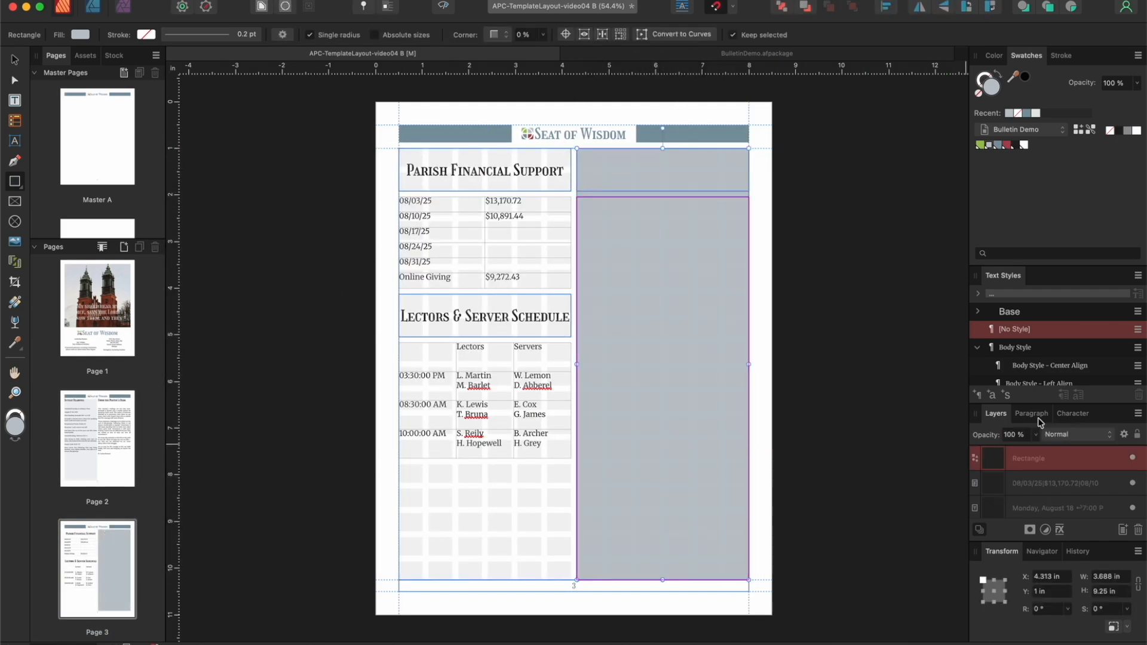
{"action": "left_click", "coordinate": [1014, 435]}
{"action": "type", "text": "25"}
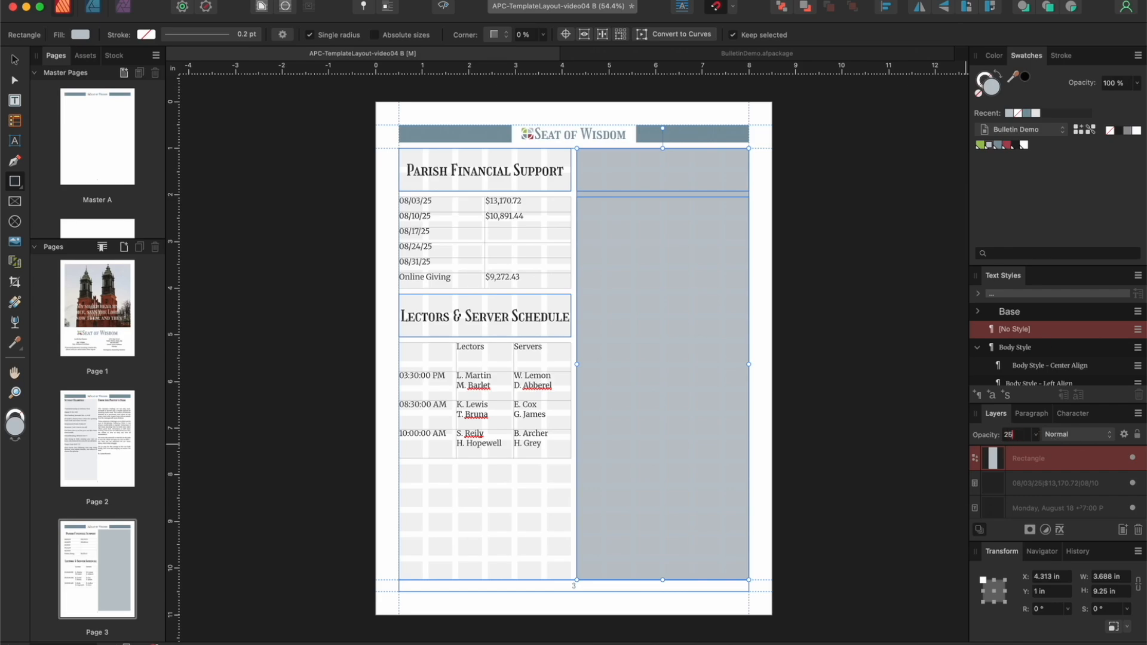
{"action": "key", "text": "Return"}
Step: Move the Mass Intentions rectangle to the back, behind the column's text
{"action": "left_click", "coordinate": [318, 0]}
{"action": "mouse_move", "coordinate": [358, 54]}
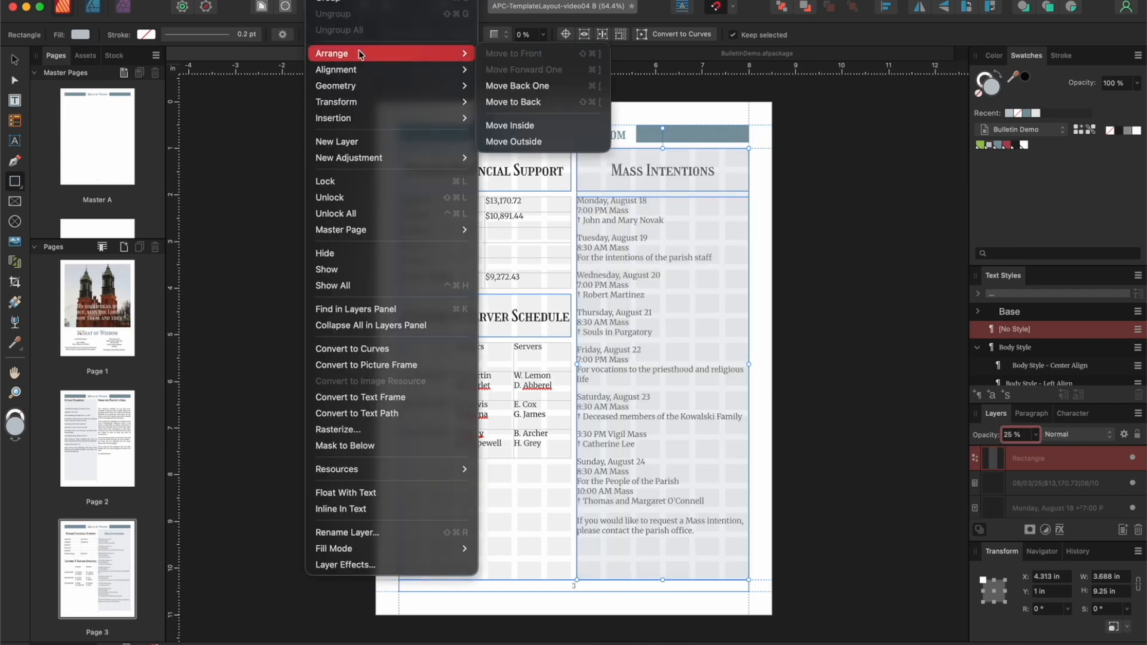
{"action": "left_click", "coordinate": [515, 103]}
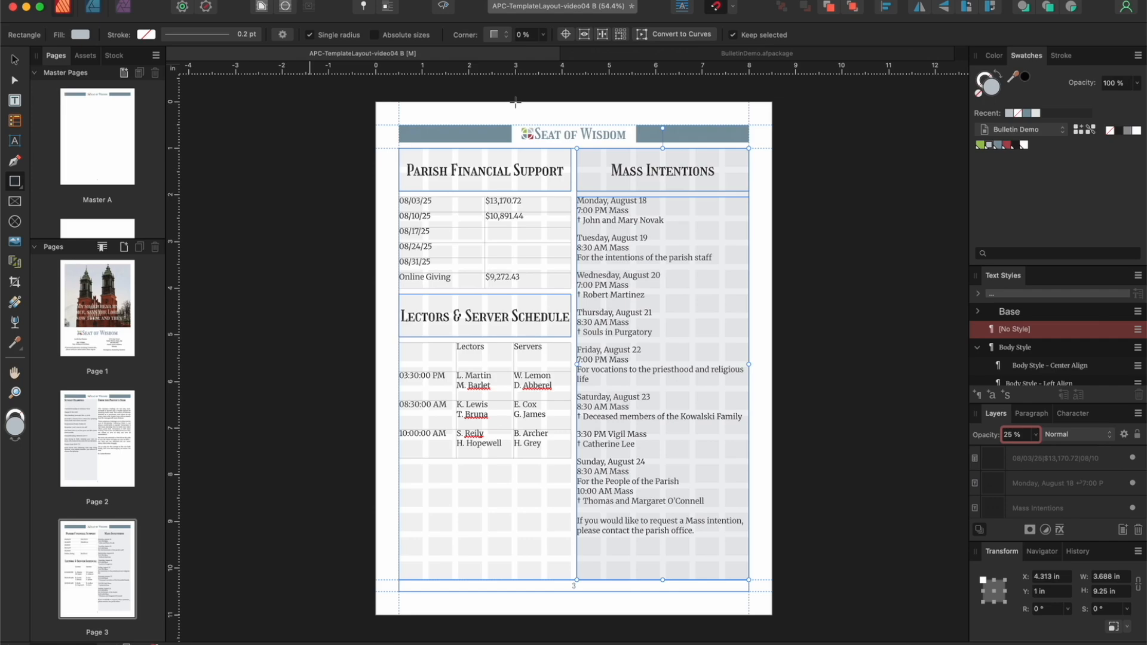
Step: Preview page 3 without guides and frame outlines
{"action": "left_click", "coordinate": [447, 9]}
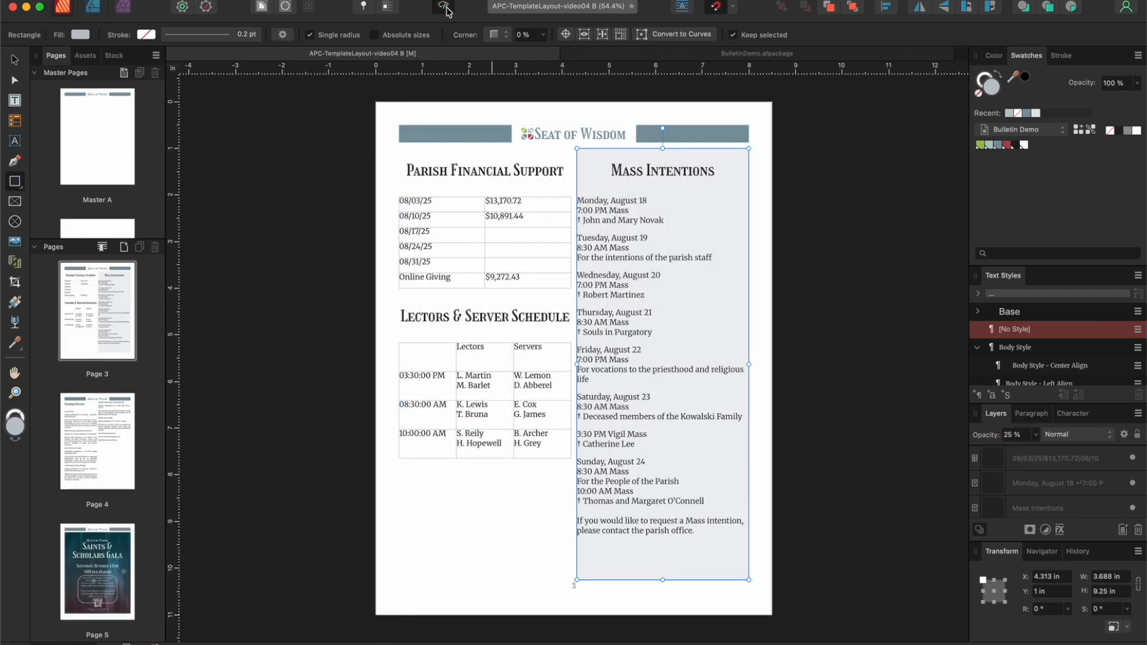
{"action": "left_click", "coordinate": [446, 11]}
{"action": "scroll", "coordinate": [128, 346], "scroll_direction": "down", "scroll_amount": 10}
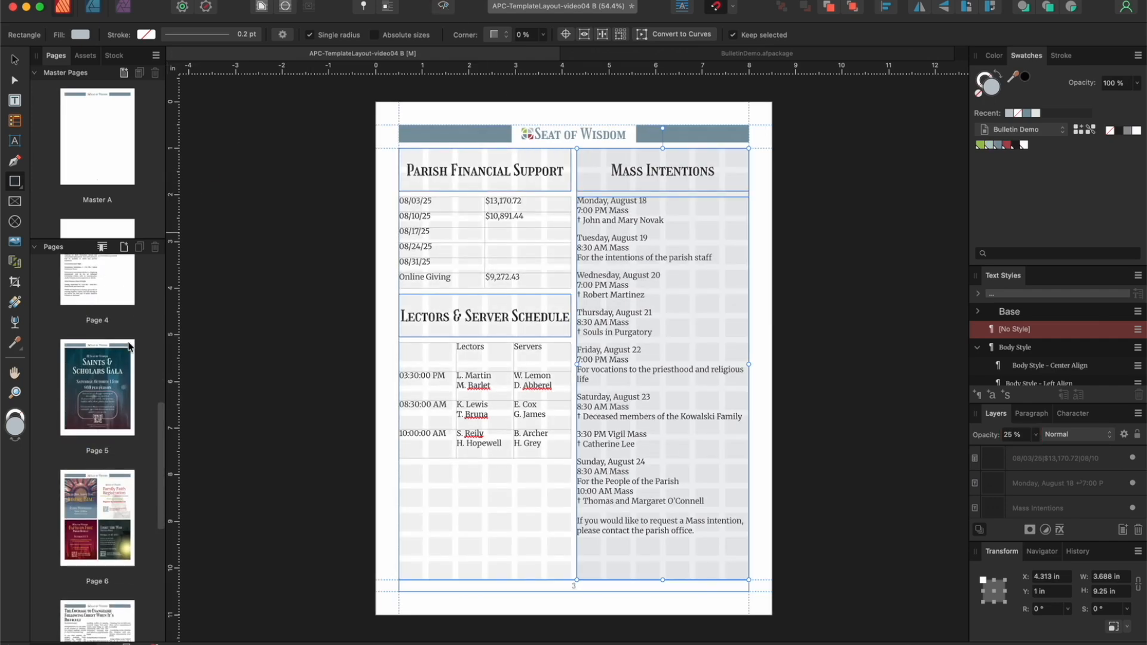
Step: Draw a rectangle about 3.688 by 9.25 in over page 8's Community Devotions column and set its opacity to 25%
{"action": "scroll", "coordinate": [128, 346], "scroll_direction": "down", "scroll_amount": 2}
{"action": "left_click", "coordinate": [94, 421]}
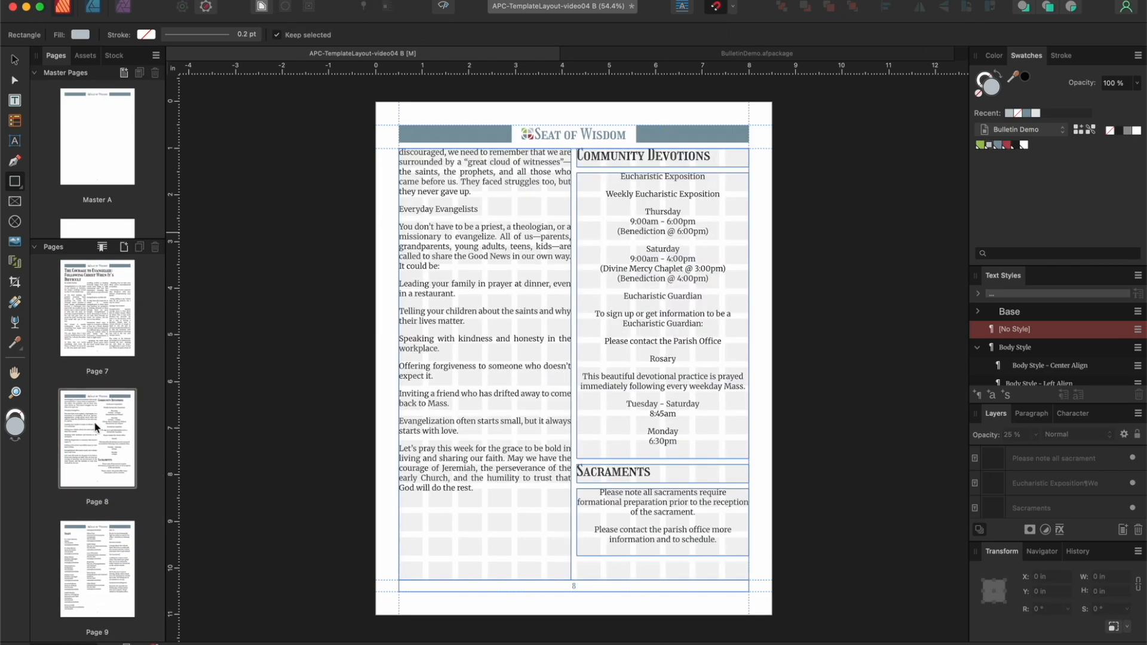
{"action": "left_click_drag", "start_coordinate": [576, 149], "coordinate": [748, 578]}
{"action": "left_click", "coordinate": [1017, 434]}
{"action": "type", "text": "25"}
{"action": "key", "text": "Return"}
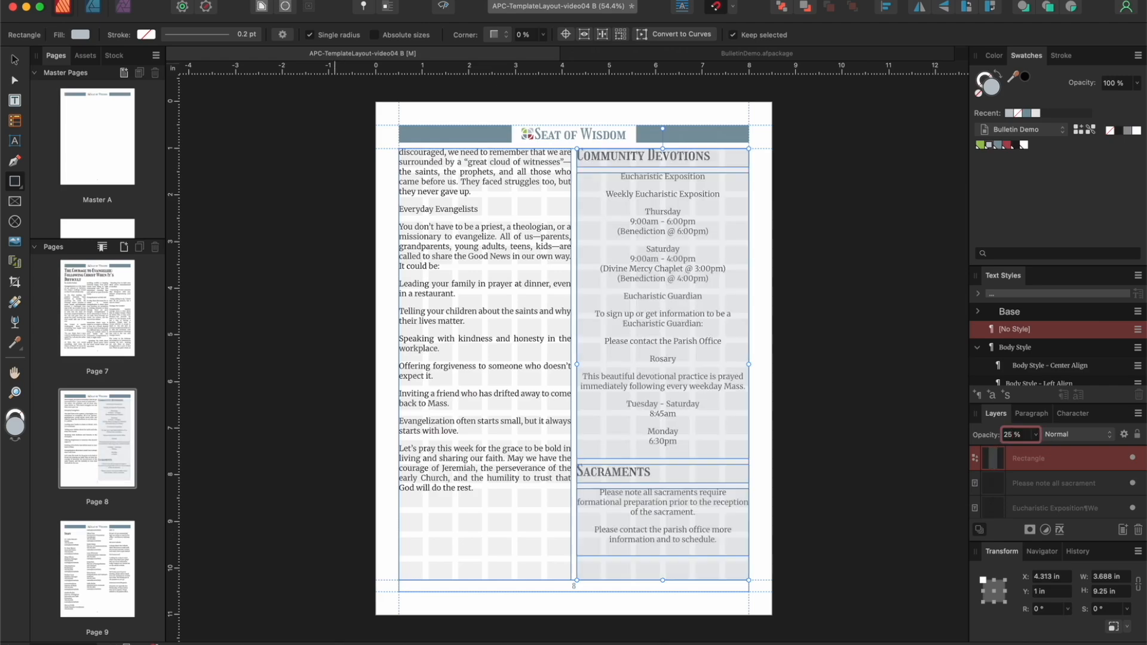
Step: Move the Community Devotions rectangle to the back, behind the column's text
{"action": "left_click", "coordinate": [327, 0]}
{"action": "mouse_move", "coordinate": [332, 54]}
{"action": "left_click", "coordinate": [506, 101]}
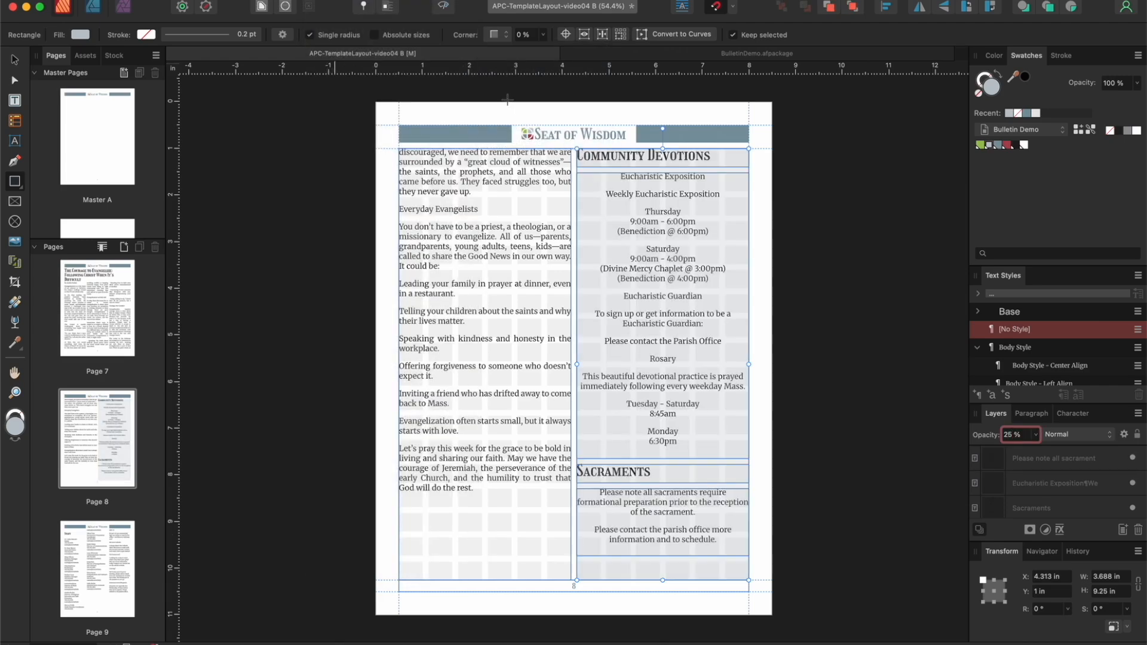
Step: Draw a rectangle about 2.417 by 9.25 in over page 9's Join Us column and set its opacity to 25%
{"action": "left_click", "coordinate": [91, 542]}
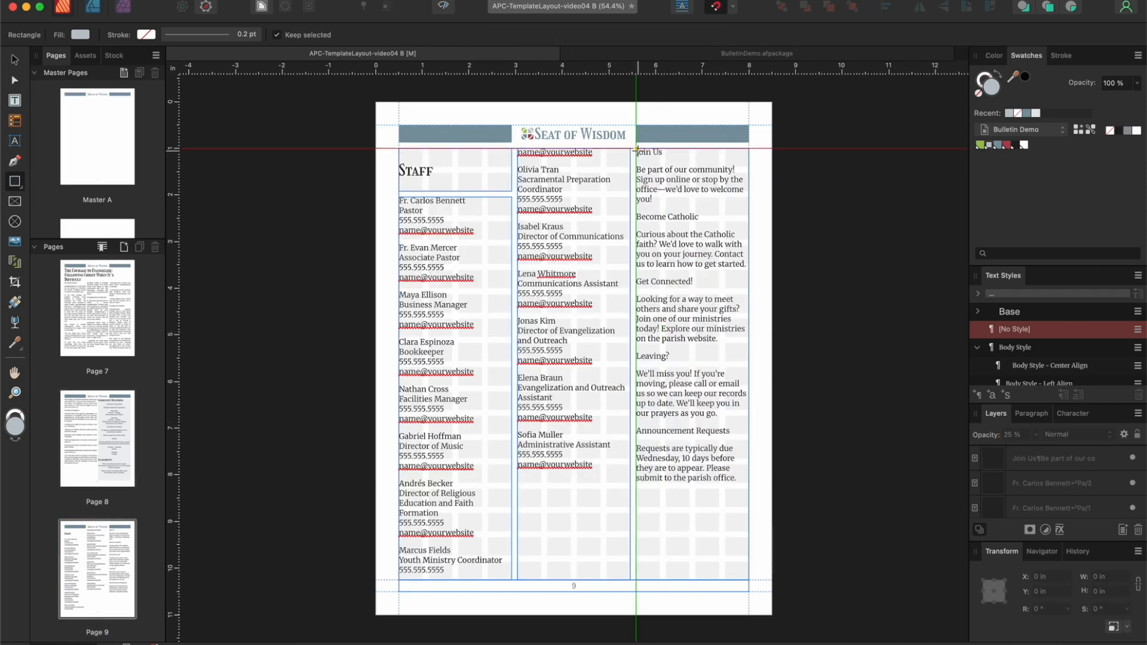
{"action": "left_click_drag", "start_coordinate": [636, 149], "coordinate": [749, 580]}
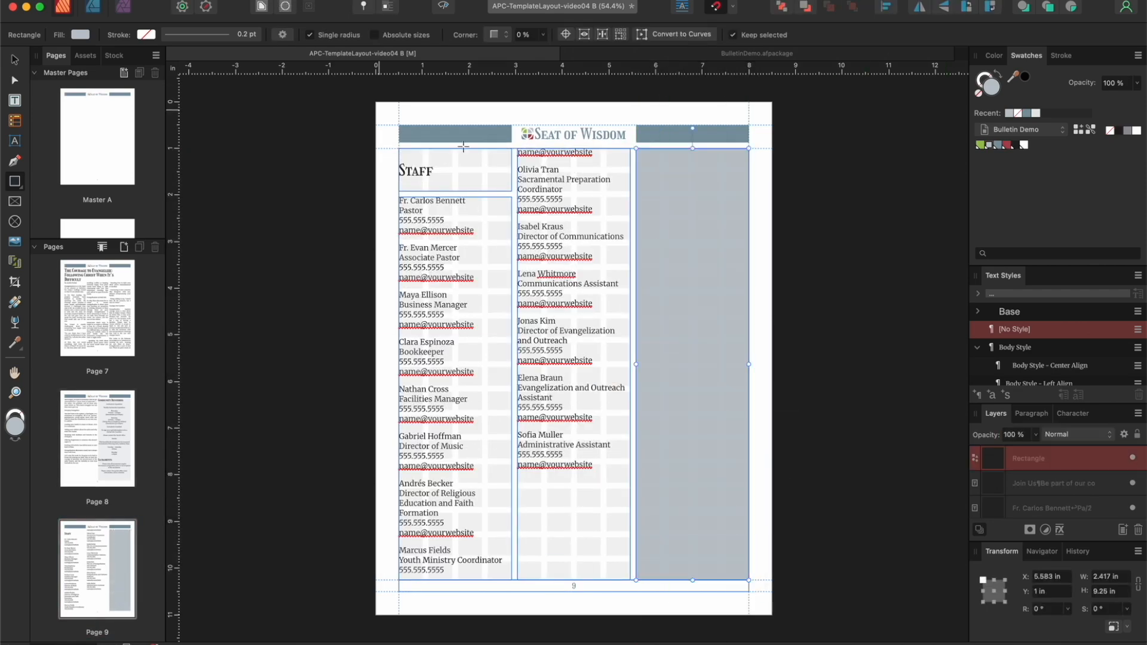
{"action": "left_click", "coordinate": [1016, 436]}
{"action": "type", "text": "25"}
{"action": "key", "text": "Return"}
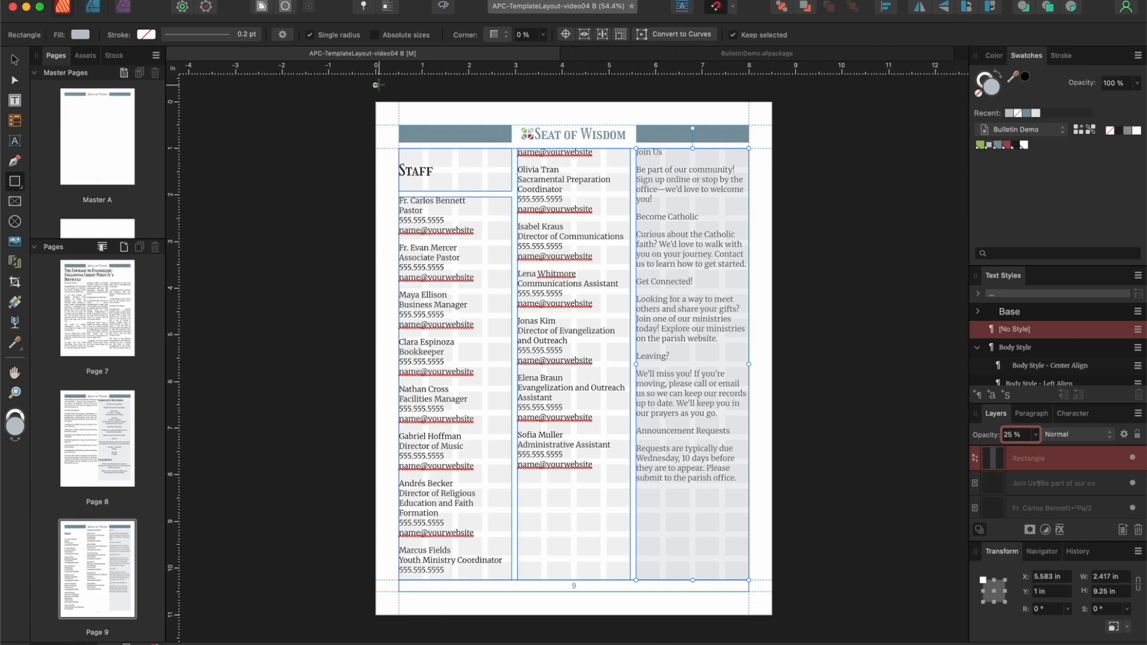
Step: Move the Join Us rectangle to the back, behind the column's text, and briefly preview page 9 without guides
{"action": "left_click", "coordinate": [335, 1]}
{"action": "mouse_move", "coordinate": [358, 53]}
{"action": "left_click", "coordinate": [505, 98]}
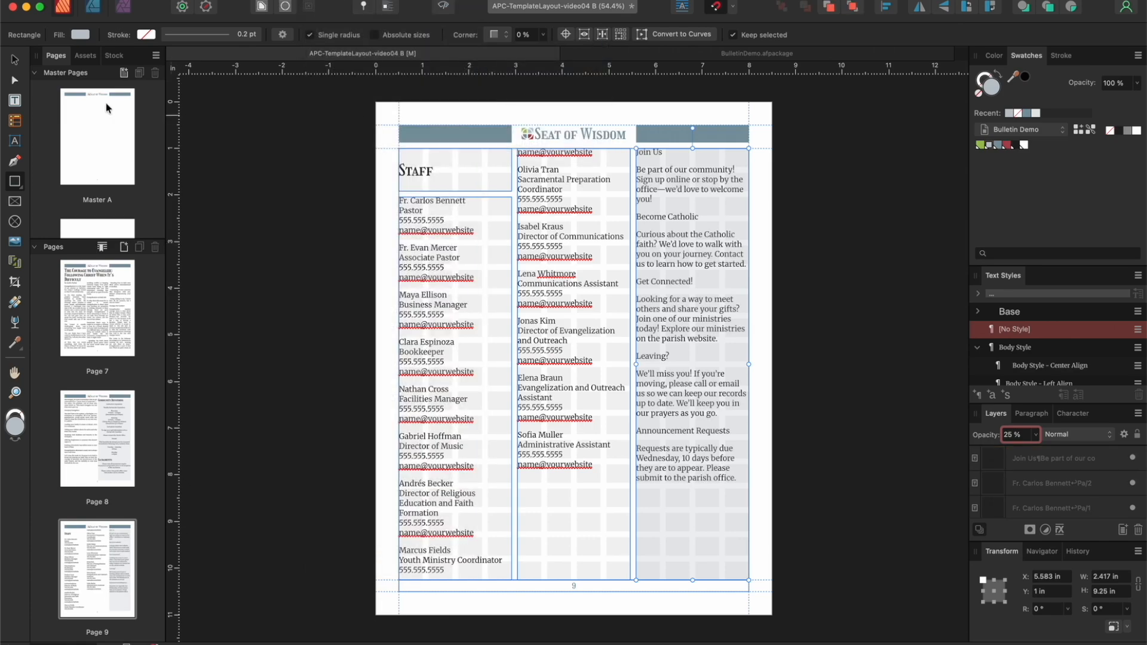
{"action": "left_click", "coordinate": [448, 6]}
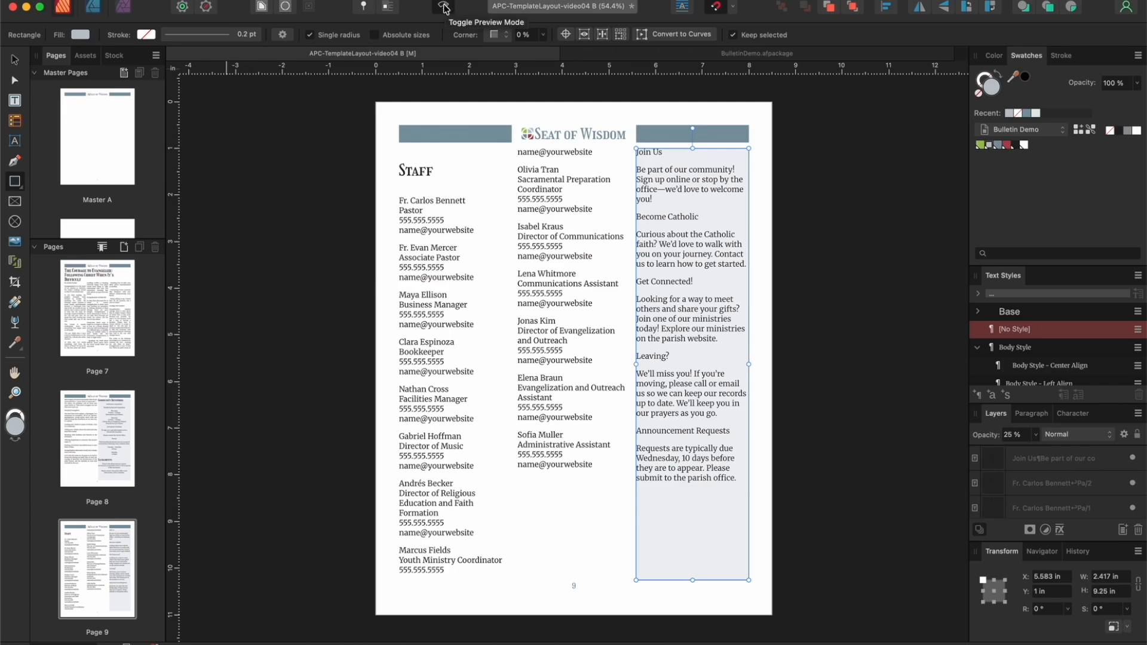
{"action": "left_click", "coordinate": [445, 8]}
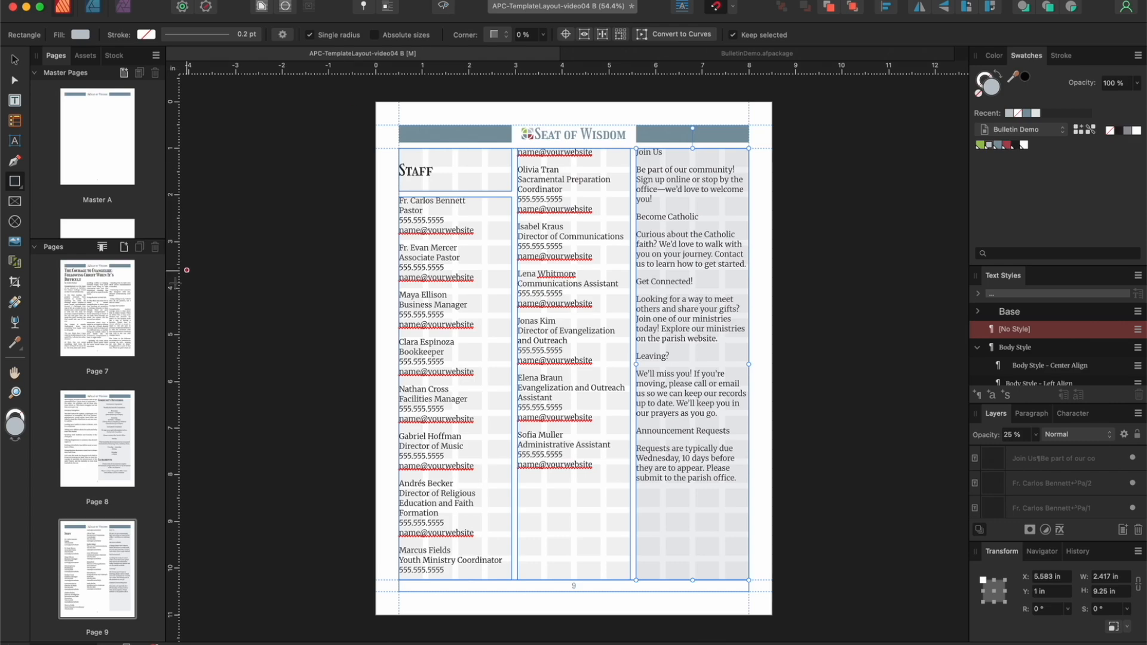
Step: Duplicate page 1's scripture quote text frame, placing the copy slightly lower and to the left at about X 0.829, Y 5.331 in
{"action": "scroll", "coordinate": [95, 412], "scroll_direction": "up", "scroll_amount": 5}
{"action": "scroll", "coordinate": [94, 416], "scroll_direction": "up", "scroll_amount": 7}
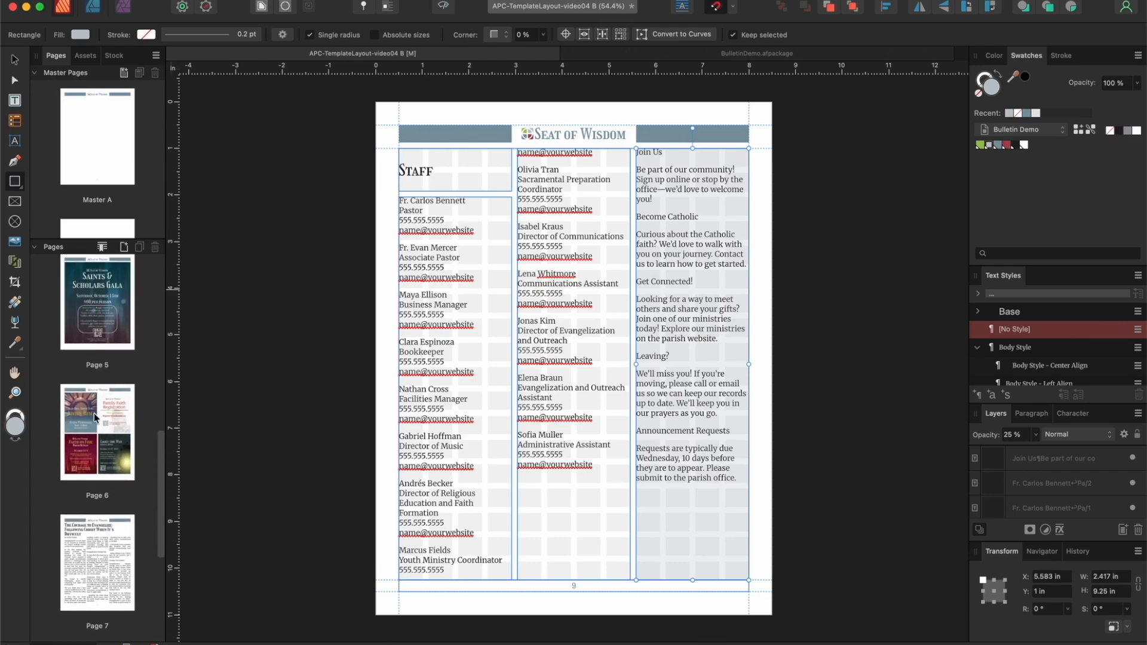
{"action": "scroll", "coordinate": [95, 416], "scroll_direction": "up", "scroll_amount": 3}
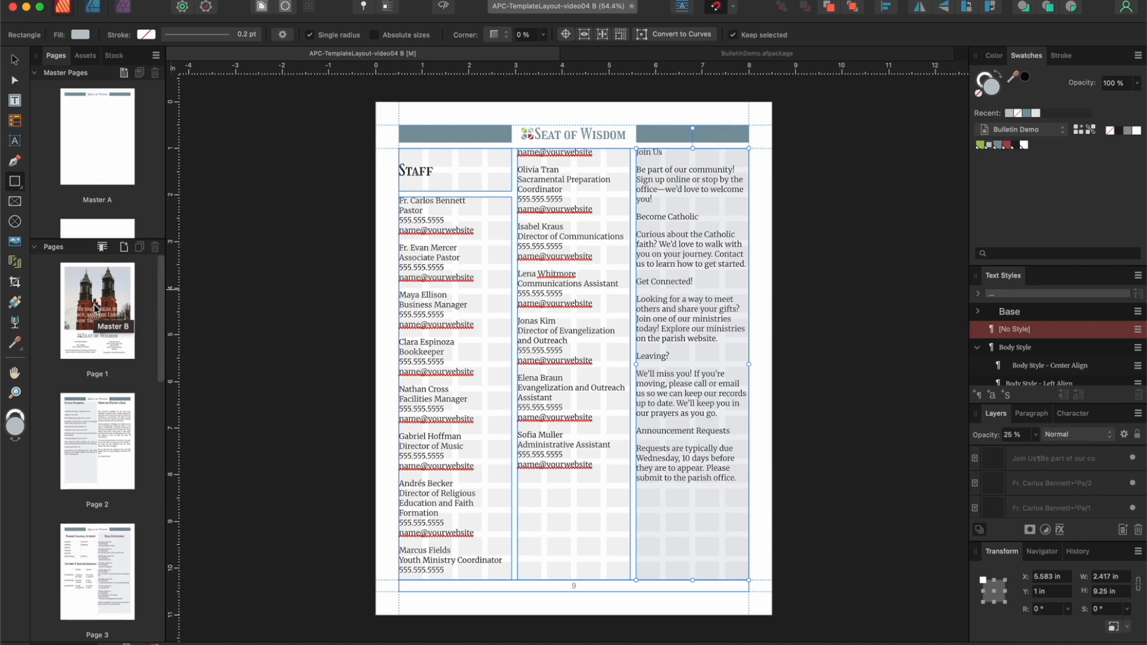
{"action": "left_click", "coordinate": [95, 307]}
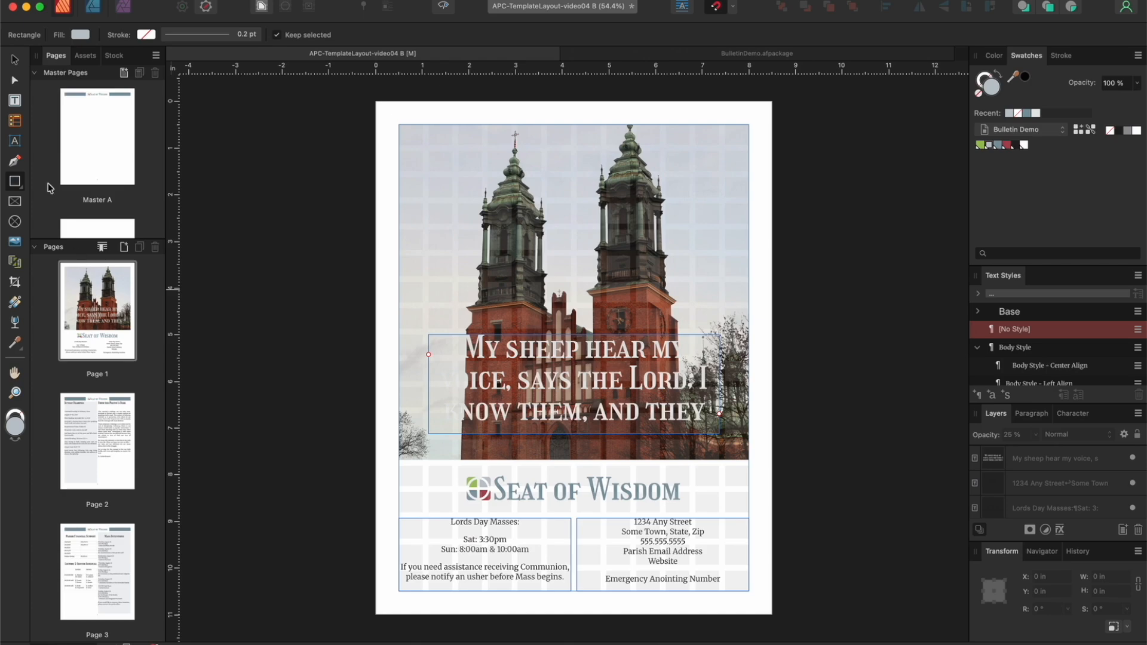
{"action": "left_click", "coordinate": [14, 60]}
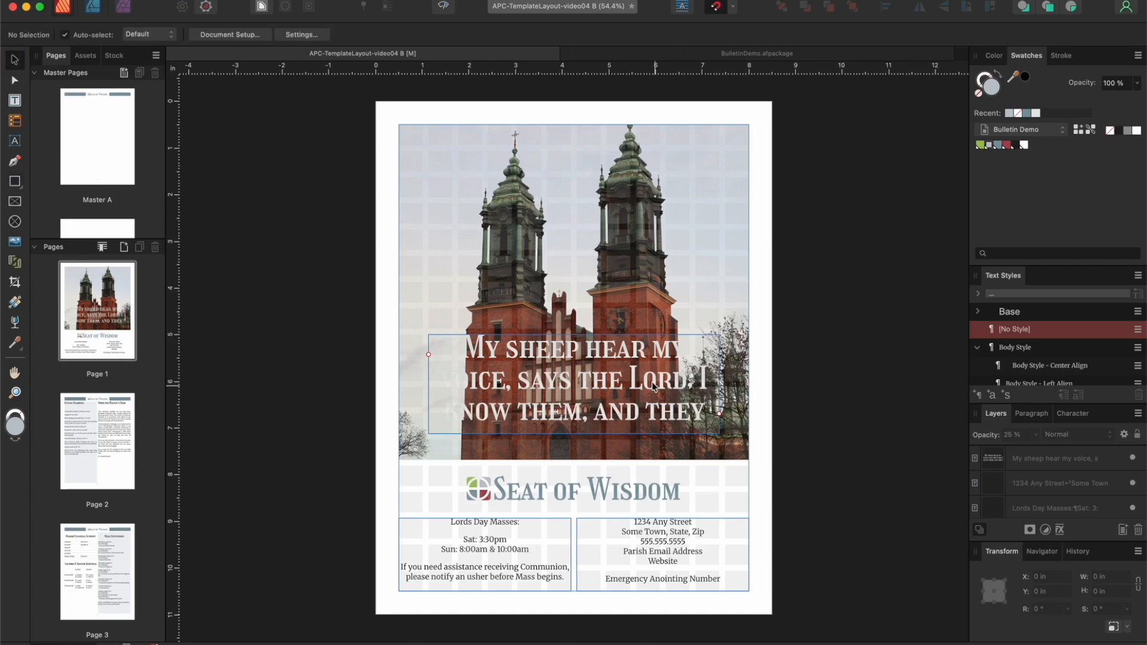
{"action": "left_click", "coordinate": [637, 363]}
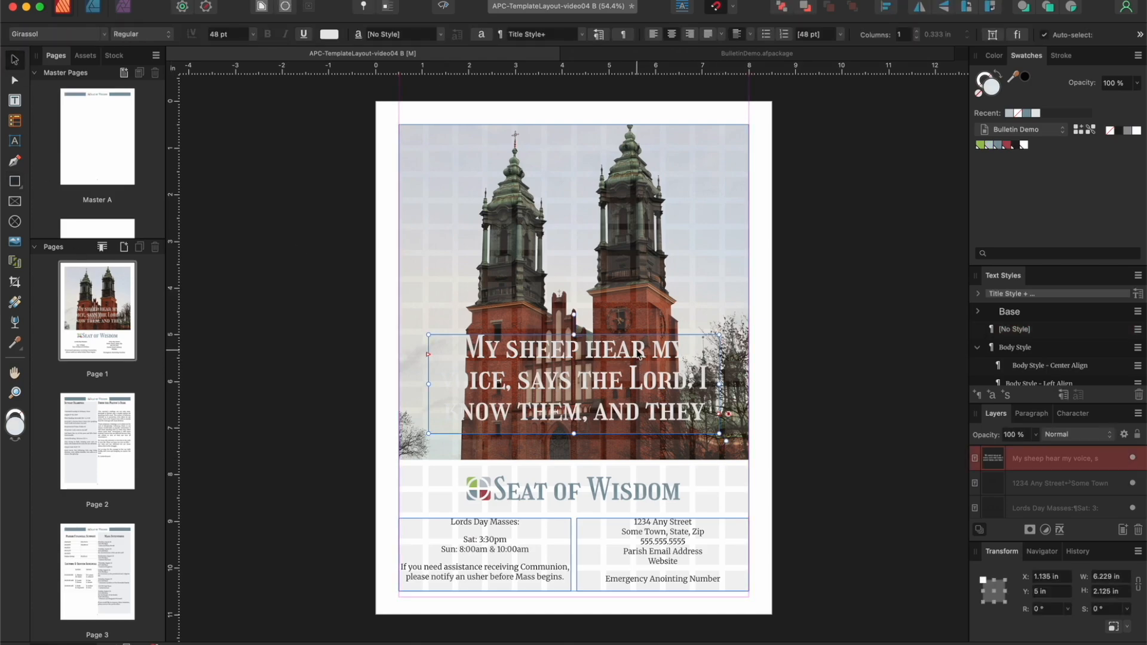
{"action": "left_click_drag", "start_coordinate": [636, 353], "coordinate": [622, 365]}
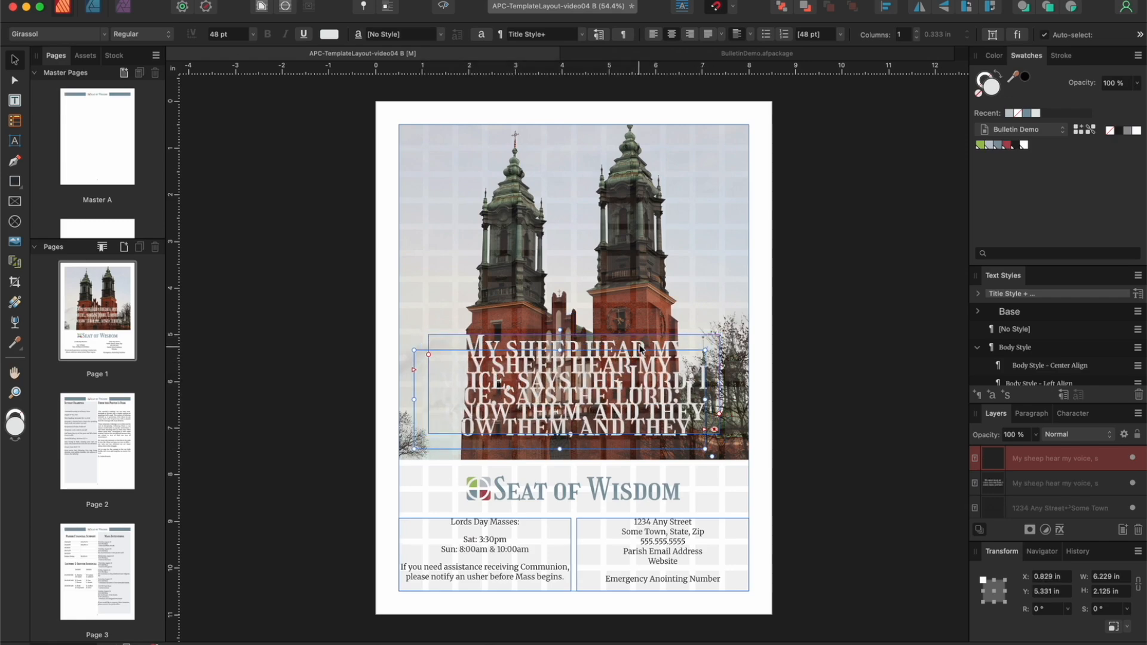
Step: Color the original quote frame's text black as a shadow and undo its accidental move
{"action": "left_click", "coordinate": [642, 338]}
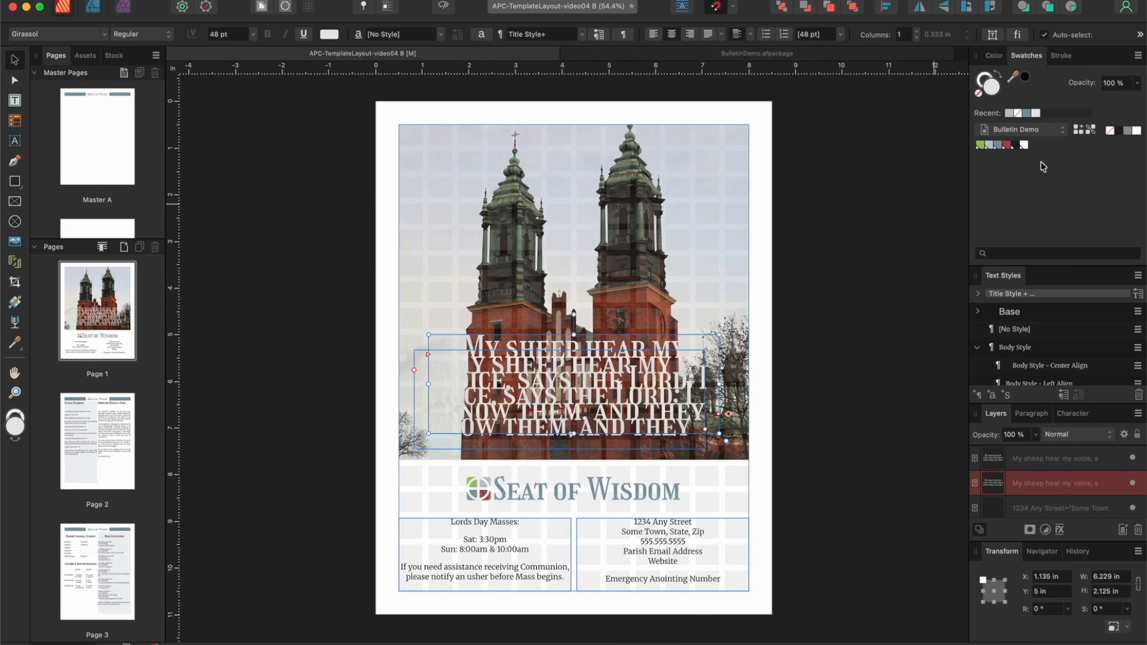
{"action": "left_click_drag", "start_coordinate": [583, 369], "coordinate": [590, 365]}
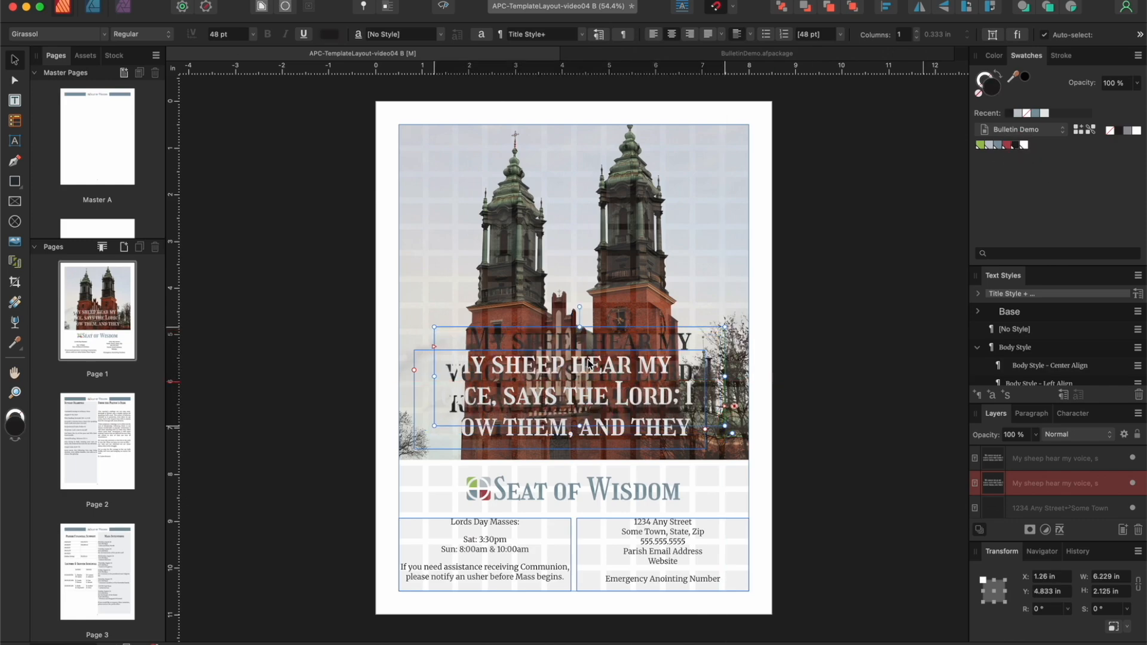
{"action": "key", "text": "super+z"}
Step: Position the light quote copy over the black one at X 1.098, Y 5 in, offset slightly to form a drop shadow
{"action": "left_click", "coordinate": [419, 364]}
{"action": "left_click_drag", "start_coordinate": [418, 364], "coordinate": [435, 352]}
{"action": "left_click_drag", "start_coordinate": [523, 355], "coordinate": [521, 354]}
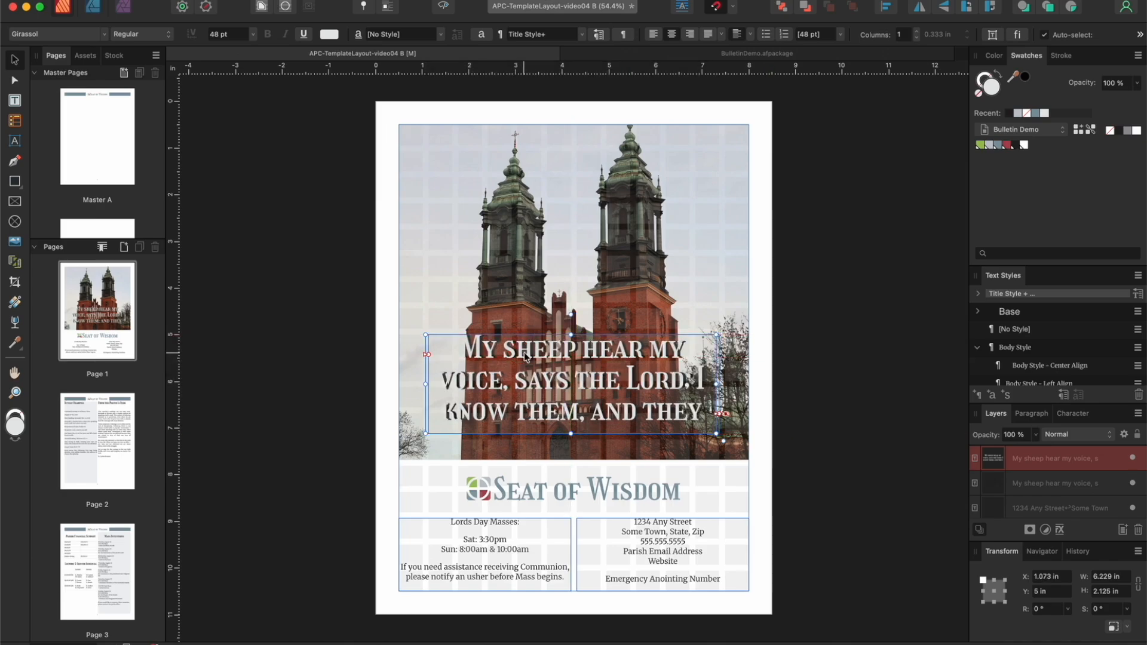
{"action": "scroll", "coordinate": [531, 356], "scroll_direction": "up", "scroll_amount": 10}
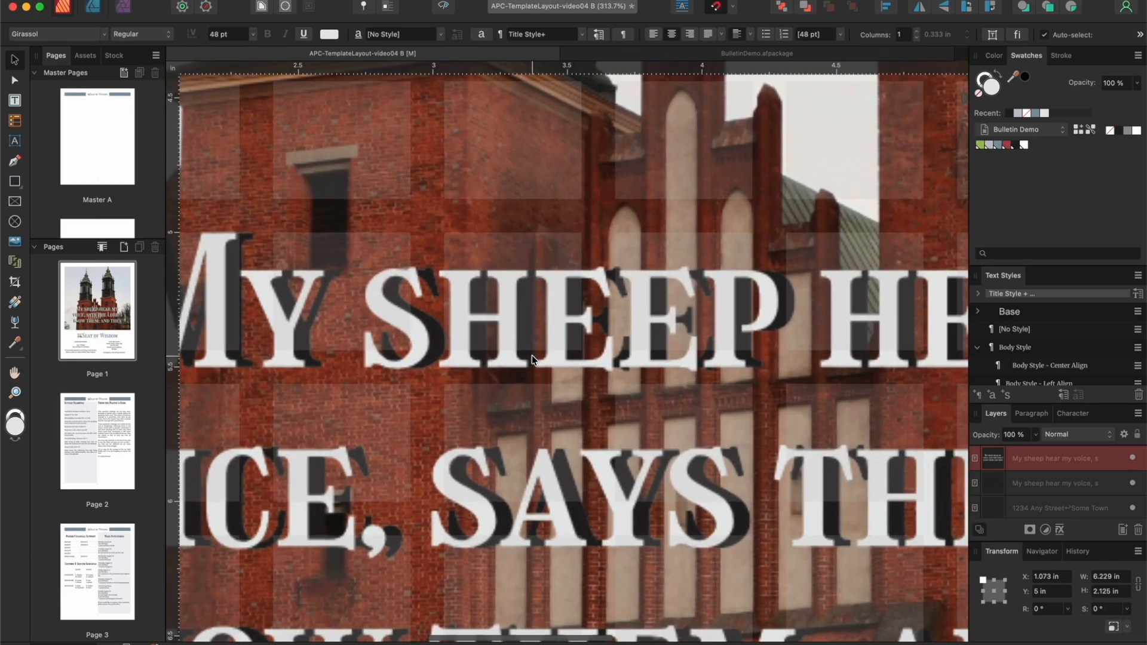
{"action": "left_click_drag", "start_coordinate": [514, 322], "coordinate": [518, 323]}
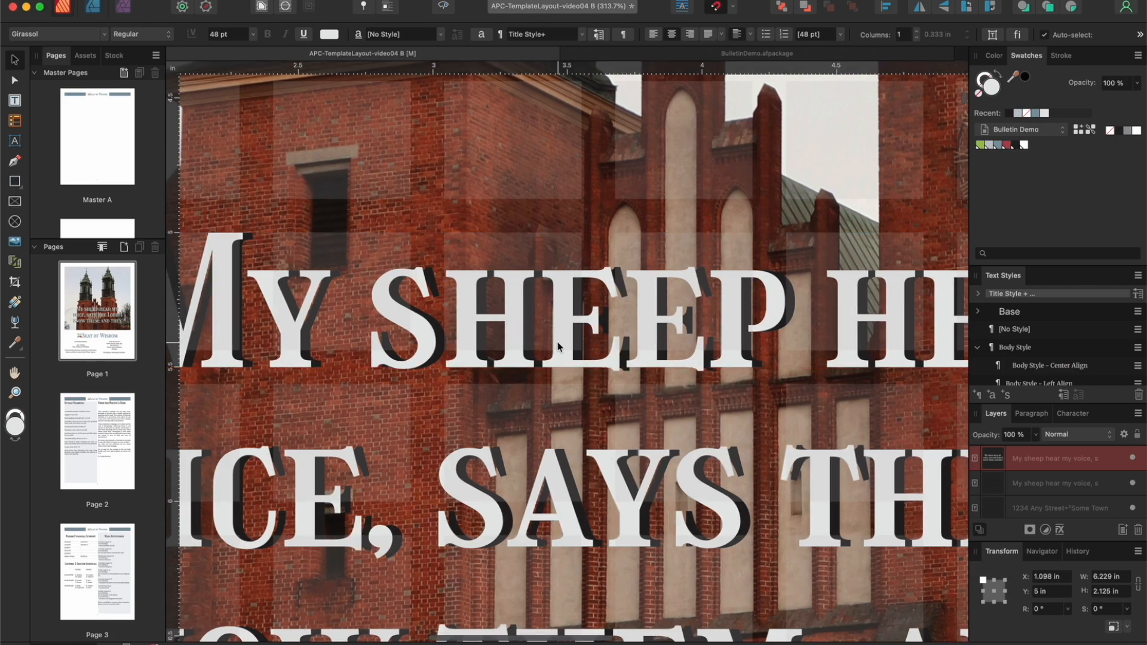
{"action": "double_click", "coordinate": [85, 310]}
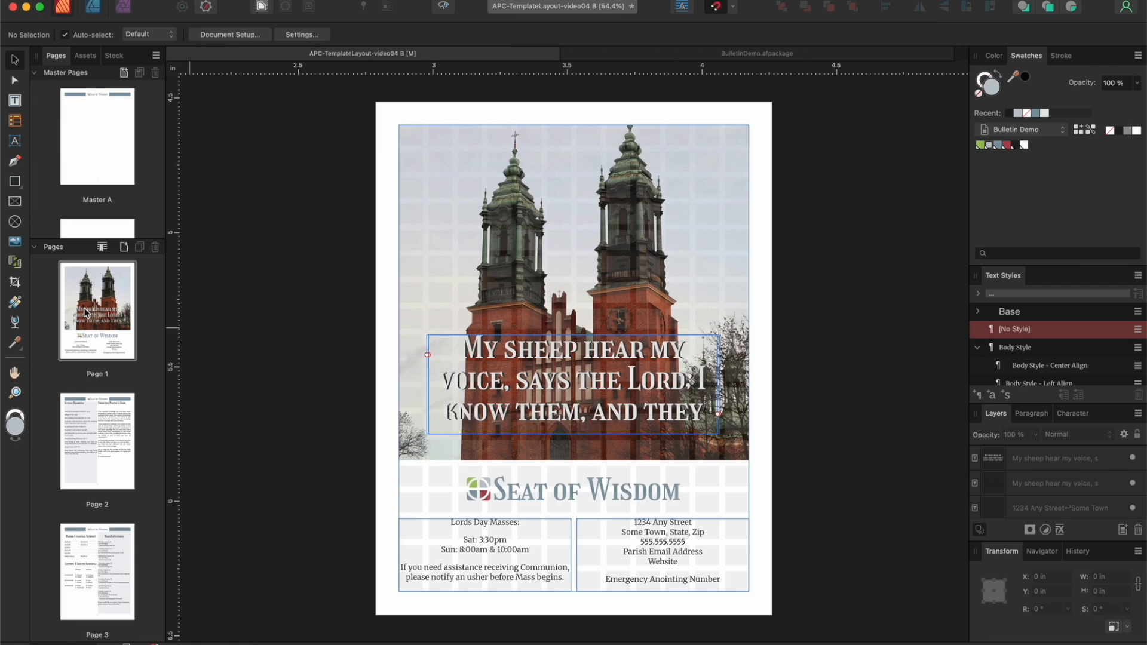
Step: Set the front quote's text color to pure white and preview the cover page without guides
{"action": "left_click", "coordinate": [444, 8]}
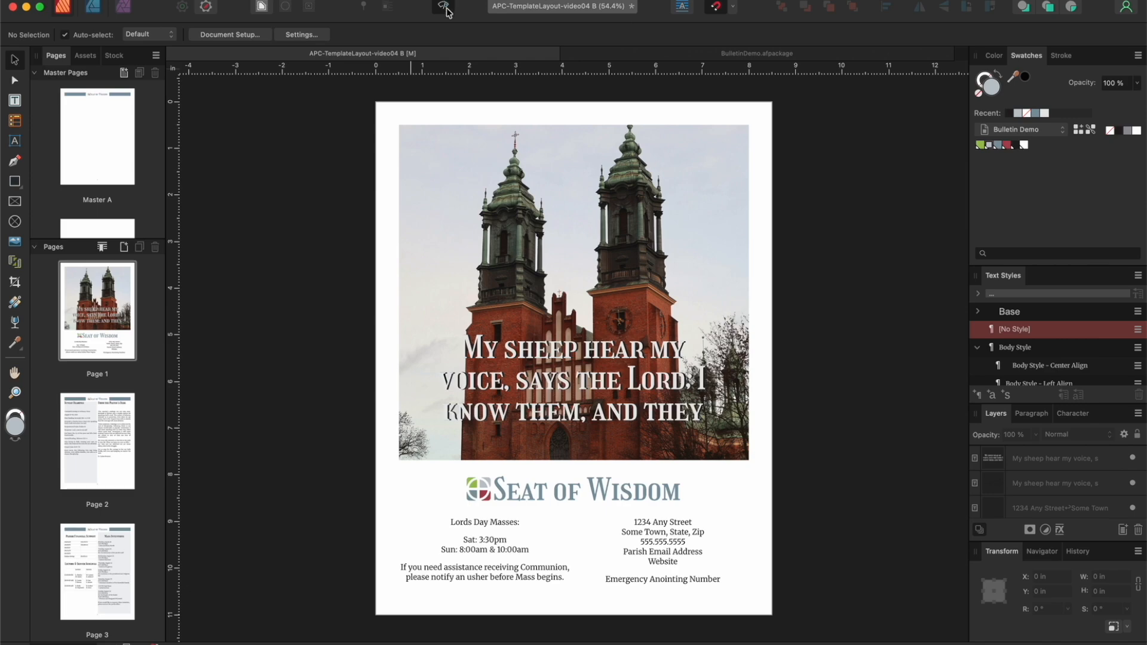
{"action": "left_click", "coordinate": [444, 7]}
{"action": "left_click", "coordinate": [515, 356]}
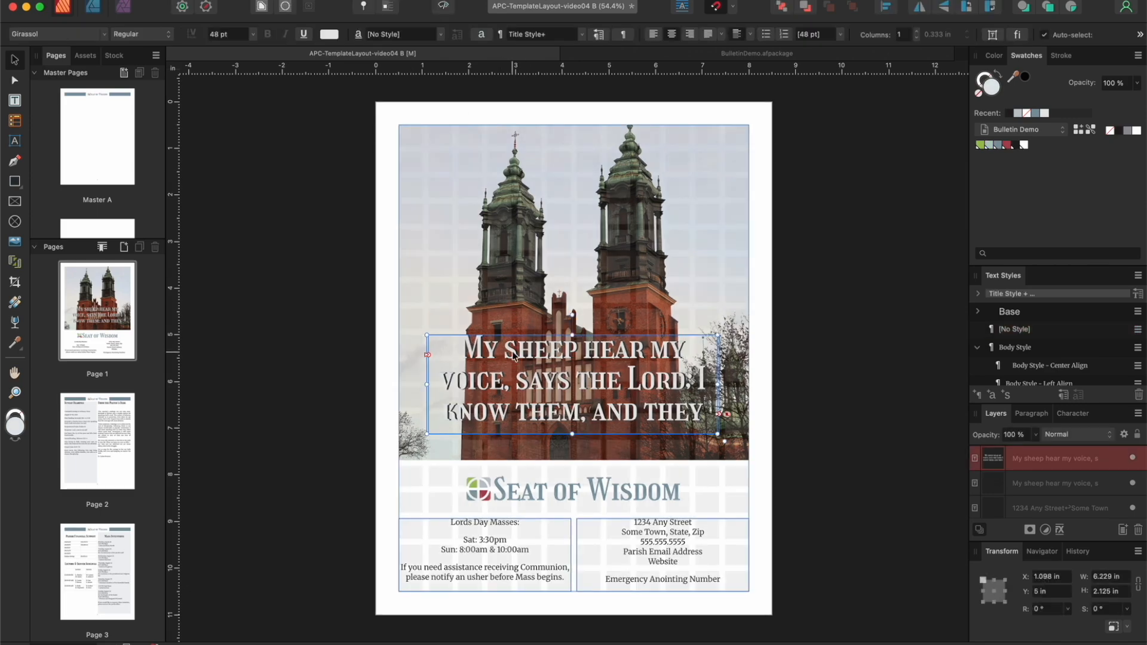
{"action": "left_click", "coordinate": [1023, 148]}
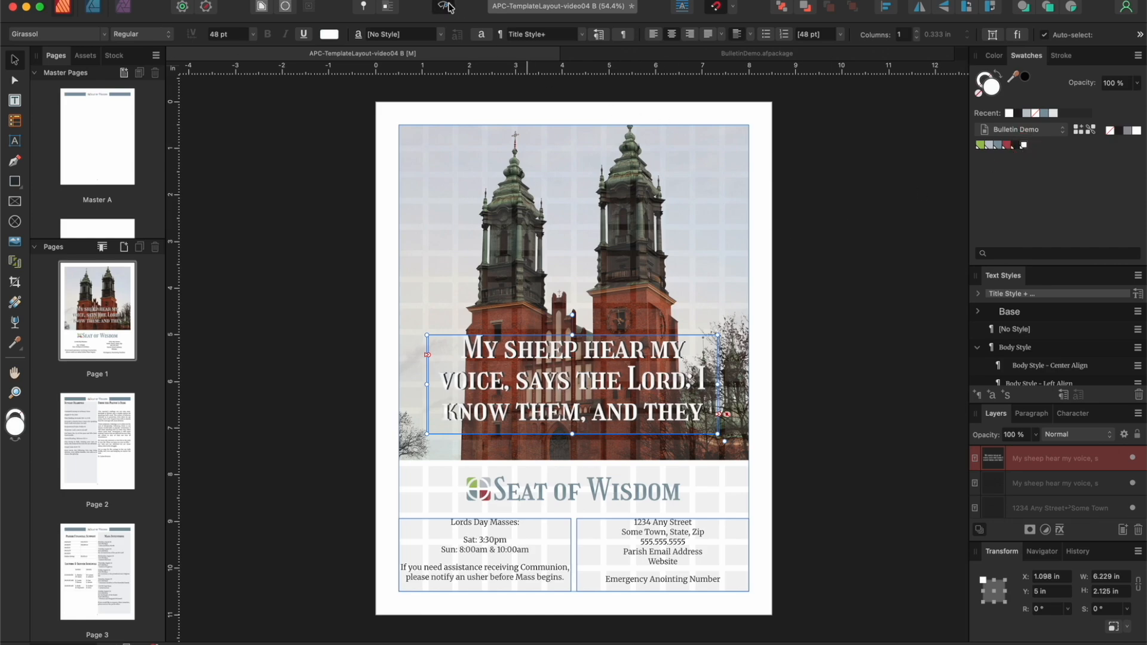
{"action": "left_click", "coordinate": [451, 8]}
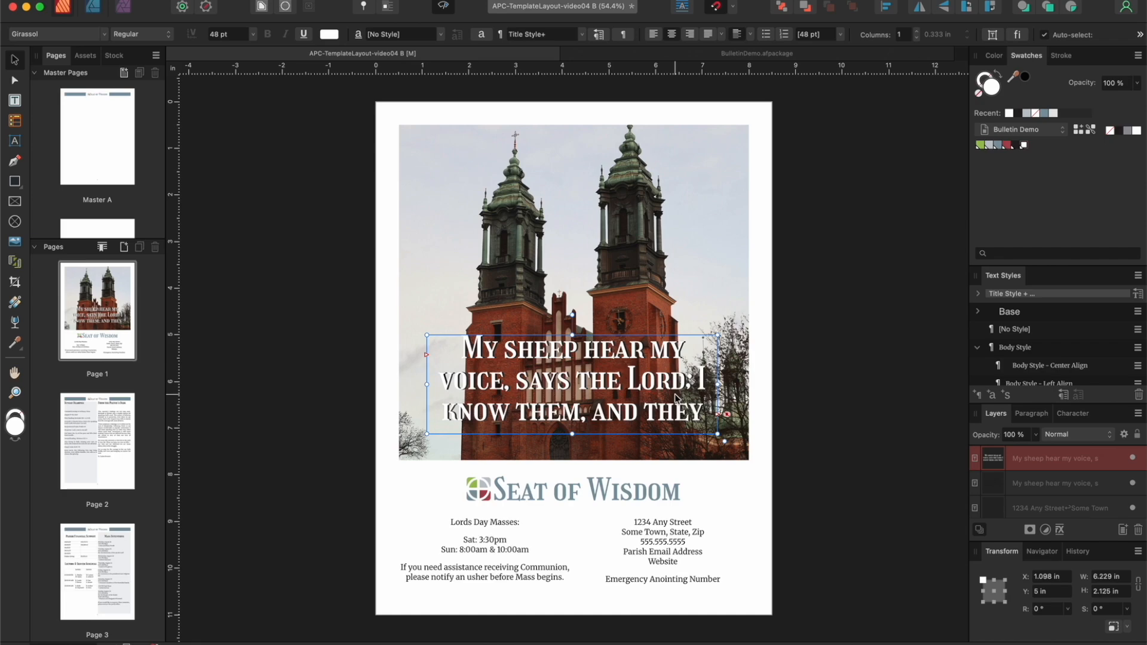
Step: Resize both quote frames together to about 5.74 by 2.581 in, center them at X 1.38, Y 4.812 in, and leave the preview
{"action": "left_click", "coordinate": [1028, 484], "text": "shift"}
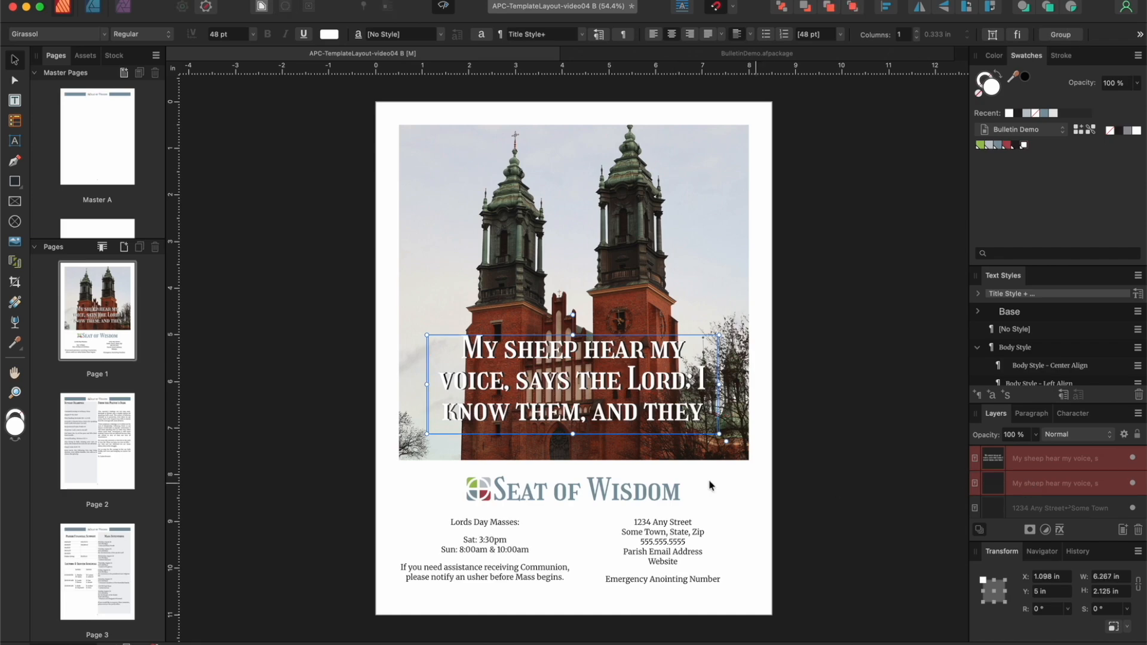
{"action": "left_click_drag", "start_coordinate": [575, 436], "coordinate": [575, 455]}
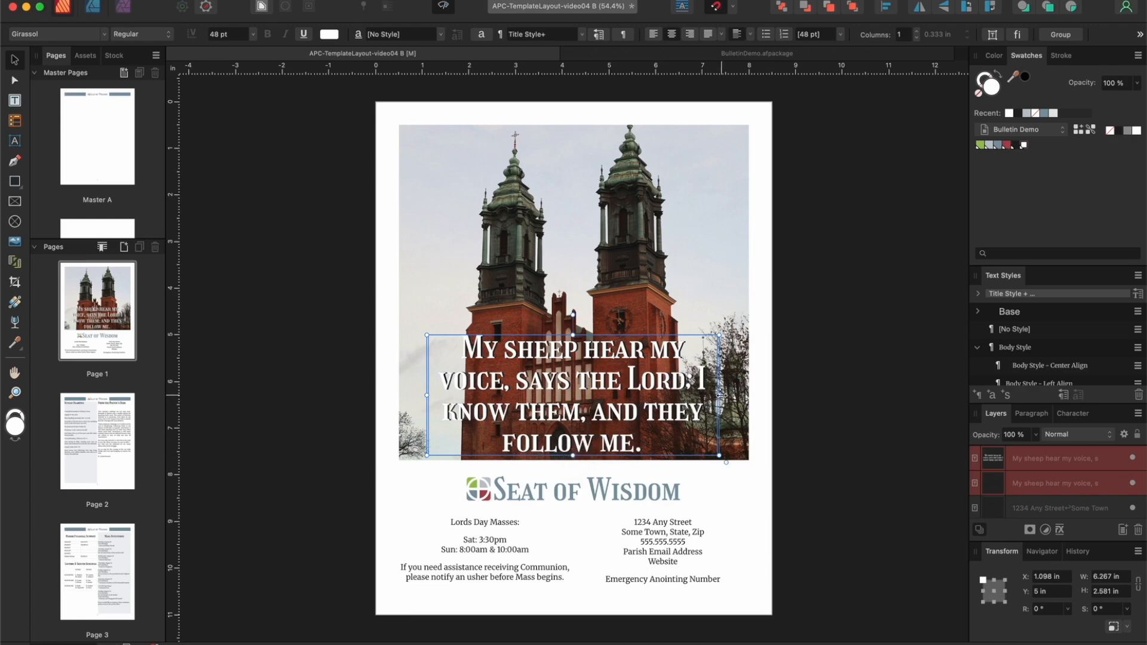
{"action": "left_click_drag", "start_coordinate": [718, 394], "coordinate": [695, 394]}
{"action": "left_click_drag", "start_coordinate": [612, 351], "coordinate": [624, 342]}
{"action": "left_click", "coordinate": [441, 10]}
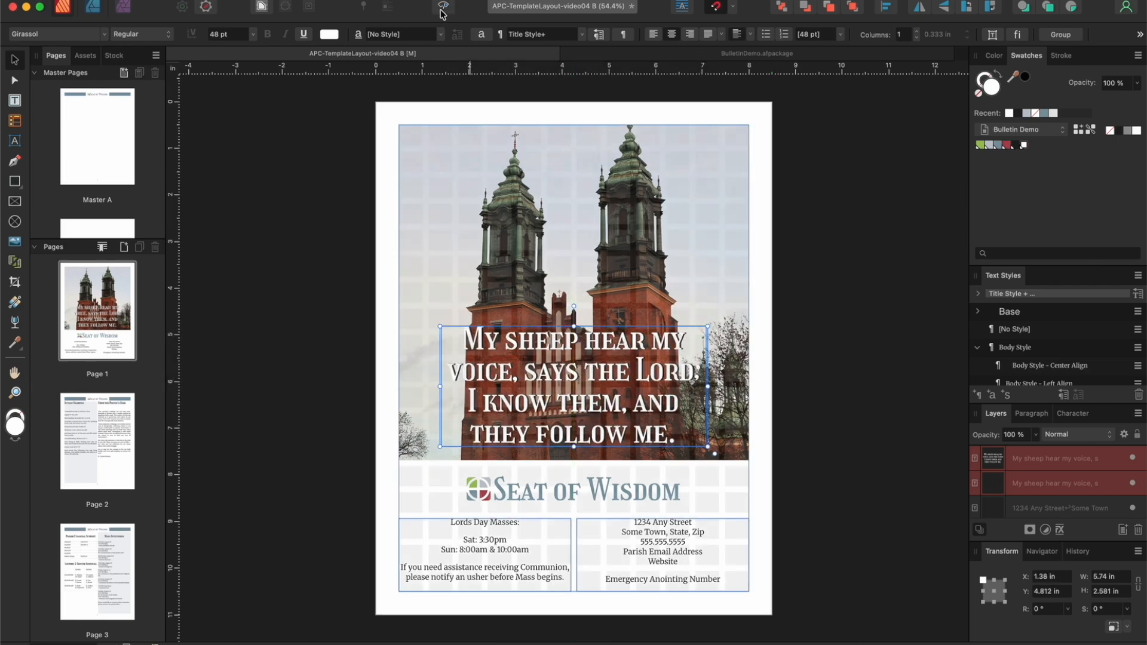
Step: Apply the Headline Style to the "Lords Day Masses:" heading on page 1 and center-align it
{"action": "left_click", "coordinate": [16, 103]}
{"action": "left_click_drag", "start_coordinate": [519, 522], "coordinate": [450, 522]}
{"action": "scroll", "coordinate": [980, 344], "scroll_direction": "down", "scroll_amount": 5}
{"action": "left_click", "coordinate": [979, 325]}
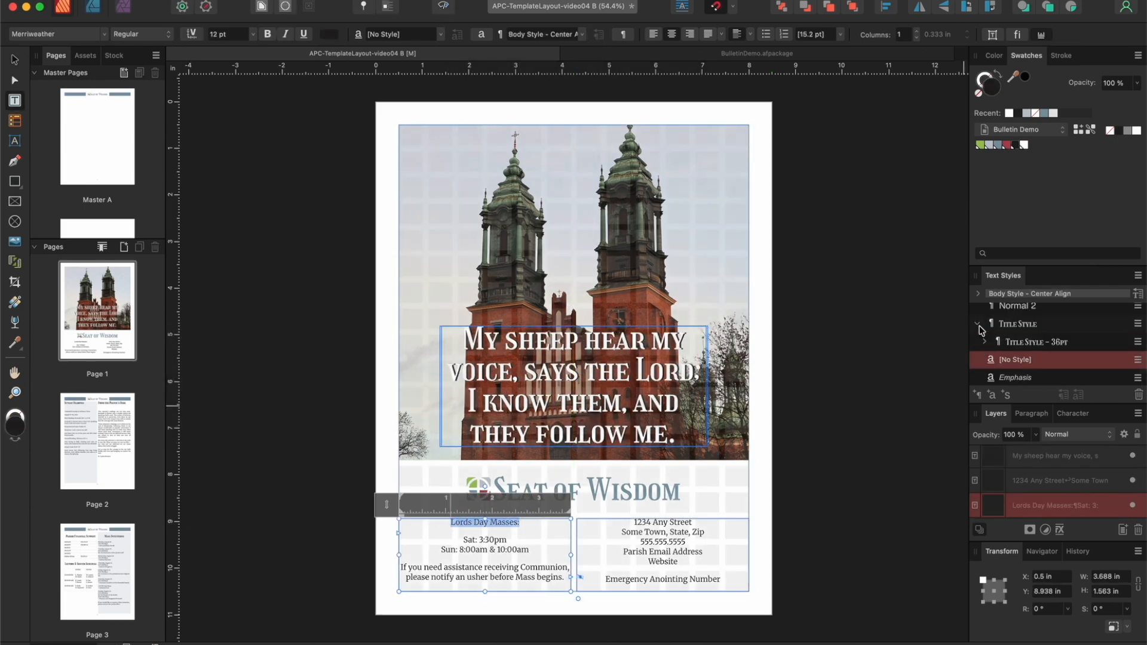
{"action": "left_click", "coordinate": [1018, 325]}
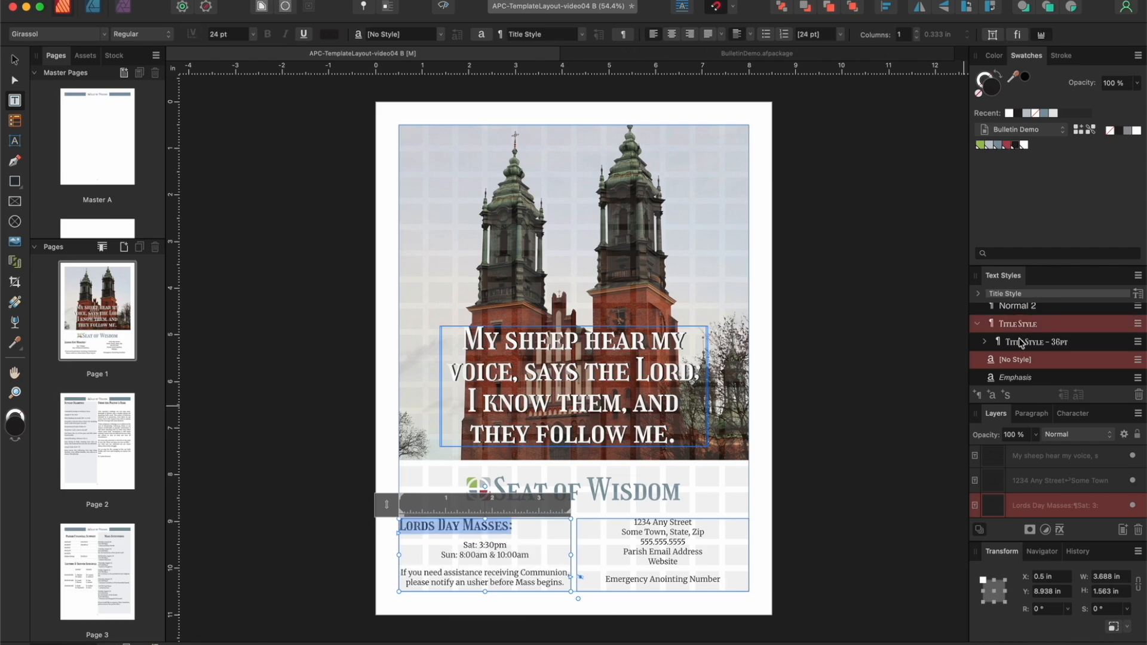
{"action": "left_click", "coordinate": [1020, 343]}
{"action": "scroll", "coordinate": [1020, 342], "scroll_direction": "up", "scroll_amount": 3}
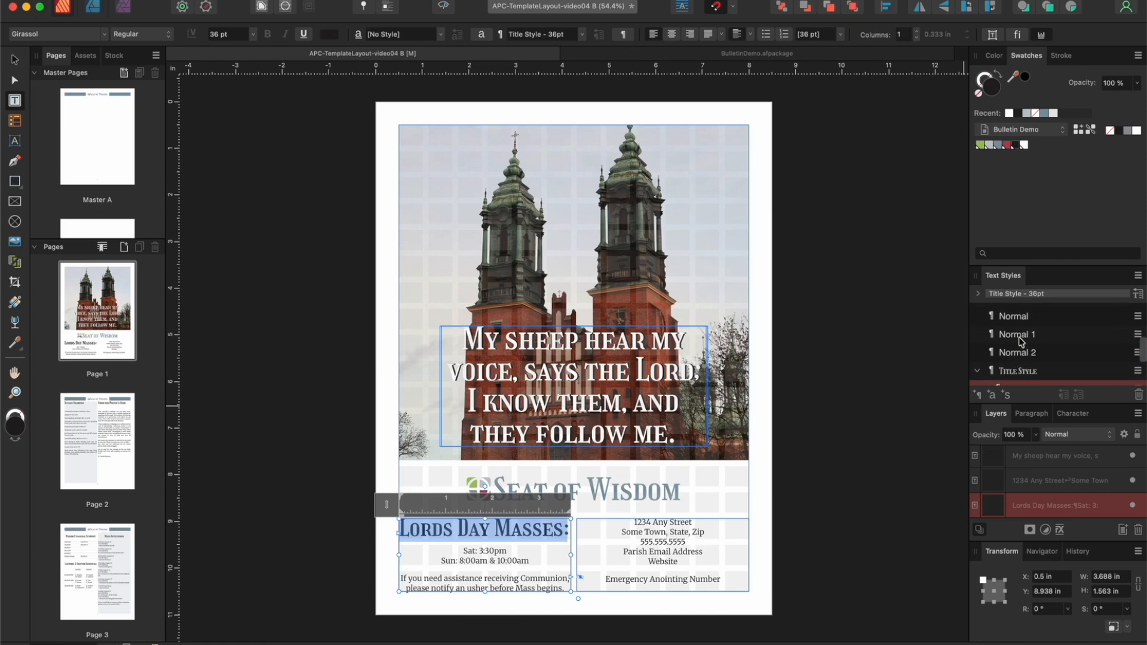
{"action": "left_click", "coordinate": [1020, 345]}
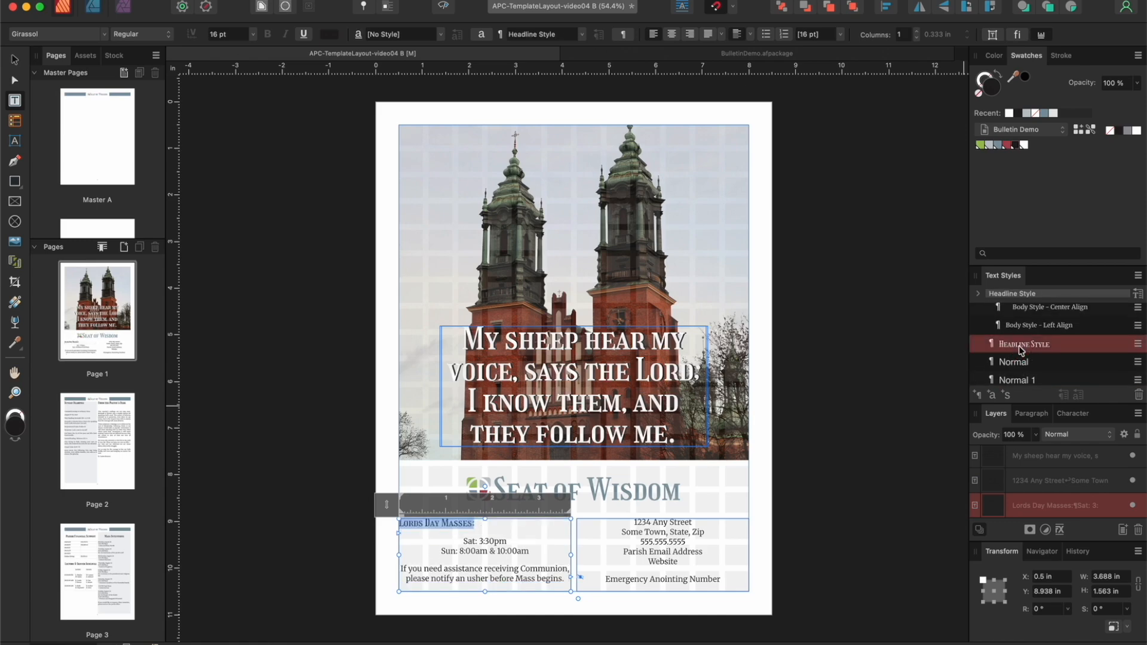
{"action": "left_click", "coordinate": [671, 34]}
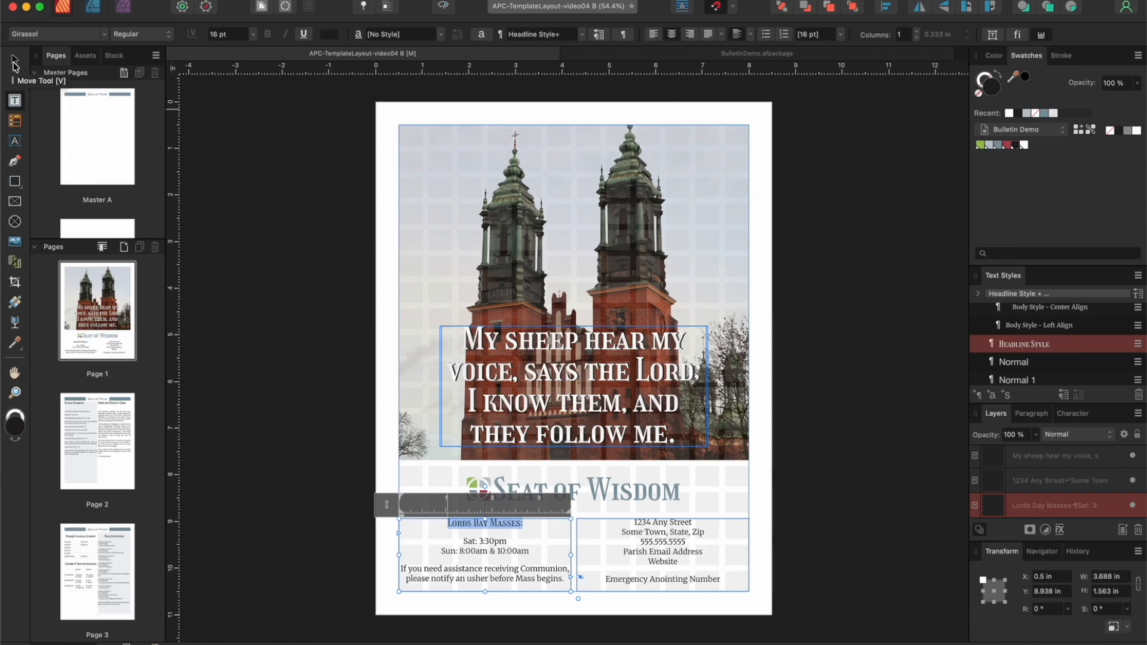
{"action": "left_click", "coordinate": [14, 64]}
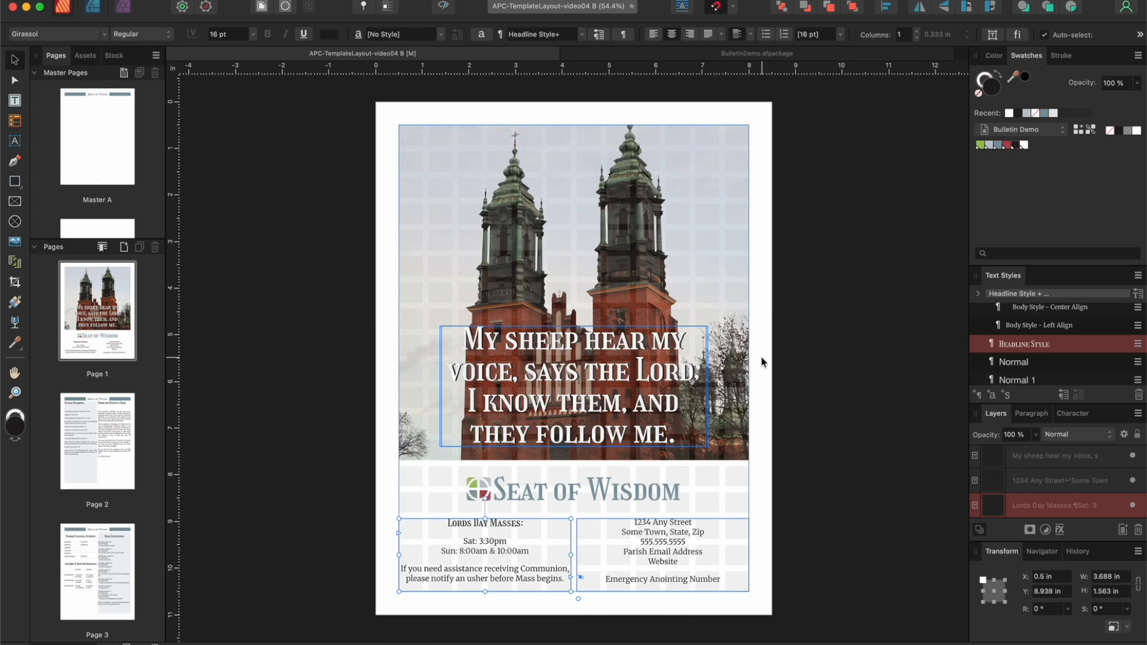
{"action": "scroll", "coordinate": [761, 357], "scroll_direction": "down", "scroll_amount": 3}
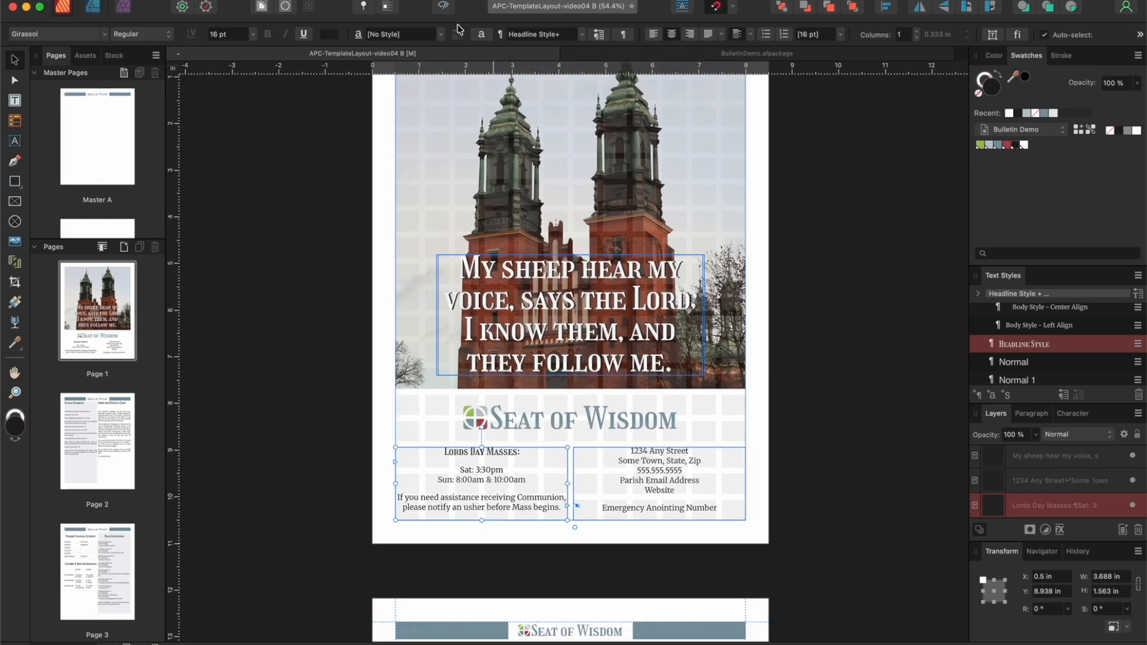
Step: Preview the cover page without guides and return to the normal editing view
{"action": "left_click", "coordinate": [445, 7]}
{"action": "left_click", "coordinate": [378, 128]}
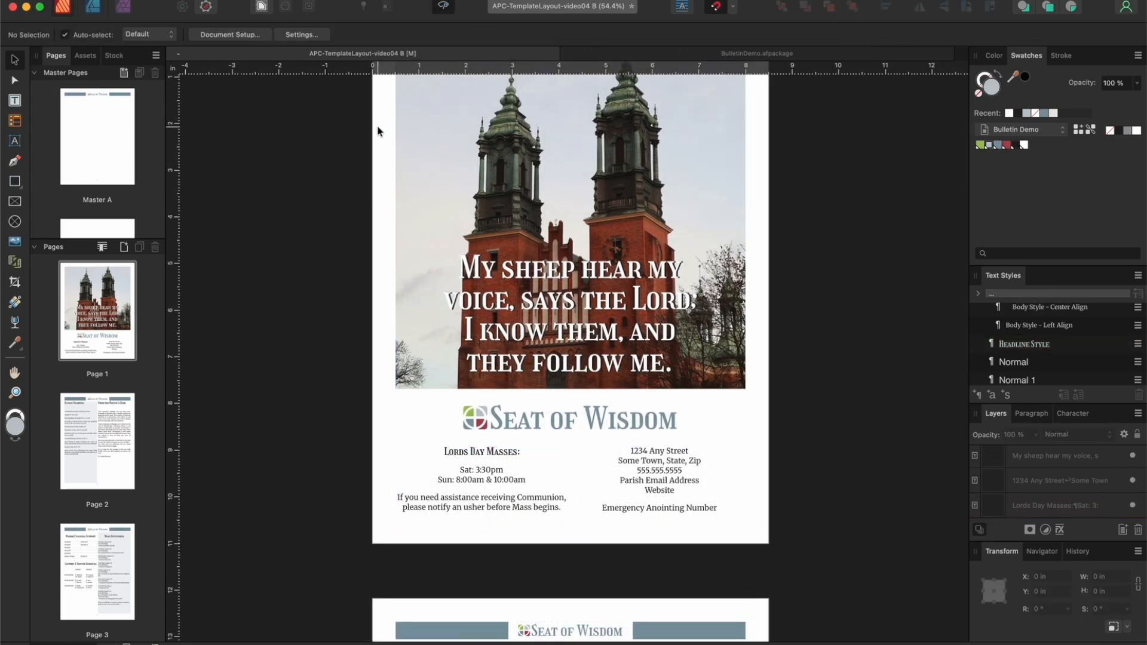
{"action": "left_click", "coordinate": [443, 8]}
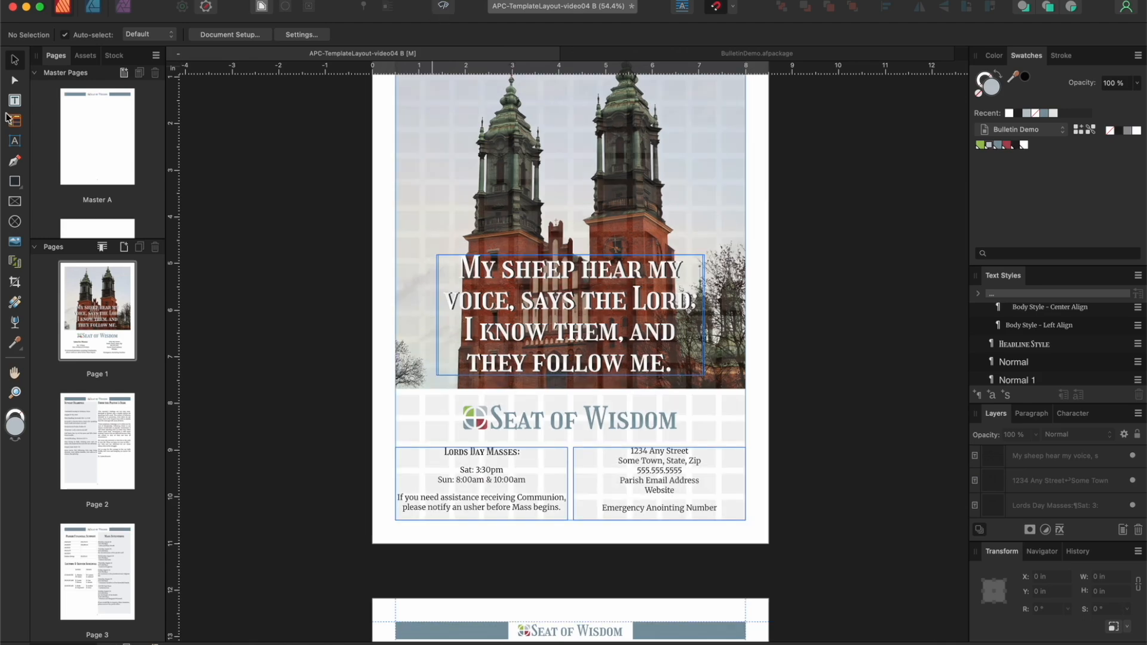
Step: Make the "Sat:" and "Sun:" labels bold in the Mass times text on page 1
{"action": "left_click", "coordinate": [15, 101]}
{"action": "left_click", "coordinate": [448, 472]}
{"action": "double_click", "coordinate": [472, 469]}
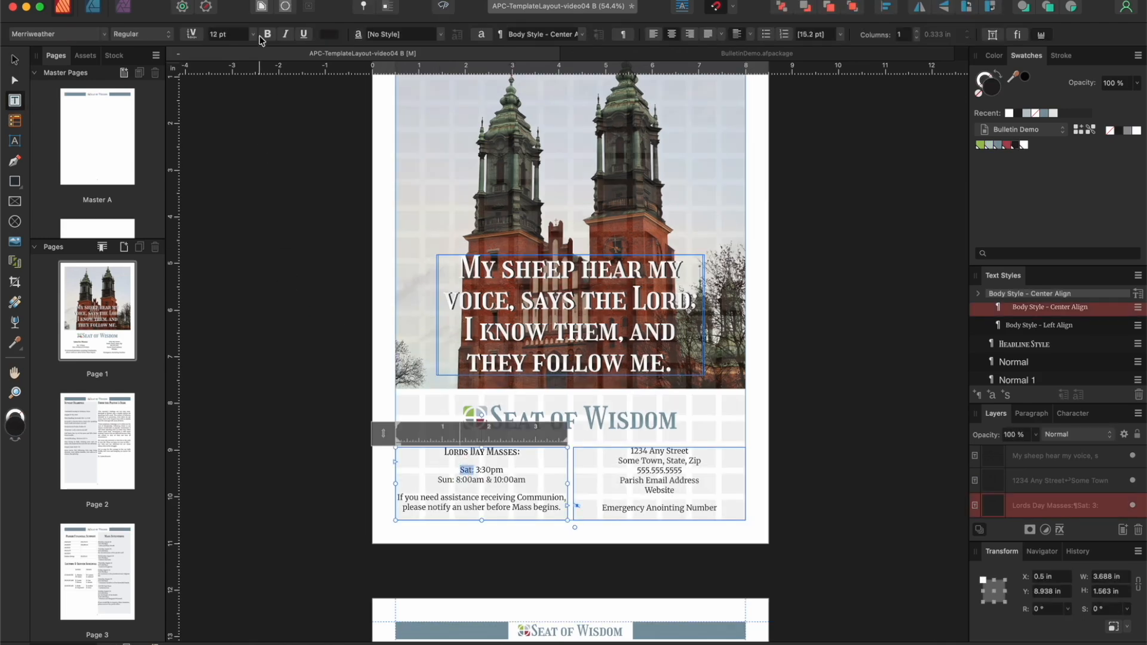
{"action": "double_click", "coordinate": [445, 480]}
{"action": "key", "text": "super+b"}
Step: Italicize the cover's note about assistance receiving Communion and deselect the text frame
{"action": "left_click_drag", "start_coordinate": [565, 507], "coordinate": [395, 495]}
{"action": "left_click", "coordinate": [285, 34]}
{"action": "left_click", "coordinate": [14, 59]}
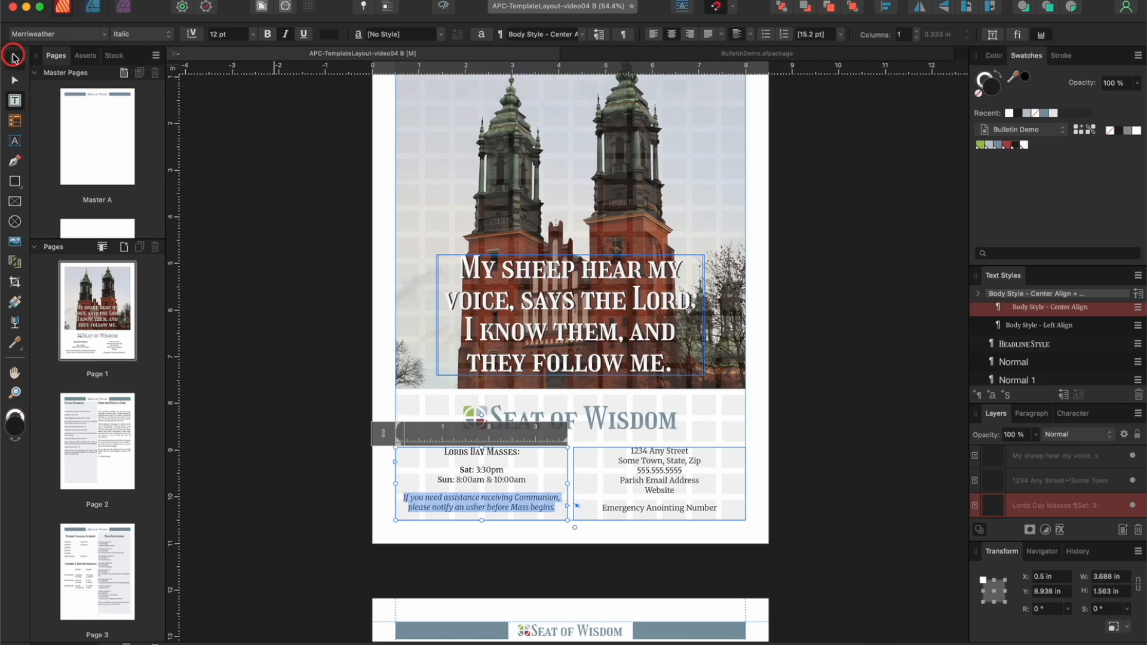
{"action": "left_click", "coordinate": [207, 188]}
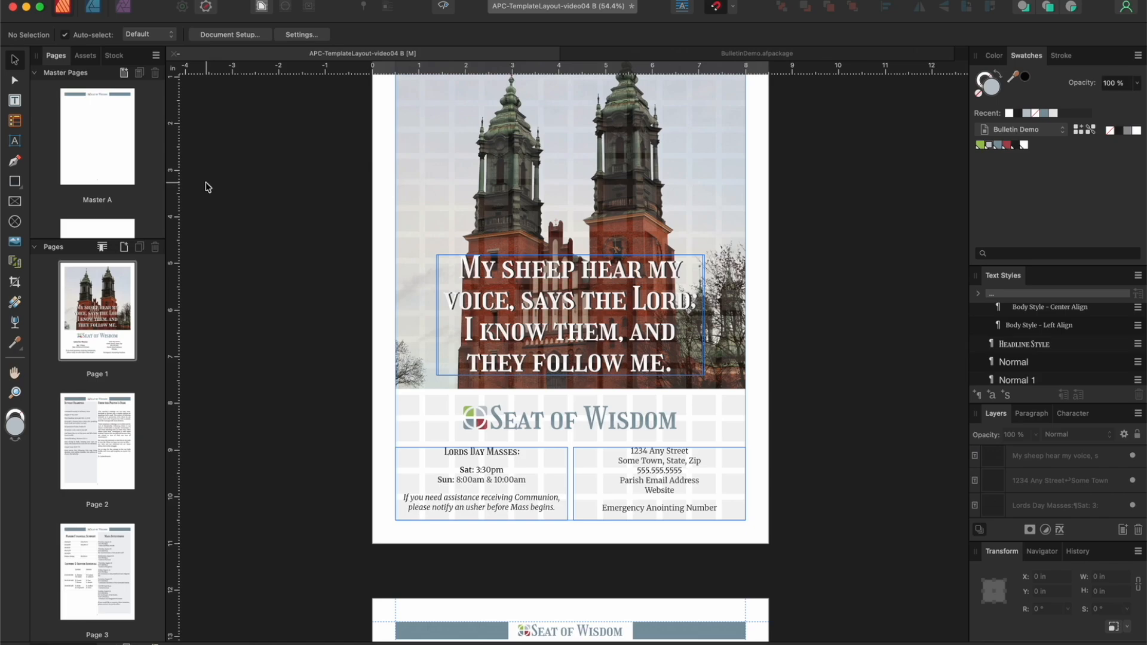
Step: Center the "Sunday Readings" and "From the Pastor's Desk" titles vertically within their frames on page 2
{"action": "scroll", "coordinate": [209, 197], "scroll_direction": "down", "scroll_amount": 10}
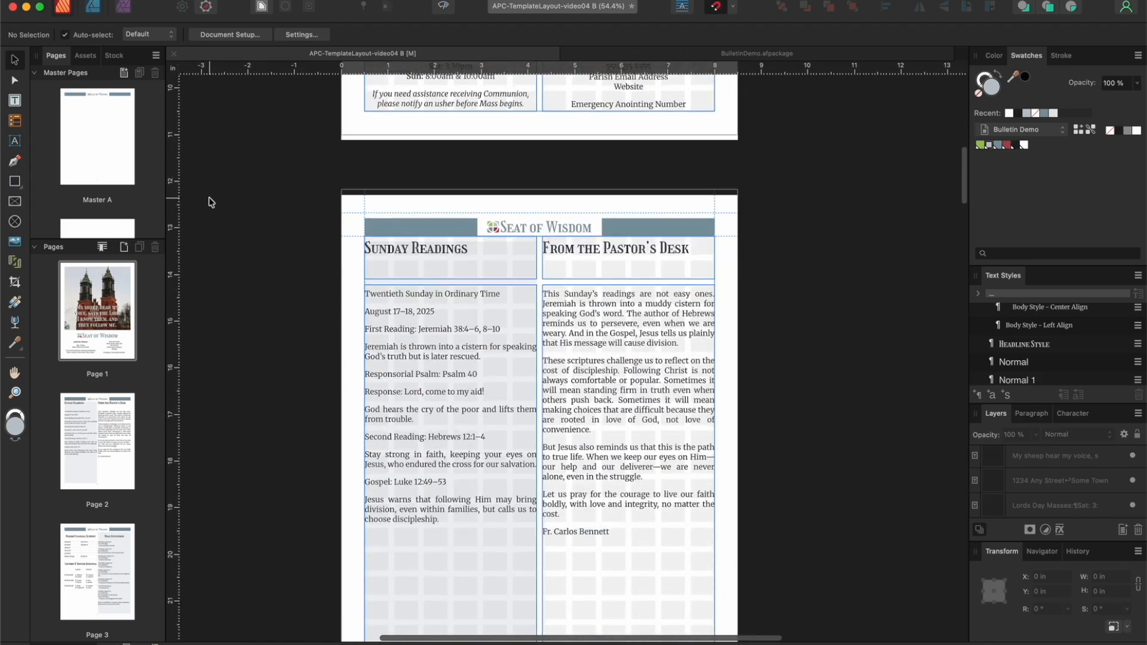
{"action": "scroll", "coordinate": [209, 201], "scroll_direction": "down", "scroll_amount": 2}
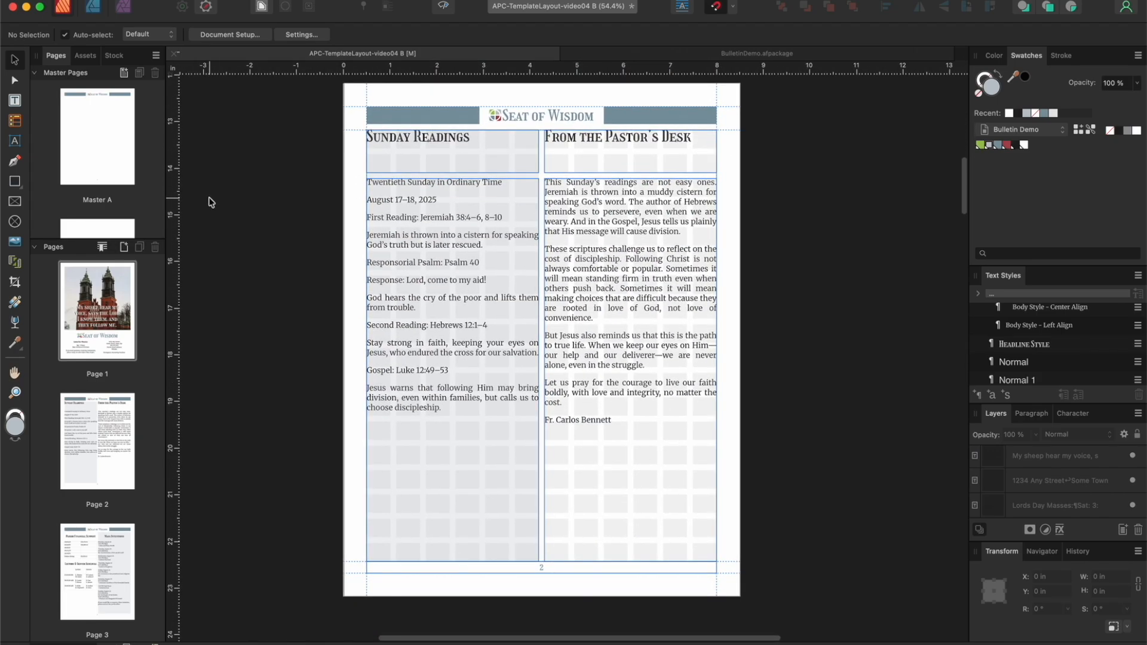
{"action": "left_click", "coordinate": [477, 147]}
{"action": "left_click", "coordinate": [639, 163], "text": "shift"}
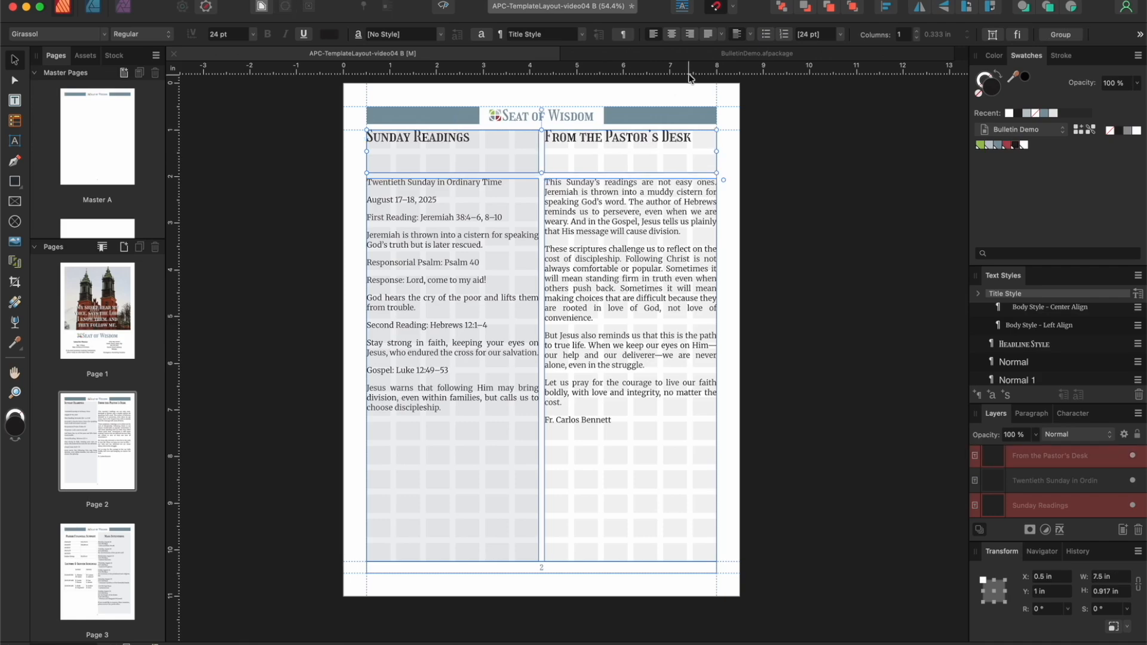
{"action": "left_click", "coordinate": [749, 35]}
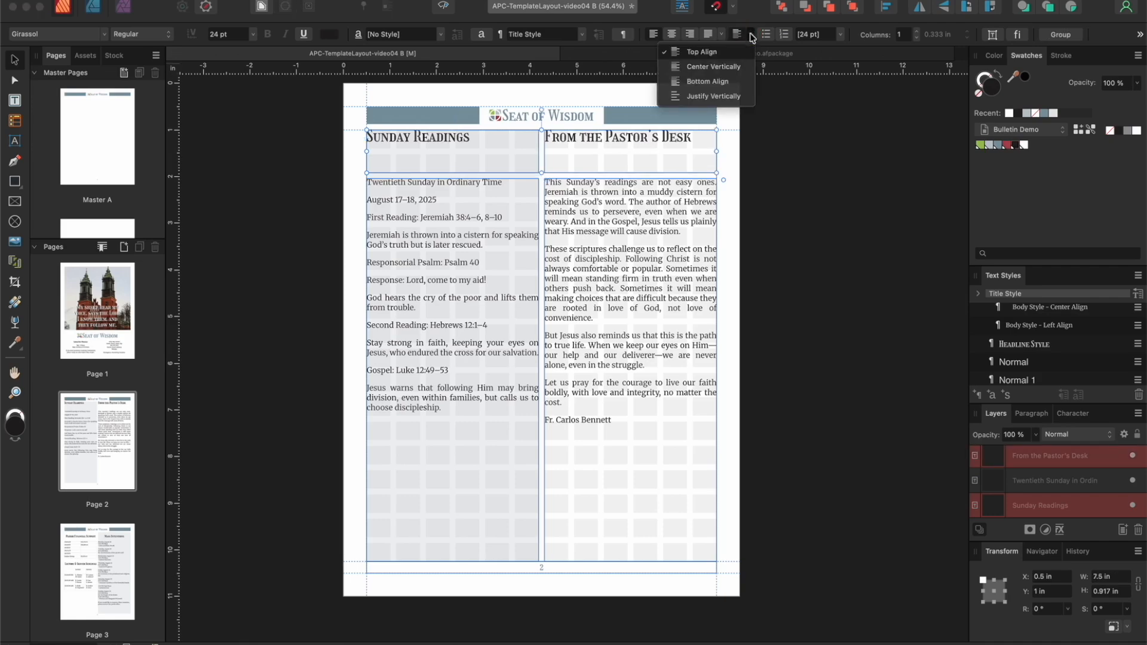
{"action": "left_click", "coordinate": [727, 70]}
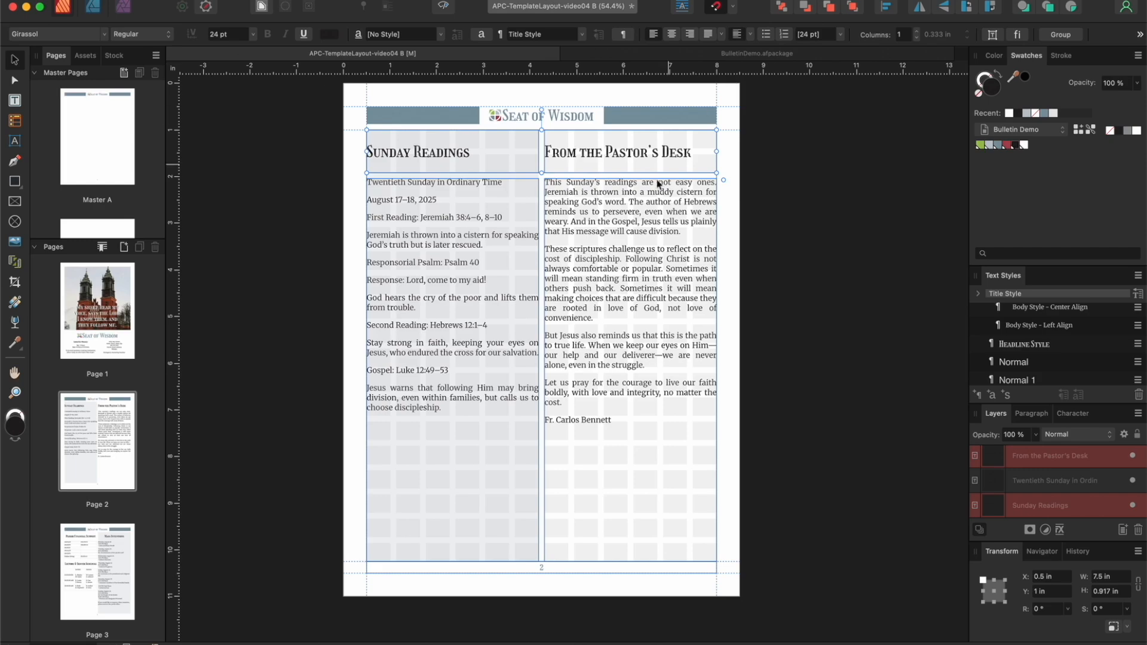
Step: Lower the top of the pastor's letter body frame and resize the "From the Pastor's Desk" title frame to 2.417 by 1.438 in
{"action": "left_click", "coordinate": [617, 221]}
{"action": "left_click_drag", "start_coordinate": [630, 178], "coordinate": [628, 200]}
{"action": "left_click", "coordinate": [550, 156]}
{"action": "left_click_drag", "start_coordinate": [544, 151], "coordinate": [604, 145]}
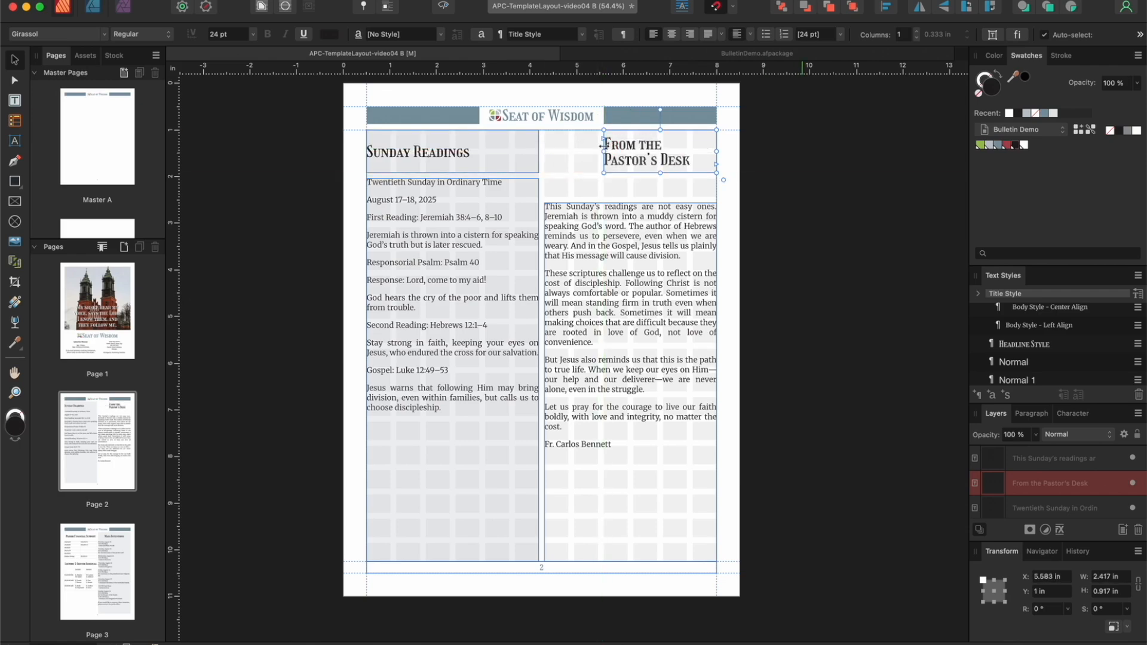
{"action": "left_click_drag", "start_coordinate": [661, 175], "coordinate": [661, 197]}
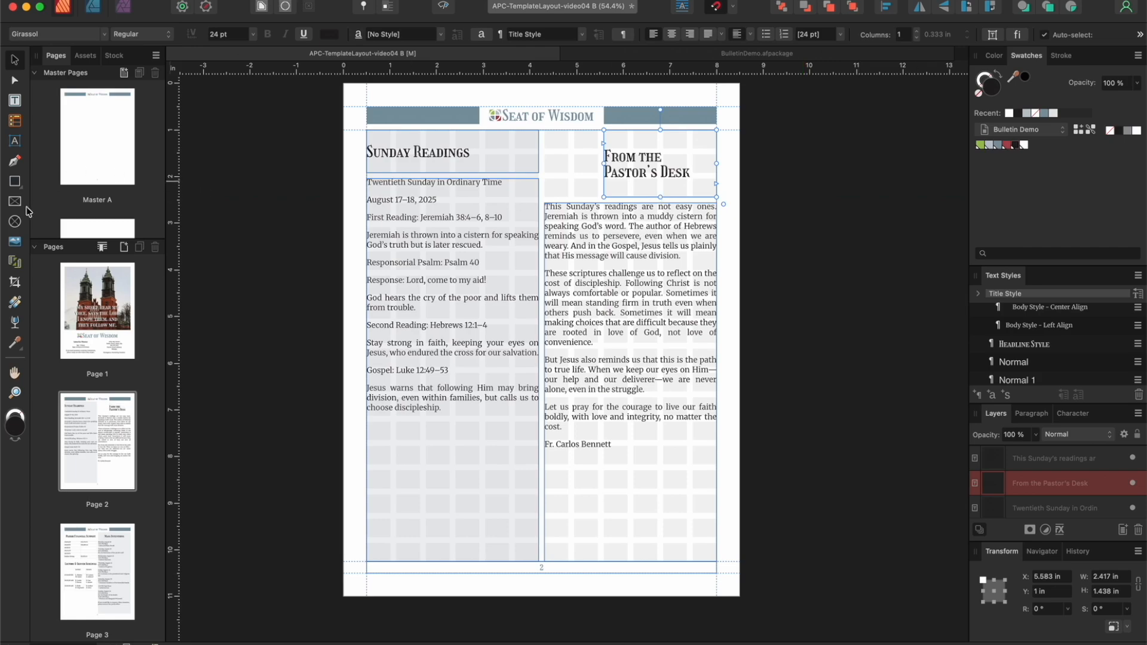
Step: Draw a circular picture frame about 1.146 in wide beside the pastor's title and place the dark candlelit photo from the Images folder in it
{"action": "left_click", "coordinate": [16, 223]}
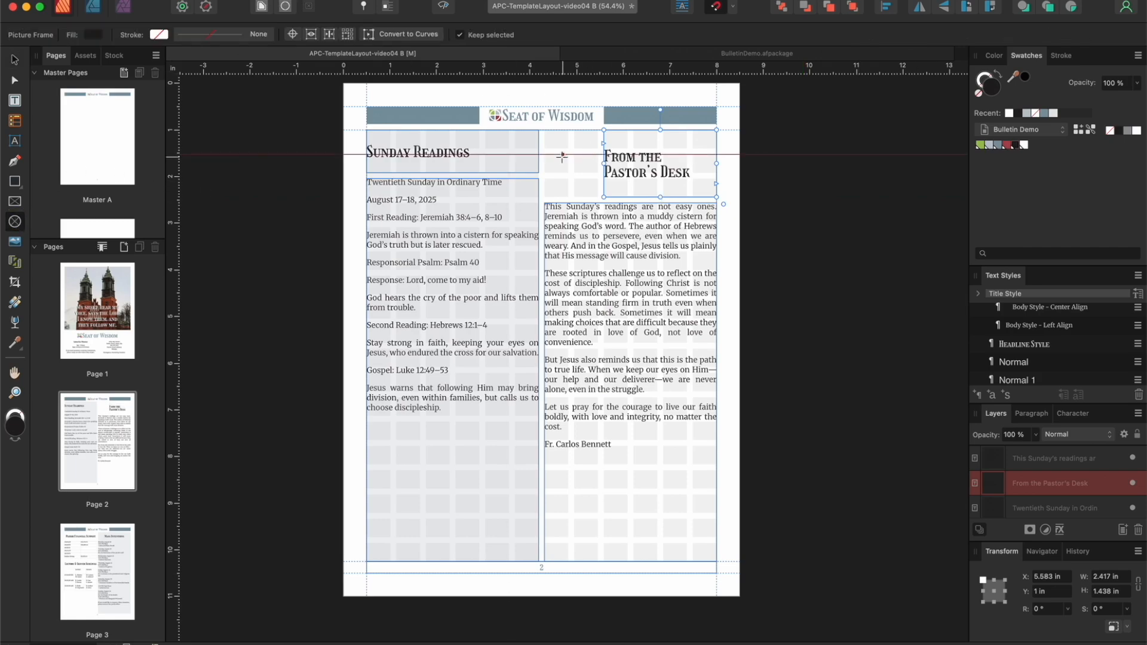
{"action": "left_click_drag", "start_coordinate": [544, 154], "coordinate": [605, 202]}
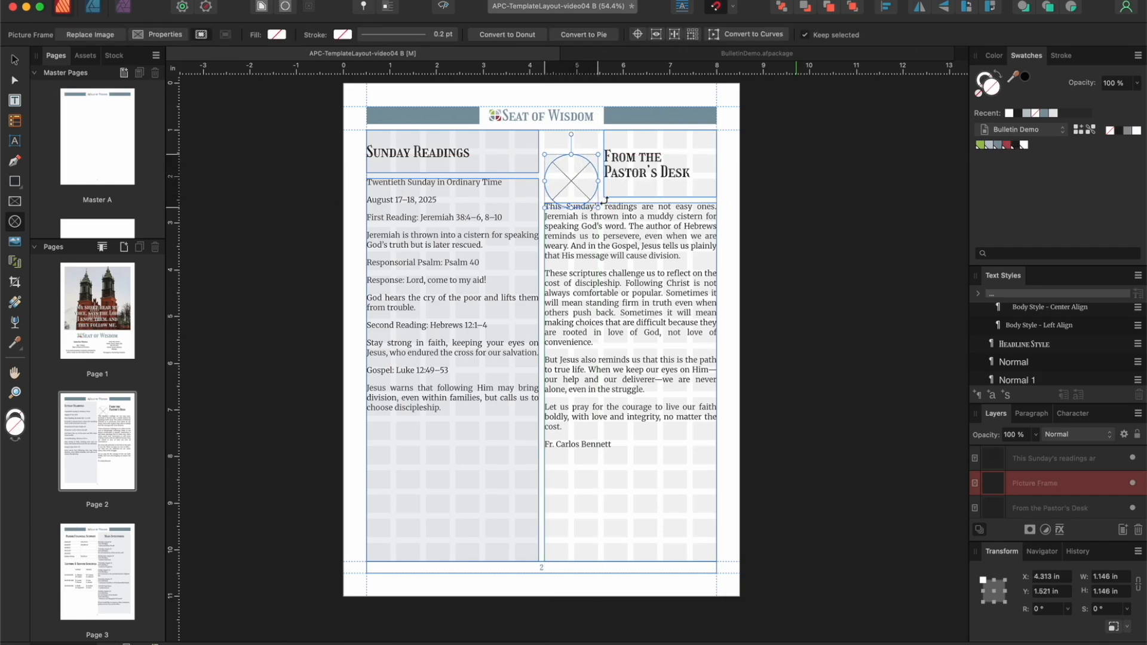
{"action": "left_click", "coordinate": [139, 1]}
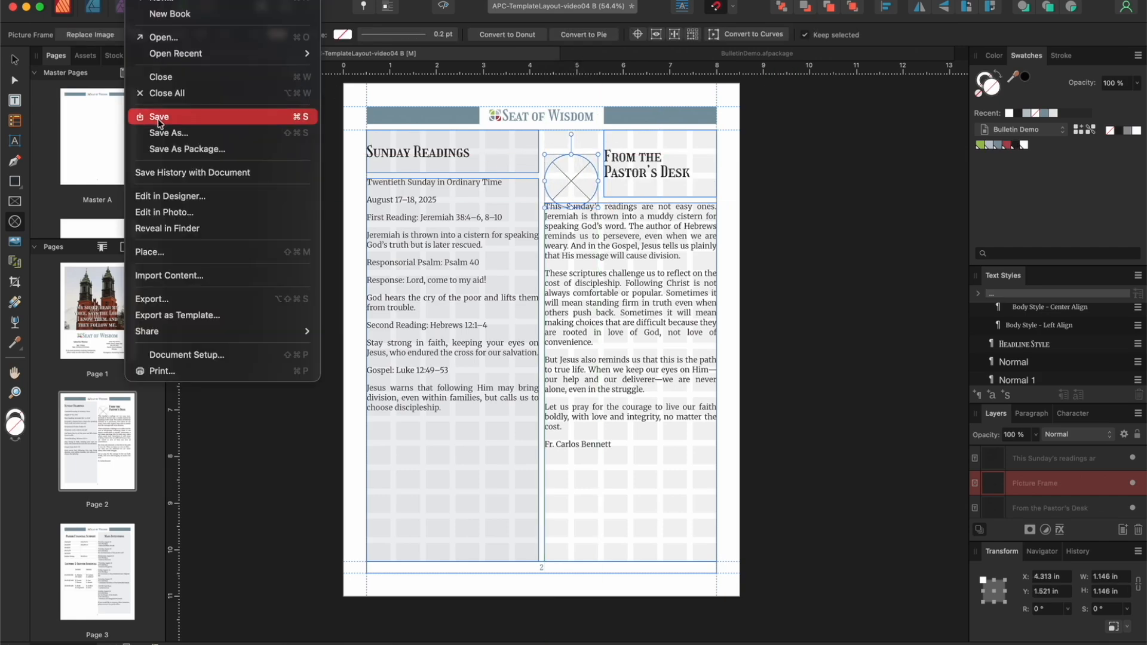
{"action": "left_click", "coordinate": [162, 252]}
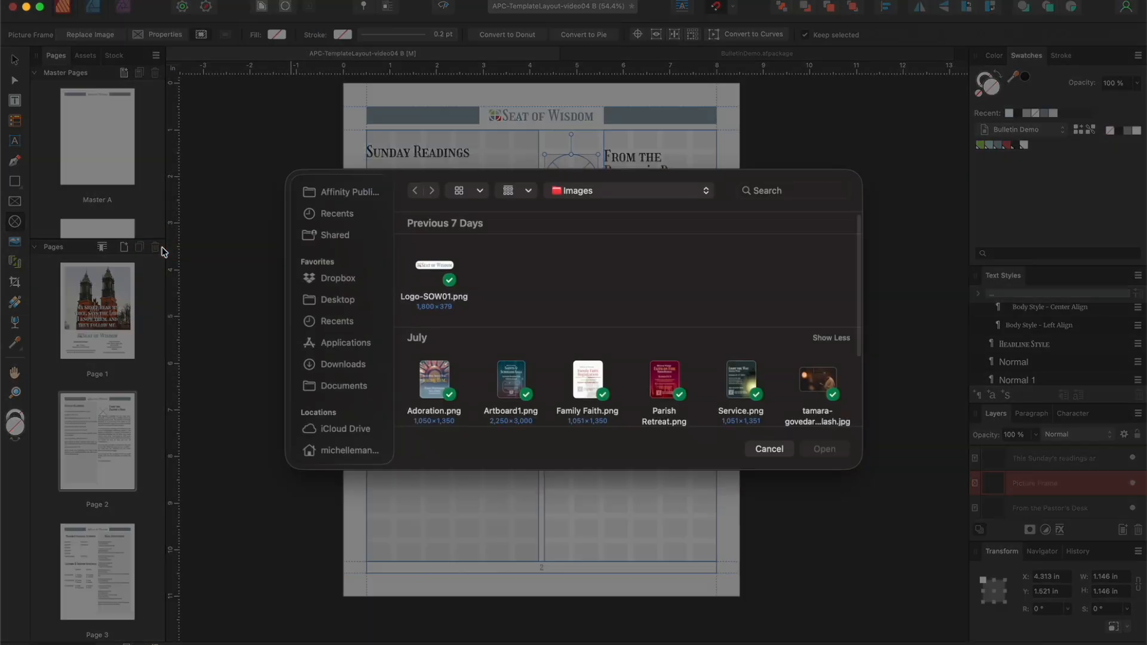
{"action": "left_click", "coordinate": [825, 381]}
{"action": "left_click", "coordinate": [832, 447]}
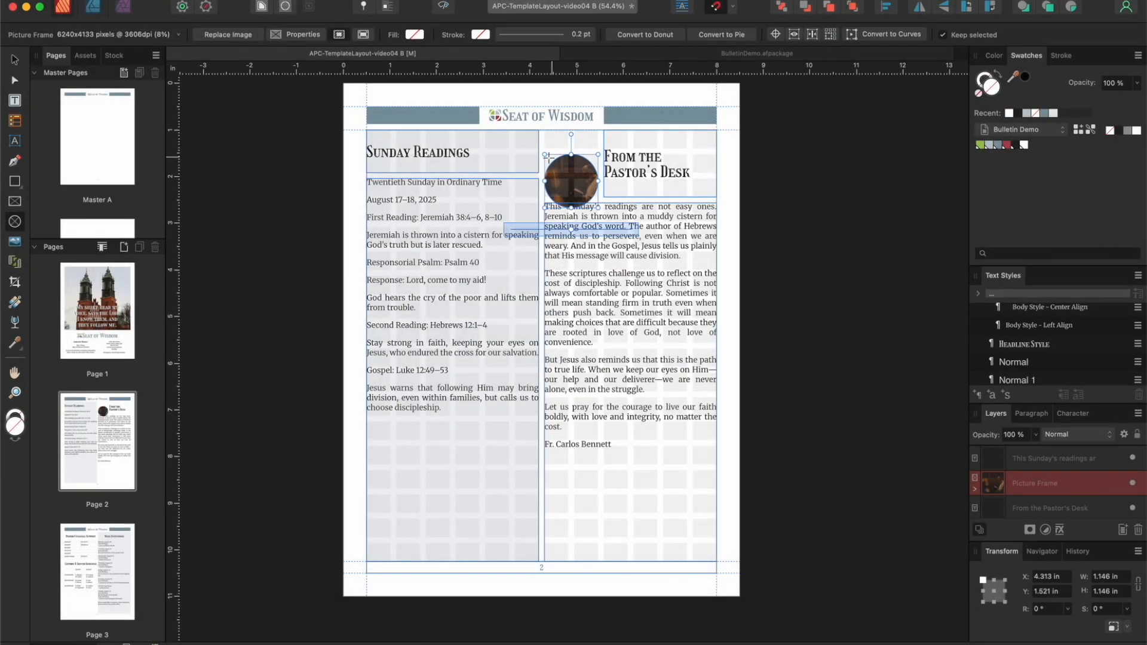
Step: Try scaling and repositioning the photo inside the circular frame, and undo the adjustments
{"action": "left_click", "coordinate": [572, 181]}
{"action": "left_click_drag", "start_coordinate": [573, 182], "coordinate": [584, 232]}
{"action": "left_click_drag", "start_coordinate": [577, 182], "coordinate": [572, 186]}
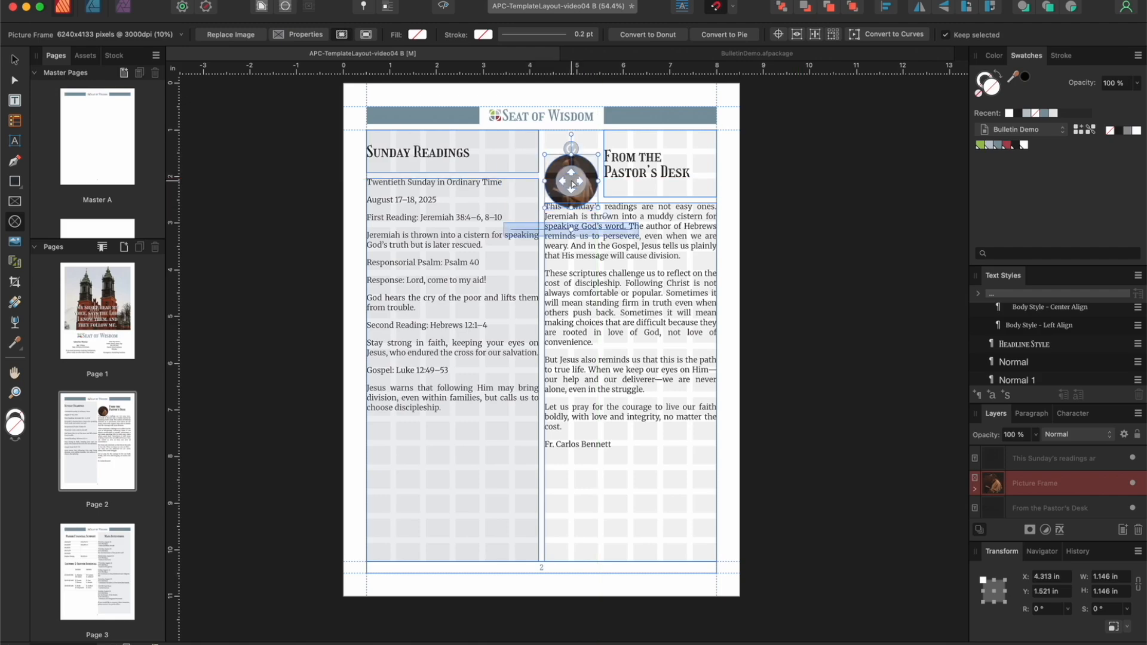
{"action": "left_click", "coordinate": [14, 60]}
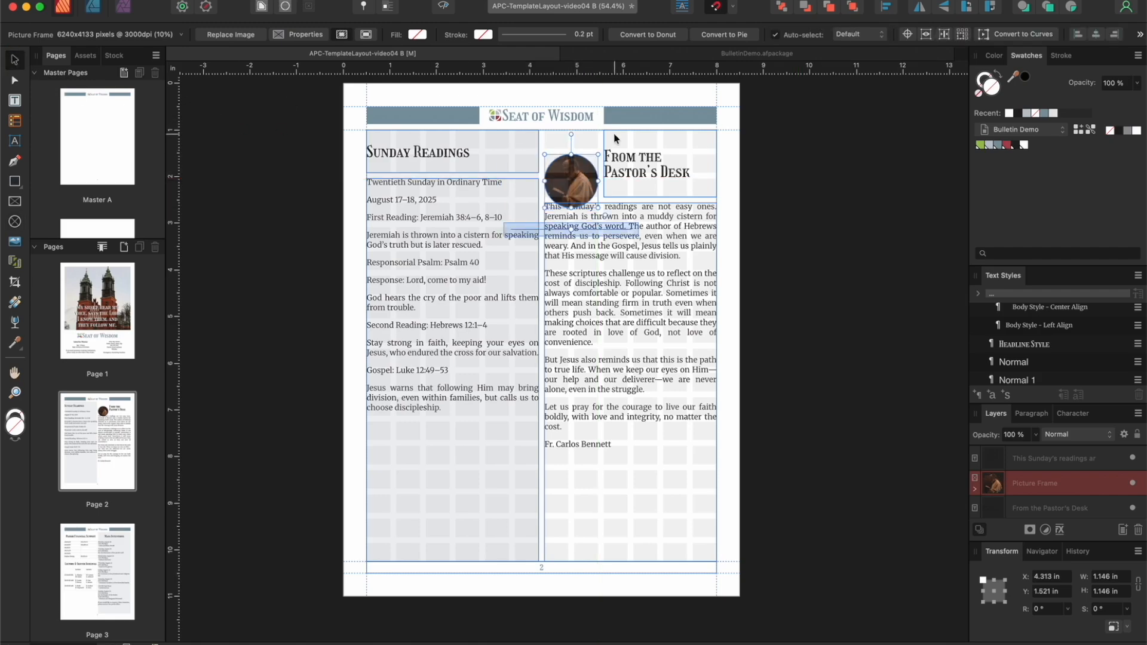
{"action": "left_click_drag", "start_coordinate": [585, 168], "coordinate": [585, 163]}
{"action": "key", "text": "super+z"}
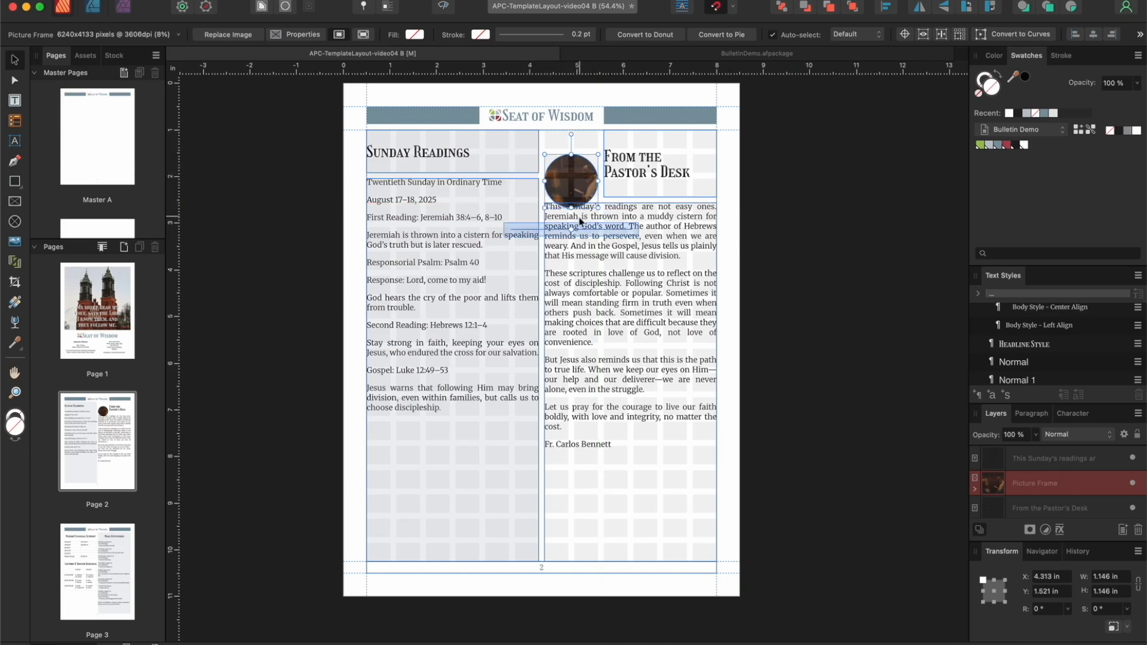
Step: Shift the photo inside the circular frame and scale it down slightly so the reading figure sits within the circle
{"action": "left_click_drag", "start_coordinate": [587, 188], "coordinate": [561, 187]}
{"action": "left_click_drag", "start_coordinate": [576, 232], "coordinate": [589, 234]}
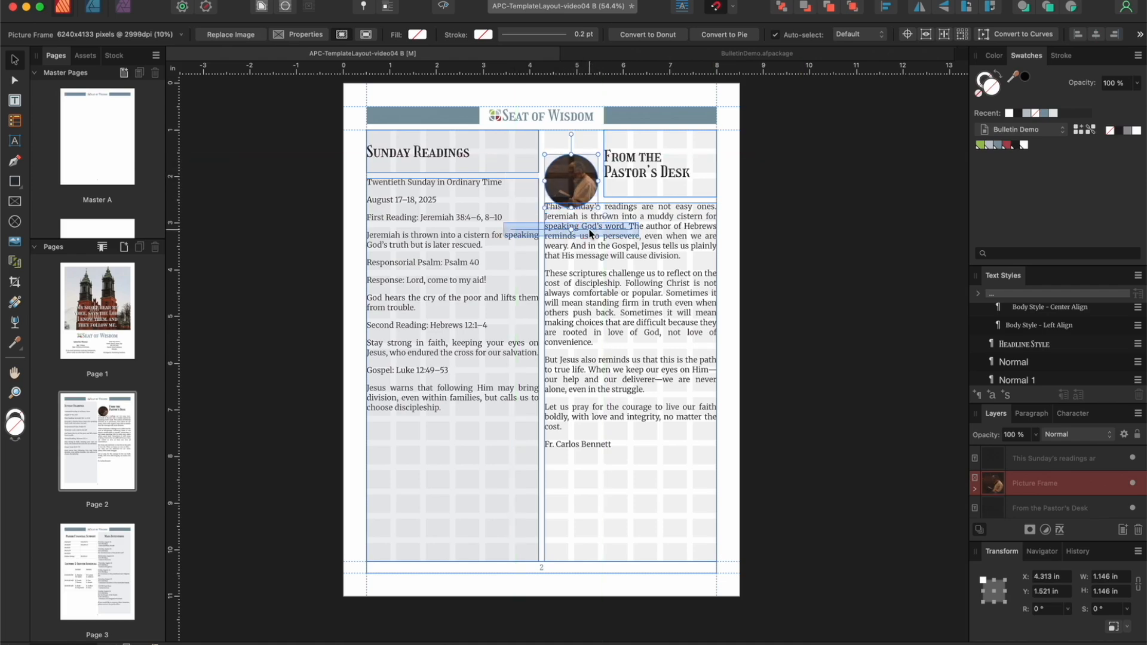
{"action": "left_click", "coordinate": [725, 255]}
Step: Move the circular photo up to X 4.313, Y 1.146 in, aligned with the pastor's title, and check the page in preview
{"action": "left_click", "coordinate": [578, 156]}
{"action": "left_click_drag", "start_coordinate": [577, 157], "coordinate": [577, 137]}
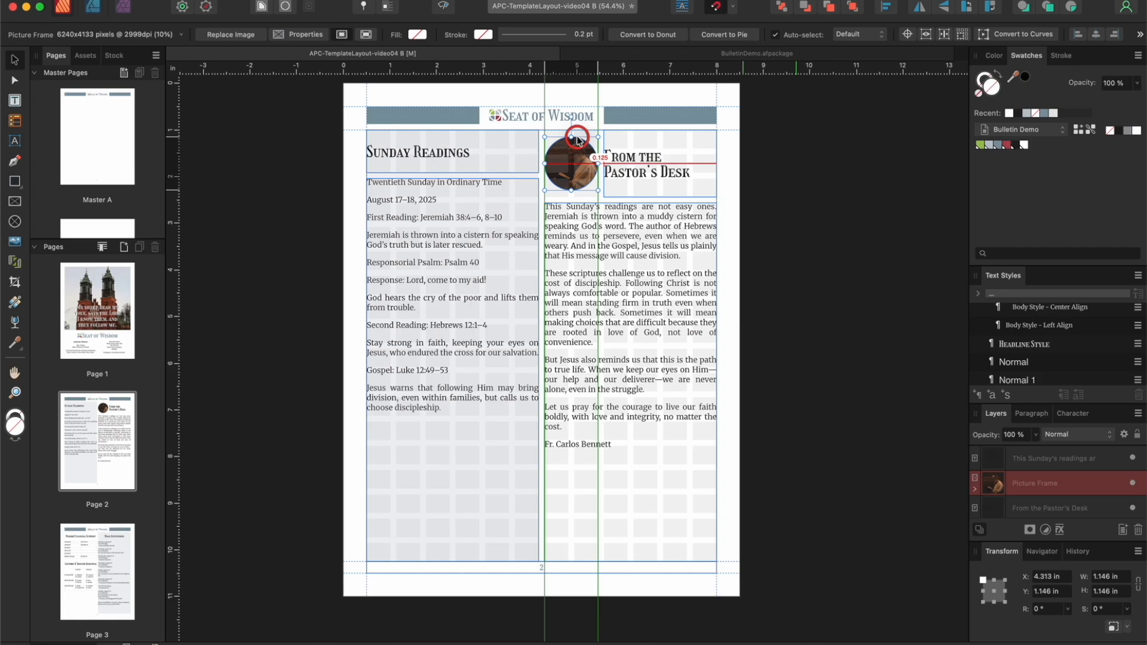
{"action": "left_click_drag", "start_coordinate": [578, 138], "coordinate": [578, 137]}
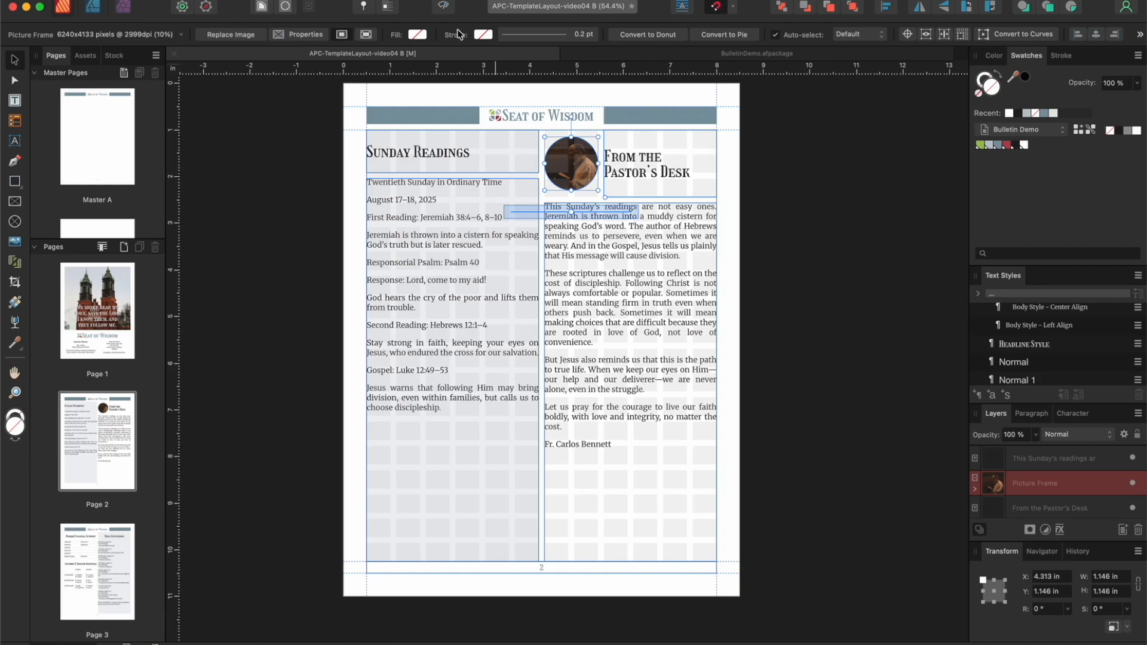
{"action": "left_click", "coordinate": [443, 8]}
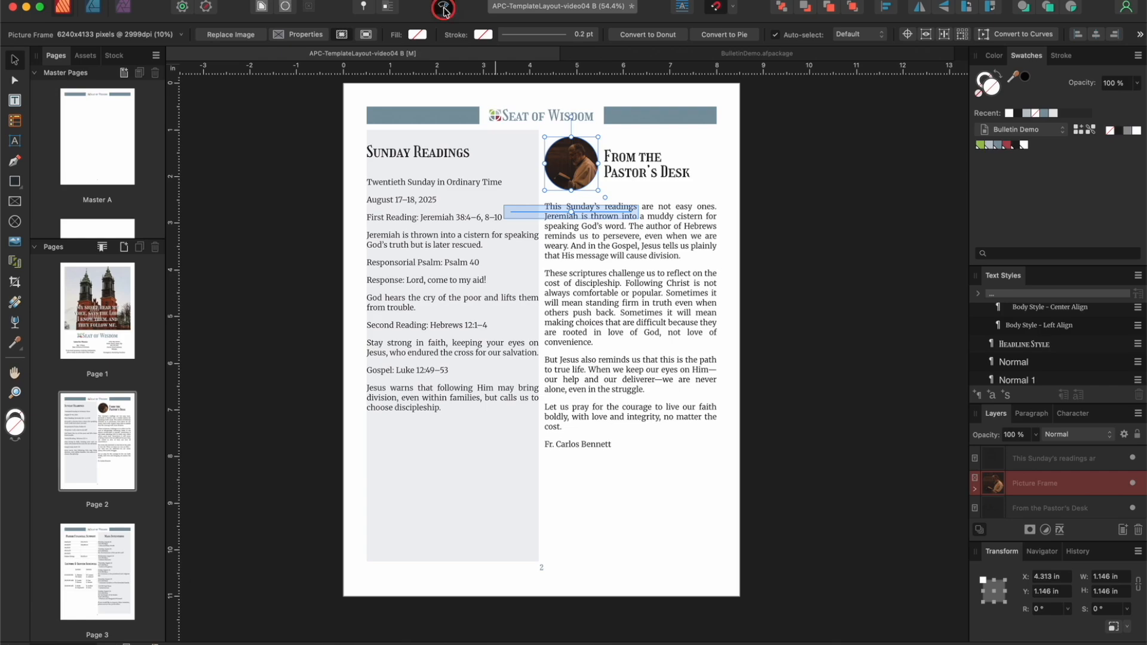
{"action": "left_click", "coordinate": [444, 7]}
Step: Lower the top of the readings body frame to Y 2.563 in and extend the "Sunday Readings" title frame to 1.438 in high
{"action": "left_click", "coordinate": [463, 308]}
{"action": "mouse_move", "coordinate": [453, 179]}
{"action": "left_mouse_down"}
{"action": "mouse_move", "coordinate": [452, 214]}
{"action": "mouse_move", "coordinate": [452, 199]}
{"action": "left_mouse_up"}
{"action": "left_click", "coordinate": [452, 161]}
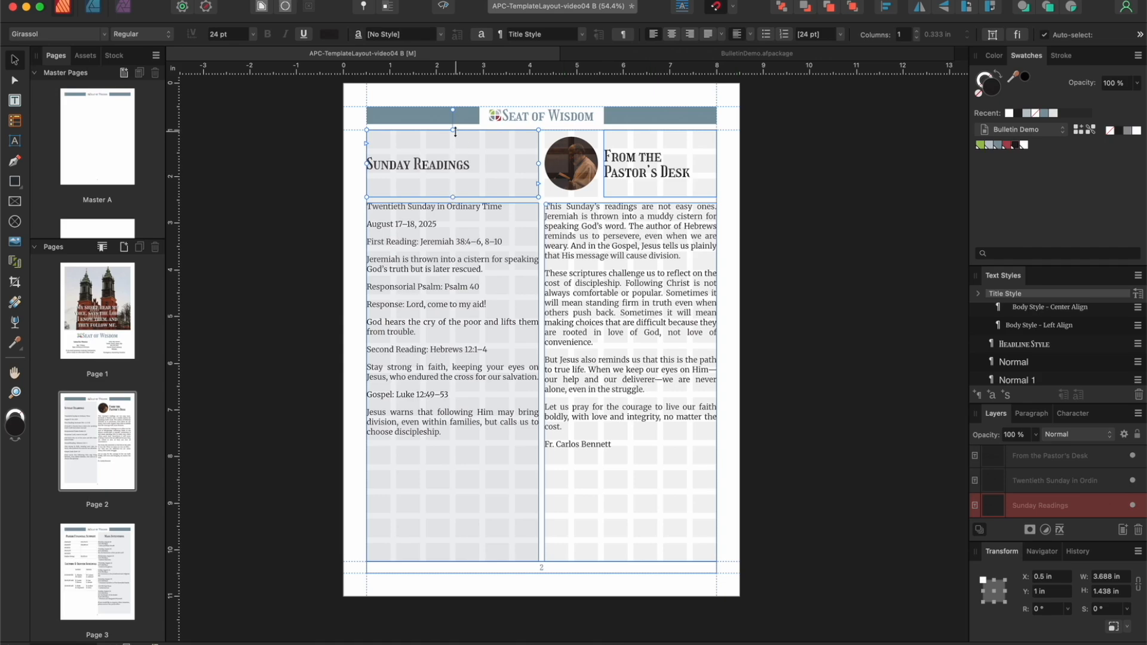
{"action": "left_click_drag", "start_coordinate": [453, 130], "coordinate": [455, 157]}
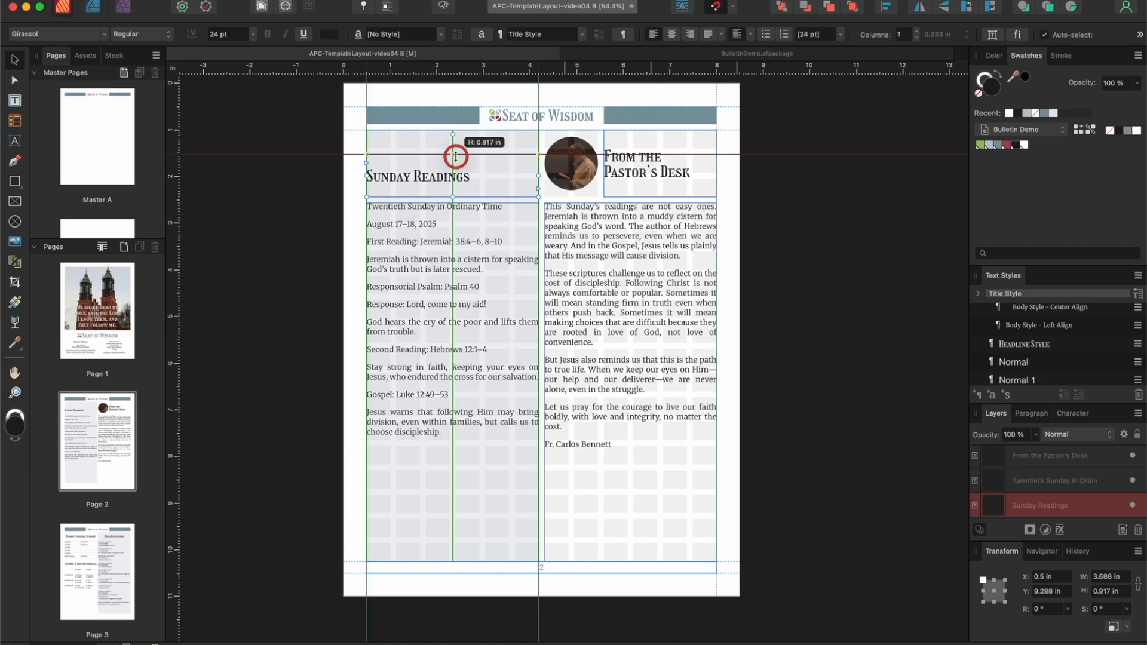
{"action": "left_click_drag", "start_coordinate": [455, 156], "coordinate": [456, 131]}
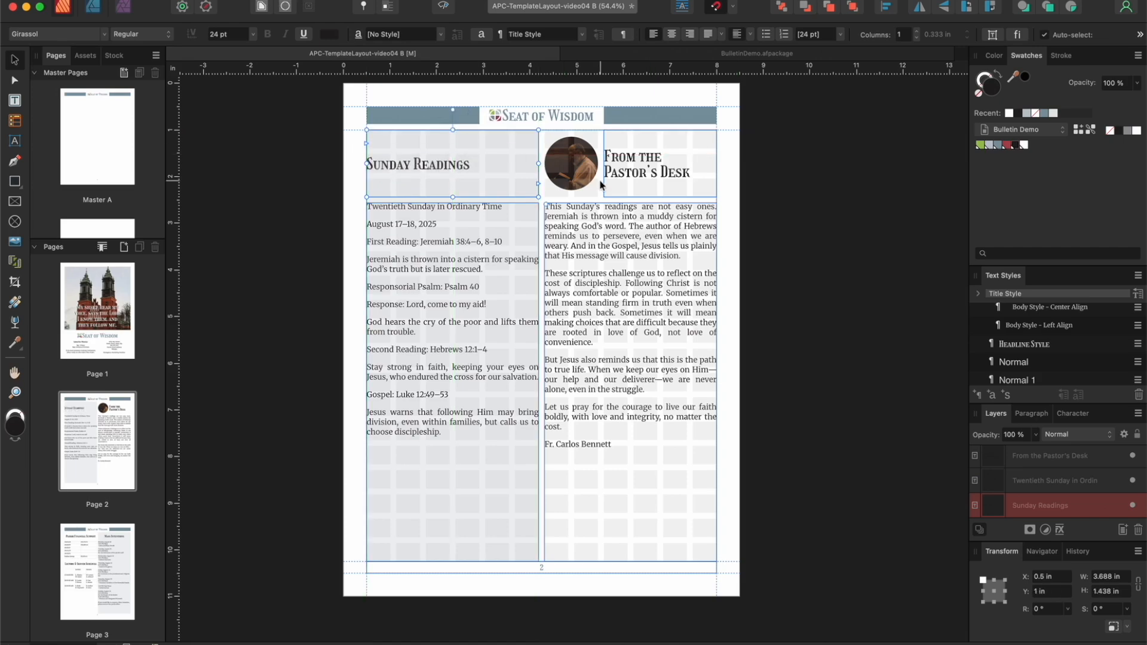
{"action": "left_click", "coordinate": [445, 7]}
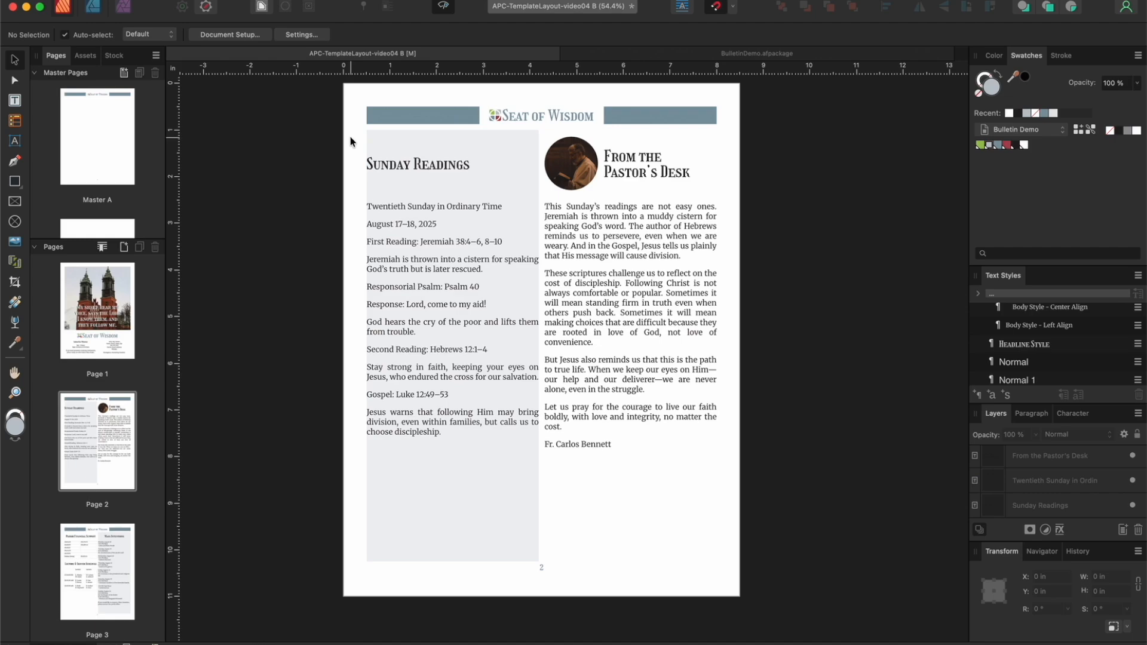
{"action": "left_click", "coordinate": [444, 7]}
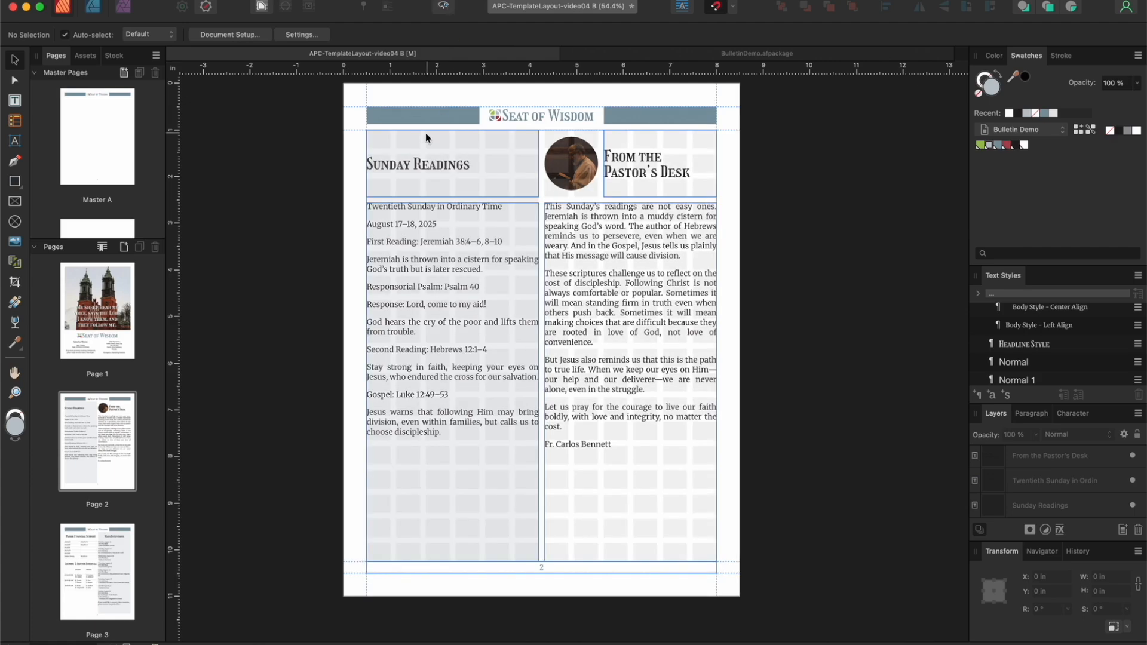
Step: Inset the "Sunday Readings" title and body frames together within the tinted column, at X 0.625 in and 3.438 in wide
{"action": "left_click", "coordinate": [427, 166]}
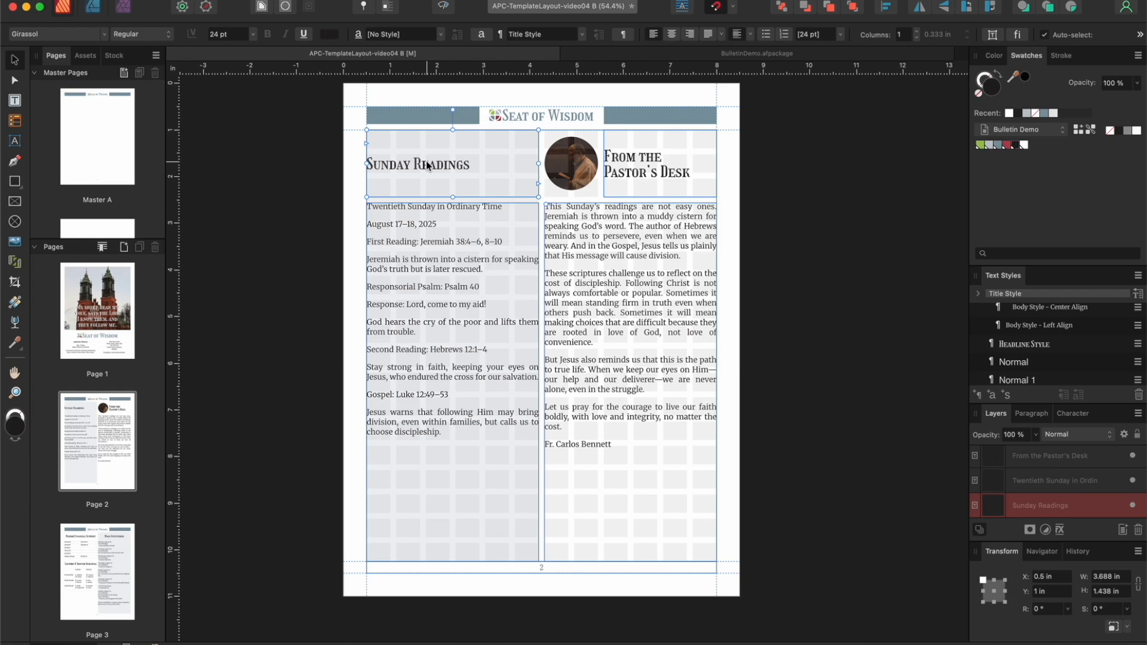
{"action": "left_click", "coordinate": [416, 250], "text": "shift"}
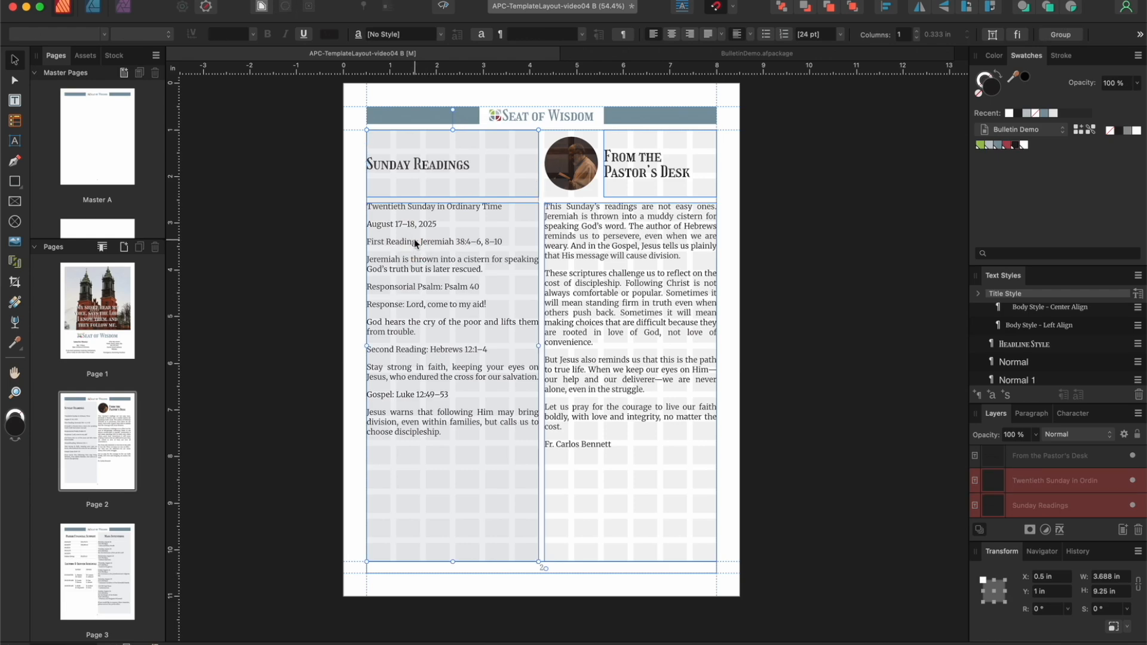
{"action": "left_click_drag", "start_coordinate": [412, 245], "coordinate": [418, 245]}
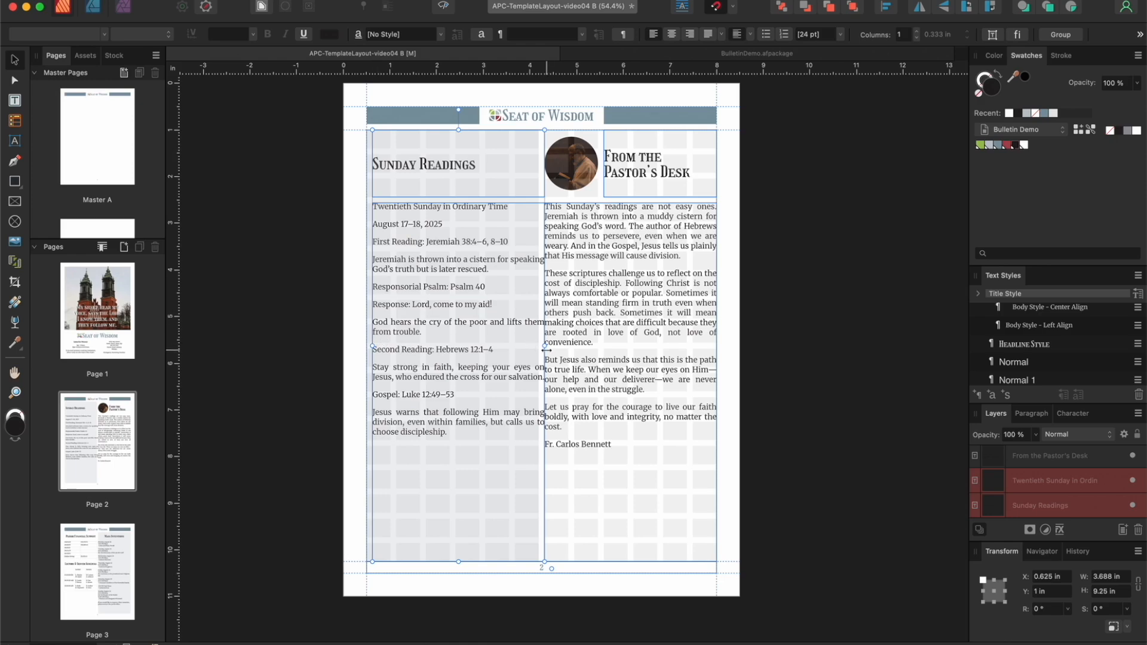
{"action": "left_click_drag", "start_coordinate": [545, 345], "coordinate": [538, 343]}
{"action": "left_click", "coordinate": [485, 271]}
{"action": "left_click_drag", "start_coordinate": [485, 270], "coordinate": [491, 270]}
{"action": "left_click_drag", "start_coordinate": [543, 344], "coordinate": [538, 345]}
{"action": "left_click", "coordinate": [436, 224]}
{"action": "left_click_drag", "start_coordinate": [436, 224], "coordinate": [430, 224]}
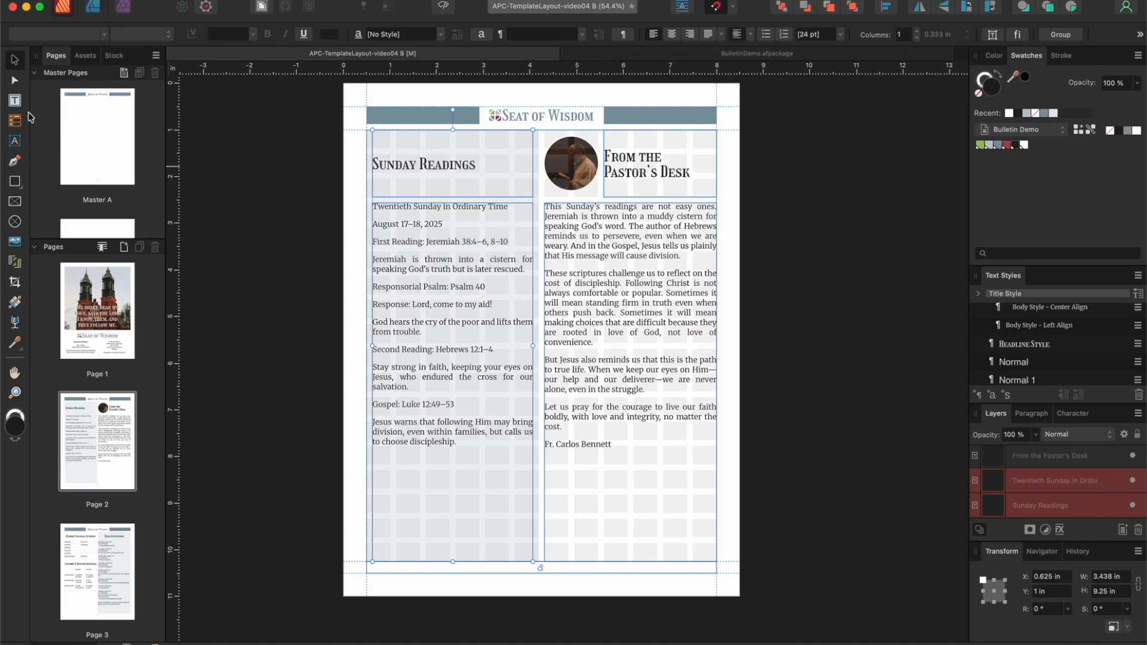
Step: Apply Headline Style to "Twentieth Sunday in Ordinary Time" in the readings body and bold the "August 17–18, 2025" line
{"action": "left_click", "coordinate": [15, 101]}
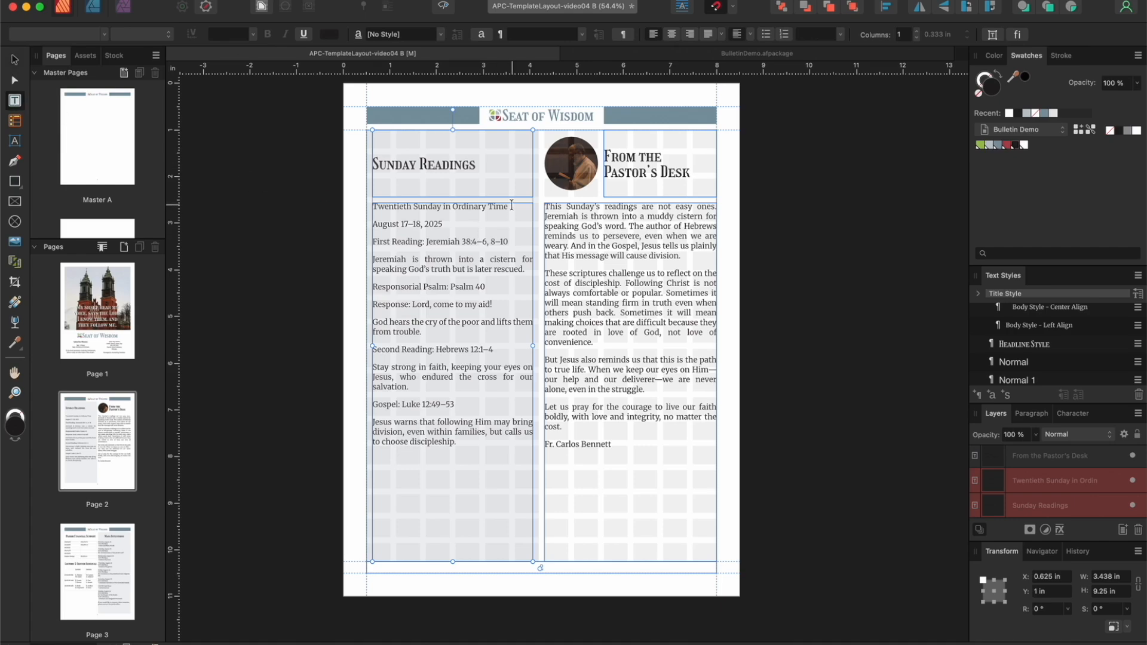
{"action": "left_click_drag", "start_coordinate": [510, 207], "coordinate": [363, 212]}
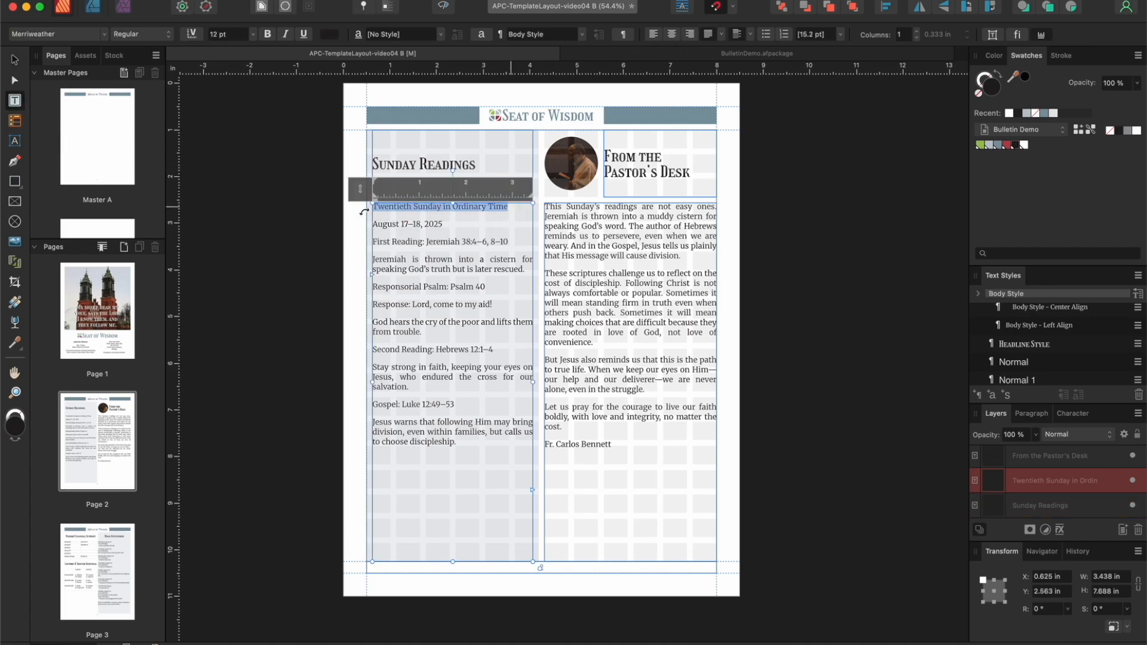
{"action": "left_click", "coordinate": [1049, 349]}
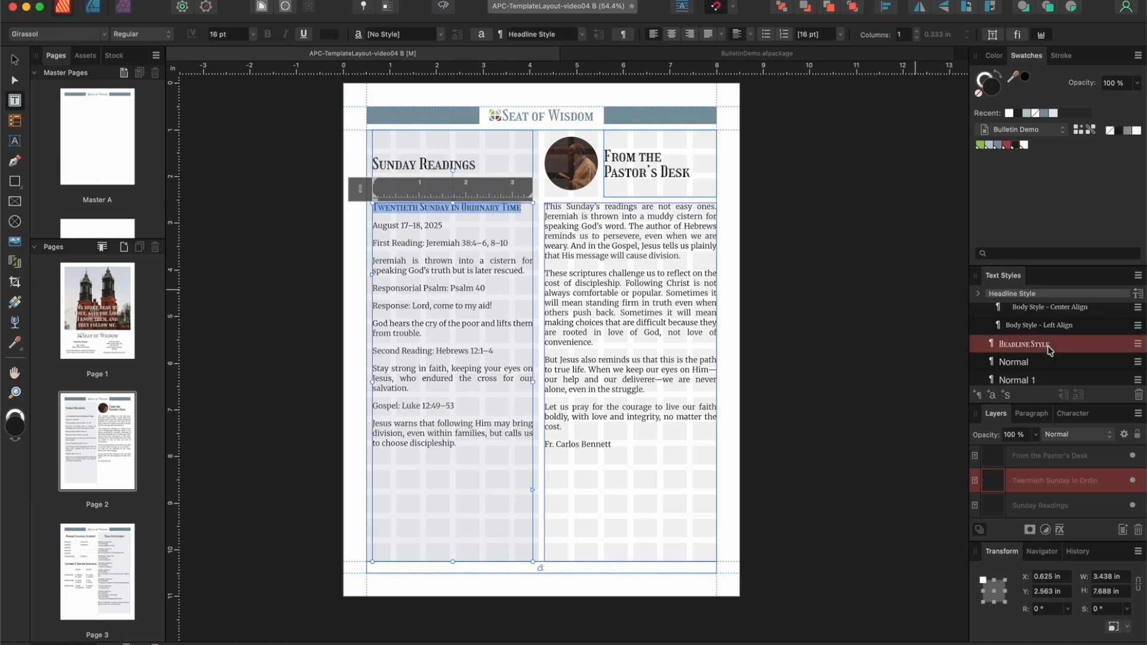
{"action": "left_click_drag", "start_coordinate": [445, 226], "coordinate": [366, 225]}
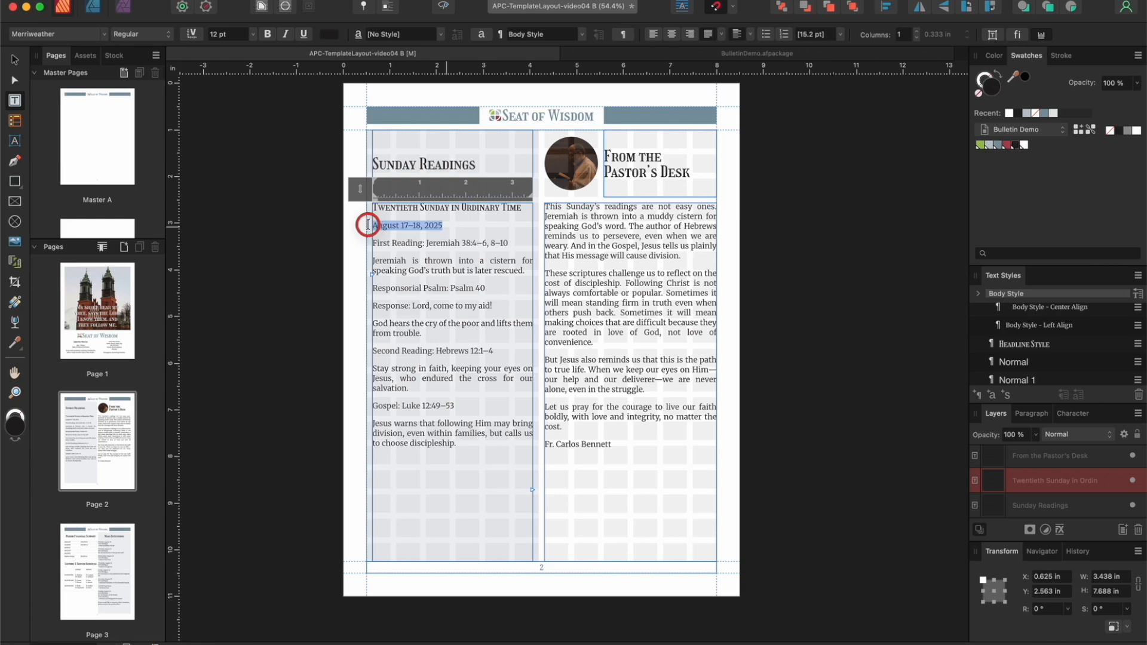
{"action": "left_click", "coordinate": [268, 34]}
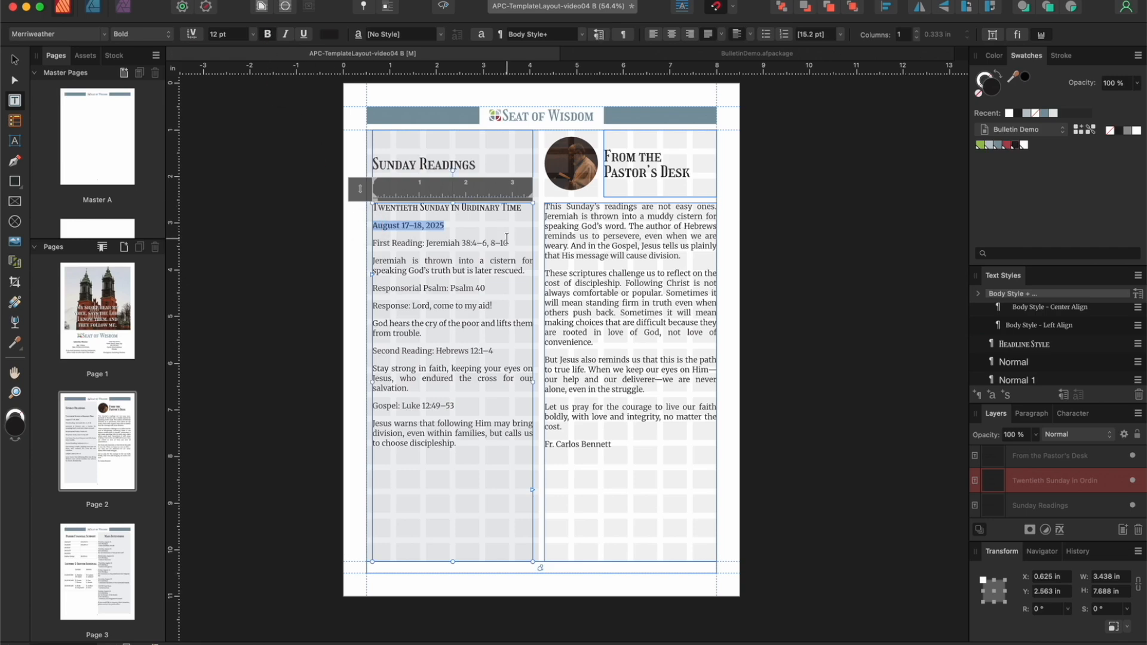
Step: Try Headline Style on the "First Reading: Jeremiah 38:4–6, 8–10" line, undo it, and make the line bold instead
{"action": "left_click_drag", "start_coordinate": [507, 242], "coordinate": [372, 242]}
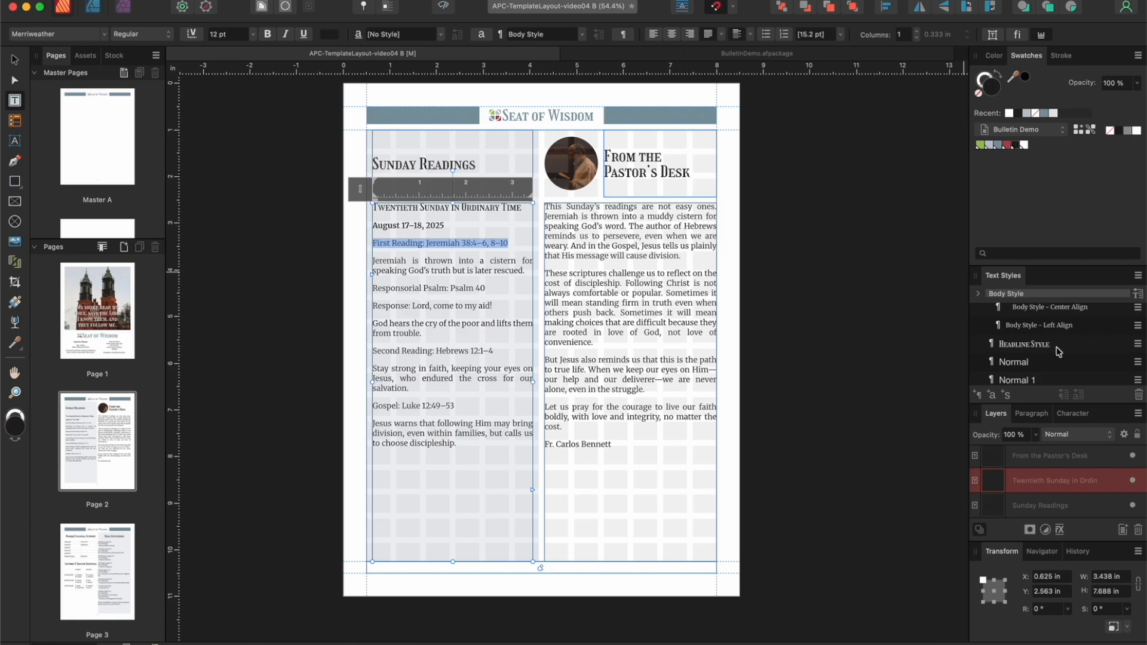
{"action": "scroll", "coordinate": [1055, 351], "scroll_direction": "down", "scroll_amount": 1}
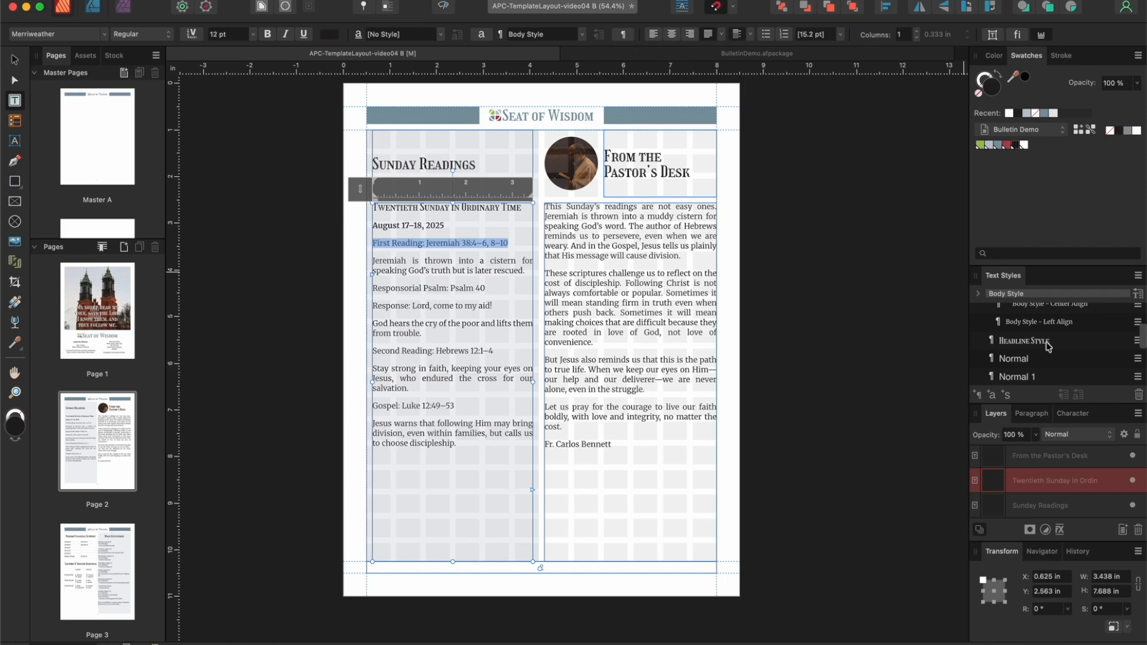
{"action": "left_click", "coordinate": [1047, 345]}
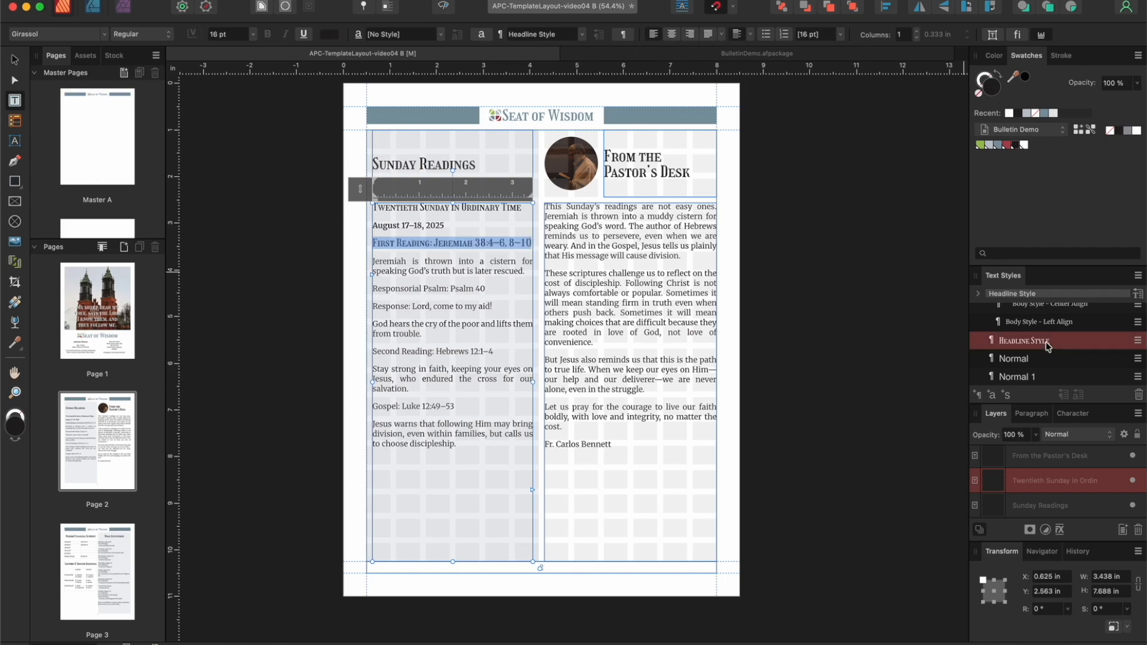
{"action": "key", "text": "super+z"}
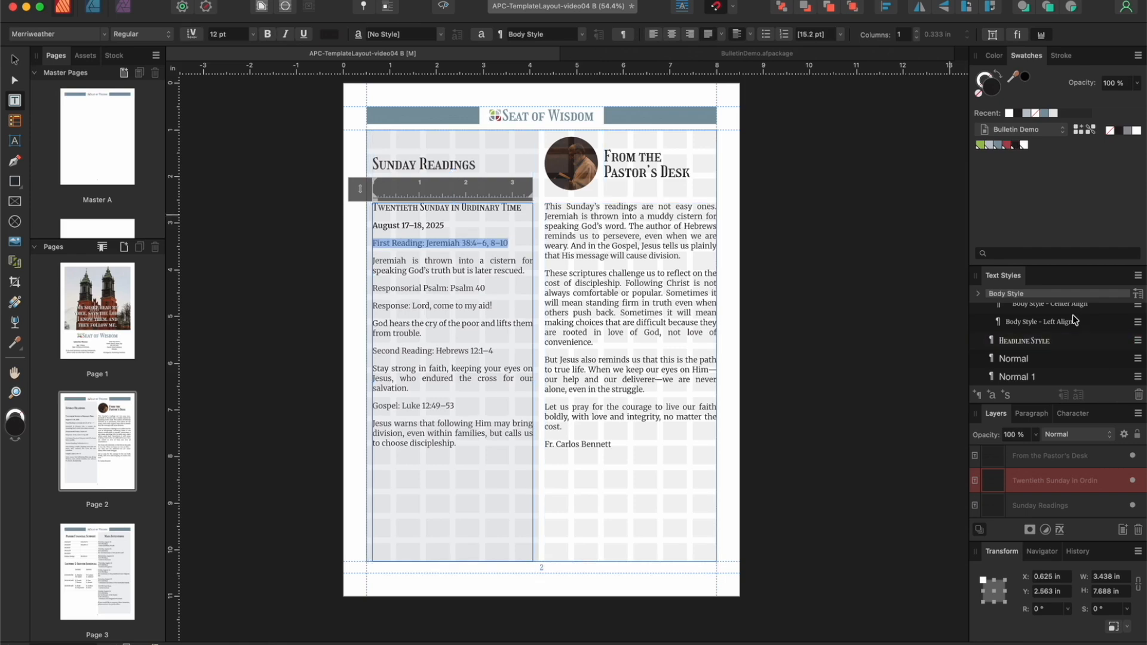
{"action": "left_click", "coordinate": [268, 34]}
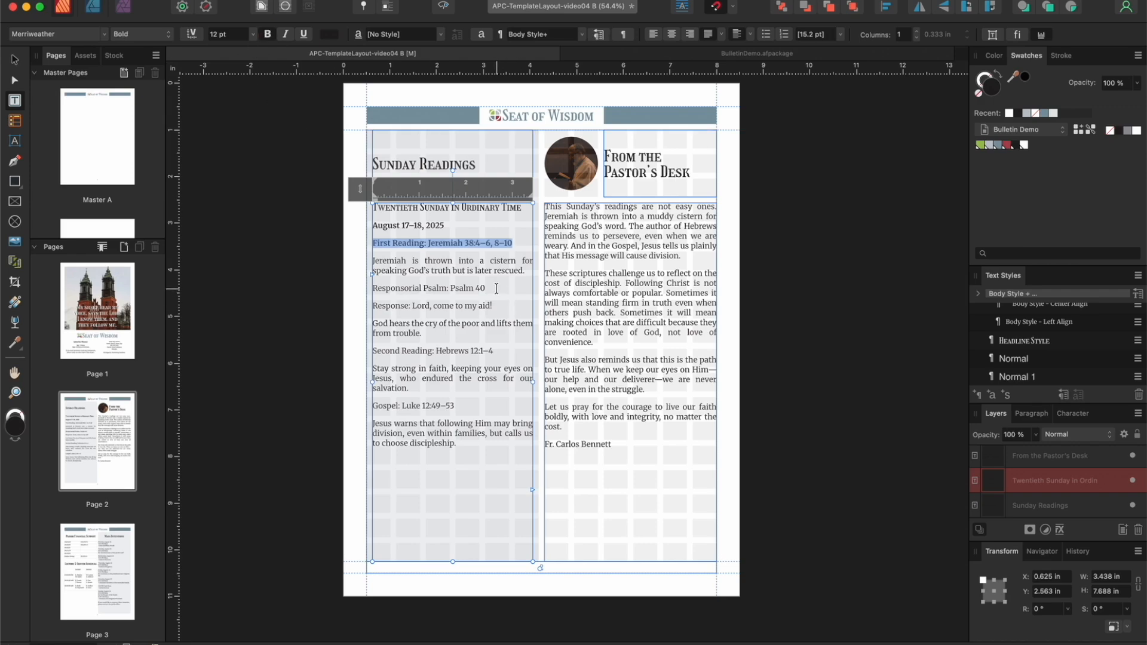
{"action": "left_click", "coordinate": [428, 243]}
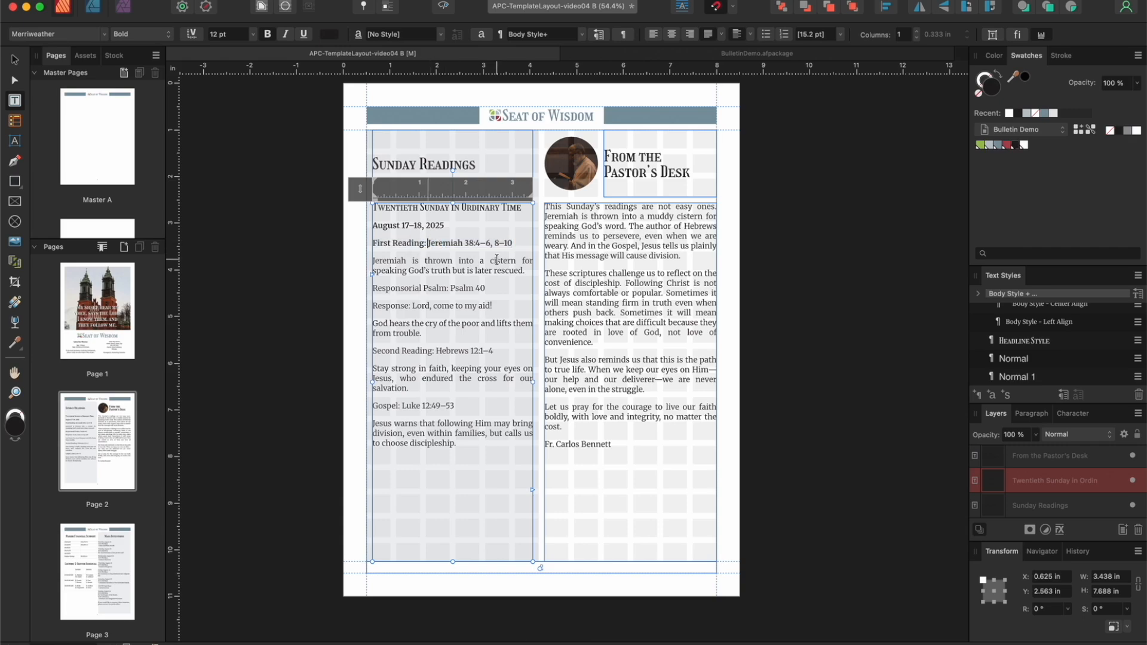
{"action": "key", "text": "shift+Return"}
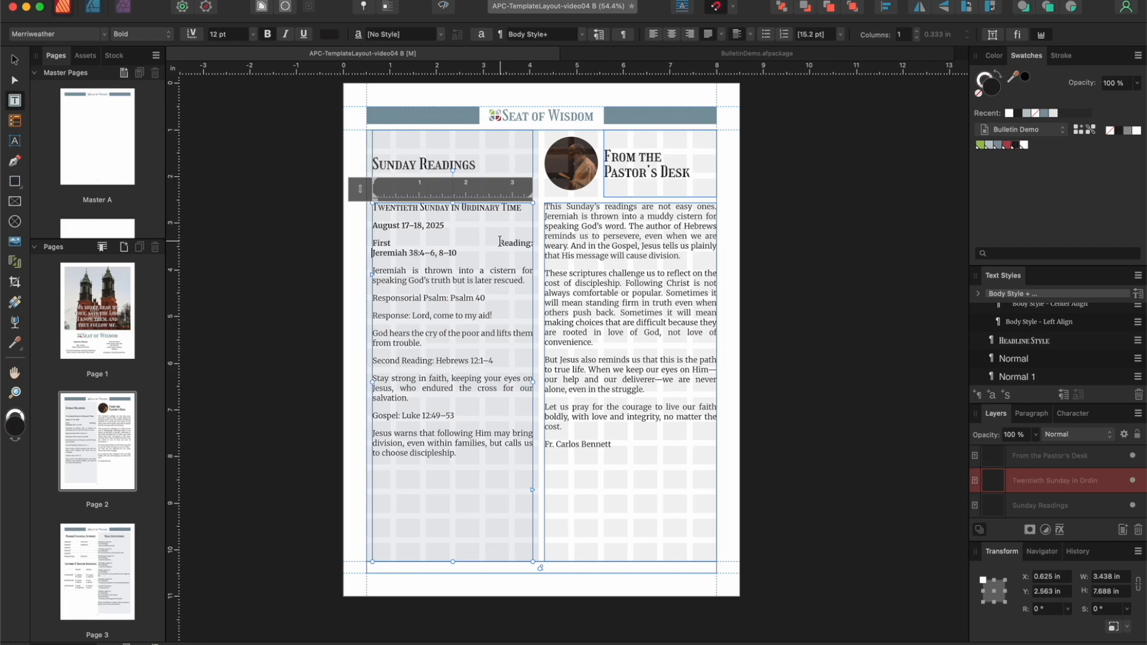
{"action": "key", "text": "BackSpace"}
{"action": "key", "text": "Return"}
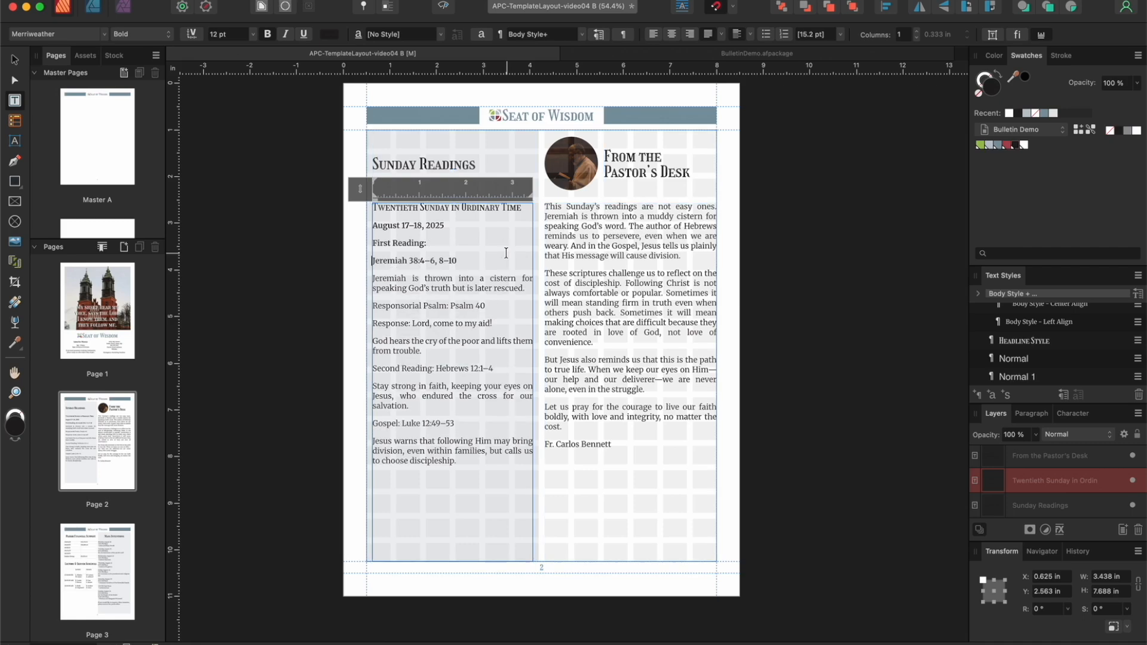
{"action": "left_click_drag", "start_coordinate": [459, 261], "coordinate": [357, 261]}
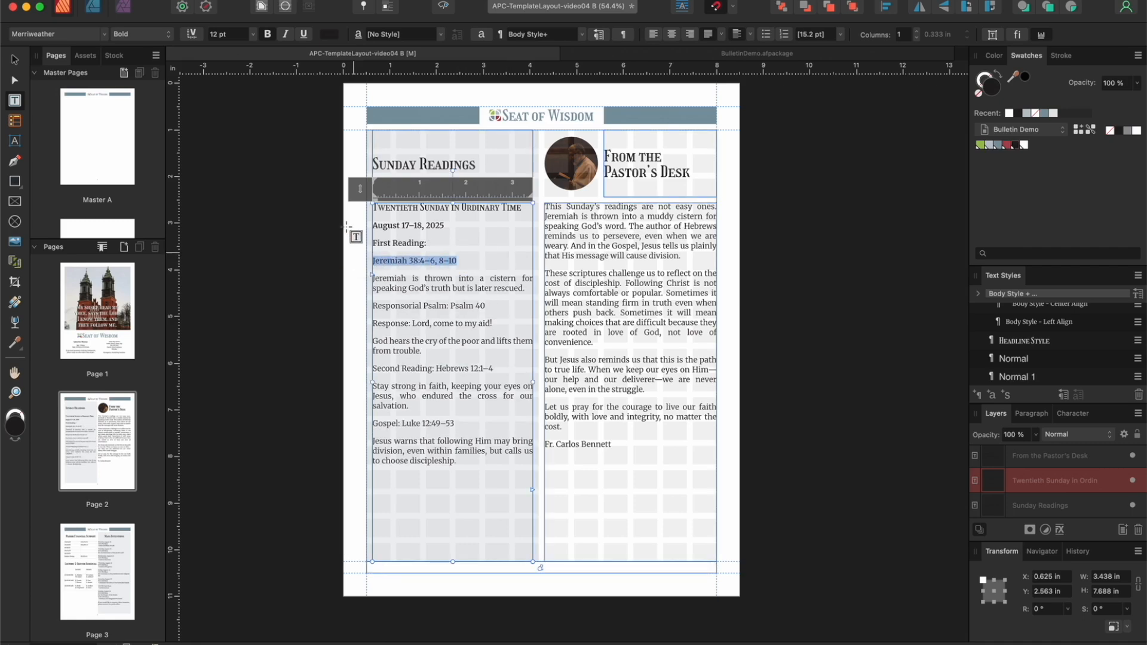
{"action": "left_click", "coordinate": [286, 34]}
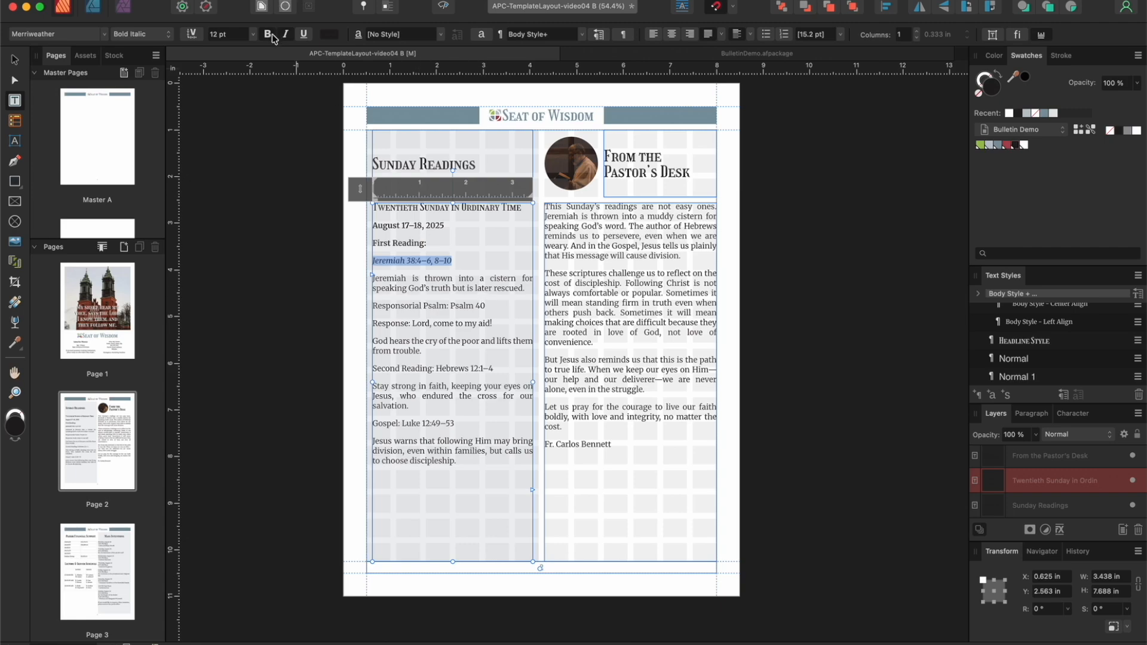
{"action": "left_click", "coordinate": [500, 312]}
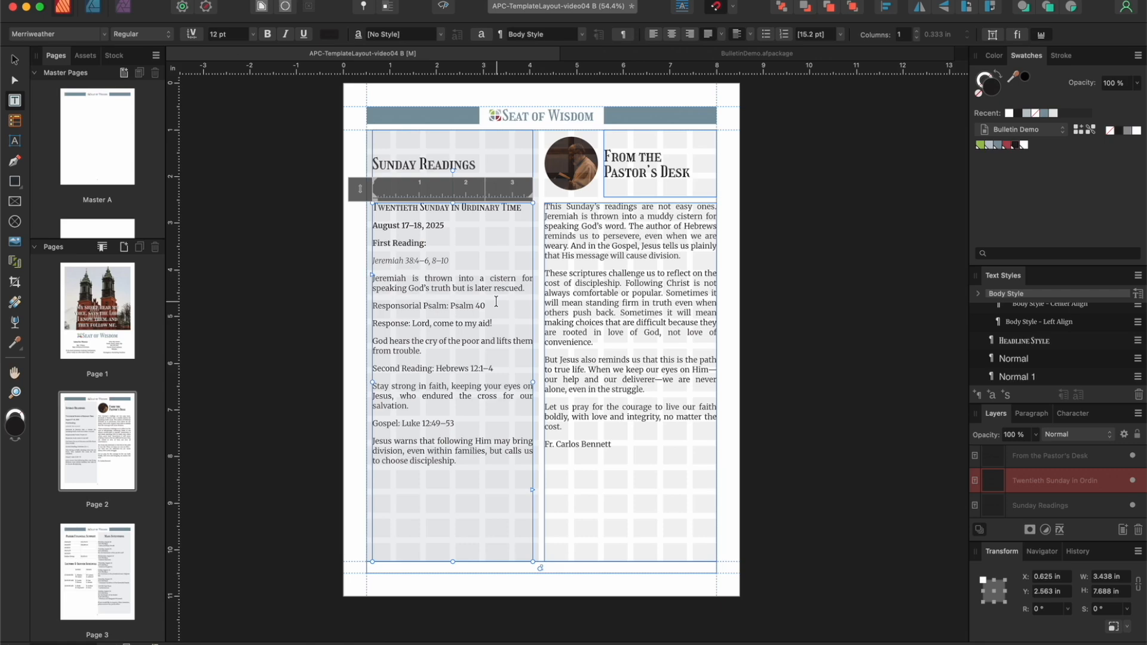
{"action": "key", "text": "super+z"}
{"action": "key", "text": "super+z"}
{"action": "key", "text": "super+z"}
{"action": "key", "text": "super+z"}
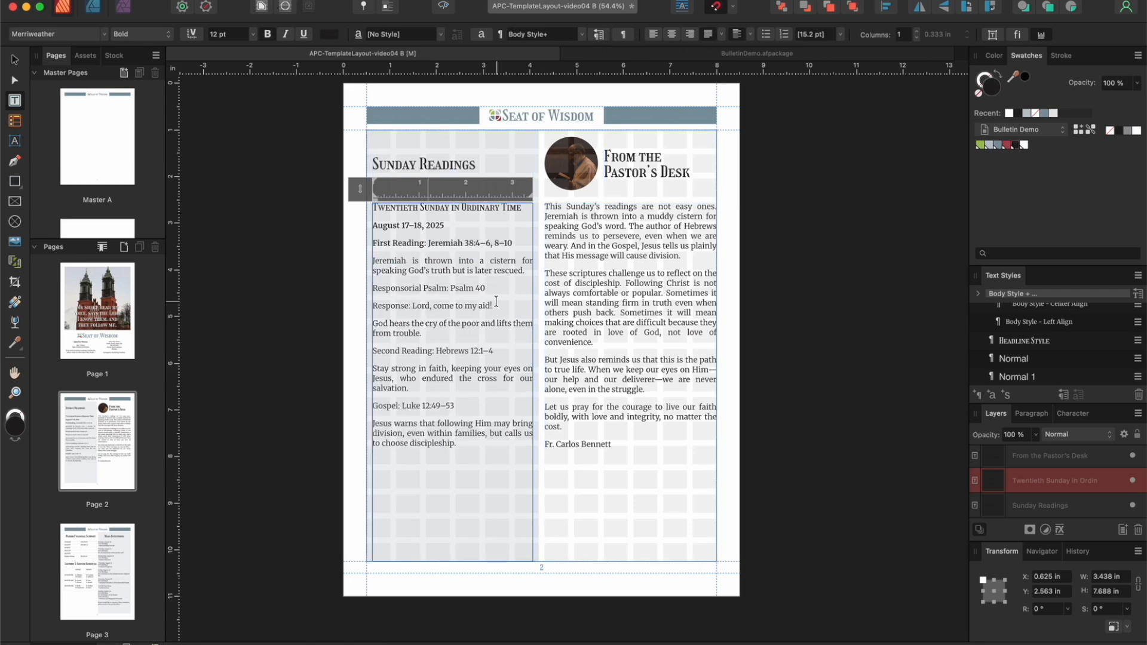
Step: Bold the "Second Reading: Hebrews 12:1–4" and "Gospel: Luke 12:49–53" lines, and check the page in preview
{"action": "left_click_drag", "start_coordinate": [494, 351], "coordinate": [353, 349]}
{"action": "left_click", "coordinate": [267, 34]}
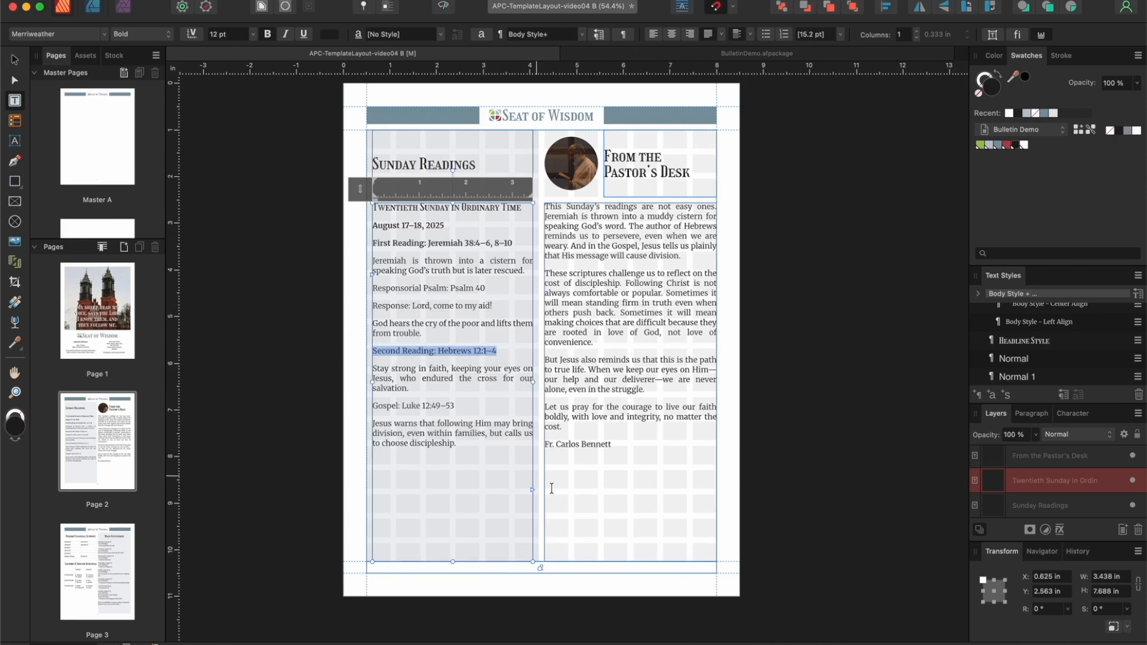
{"action": "left_click_drag", "start_coordinate": [464, 405], "coordinate": [366, 409]}
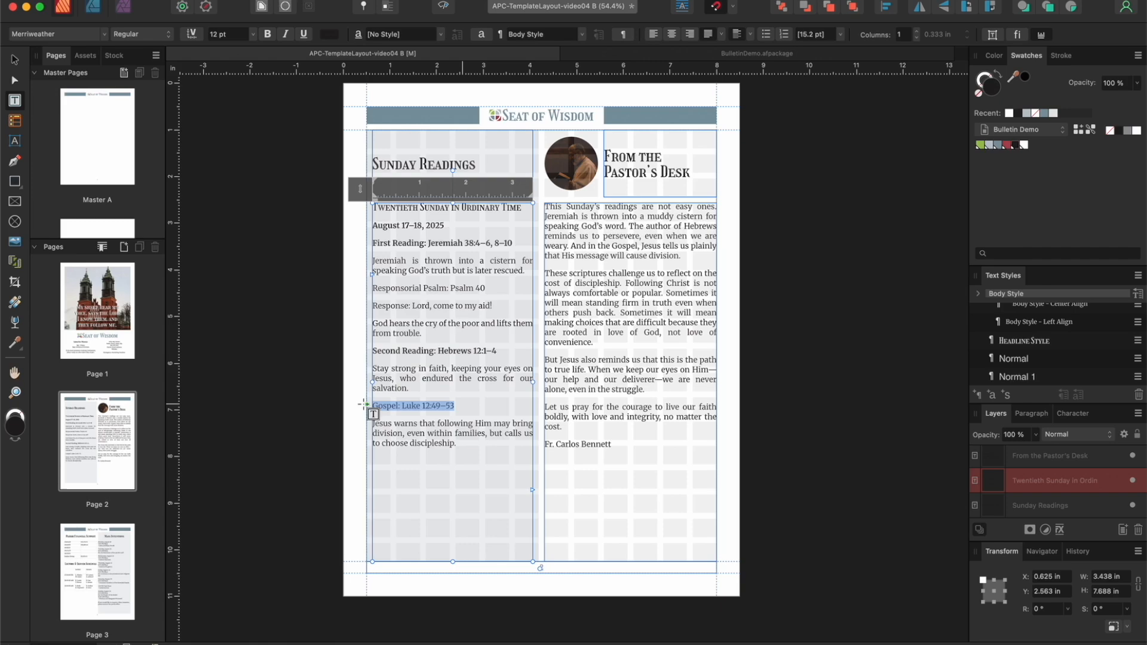
{"action": "left_click", "coordinate": [267, 34]}
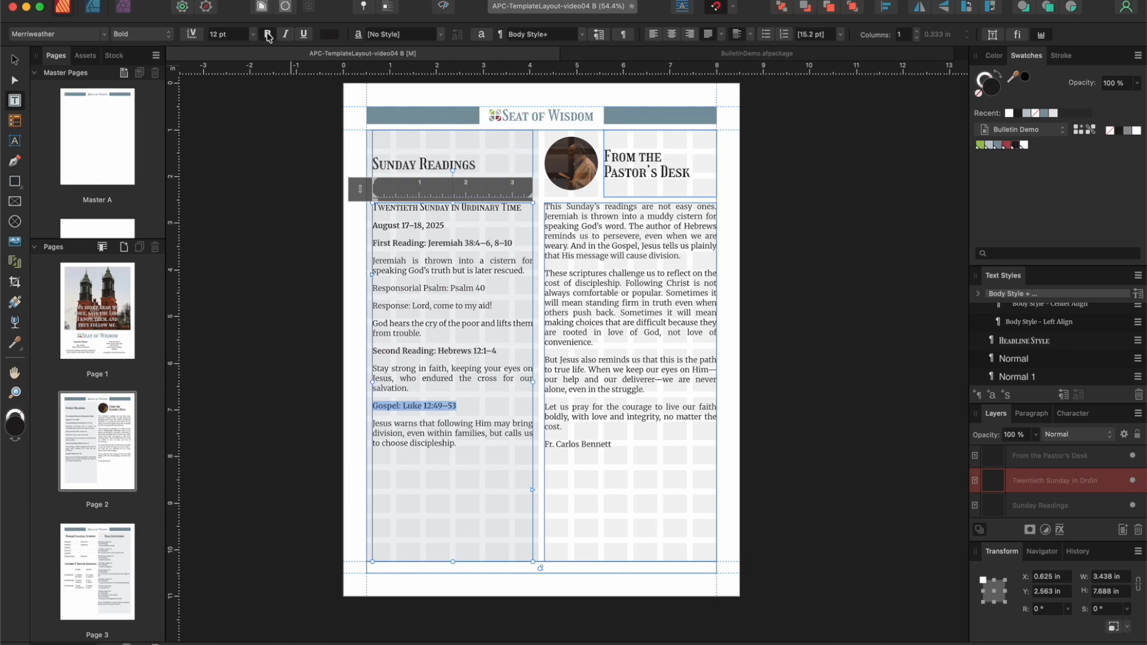
{"action": "left_click", "coordinate": [14, 60]}
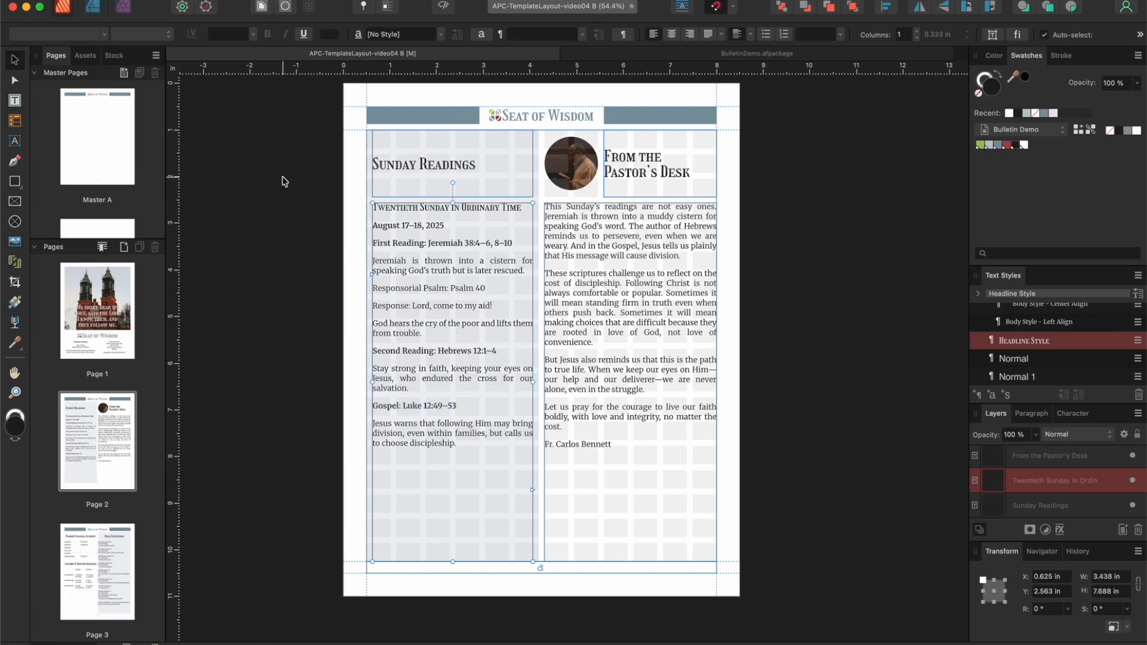
{"action": "left_click", "coordinate": [443, 7]}
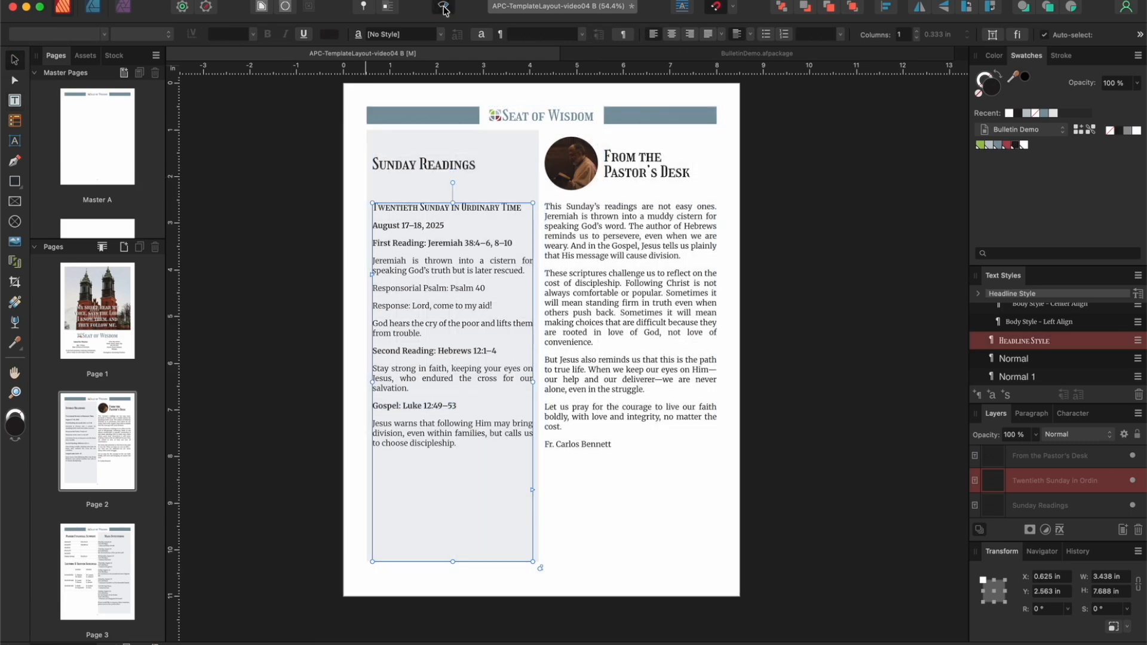
{"action": "left_click", "coordinate": [346, 121]}
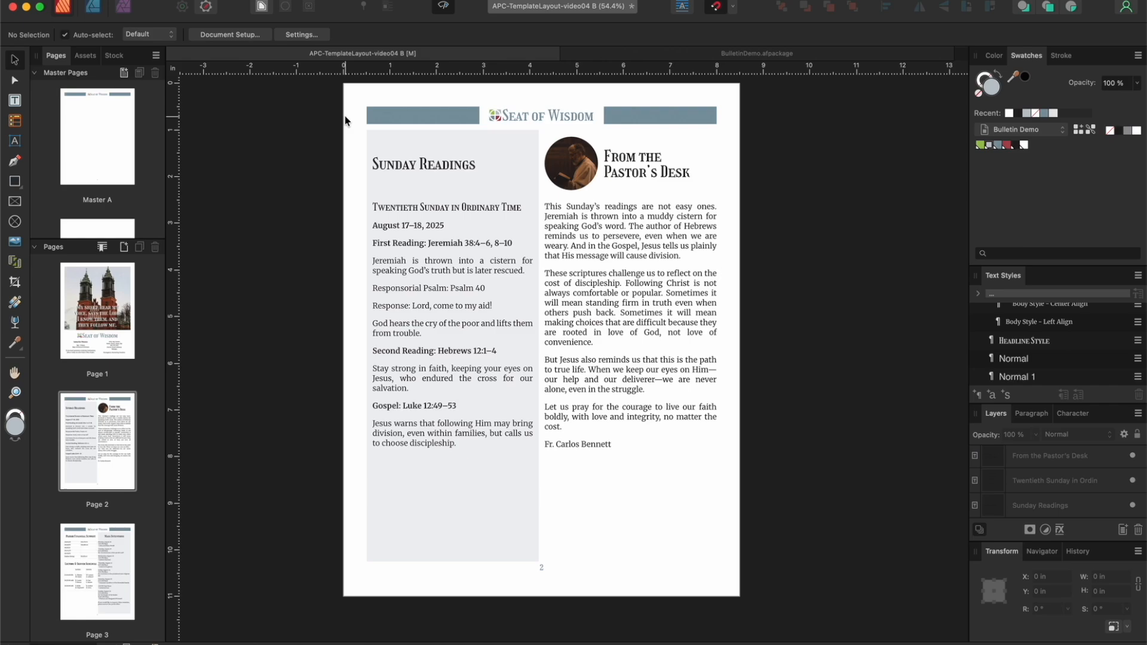
{"action": "left_click", "coordinate": [446, 6]}
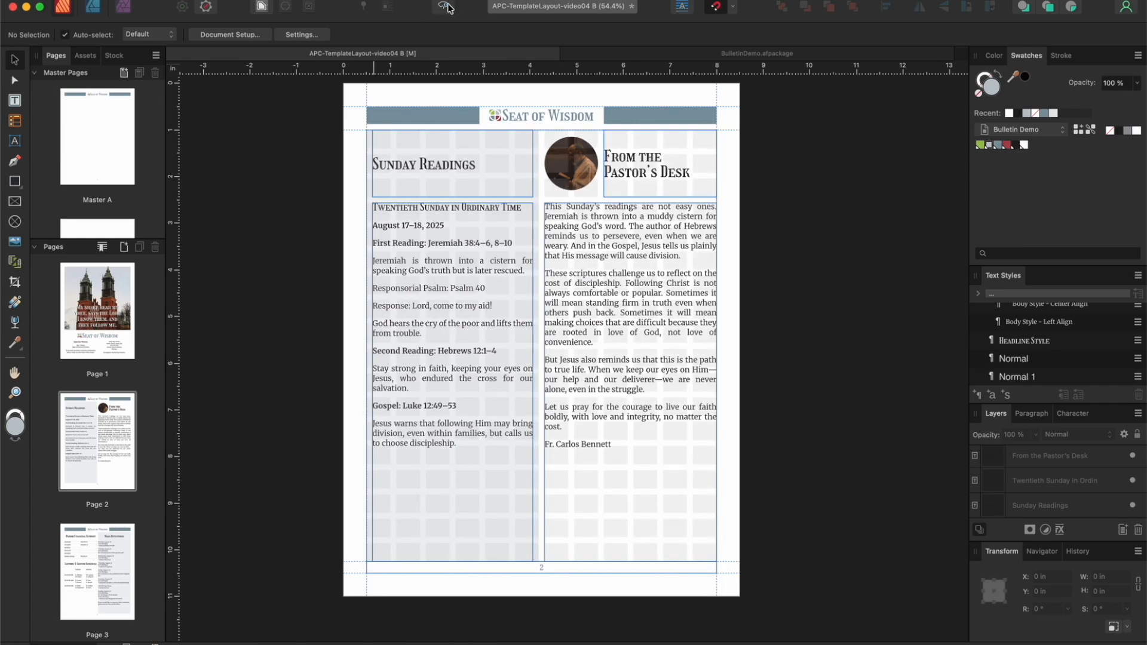
Step: On page 3, inset the "Mass Intentions" title and body frames within the tinted column, at X 4.438 in and 3.438 in wide
{"action": "left_click", "coordinate": [84, 549]}
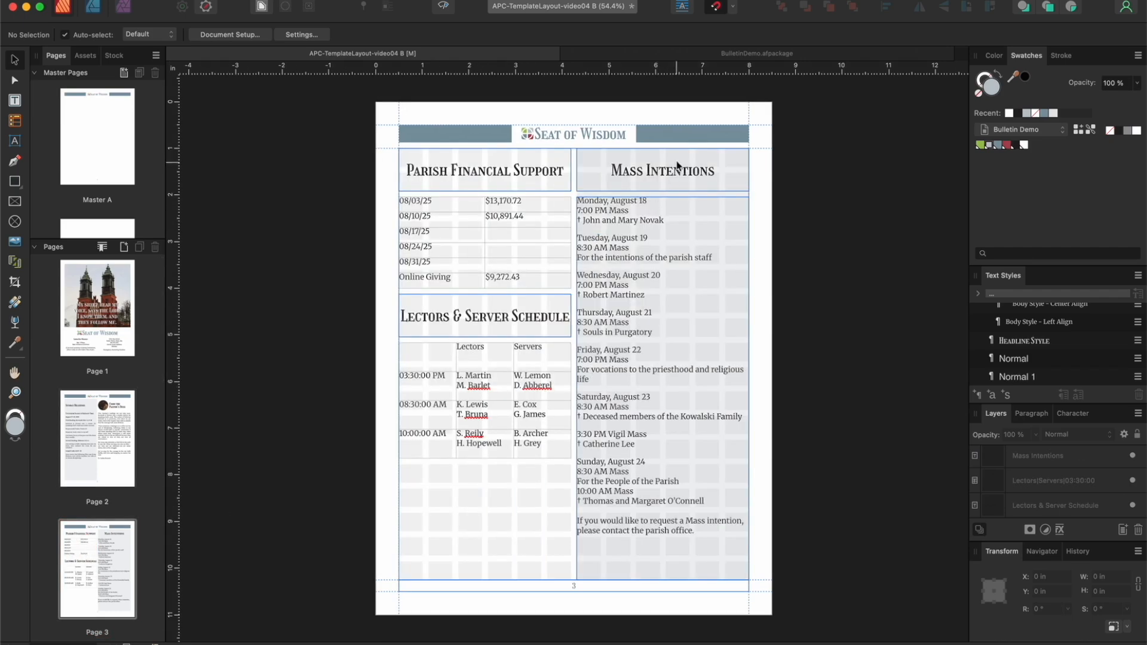
{"action": "left_click", "coordinate": [637, 272]}
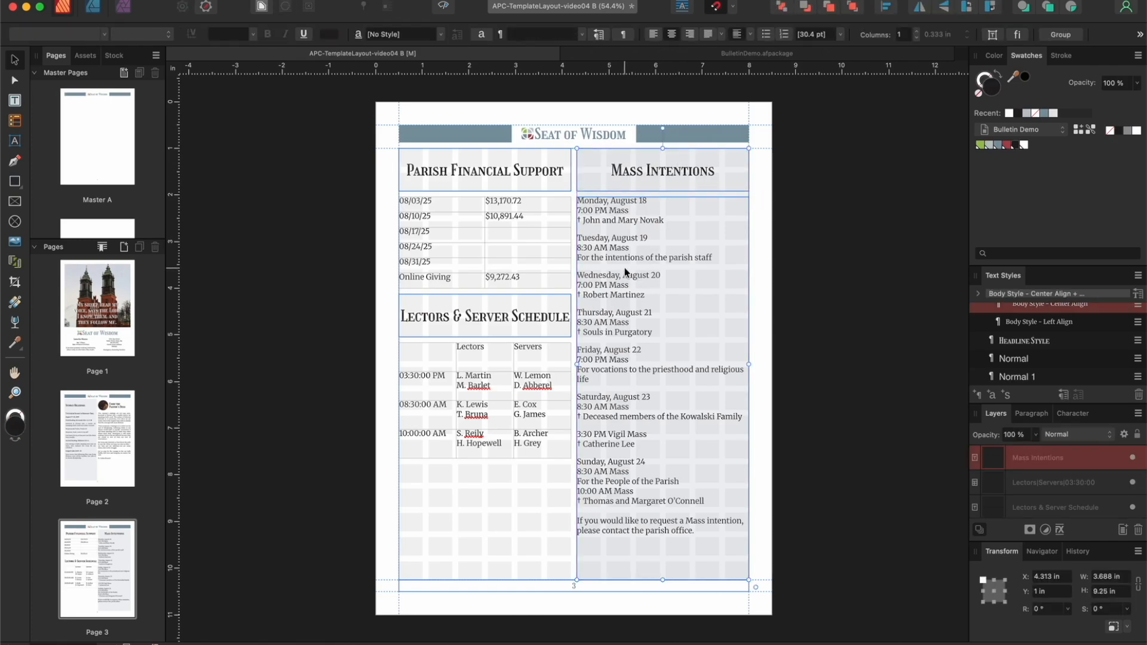
{"action": "left_click_drag", "start_coordinate": [625, 263], "coordinate": [620, 261]}
{"action": "left_click_drag", "start_coordinate": [571, 364], "coordinate": [576, 362]}
{"action": "left_click_drag", "start_coordinate": [604, 261], "coordinate": [599, 261]}
{"action": "left_click_drag", "start_coordinate": [571, 362], "coordinate": [576, 360]}
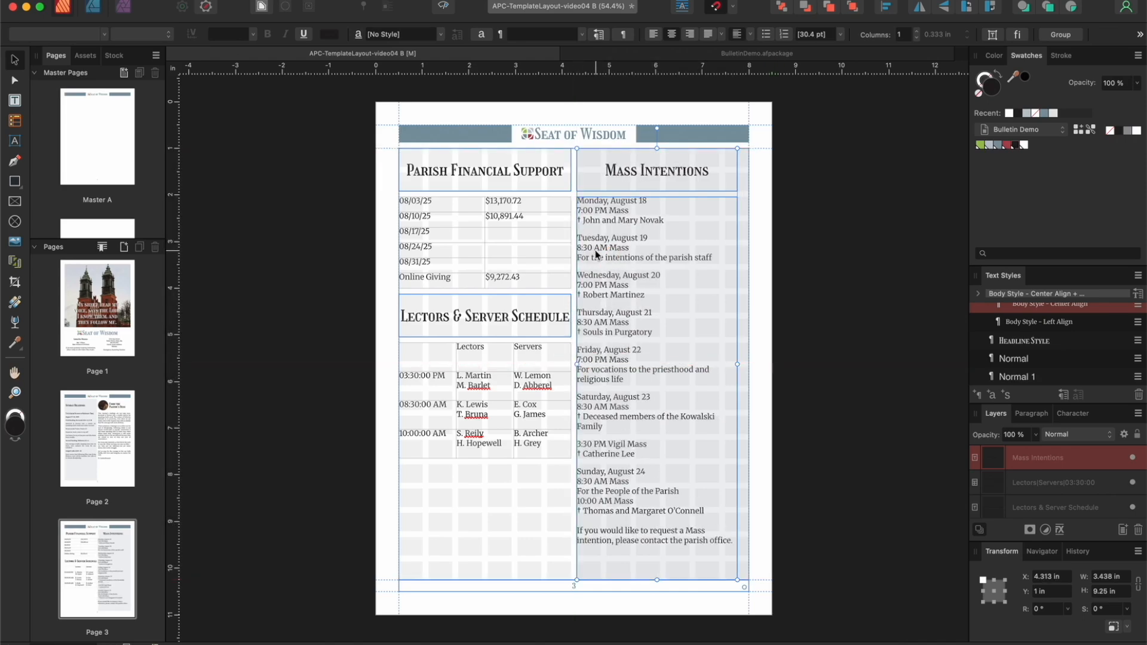
{"action": "left_click_drag", "start_coordinate": [596, 248], "coordinate": [602, 252]}
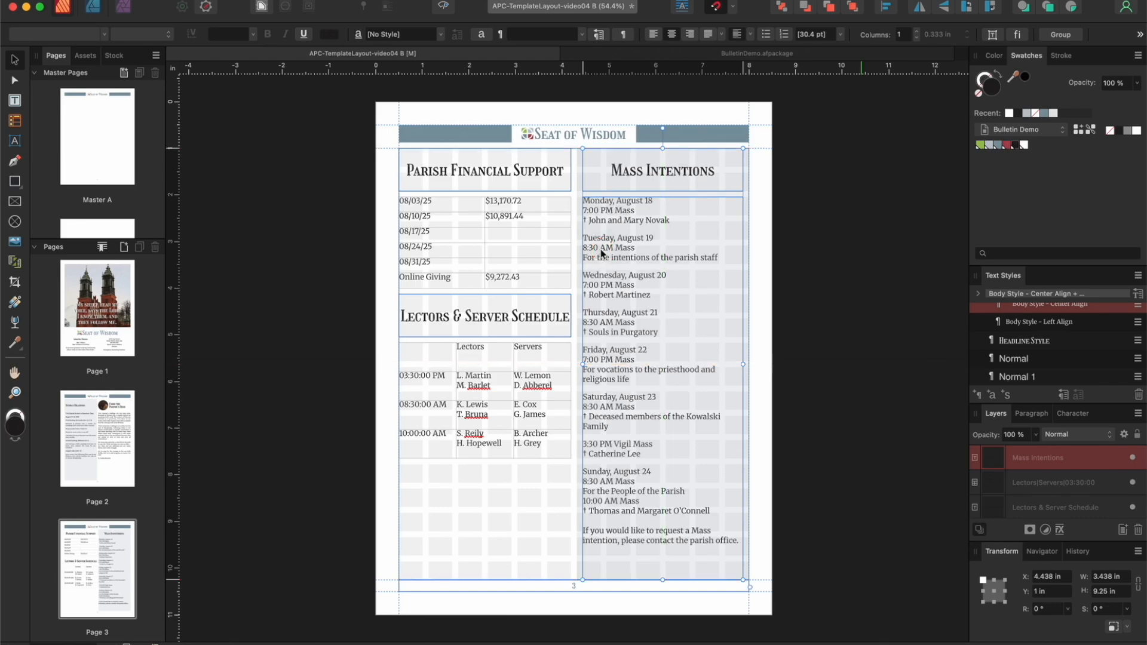
Step: Bold the date and Mass time lines of each Mass intention from Monday, August 18 through Saturday, August 23
{"action": "double_click", "coordinate": [637, 211]}
{"action": "left_click_drag", "start_coordinate": [638, 211], "coordinate": [584, 201]}
{"action": "key", "text": "super+b"}
{"action": "left_click_drag", "start_coordinate": [636, 248], "coordinate": [583, 238]}
{"action": "key", "text": "super+b"}
{"action": "left_click", "coordinate": [635, 285]}
{"action": "left_click_drag", "start_coordinate": [634, 286], "coordinate": [575, 276]}
{"action": "left_click", "coordinate": [267, 35]}
{"action": "left_click_drag", "start_coordinate": [636, 322], "coordinate": [572, 313]}
{"action": "left_click", "coordinate": [267, 33]}
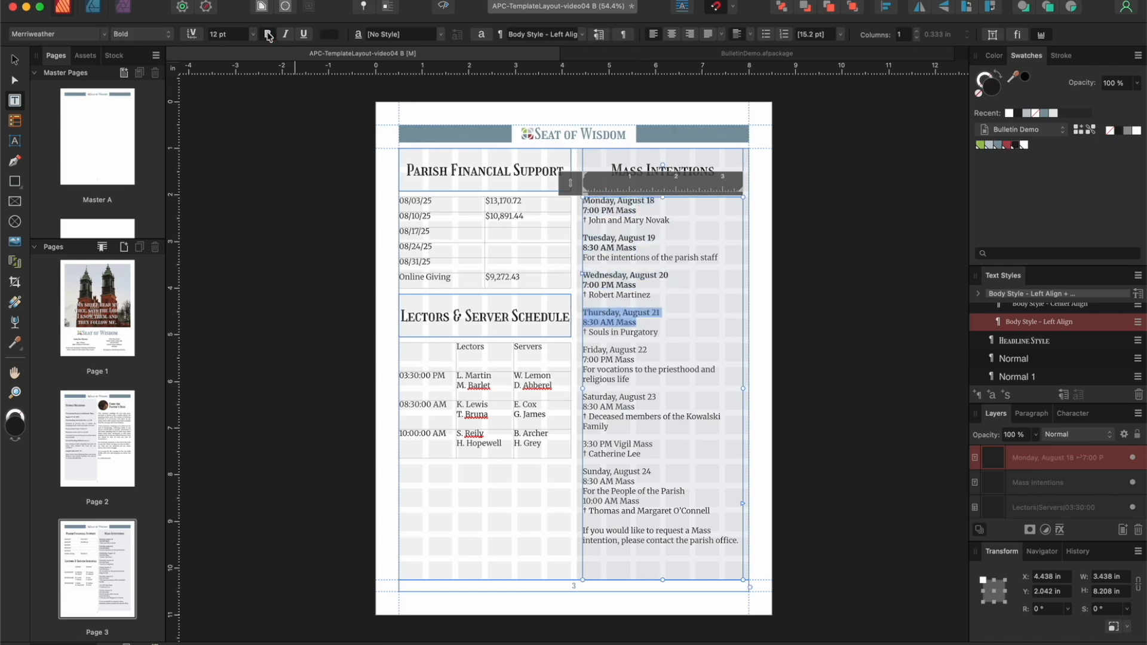
{"action": "left_click_drag", "start_coordinate": [637, 360], "coordinate": [574, 351]}
{"action": "left_click", "coordinate": [267, 35]}
{"action": "left_click_drag", "start_coordinate": [635, 407], "coordinate": [583, 396]}
{"action": "key", "text": "super+b"}
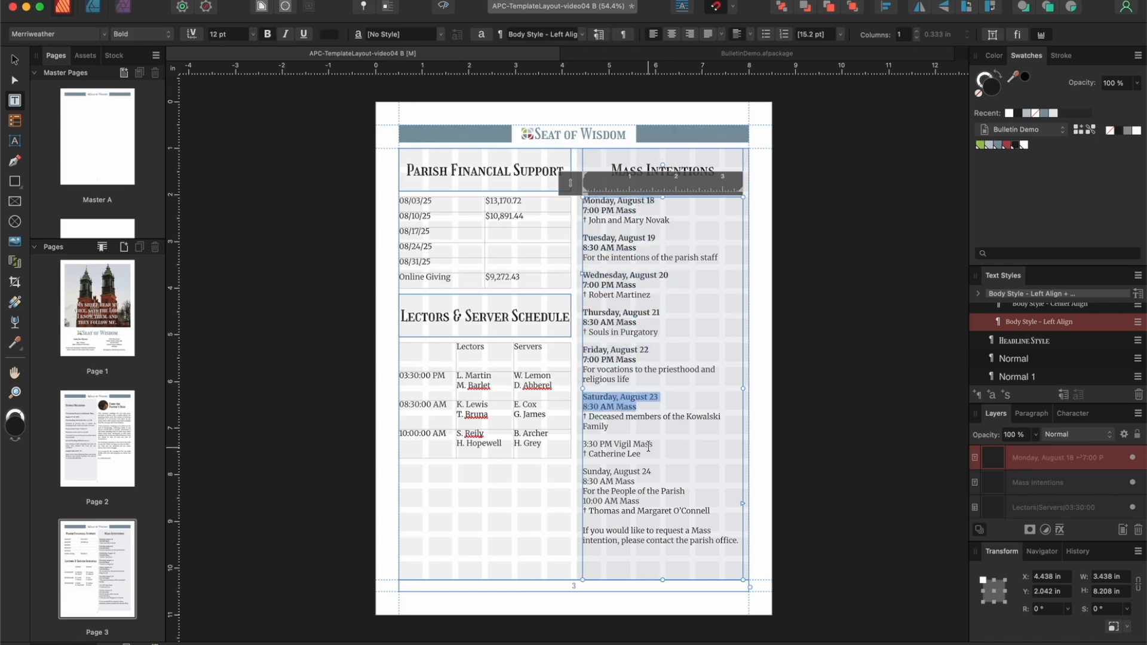
Step: Bold the 3:30 PM Vigil Mass line and the Sunday, August 24 date and time lines, removing the blank line above the vigil
{"action": "left_click_drag", "start_coordinate": [584, 444], "coordinate": [583, 471]}
{"action": "key", "text": "super+b"}
{"action": "key", "text": "super+b"}
{"action": "left_click", "coordinate": [585, 445]}
{"action": "key", "text": "BackSpace"}
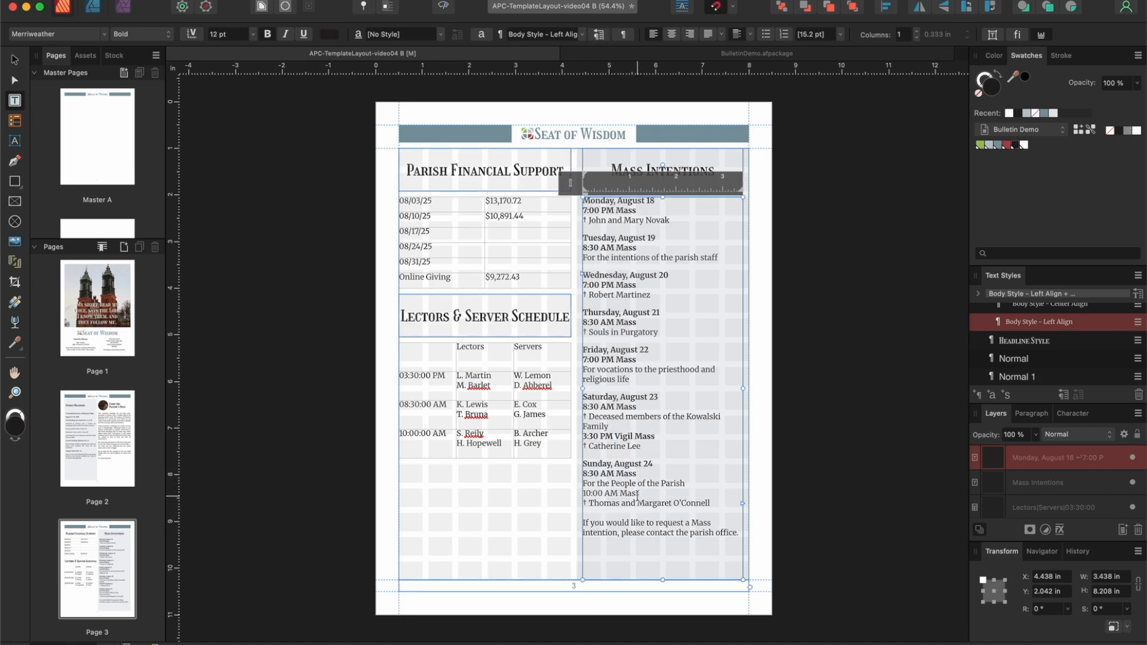
{"action": "left_click_drag", "start_coordinate": [640, 491], "coordinate": [583, 493]}
{"action": "key", "text": "super+b"}
Step: Italicize the closing note about requesting a Mass intention and check page 3 in preview
{"action": "left_click_drag", "start_coordinate": [738, 532], "coordinate": [583, 522]}
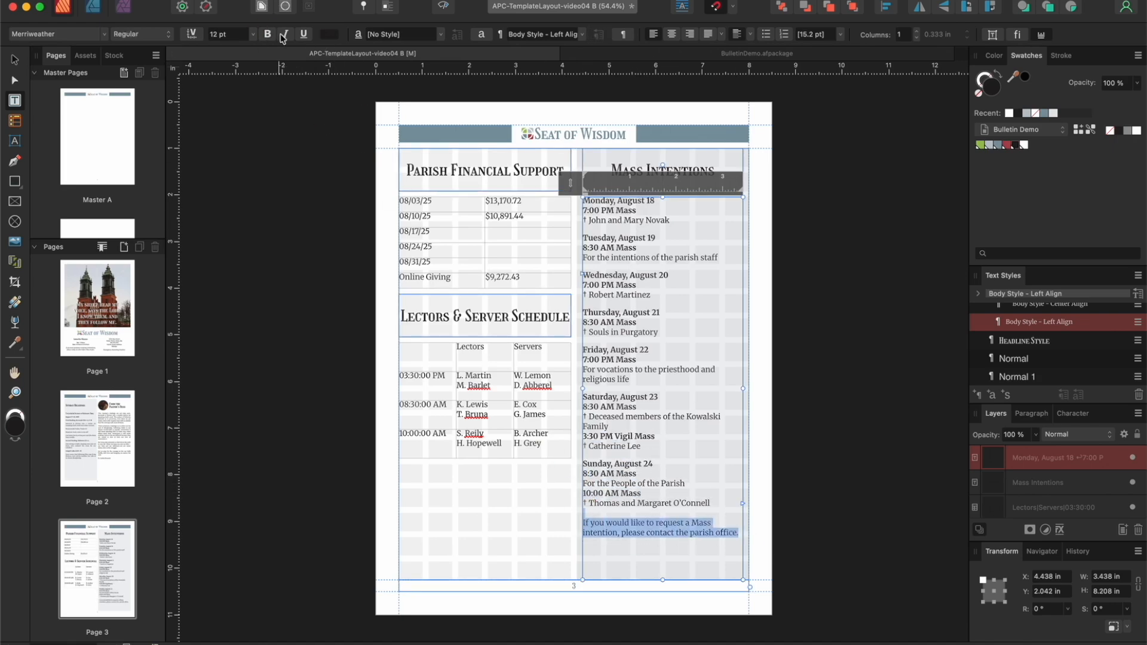
{"action": "key", "text": "super+i"}
{"action": "left_click", "coordinate": [354, 174]}
{"action": "left_click", "coordinate": [443, 7]}
{"action": "left_click", "coordinate": [444, 7]}
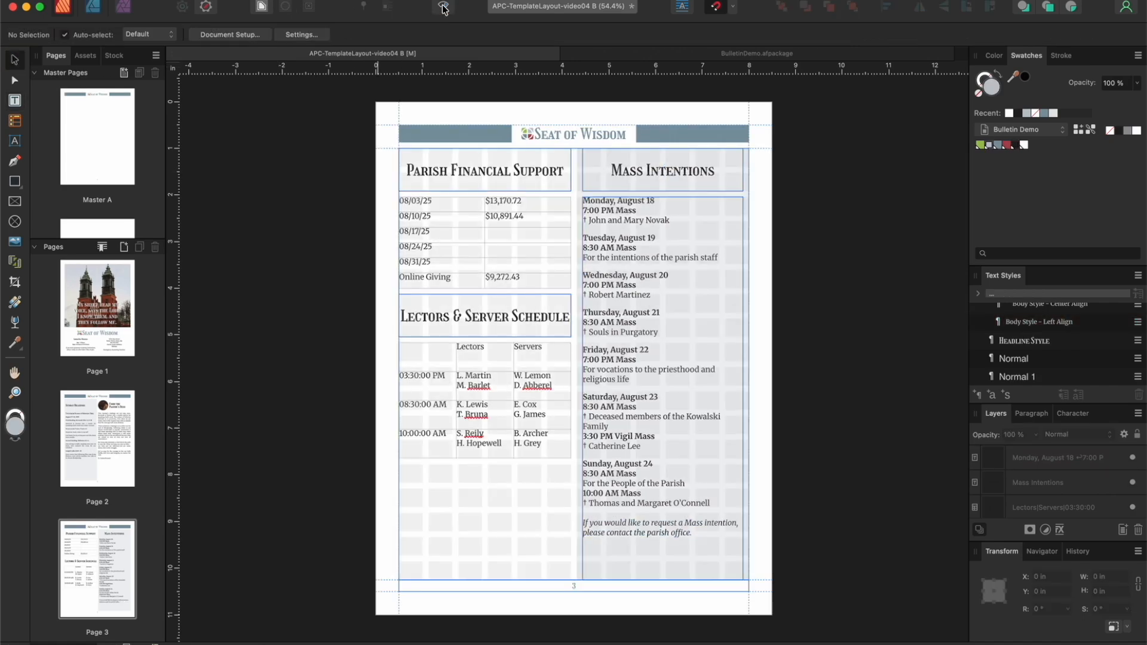
Step: On page 4, narrow the "Featured Events" title and both body columns to about 3.052 in wide, starting the second column at X 4.948 in
{"action": "scroll", "coordinate": [99, 445], "scroll_direction": "down", "scroll_amount": 5}
{"action": "left_click", "coordinate": [99, 445]}
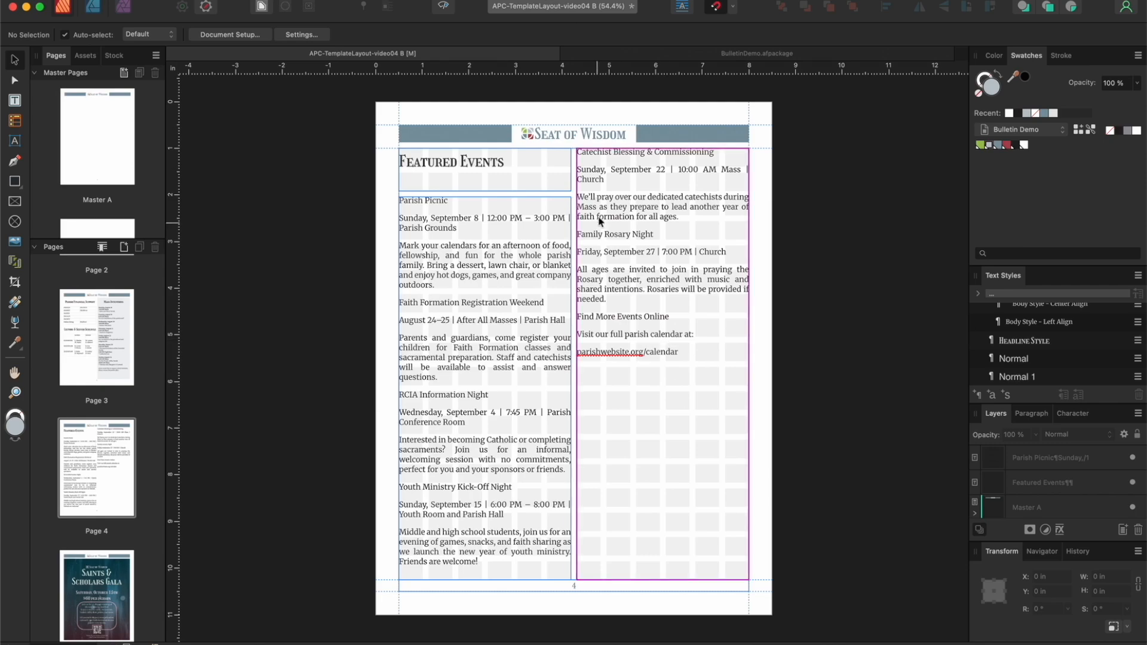
{"action": "left_click", "coordinate": [523, 185]}
{"action": "left_click", "coordinate": [520, 254], "text": "shift"}
{"action": "left_click_drag", "start_coordinate": [571, 365], "coordinate": [607, 362]}
{"action": "left_click", "coordinate": [637, 325]}
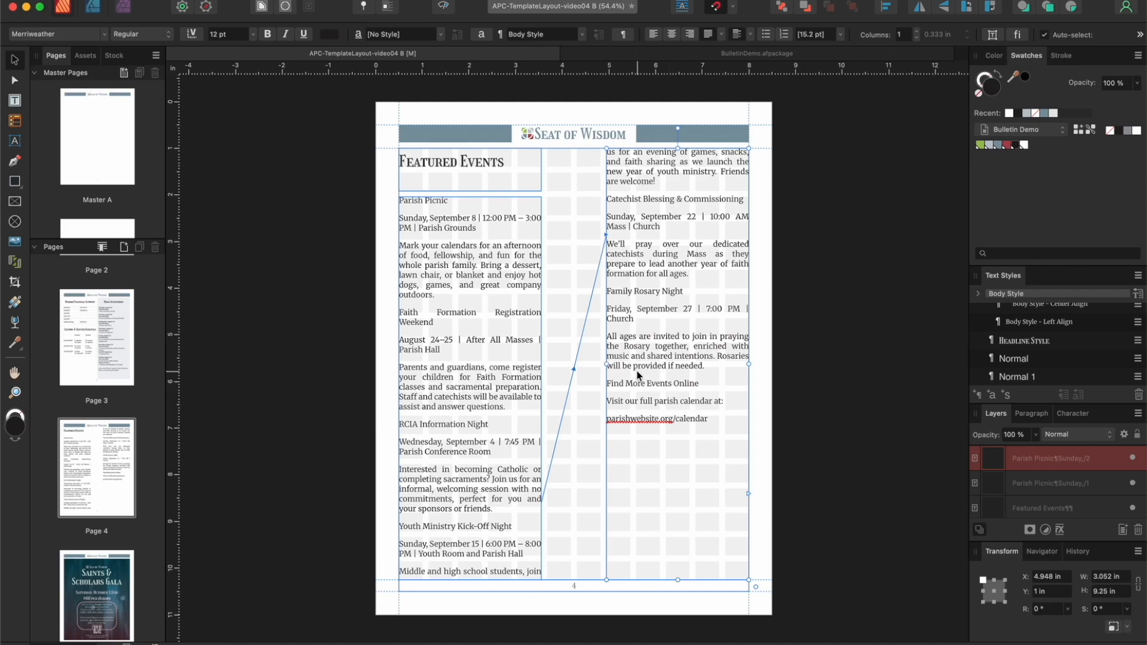
Step: Apply Headline Style to the first column's event names, from Parish Picnic through Youth Ministry Kick-Off Night
{"action": "left_click", "coordinate": [446, 9]}
{"action": "left_click", "coordinate": [447, 9]}
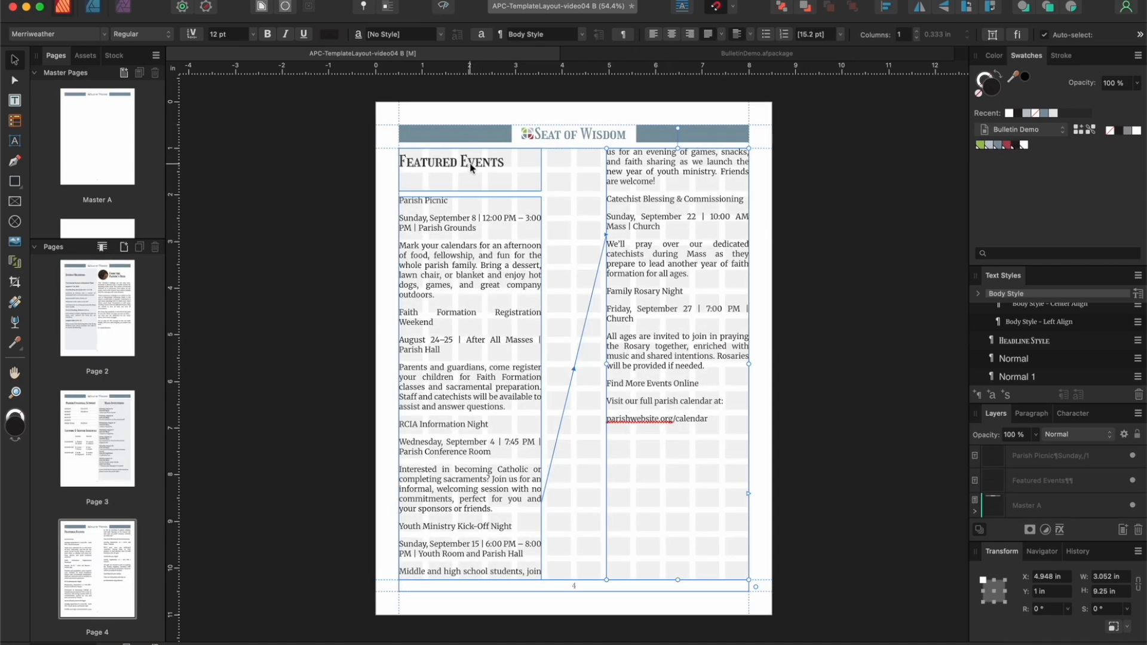
{"action": "left_click", "coordinate": [452, 200]}
{"action": "left_click", "coordinate": [450, 200]}
{"action": "left_click_drag", "start_coordinate": [450, 200], "coordinate": [385, 197]}
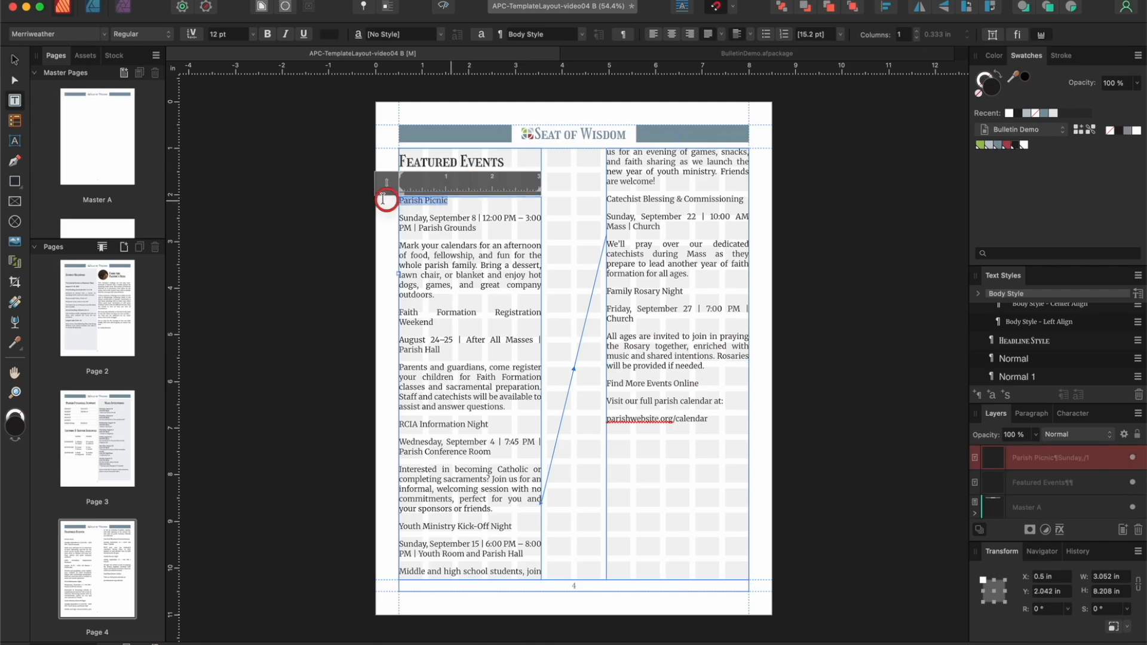
{"action": "left_click", "coordinate": [1049, 346]}
{"action": "left_click_drag", "start_coordinate": [439, 325], "coordinate": [390, 315]}
{"action": "left_click", "coordinate": [1023, 344]}
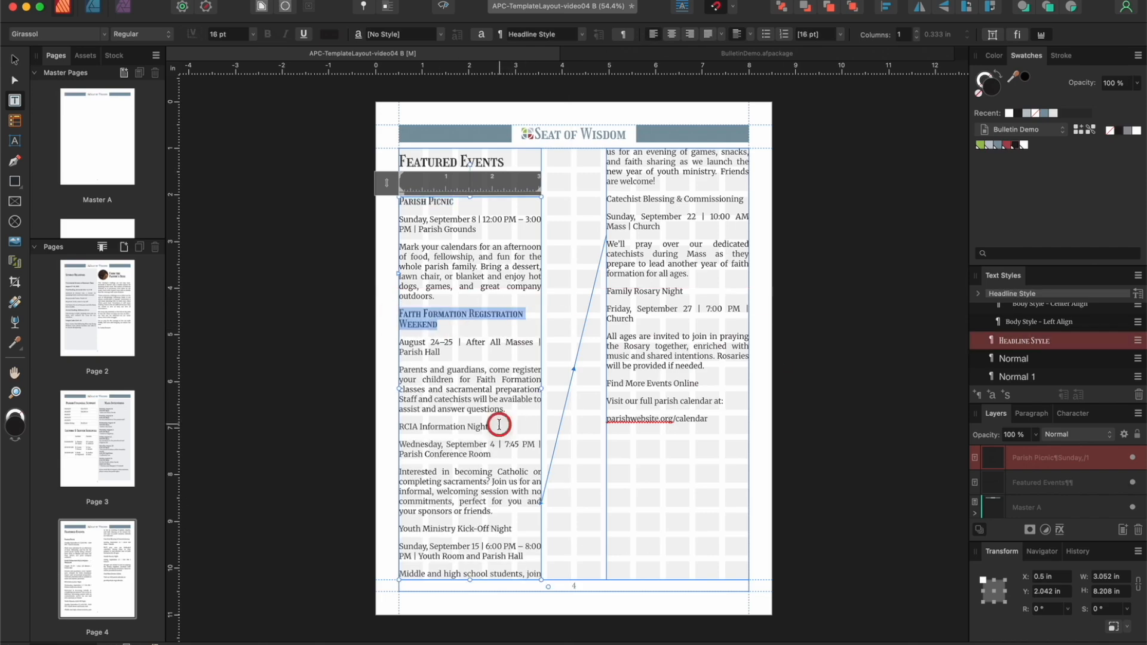
{"action": "left_click_drag", "start_coordinate": [499, 425], "coordinate": [391, 425]}
{"action": "left_click", "coordinate": [1025, 339]}
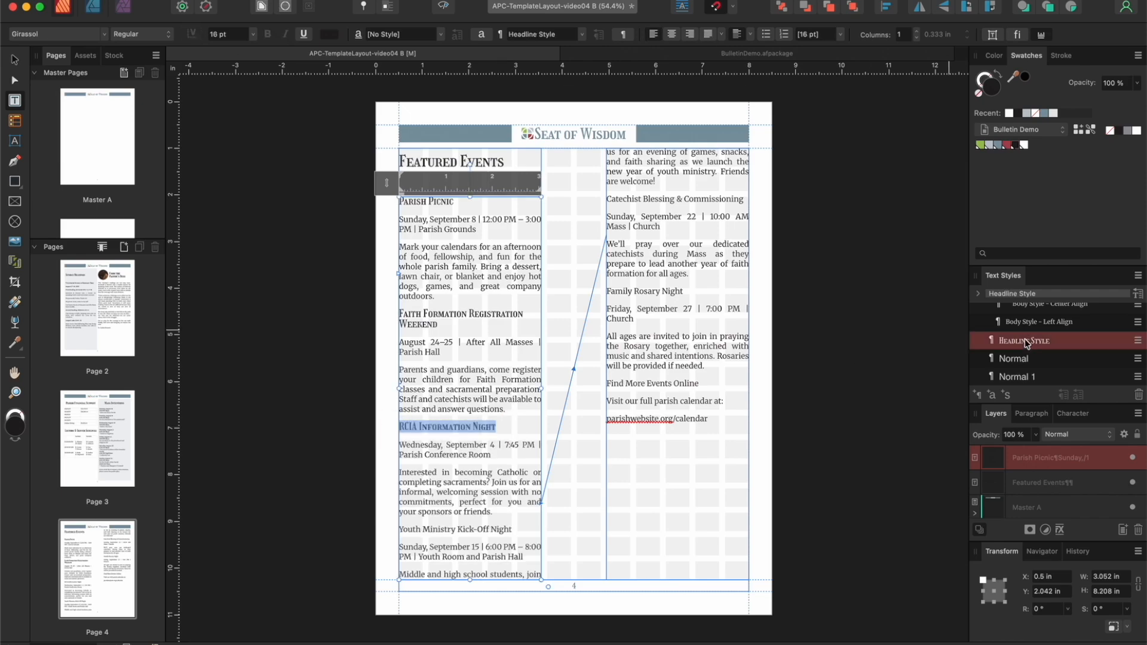
{"action": "left_click_drag", "start_coordinate": [512, 529], "coordinate": [398, 529]}
{"action": "left_click", "coordinate": [1021, 346]}
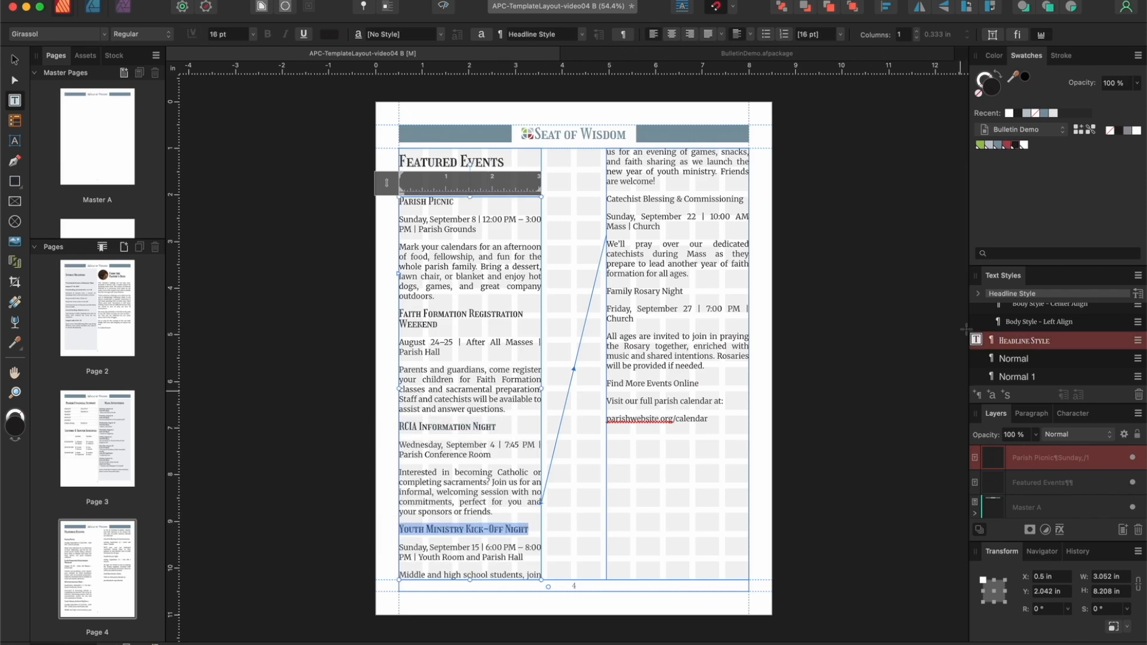
Step: Apply Headline Style to the second column's Catechist Blessing & Commissioning, Family Rosary Night and Find More Events Online headings
{"action": "left_click_drag", "start_coordinate": [744, 199], "coordinate": [605, 199]}
{"action": "left_click", "coordinate": [1008, 346]}
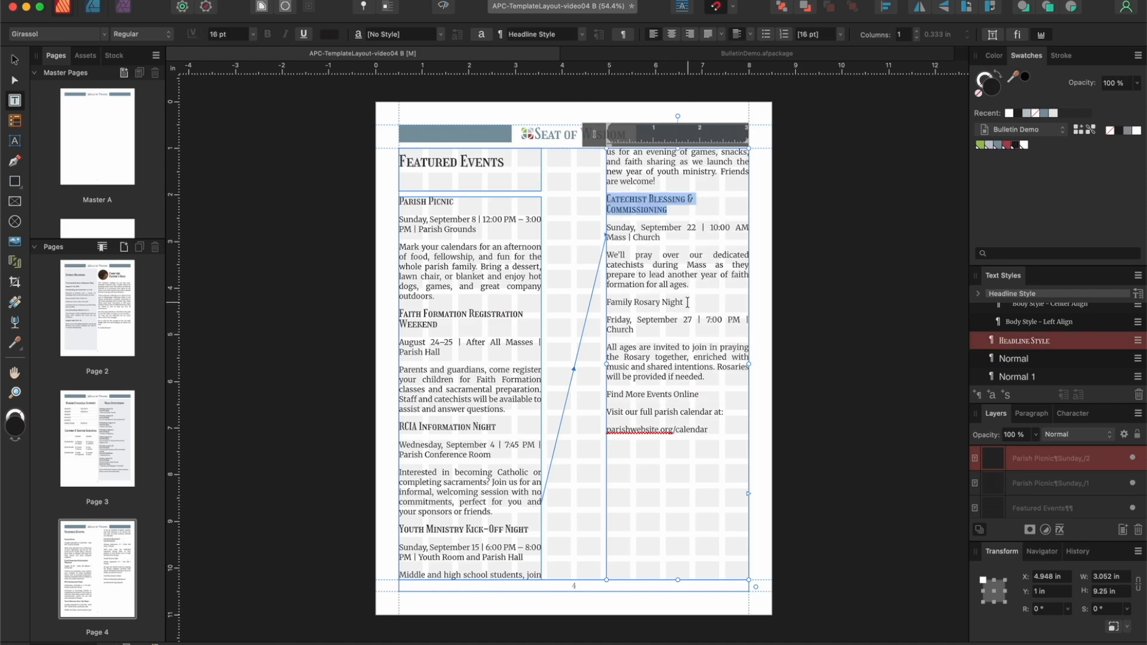
{"action": "left_click_drag", "start_coordinate": [692, 303], "coordinate": [600, 304]}
{"action": "left_click", "coordinate": [1029, 346]}
{"action": "left_click_drag", "start_coordinate": [703, 387], "coordinate": [605, 395]}
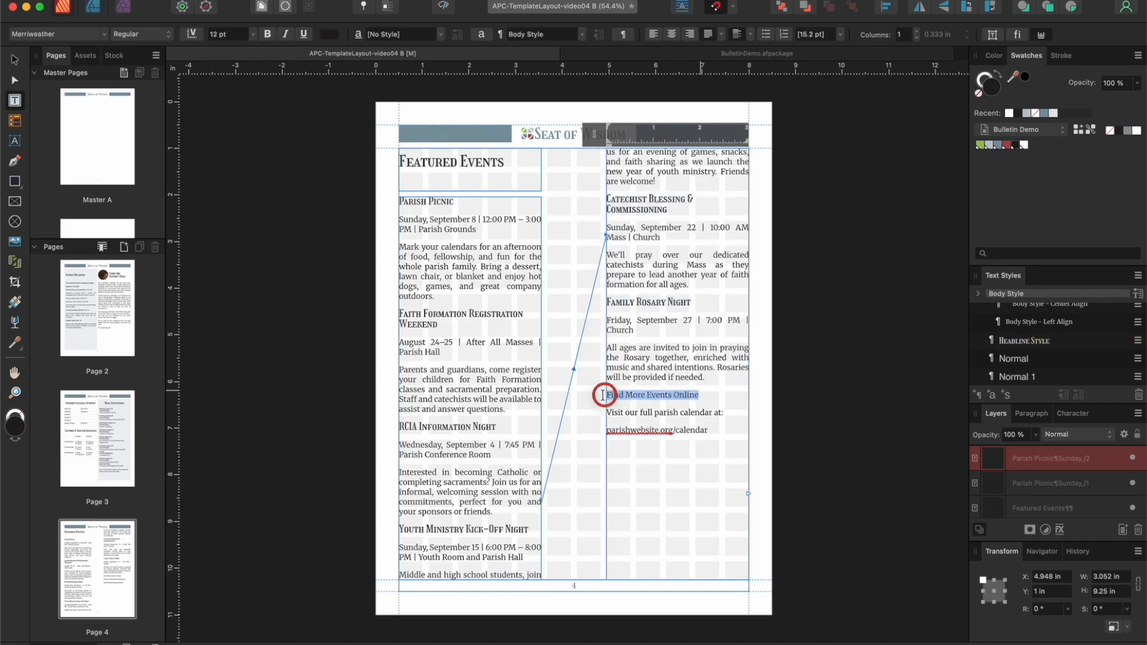
{"action": "left_click", "coordinate": [1029, 342]}
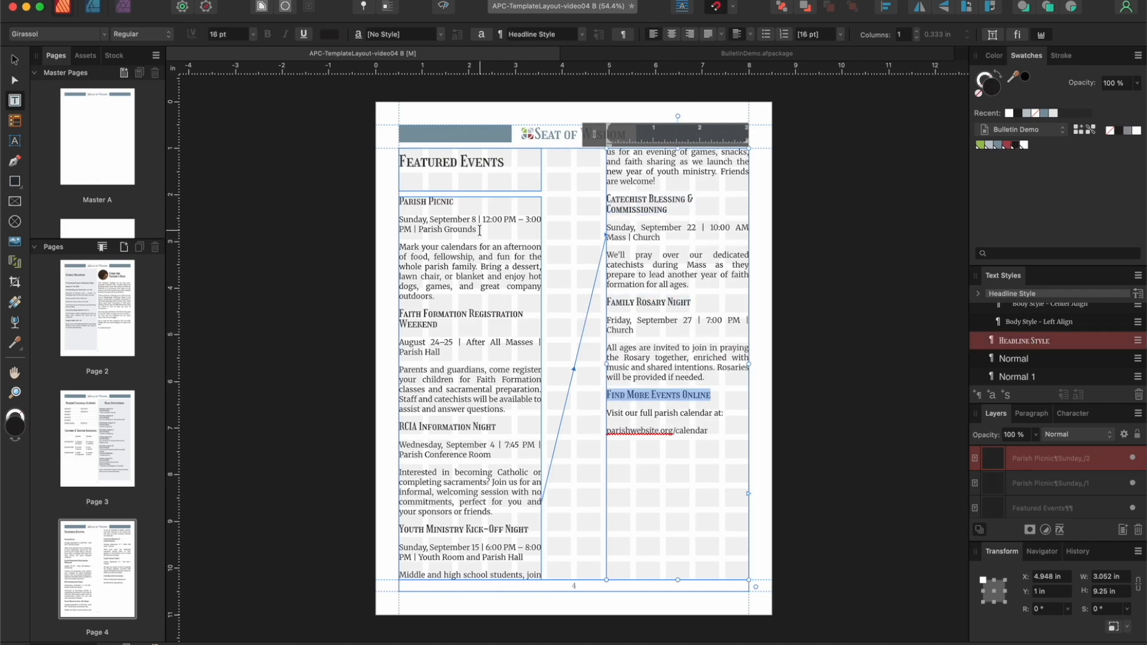
Step: Bold the date, time and location lines of the four events in the first column
{"action": "left_click_drag", "start_coordinate": [498, 234], "coordinate": [383, 226]}
{"action": "key", "text": "super+b"}
{"action": "left_click_drag", "start_coordinate": [442, 353], "coordinate": [385, 340]}
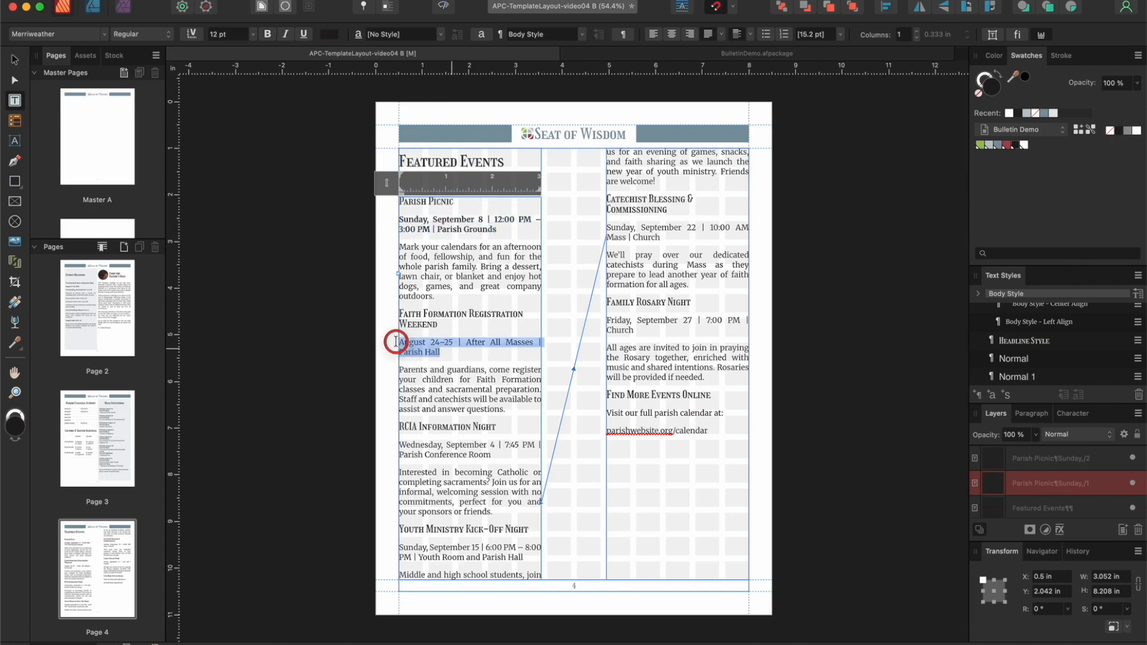
{"action": "key", "text": "super+b"}
{"action": "left_click_drag", "start_coordinate": [493, 455], "coordinate": [388, 442]}
{"action": "key", "text": "super+b"}
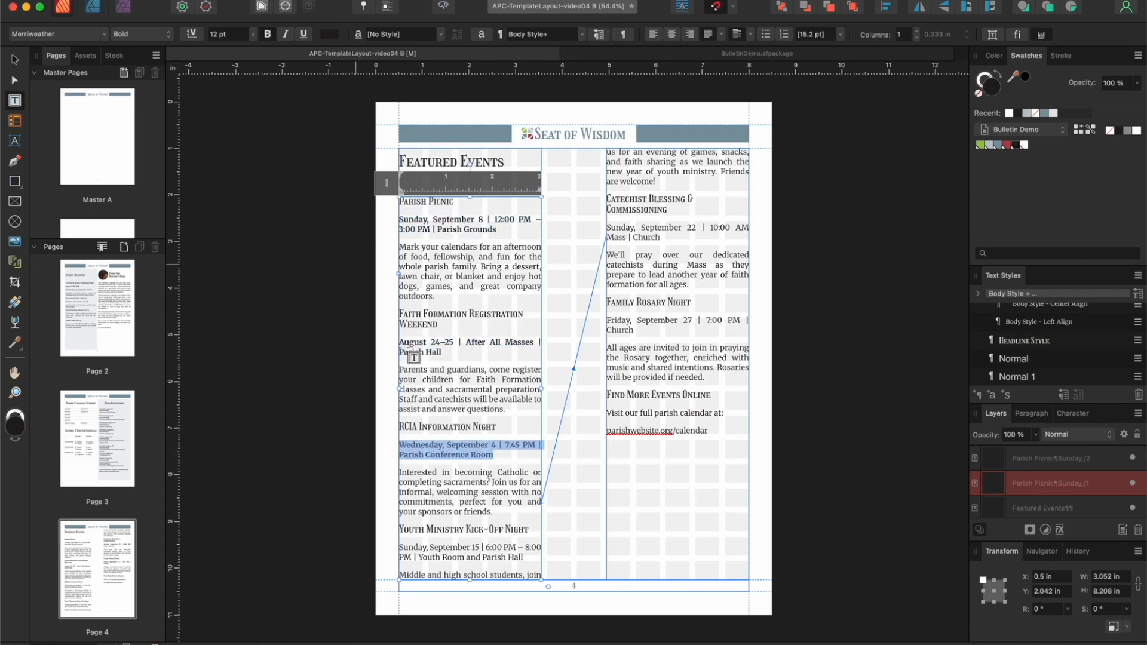
{"action": "left_click_drag", "start_coordinate": [525, 558], "coordinate": [387, 546]}
{"action": "key", "text": "super+b"}
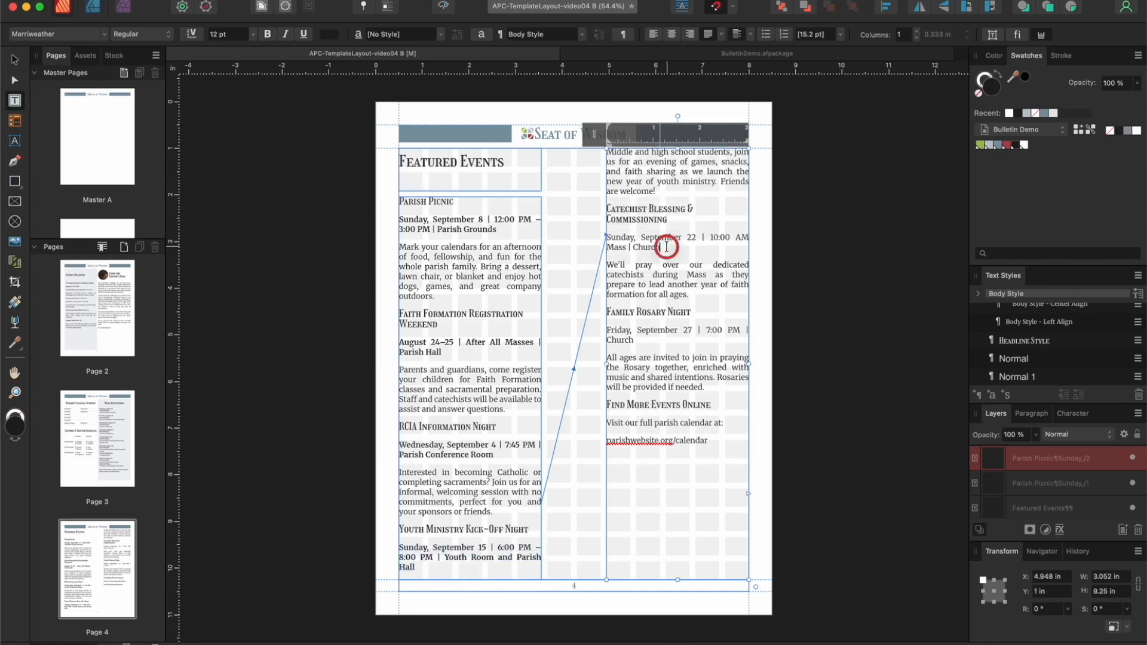
Step: Bold the date and location lines for the September 22 and September 27 events in the second column
{"action": "left_click_drag", "start_coordinate": [663, 246], "coordinate": [607, 238]}
{"action": "key", "text": "super+b"}
{"action": "left_click_drag", "start_coordinate": [634, 340], "coordinate": [603, 329]}
{"action": "left_click", "coordinate": [267, 35]}
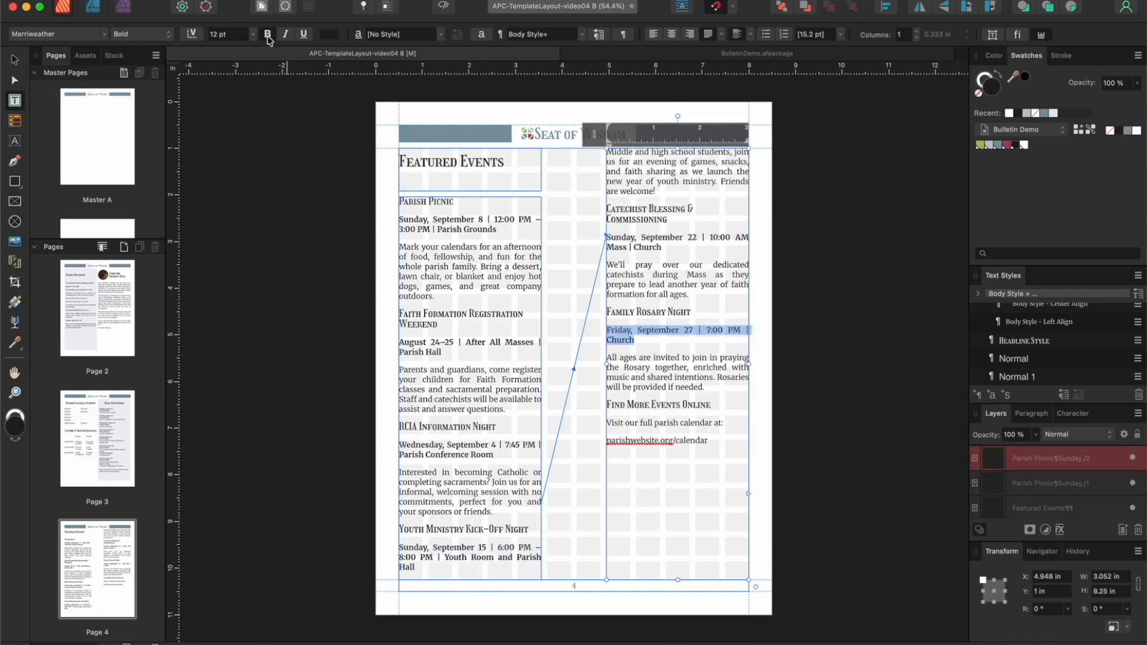
Step: Shorten the first column's frame to 7.167 in high so Youth Ministry Kick-Off Night flows into the second column, and check the preview
{"action": "left_click", "coordinate": [16, 63]}
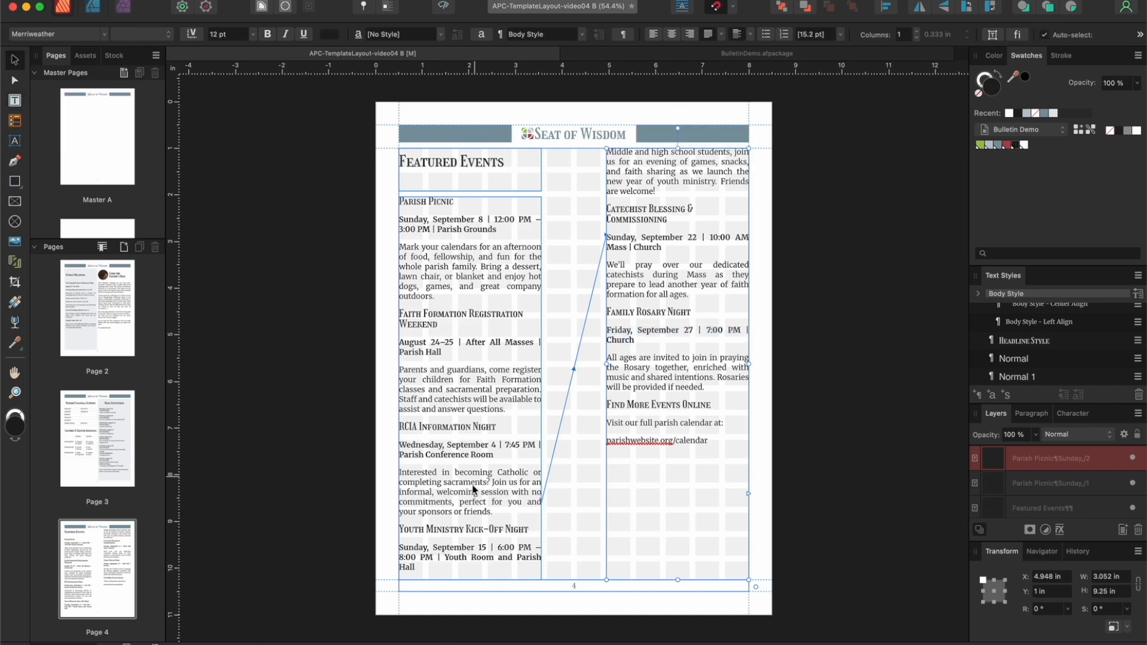
{"action": "left_click", "coordinate": [462, 512]}
{"action": "left_click_drag", "start_coordinate": [470, 580], "coordinate": [470, 531]}
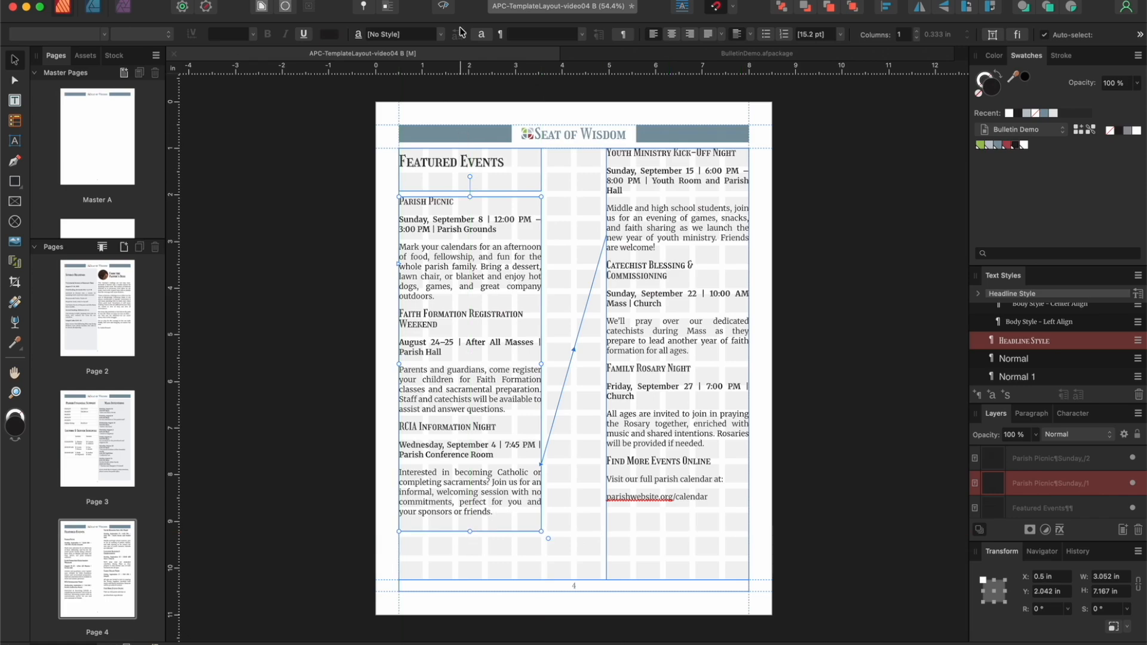
{"action": "left_click", "coordinate": [445, 7]}
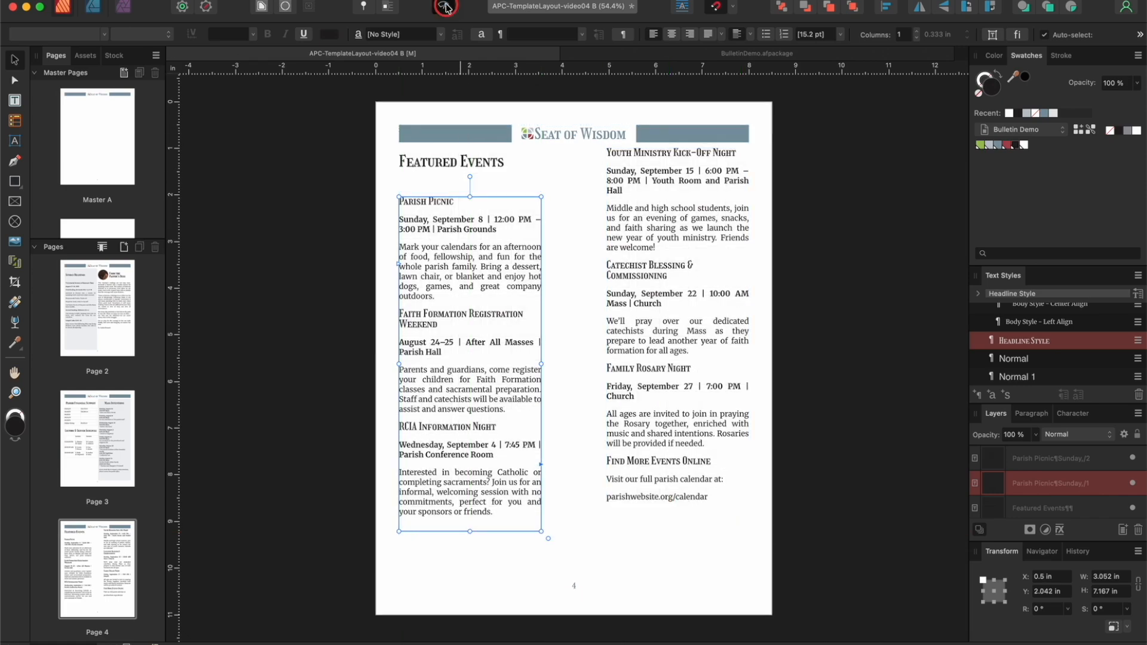
{"action": "left_click", "coordinate": [445, 7]}
Step: Remove the extra line from the "Featured Events" title and center the title vertically in its frame
{"action": "double_click", "coordinate": [487, 169]}
{"action": "key", "text": "BackSpace"}
{"action": "key", "text": "super+a"}
{"action": "left_click", "coordinate": [748, 35]}
{"action": "left_click", "coordinate": [729, 54]}
{"action": "left_click", "coordinate": [748, 35]}
{"action": "left_click", "coordinate": [729, 66]}
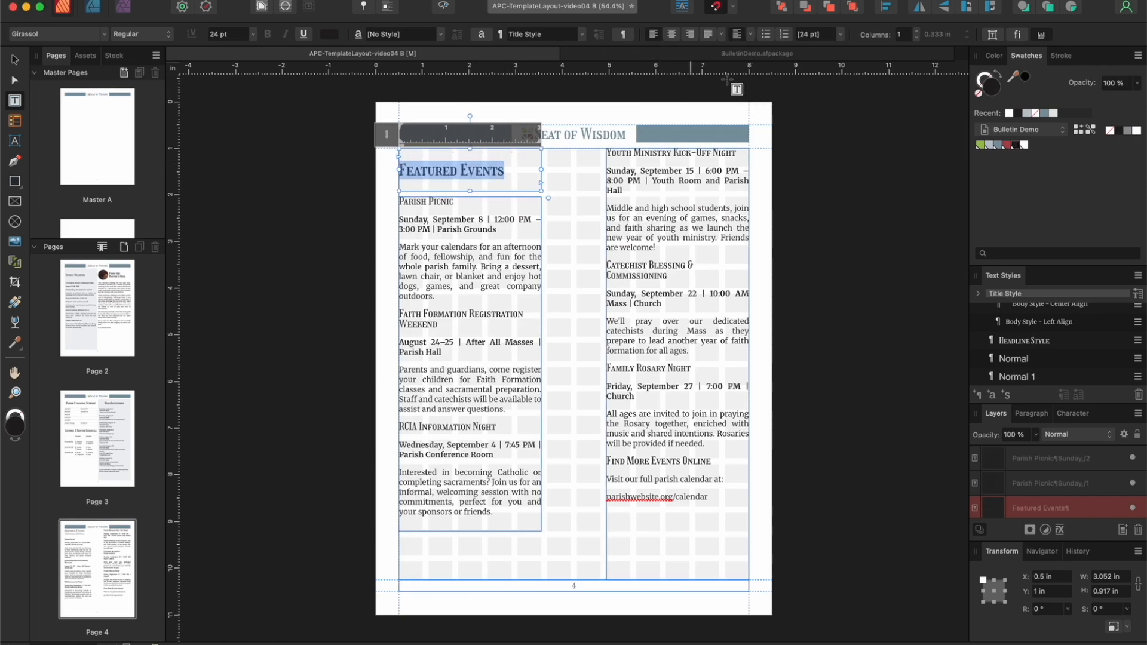
{"action": "left_click", "coordinate": [401, 169]}
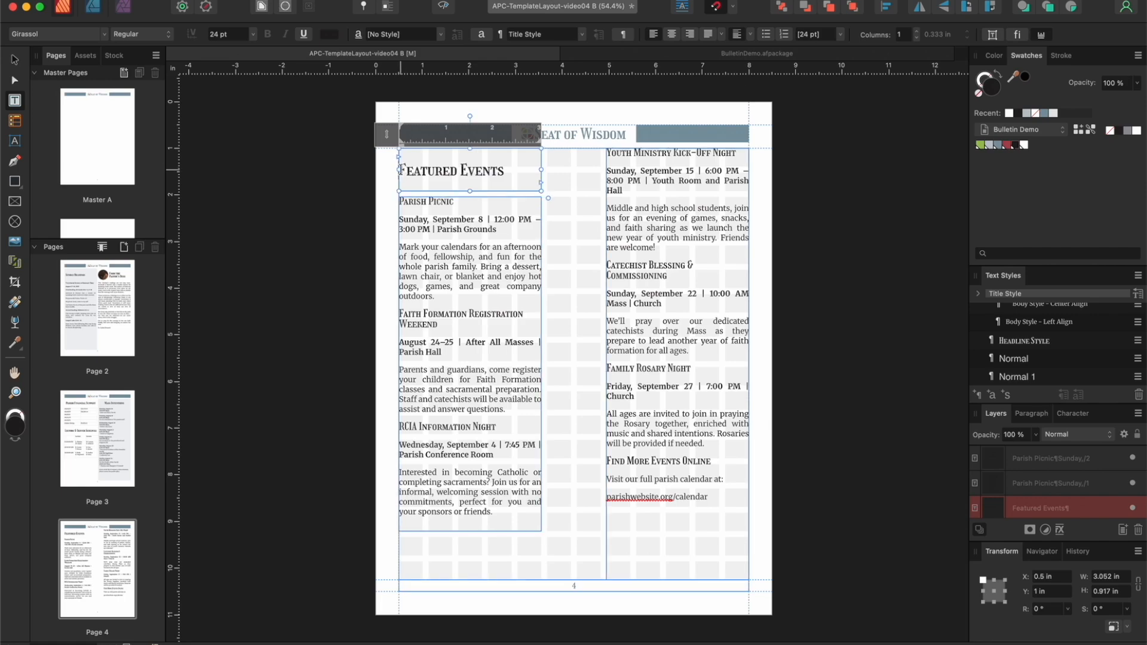
{"action": "key", "text": "Escape"}
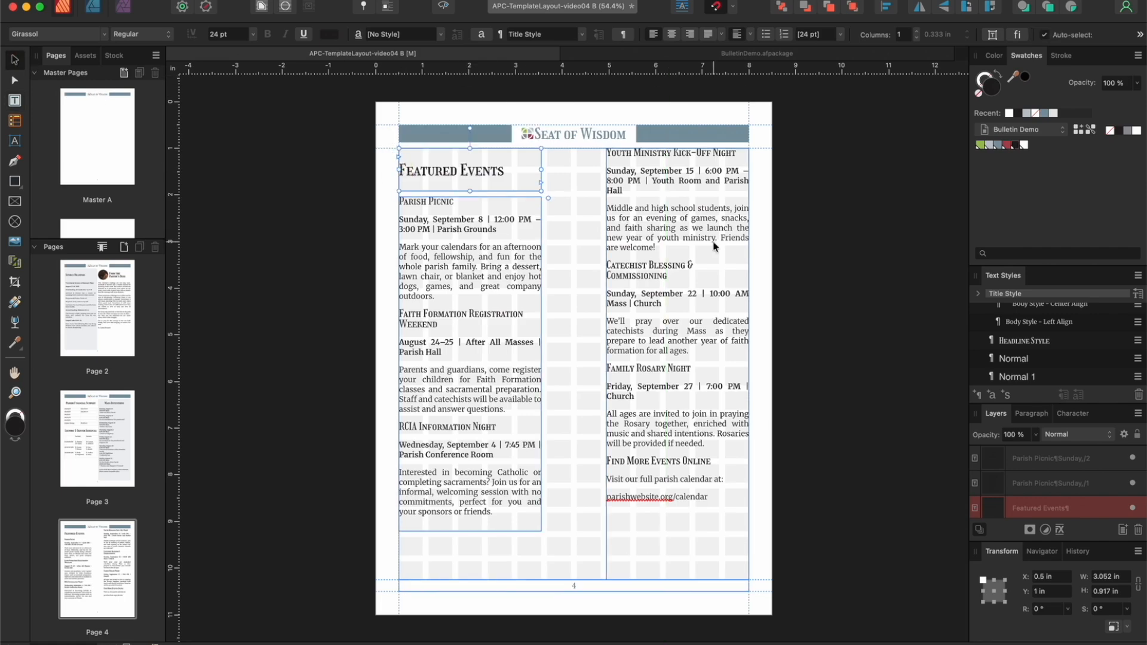
Step: Lower the top of the second column to Y 2.042 in, level with the first column, and check page 4 in preview
{"action": "left_click", "coordinate": [715, 245]}
{"action": "left_click_drag", "start_coordinate": [678, 147], "coordinate": [679, 197]}
{"action": "left_click", "coordinate": [447, 7]}
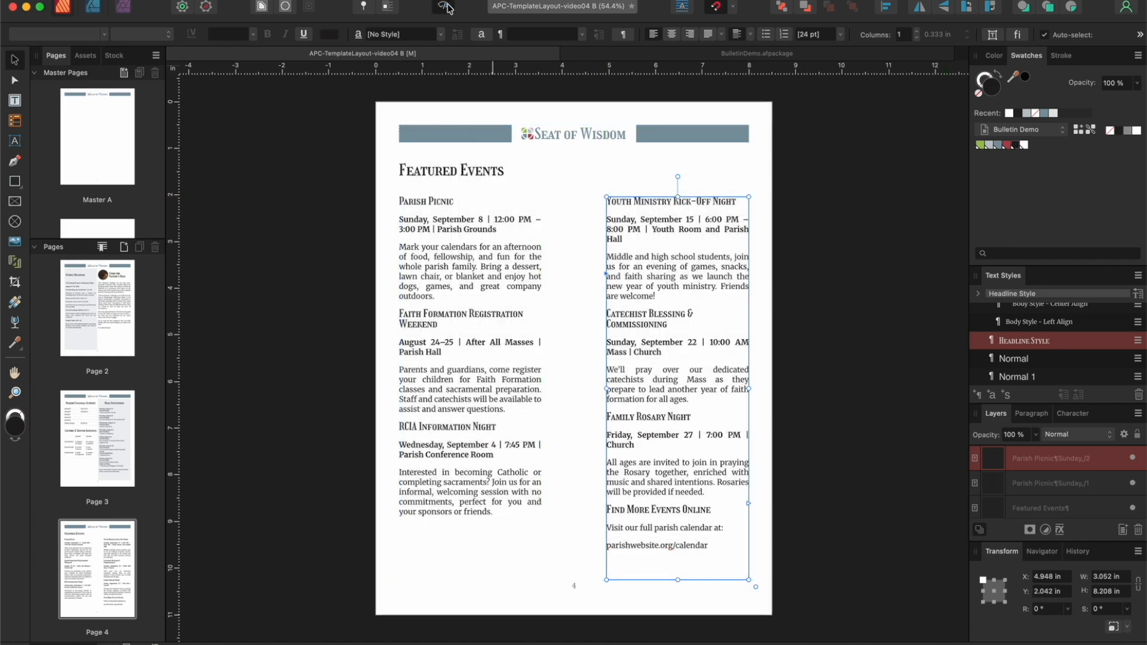
{"action": "left_click", "coordinate": [816, 129]}
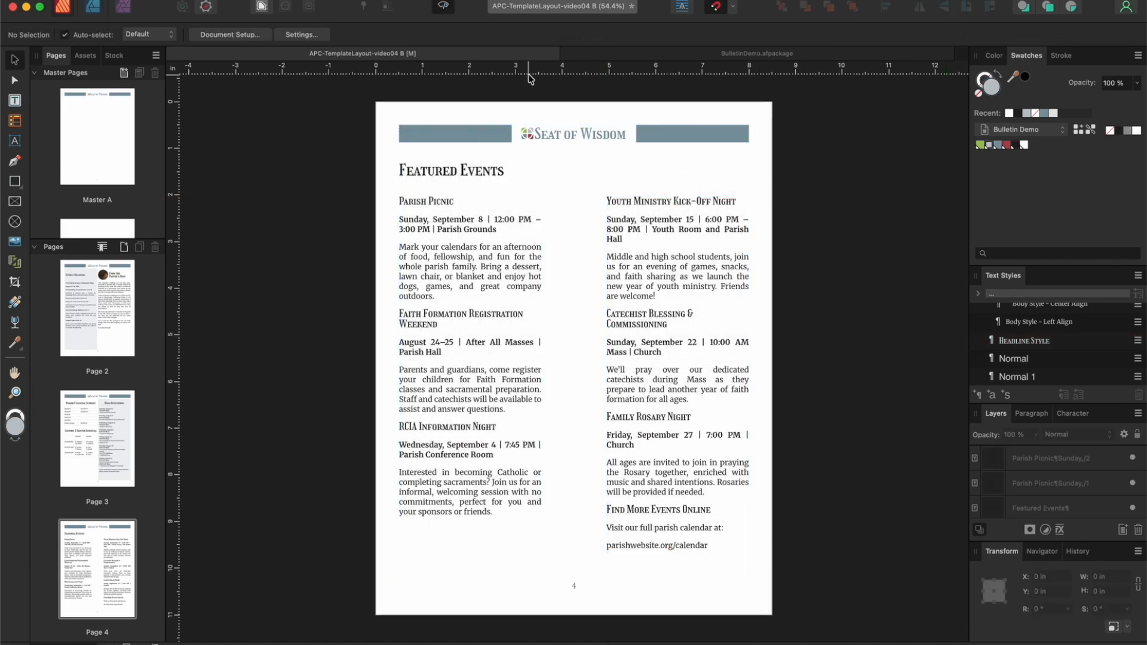
{"action": "left_click", "coordinate": [444, 7]}
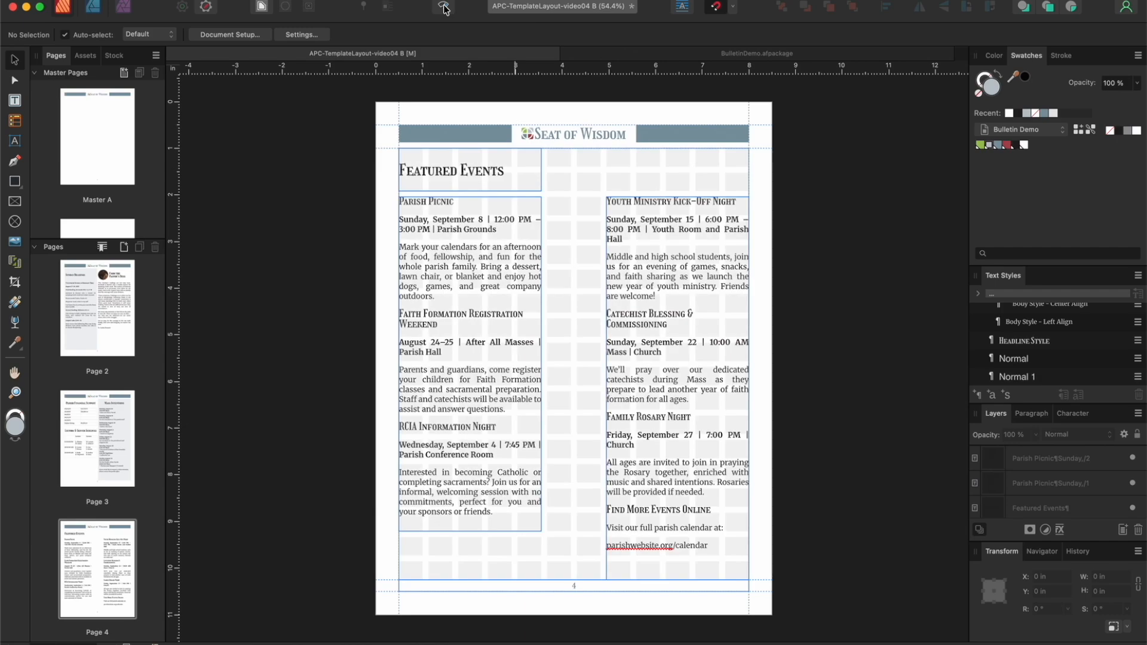
Step: On page 8, inset the Community Devotions and Sacraments titles and texts within the shaded box, at X 4.5 in, Y 1.125 in and 3.438 in wide
{"action": "scroll", "coordinate": [128, 305], "scroll_direction": "down", "scroll_amount": 10}
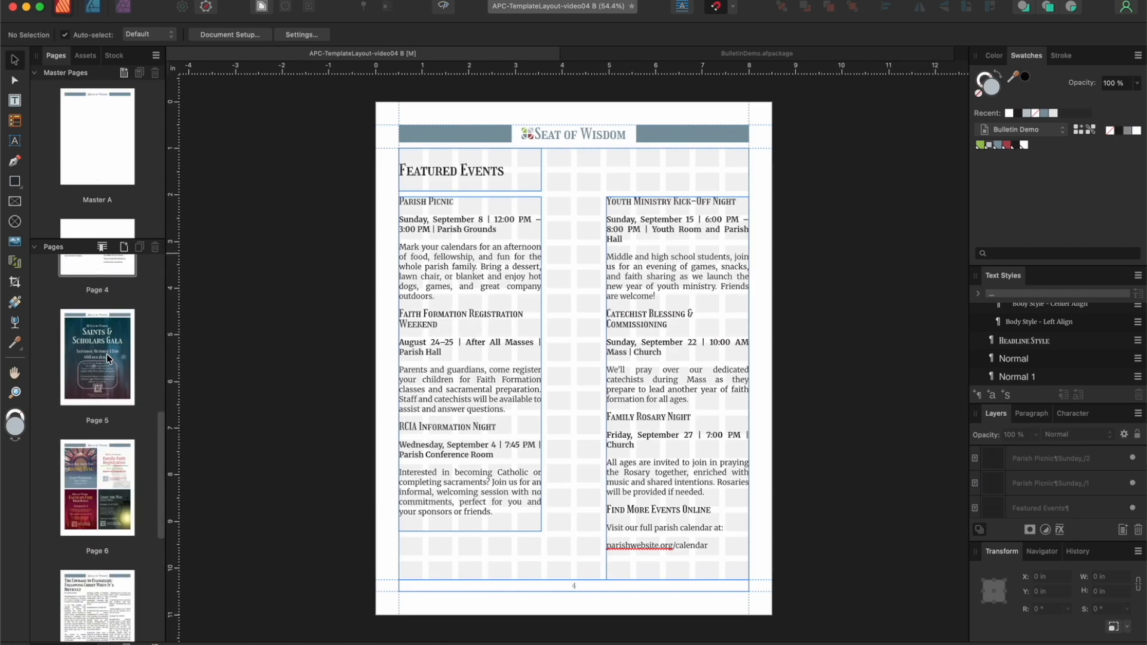
{"action": "scroll", "coordinate": [106, 354], "scroll_direction": "down", "scroll_amount": 1}
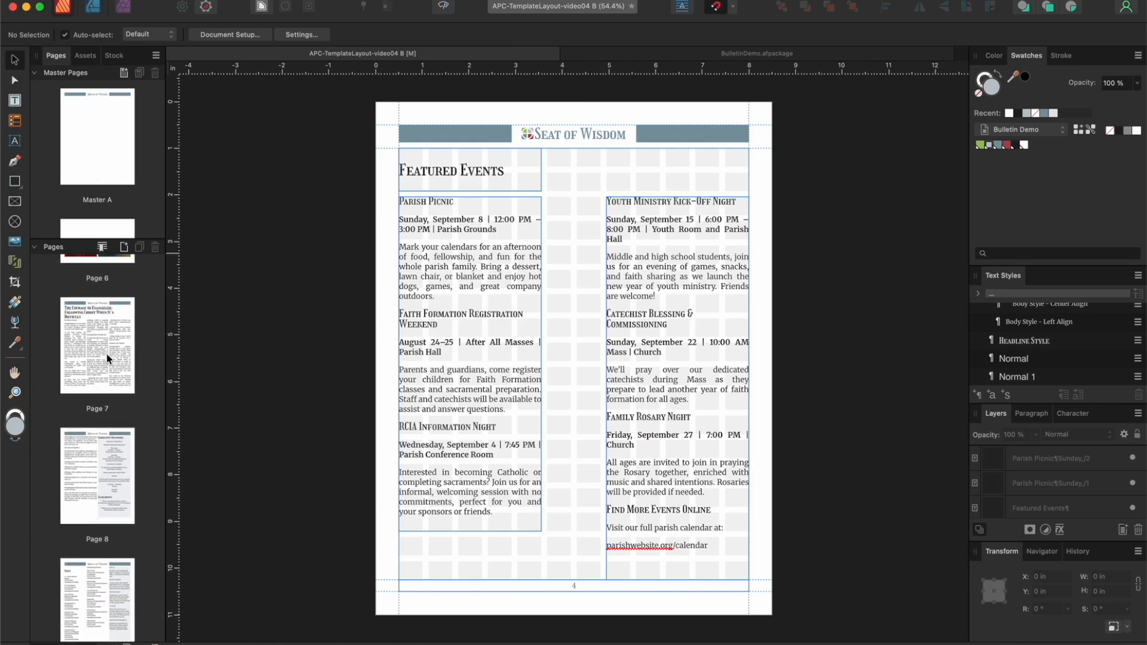
{"action": "left_click", "coordinate": [114, 472]}
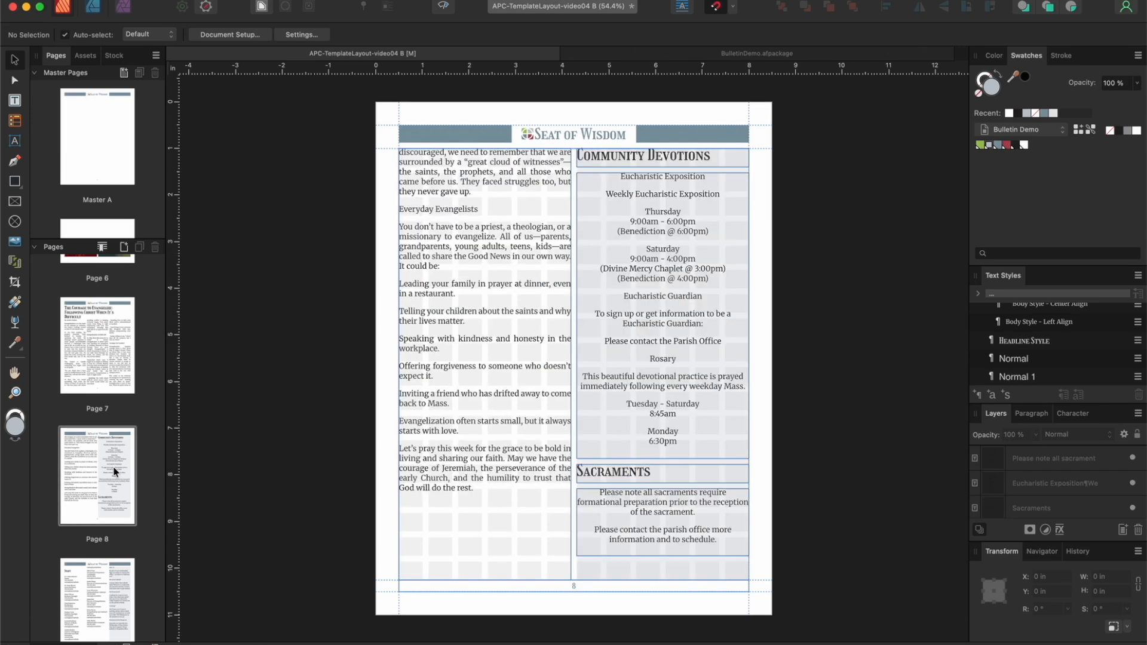
{"action": "left_click", "coordinate": [696, 158]}
{"action": "left_click", "coordinate": [688, 192], "text": "shift"}
{"action": "left_click", "coordinate": [645, 471], "text": "shift"}
{"action": "left_click", "coordinate": [642, 496], "text": "shift"}
{"action": "left_click_drag", "start_coordinate": [639, 285], "coordinate": [632, 284]}
{"action": "left_click_drag", "start_coordinate": [573, 351], "coordinate": [576, 351]}
{"action": "left_click_drag", "start_coordinate": [658, 197], "coordinate": [668, 203]}
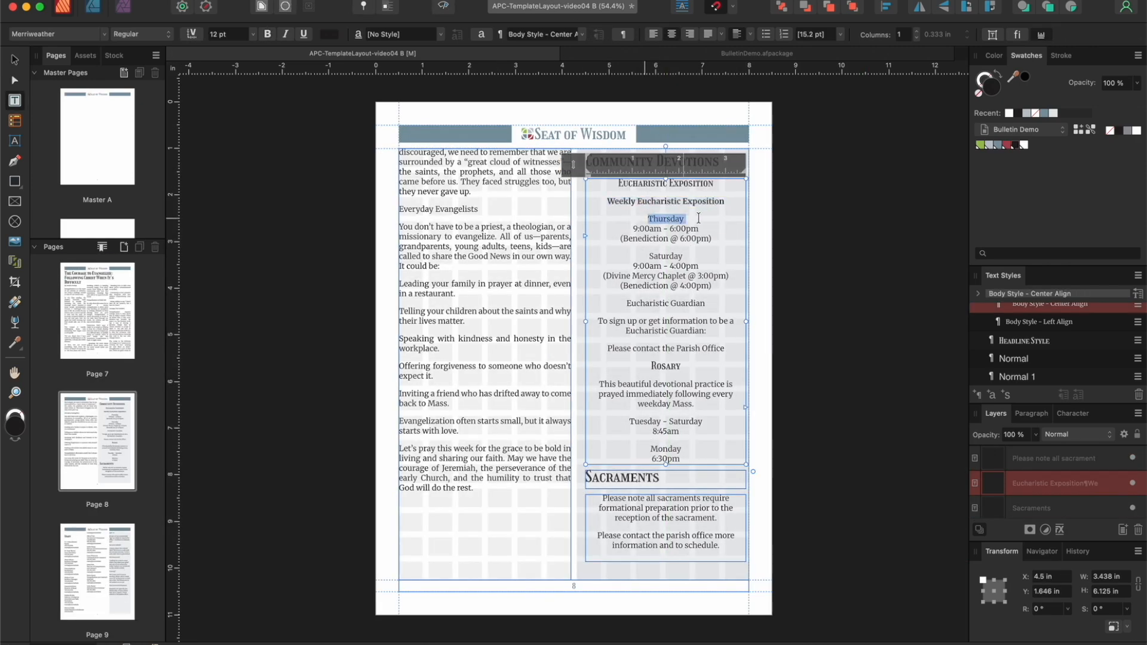
Step: In Community Devotions, bold the exposition schedule's headings and the Eucharistic Guardian line, and italicize the Benediction and Divine Mercy Chaplet notes
{"action": "left_click", "coordinate": [268, 34]}
{"action": "triple_click", "coordinate": [665, 239]}
{"action": "left_click", "coordinate": [286, 34]}
{"action": "double_click", "coordinate": [700, 256]}
{"action": "left_click", "coordinate": [268, 34]}
{"action": "left_click_drag", "start_coordinate": [603, 276], "coordinate": [714, 286]}
{"action": "left_click", "coordinate": [285, 34]}
{"action": "left_click_drag", "start_coordinate": [626, 304], "coordinate": [710, 304]}
{"action": "left_click", "coordinate": [267, 34]}
Step: Join "Please contact the Parish Office" to the sentence above it and bold the Rosary days, Tuesday - Saturday and Monday
{"action": "left_click", "coordinate": [606, 349]}
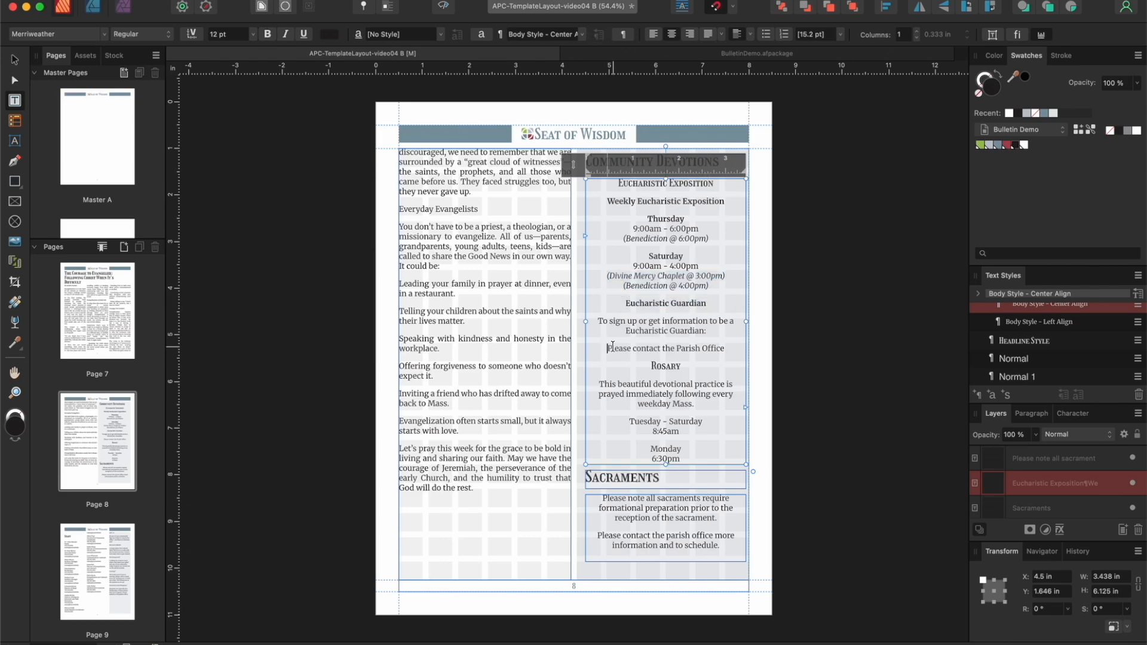
{"action": "key", "text": "BackSpace"}
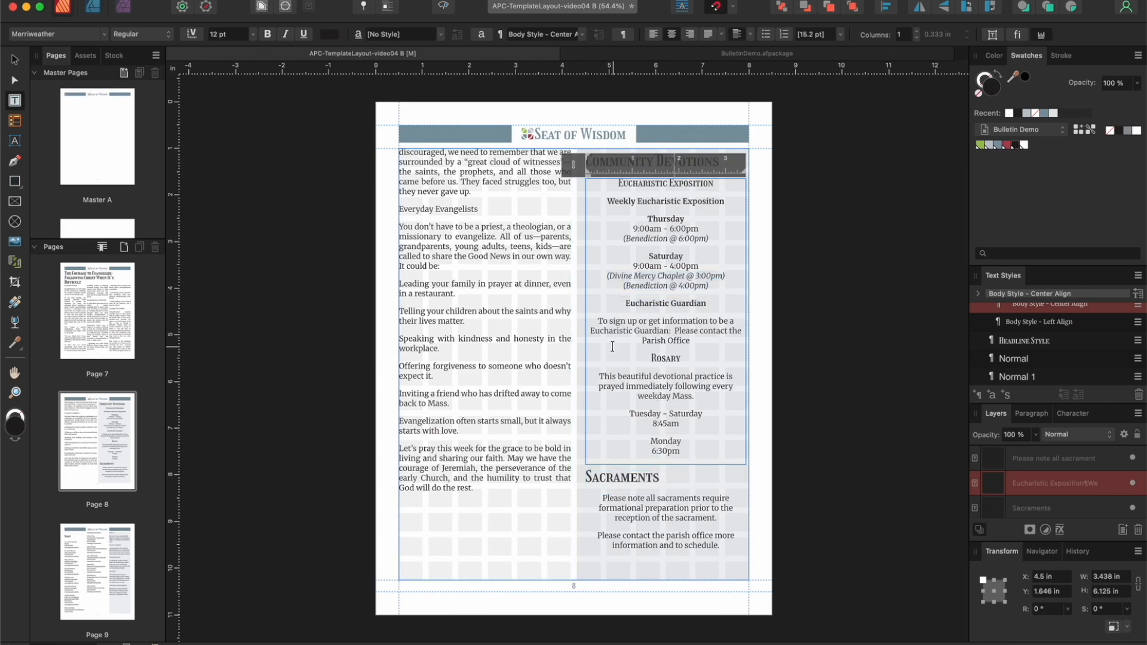
{"action": "left_click_drag", "start_coordinate": [629, 414], "coordinate": [703, 414]}
{"action": "left_click", "coordinate": [268, 34]}
{"action": "left_click_drag", "start_coordinate": [650, 442], "coordinate": [682, 441]}
{"action": "left_click", "coordinate": [268, 34]}
Step: Shift the Community Devotions and Sacraments titles and texts slightly left to center them in the shaded box, and check the preview
{"action": "left_click", "coordinate": [15, 61]}
{"action": "left_click", "coordinate": [652, 163]}
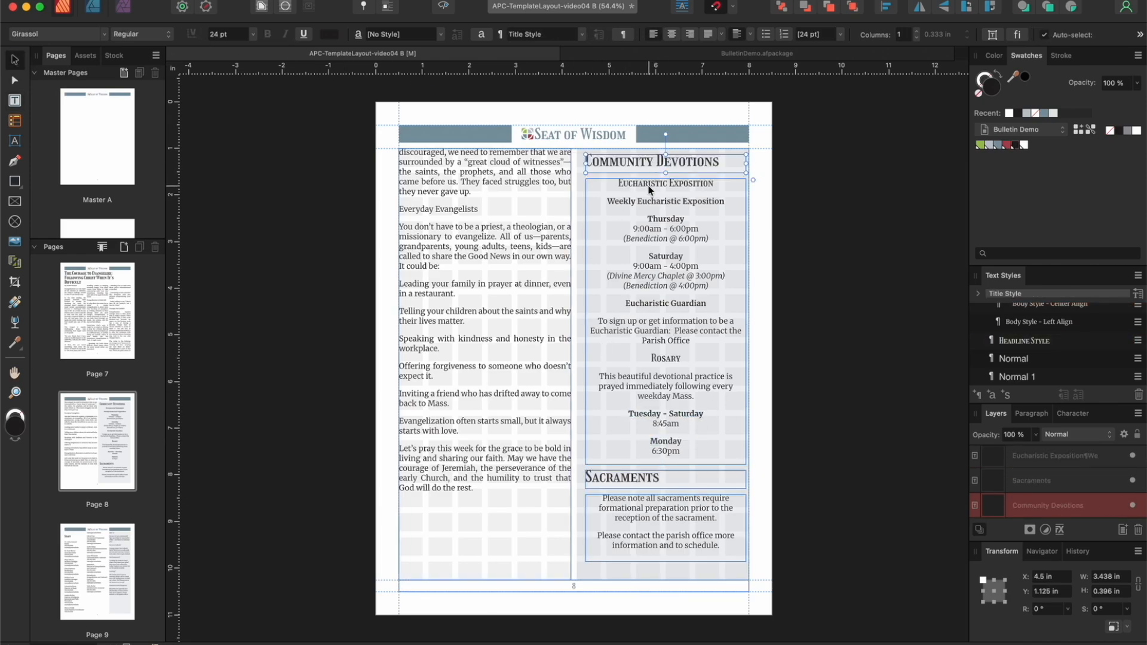
{"action": "left_click", "coordinate": [650, 190], "text": "shift"}
{"action": "left_click", "coordinate": [634, 479], "text": "shift"}
{"action": "left_click", "coordinate": [629, 502], "text": "shift"}
{"action": "left_click_drag", "start_coordinate": [677, 279], "coordinate": [674, 278]}
{"action": "key", "text": "Escape"}
{"action": "left_click", "coordinate": [445, 7]}
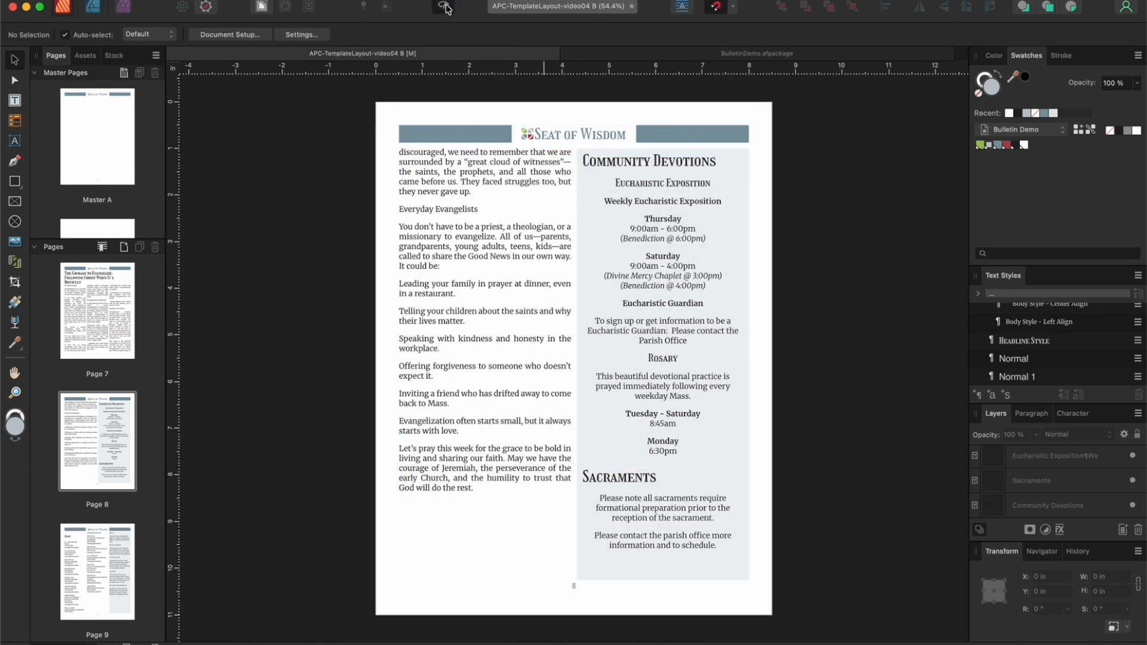
{"action": "left_click", "coordinate": [445, 7]}
Step: On page 9, bold the name and job title of the first four staff entries, from Pastor through Bookkeeper
{"action": "left_click", "coordinate": [109, 571]}
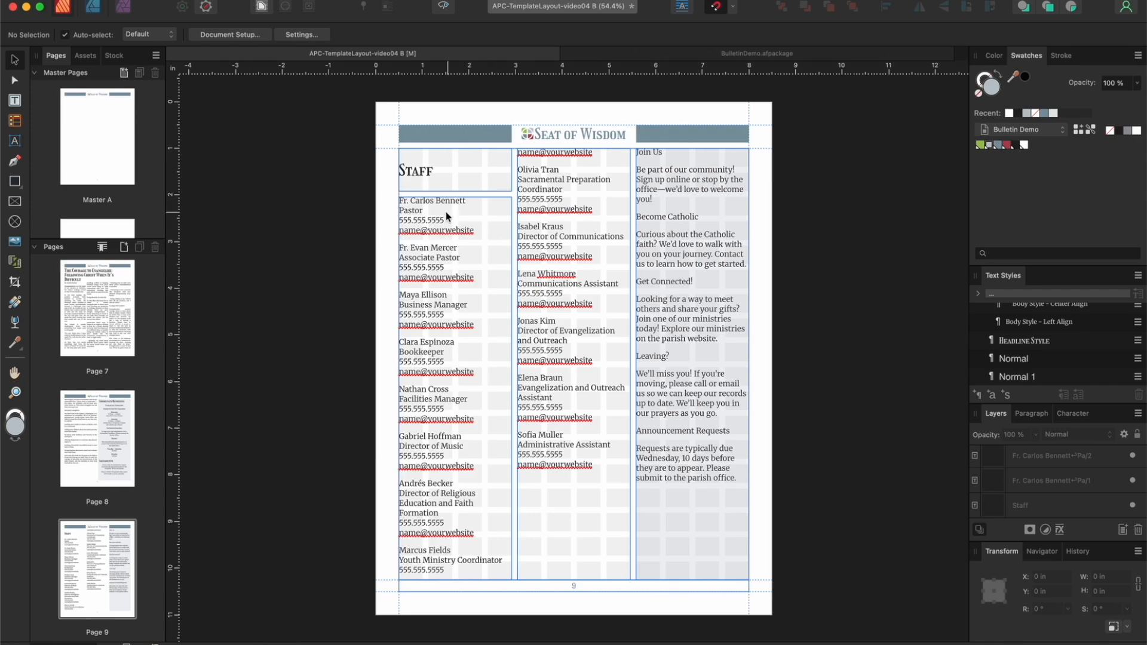
{"action": "double_click", "coordinate": [422, 207]}
{"action": "left_click_drag", "start_coordinate": [422, 210], "coordinate": [386, 202]}
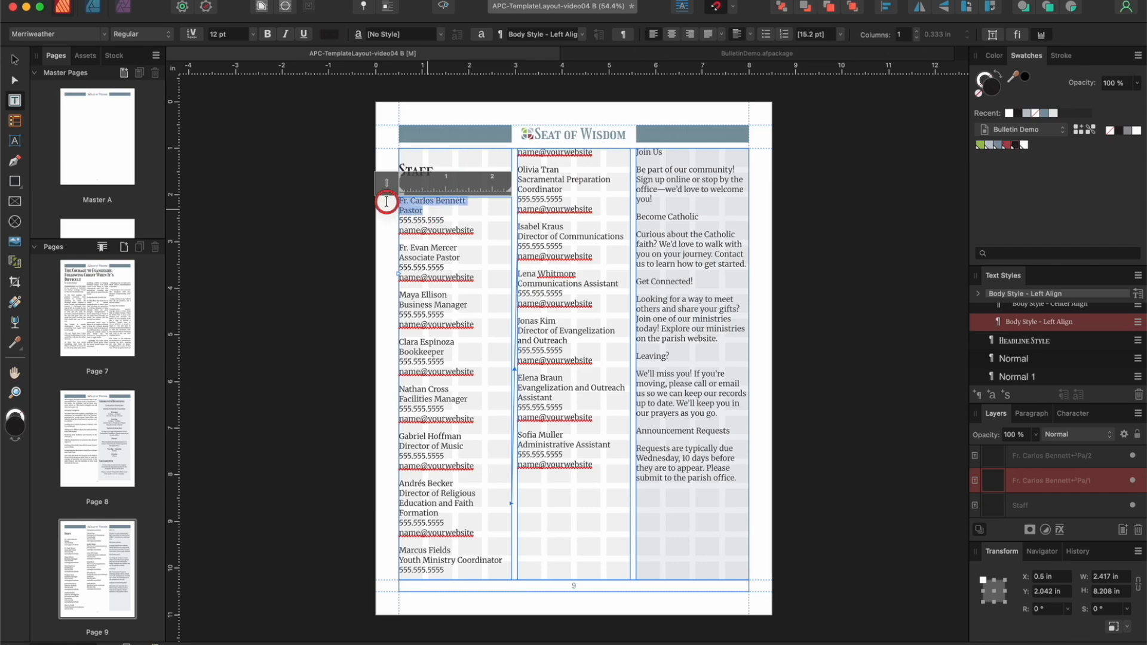
{"action": "left_click", "coordinate": [267, 34]}
{"action": "left_click_drag", "start_coordinate": [461, 257], "coordinate": [386, 247]}
{"action": "left_click", "coordinate": [268, 35]}
{"action": "left_click_drag", "start_coordinate": [470, 305], "coordinate": [385, 295]}
{"action": "left_click", "coordinate": [267, 36]}
{"action": "left_click_drag", "start_coordinate": [453, 354], "coordinate": [386, 343]}
{"action": "left_click", "coordinate": [268, 34]}
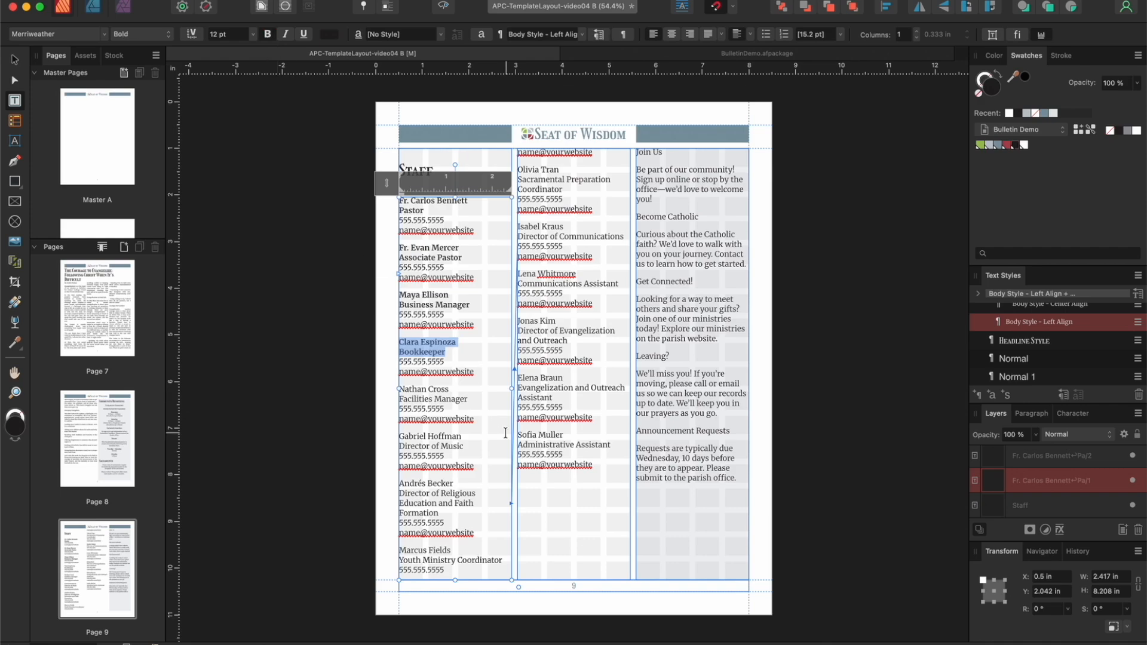
Step: Bold the name and job title of the first column's remaining staff entries, from Facilities Manager through Youth Ministry Coordinator
{"action": "left_click_drag", "start_coordinate": [469, 400], "coordinate": [385, 389]}
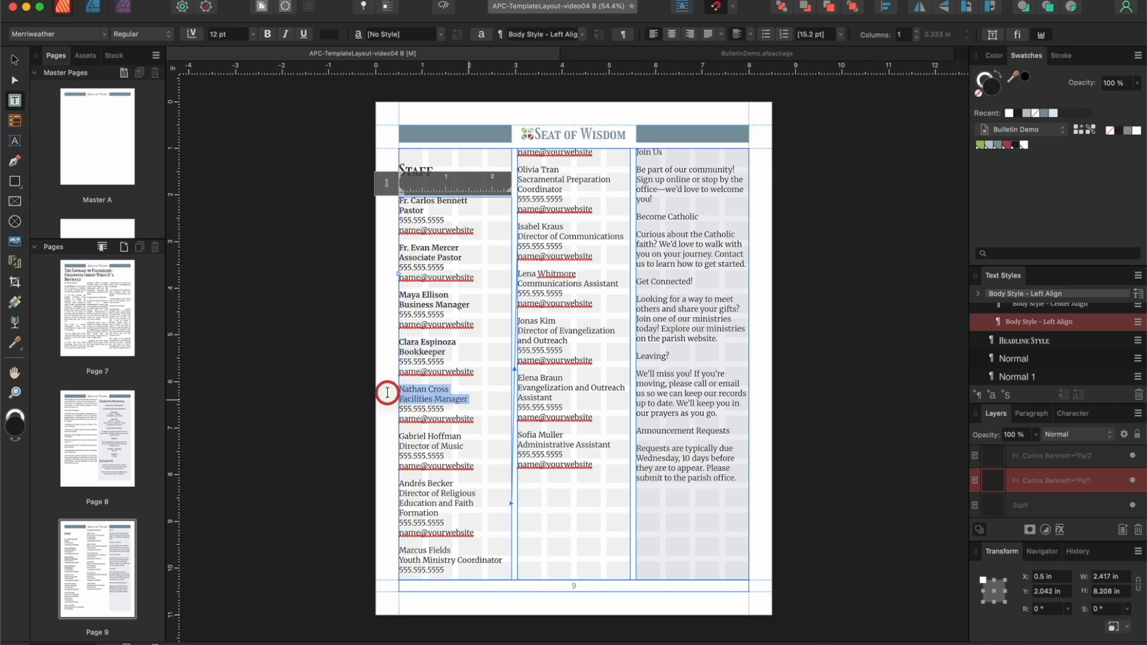
{"action": "left_click", "coordinate": [267, 34]}
{"action": "left_click_drag", "start_coordinate": [474, 450], "coordinate": [382, 447]}
{"action": "left_click", "coordinate": [268, 35]}
{"action": "left_click", "coordinate": [481, 504]}
{"action": "left_click_drag", "start_coordinate": [439, 513], "coordinate": [399, 484]}
{"action": "left_click", "coordinate": [267, 35]}
{"action": "left_click_drag", "start_coordinate": [503, 558], "coordinate": [384, 545]}
{"action": "left_click", "coordinate": [268, 35]}
Step: Bold the second column's staff names and job titles from Sacramental Preparation Coordinator through Director of Evangelization and Outreach
{"action": "left_click", "coordinate": [612, 178]}
{"action": "left_click_drag", "start_coordinate": [563, 189], "coordinate": [515, 169]}
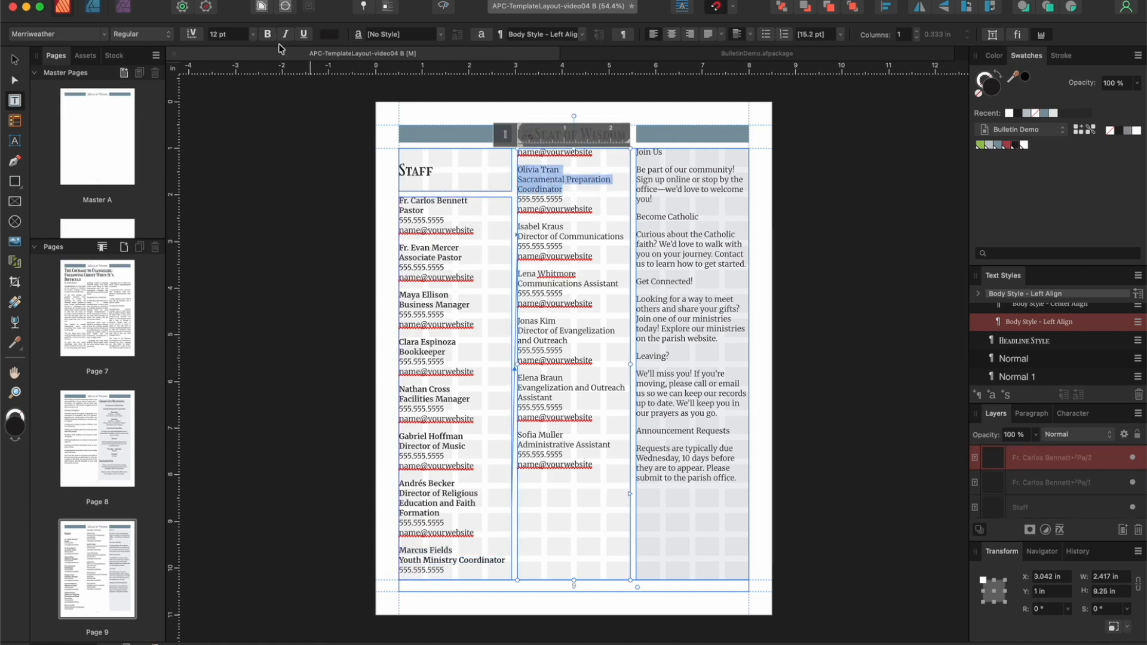
{"action": "key", "text": "super+b"}
{"action": "left_click_drag", "start_coordinate": [625, 236], "coordinate": [516, 225]}
{"action": "left_click", "coordinate": [268, 35]}
{"action": "left_click_drag", "start_coordinate": [619, 283], "coordinate": [517, 274]}
{"action": "left_click", "coordinate": [268, 35]}
{"action": "left_click_drag", "start_coordinate": [567, 340], "coordinate": [516, 320]}
{"action": "left_click", "coordinate": [267, 35]}
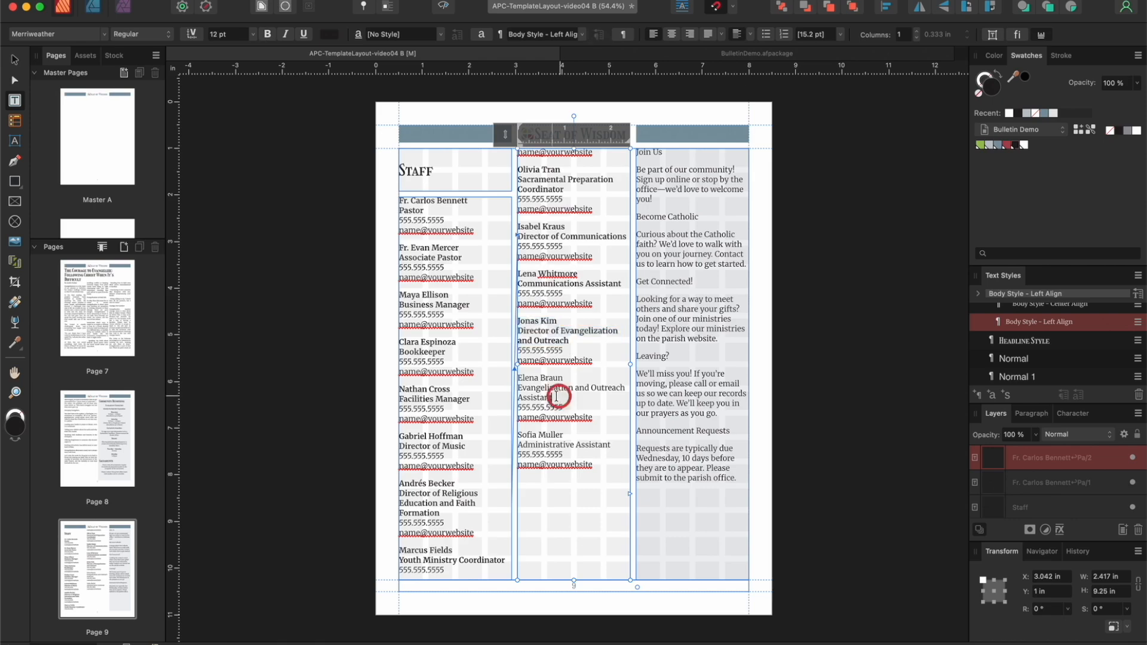
Step: Bold the names and job titles of the Evangelization and Outreach Assistant and Administrative Assistant entries
{"action": "left_click_drag", "start_coordinate": [553, 397], "coordinate": [517, 377]}
{"action": "left_click", "coordinate": [267, 35]}
{"action": "left_click_drag", "start_coordinate": [611, 447], "coordinate": [517, 435]}
{"action": "left_click", "coordinate": [267, 34]}
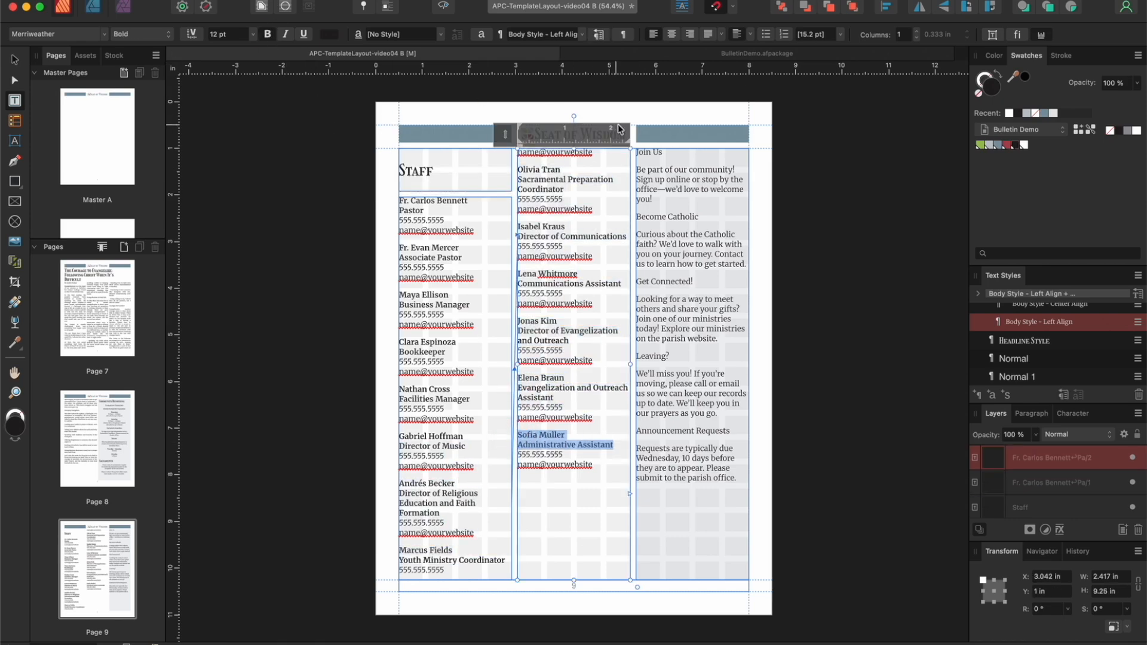
Step: Apply the Headline Style to the third column's Join Us, Become Catholic, Get Connected!, Leaving? and Announcement Requests headings
{"action": "triple_click", "coordinate": [645, 153]}
{"action": "left_click", "coordinate": [1024, 341]}
{"action": "triple_click", "coordinate": [717, 221]}
{"action": "left_click", "coordinate": [1023, 341]}
{"action": "triple_click", "coordinate": [645, 282]}
{"action": "left_click", "coordinate": [1024, 340]}
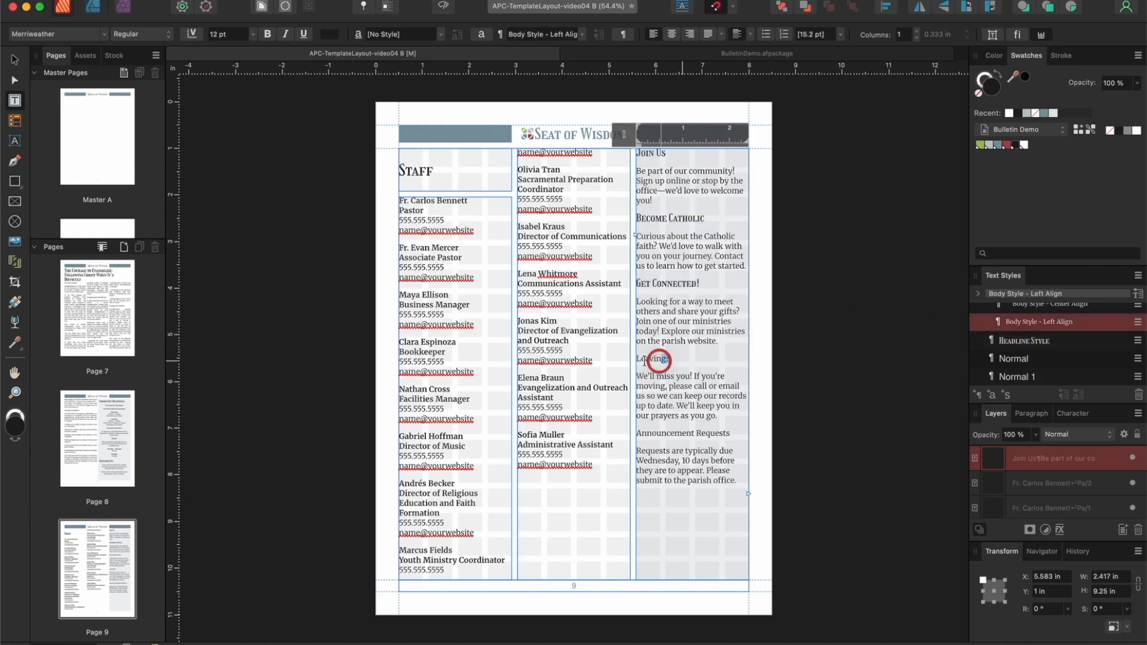
{"action": "triple_click", "coordinate": [654, 357]}
{"action": "left_click", "coordinate": [1023, 340]}
{"action": "triple_click", "coordinate": [683, 434]}
{"action": "left_click", "coordinate": [1010, 338]}
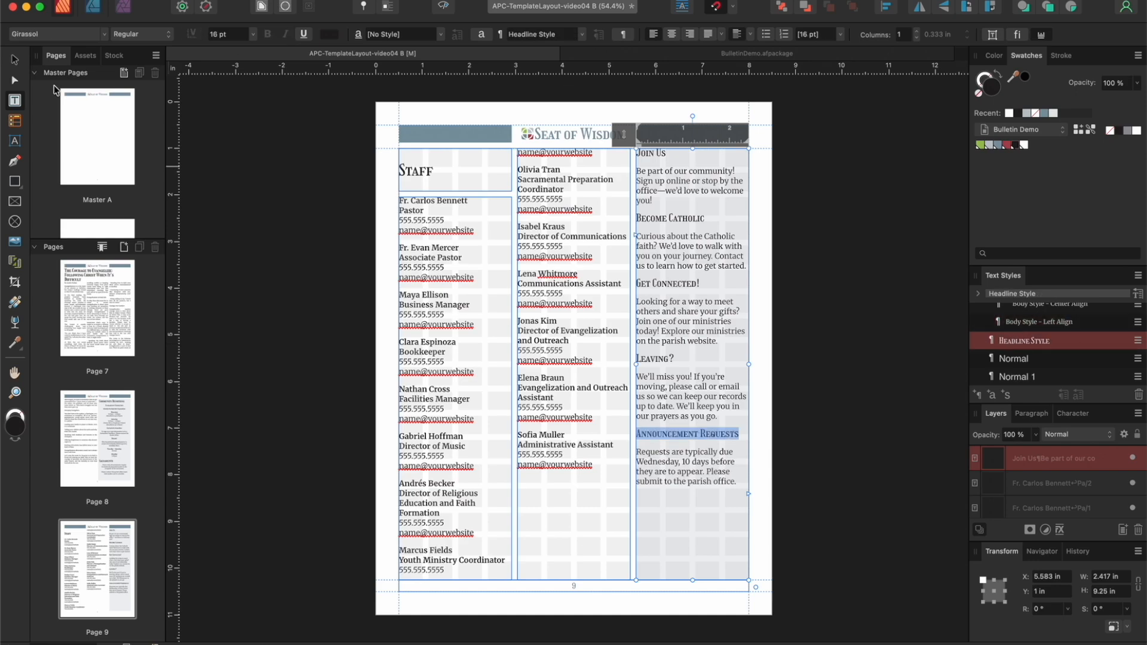
Step: Narrow the Join Us text frame to about 2.17 in wide and center it horizontally within the shaded column
{"action": "left_click", "coordinate": [18, 59]}
{"action": "left_click", "coordinate": [662, 187]}
{"action": "left_click", "coordinate": [672, 182]}
{"action": "left_click_drag", "start_coordinate": [672, 182], "coordinate": [667, 182]}
{"action": "left_click_drag", "start_coordinate": [630, 363], "coordinate": [637, 363]}
{"action": "left_click_drag", "start_coordinate": [668, 294], "coordinate": [662, 294]}
{"action": "left_click_drag", "start_coordinate": [630, 363], "coordinate": [637, 364]}
{"action": "left_click_drag", "start_coordinate": [676, 255], "coordinate": [683, 263]}
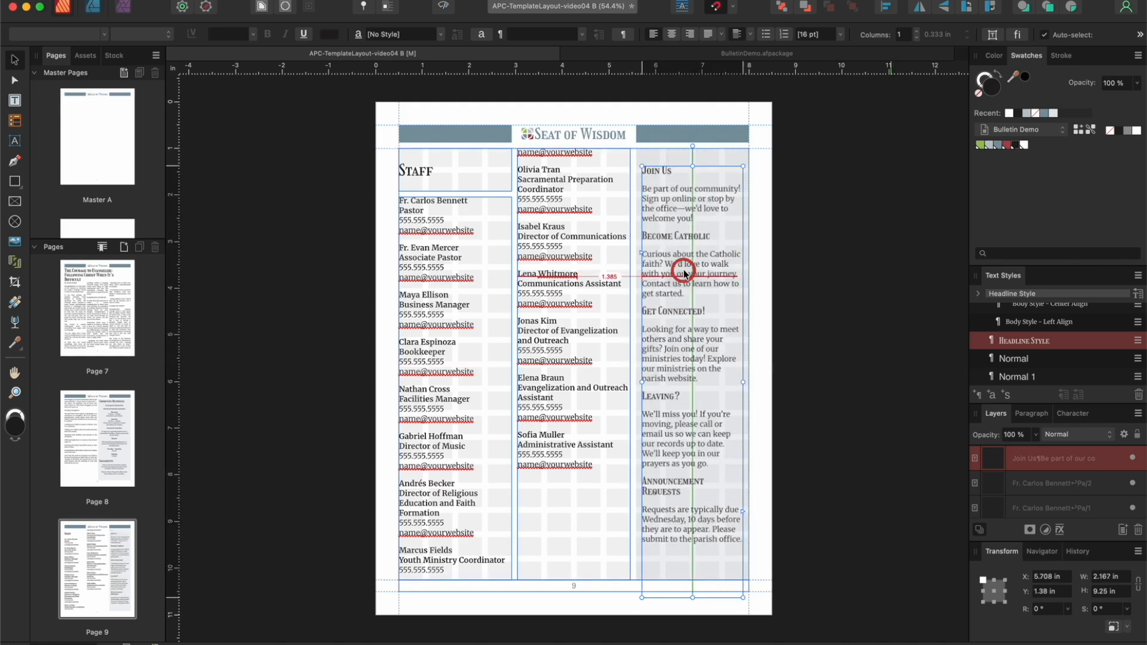
Step: Shorten the Join Us frame to about 8.98 in, place its top edge at about 1.14 in, and preview the page
{"action": "left_click_drag", "start_coordinate": [692, 165], "coordinate": [691, 172]}
{"action": "left_click_drag", "start_coordinate": [683, 205], "coordinate": [691, 175]}
{"action": "left_click_drag", "start_coordinate": [679, 234], "coordinate": [679, 219]}
{"action": "left_click", "coordinate": [441, 6]}
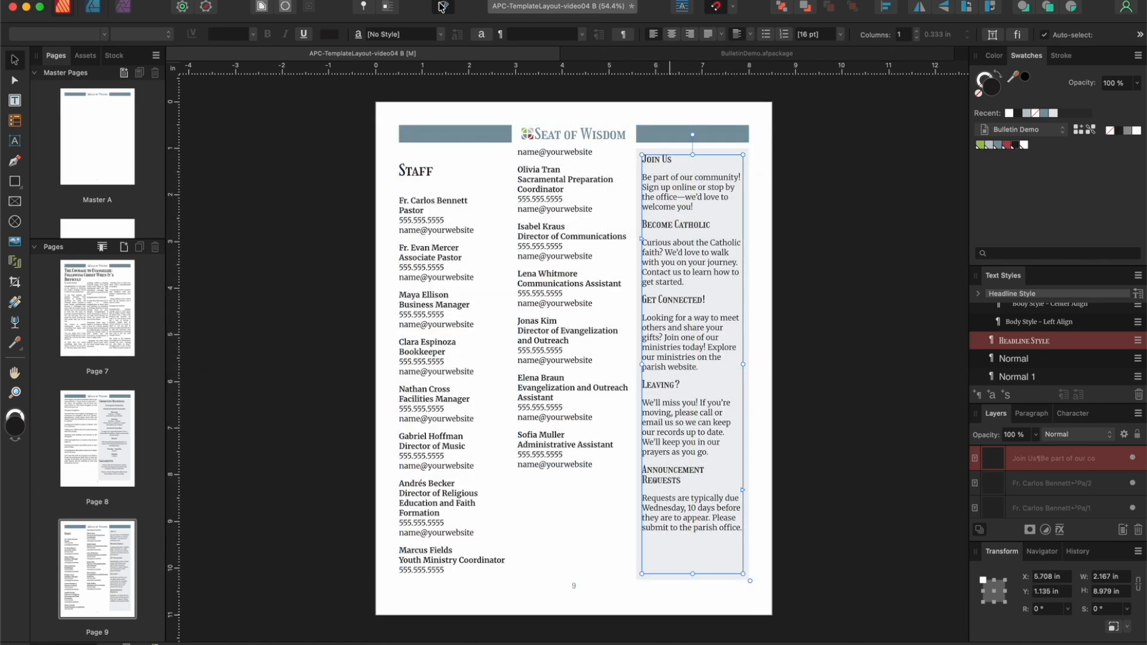
Step: Shorten the first staff column's frame to about 7.49 in and lower the second column's top edge to align with it
{"action": "left_click", "coordinate": [434, 552]}
{"action": "left_click_drag", "start_coordinate": [455, 583], "coordinate": [455, 546]}
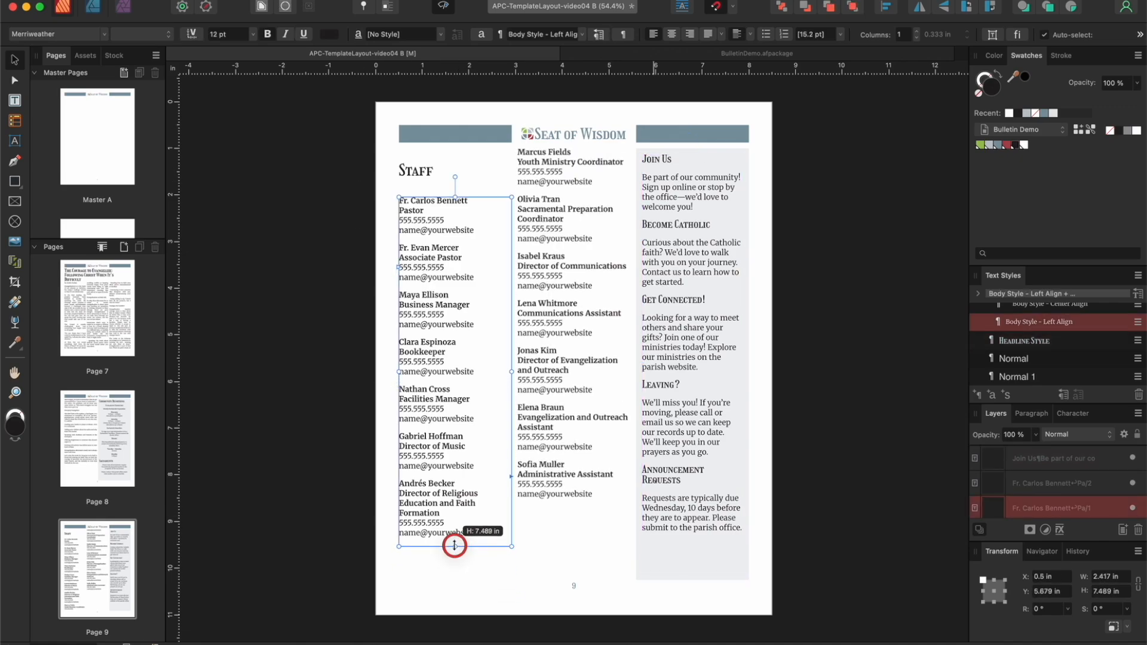
{"action": "left_click", "coordinate": [443, 6]}
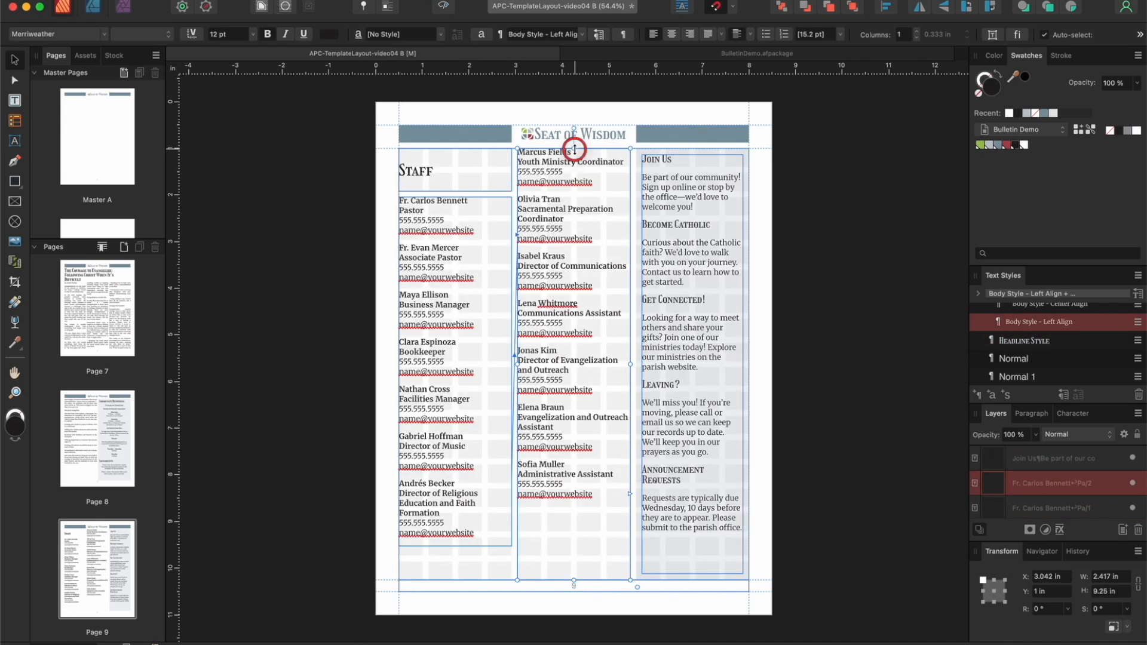
{"action": "left_click_drag", "start_coordinate": [573, 148], "coordinate": [572, 199]}
{"action": "left_click", "coordinate": [442, 6]}
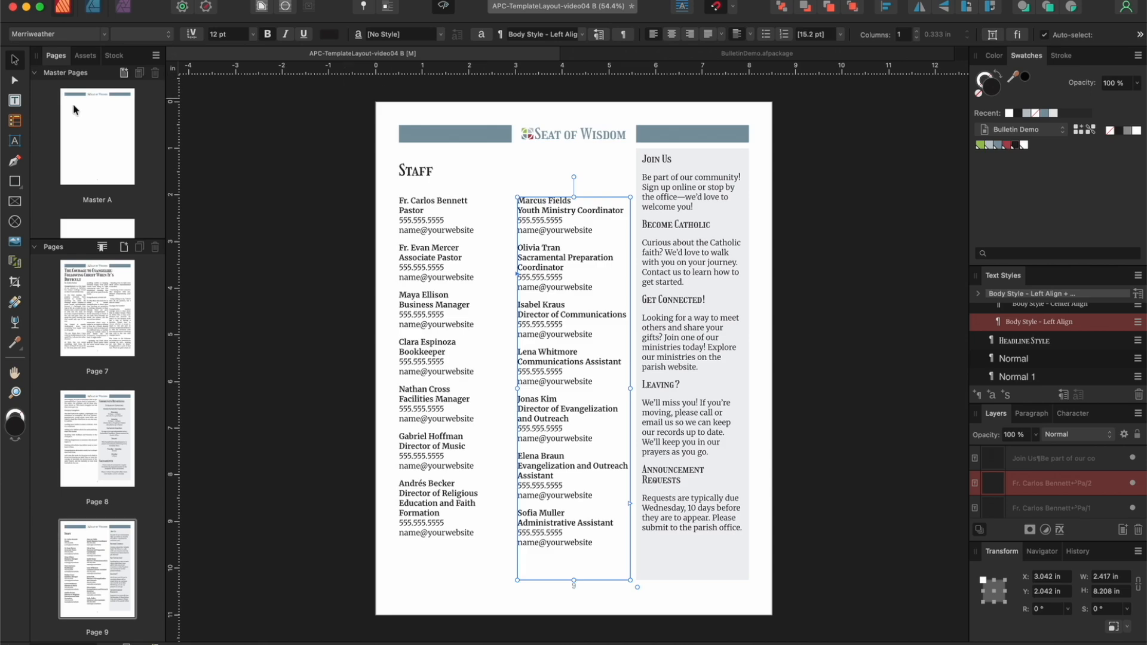
{"action": "left_click", "coordinate": [217, 141]}
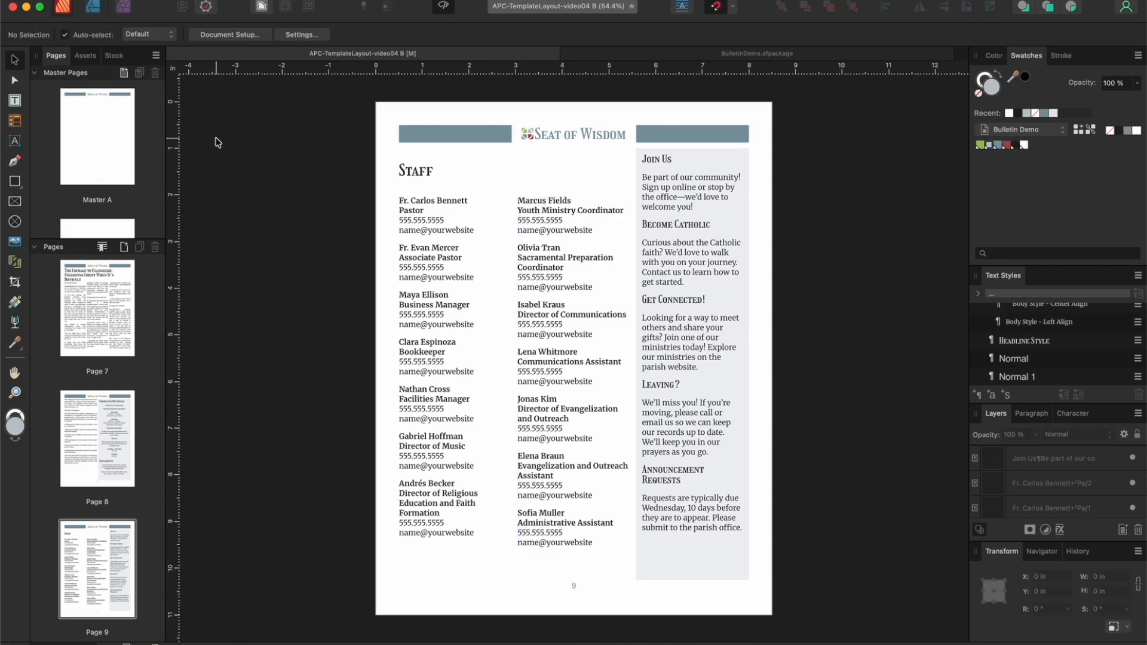
{"action": "left_click", "coordinate": [445, 7]}
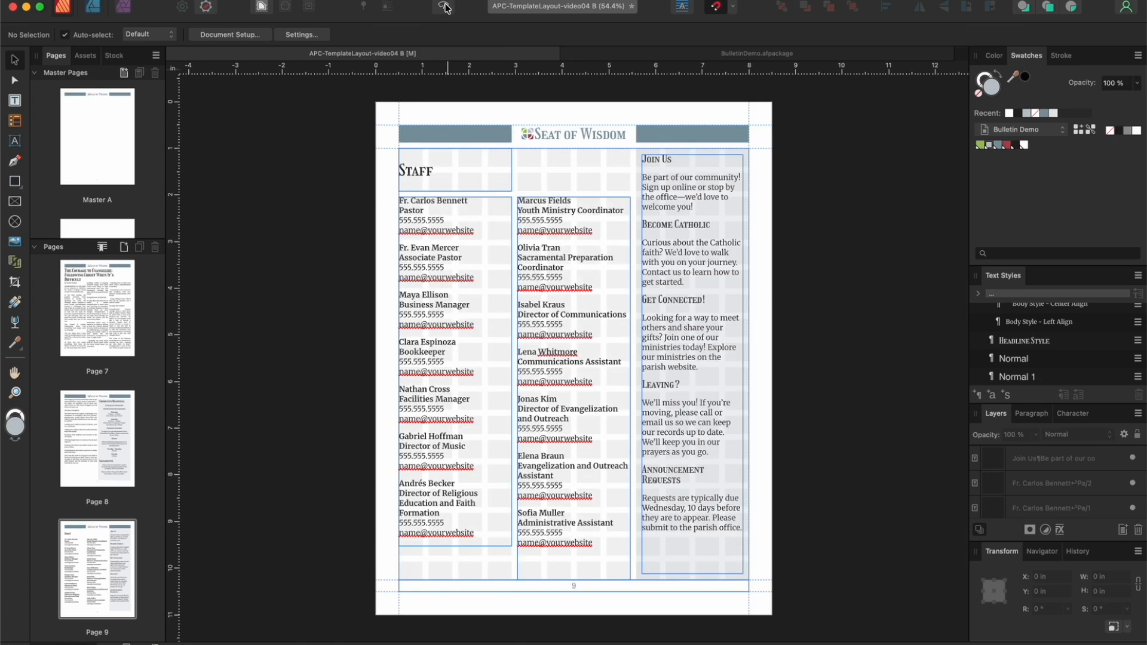
Step: On page 1, draw a vertical line about 1.56 in long between the Mass times and the address block
{"action": "scroll", "coordinate": [90, 301], "scroll_direction": "up", "scroll_amount": 15}
{"action": "double_click", "coordinate": [91, 299]}
{"action": "left_click", "coordinate": [15, 161]}
{"action": "left_click", "coordinate": [570, 518]}
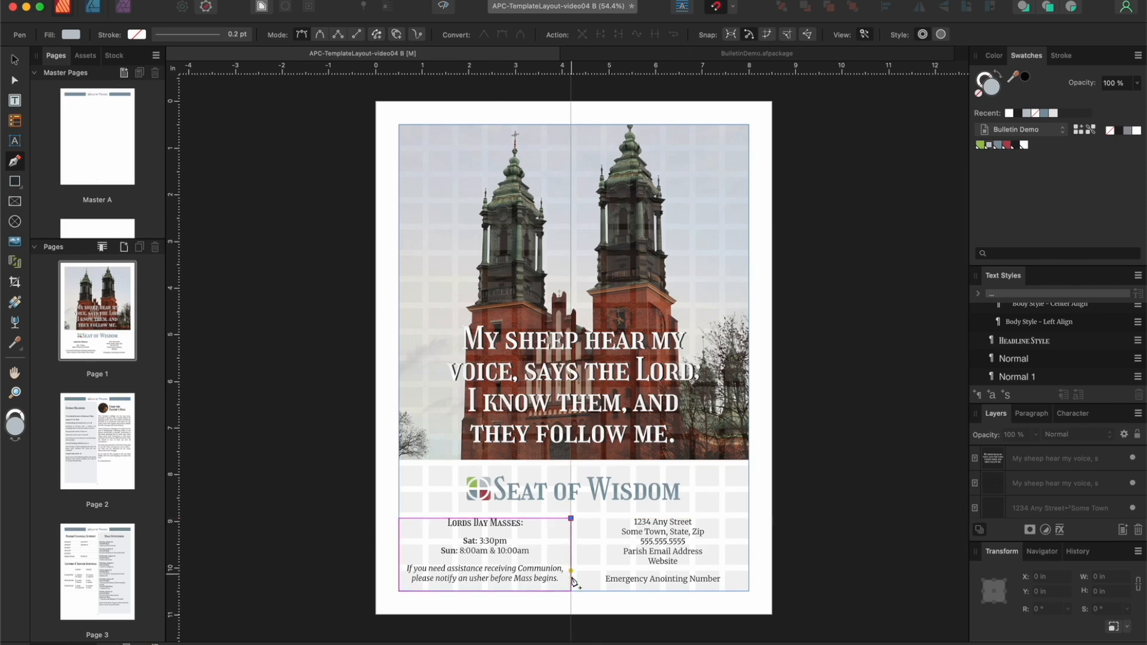
{"action": "left_click", "coordinate": [570, 591]}
Step: Give the cover's dividing line a 3 pt blue-gray stroke and center it horizontally on the page
{"action": "left_click", "coordinate": [991, 87]}
{"action": "left_click", "coordinate": [999, 144]}
{"action": "left_click", "coordinate": [1061, 55]}
{"action": "left_click", "coordinate": [1121, 95]}
{"action": "type", "text": "3"}
{"action": "key", "text": "Return"}
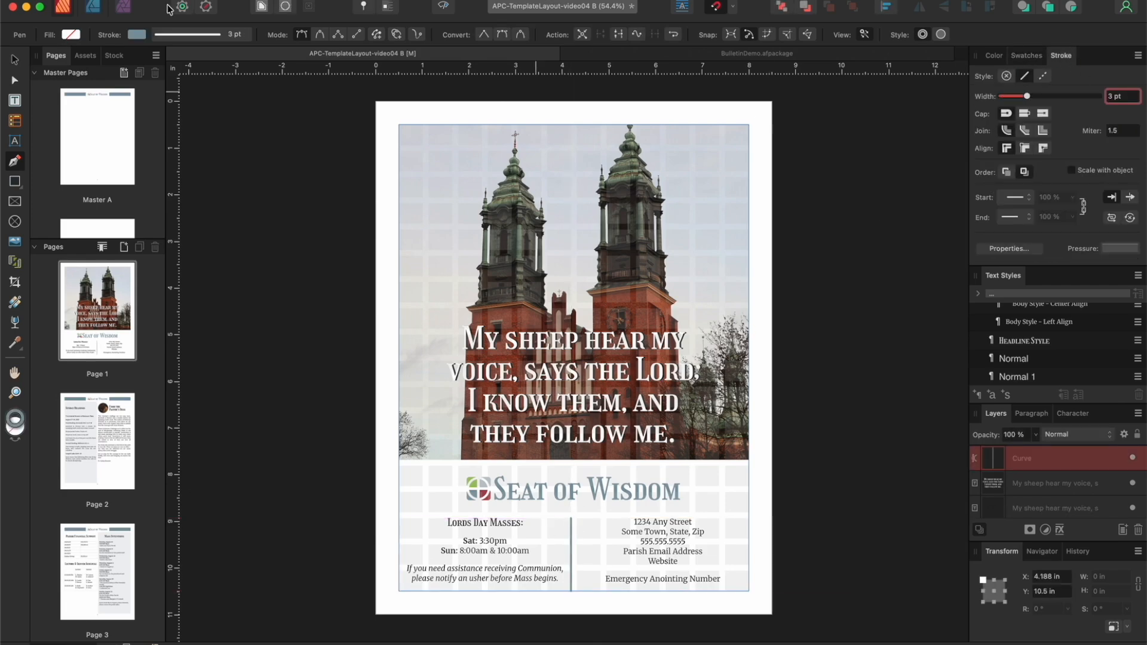
{"action": "key", "text": "v"}
{"action": "left_click_drag", "start_coordinate": [572, 532], "coordinate": [574, 531]}
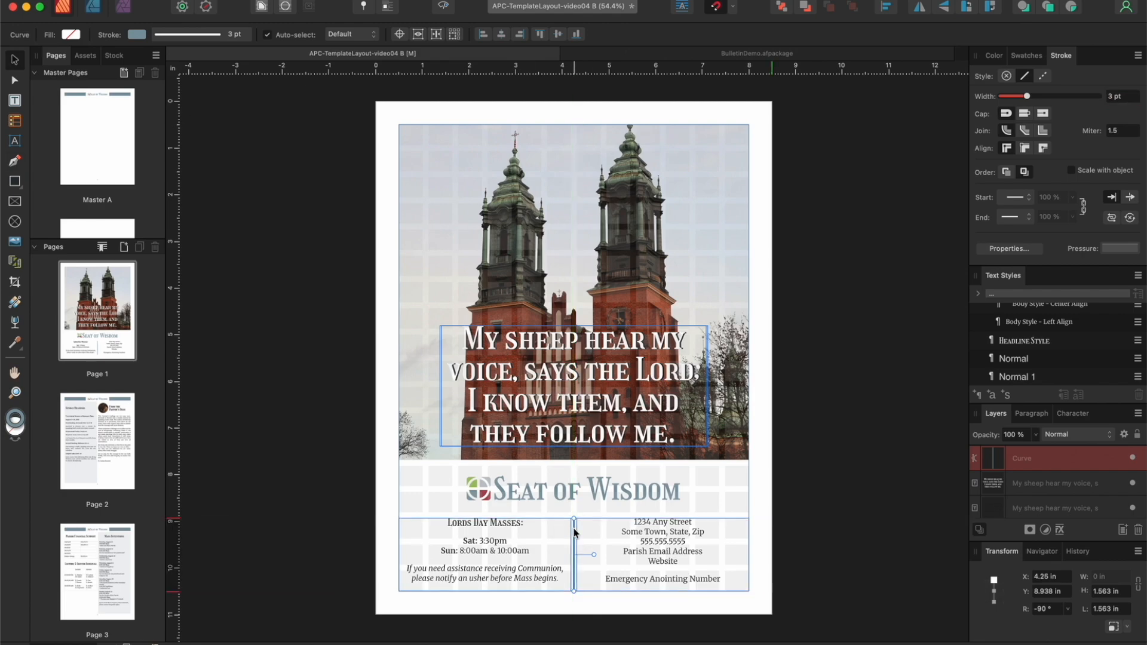
Step: On page 4, draw a vertical line about 9.25 in long between the Featured Events columns, center it on the page, and check the preview
{"action": "scroll", "coordinate": [102, 466], "scroll_direction": "down", "scroll_amount": 5}
{"action": "left_click", "coordinate": [102, 467]}
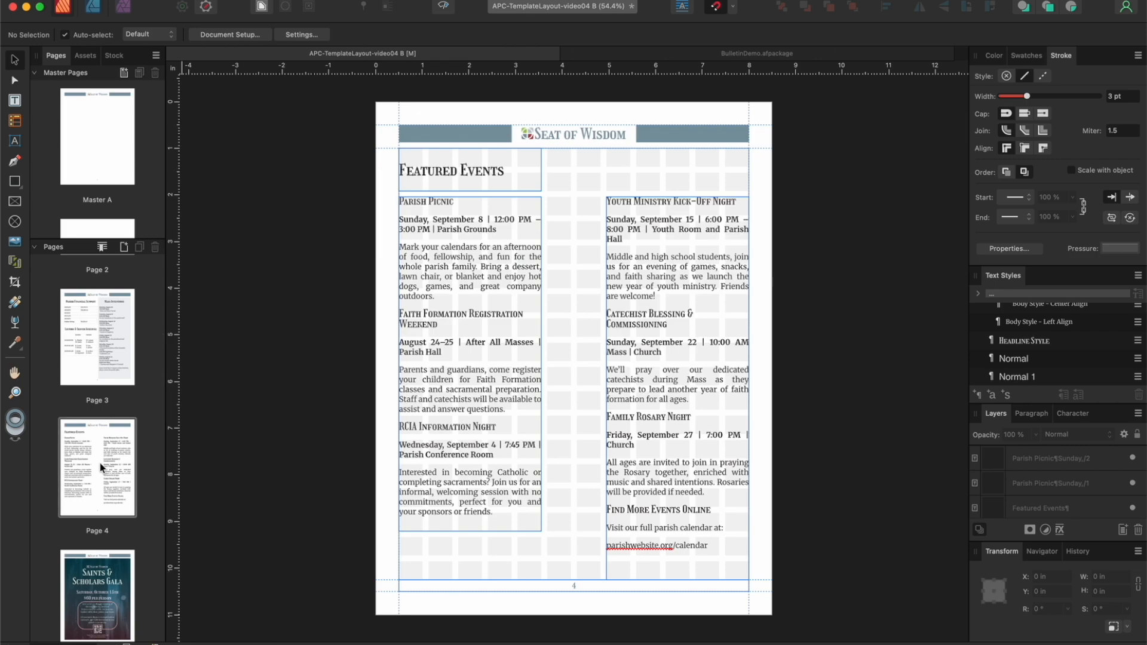
{"action": "left_click", "coordinate": [15, 161]}
{"action": "left_click", "coordinate": [571, 148]}
{"action": "left_click", "coordinate": [571, 580]}
{"action": "left_click", "coordinate": [15, 59]}
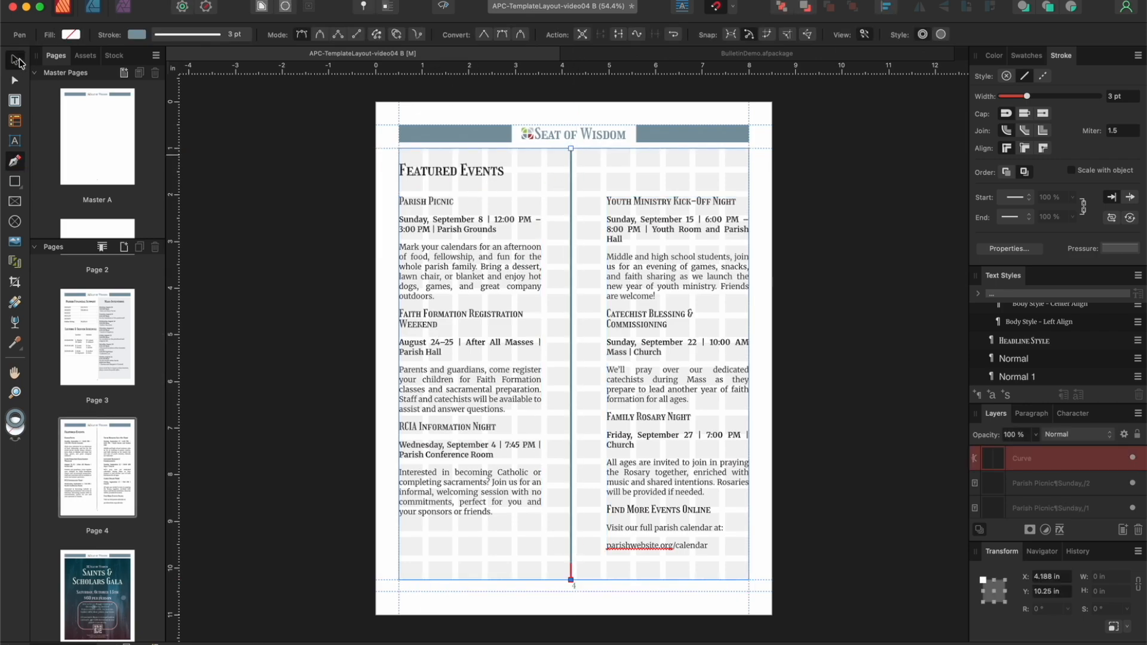
{"action": "left_click_drag", "start_coordinate": [571, 200], "coordinate": [573, 201]}
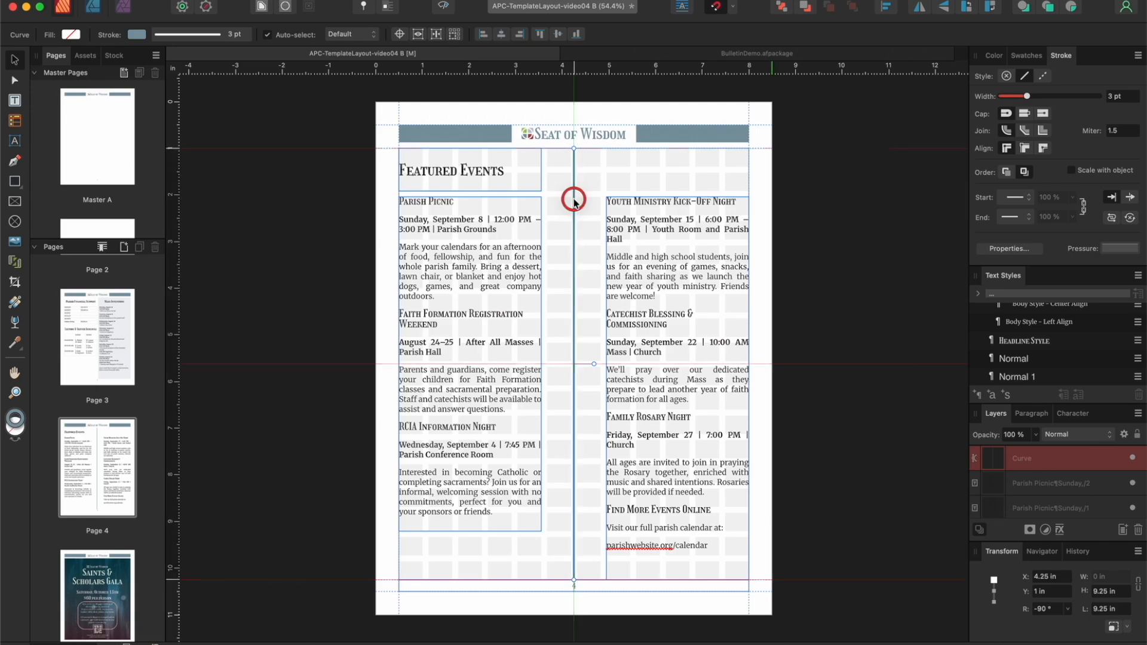
{"action": "left_click", "coordinate": [444, 6]}
{"action": "left_click", "coordinate": [444, 6]}
Step: On page 8, draw a horizontal line about 3.44 in long between the Rosary times and the Sacraments title, nudge it up, and check the preview
{"action": "scroll", "coordinate": [117, 458], "scroll_direction": "down", "scroll_amount": 8}
{"action": "left_click", "coordinate": [94, 515]}
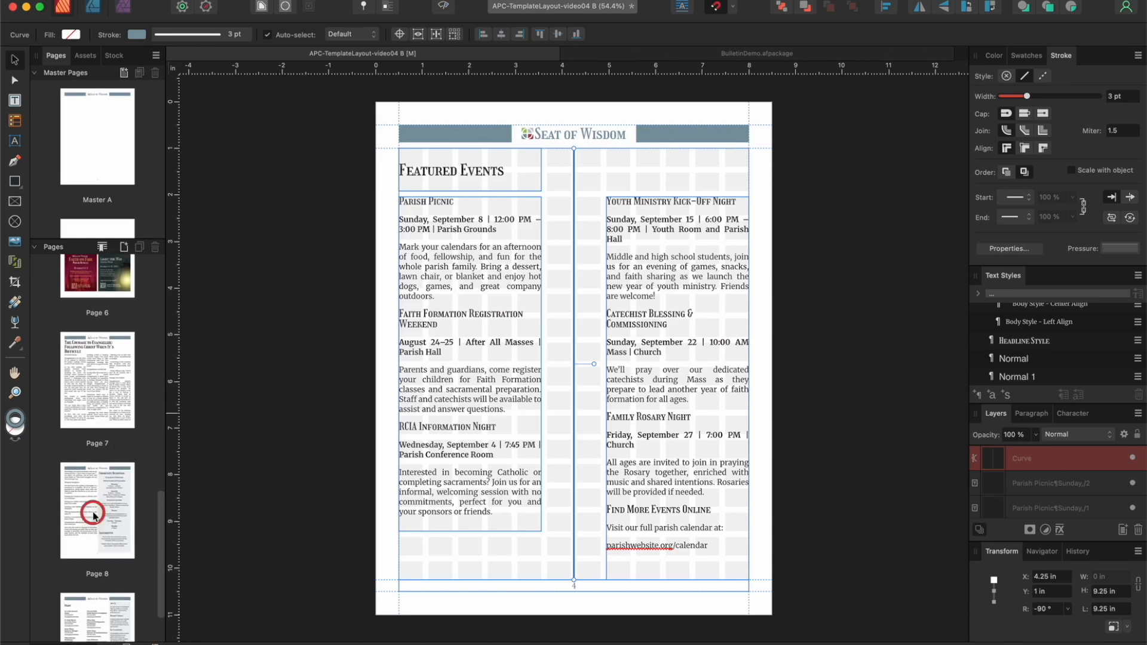
{"action": "key", "text": "p"}
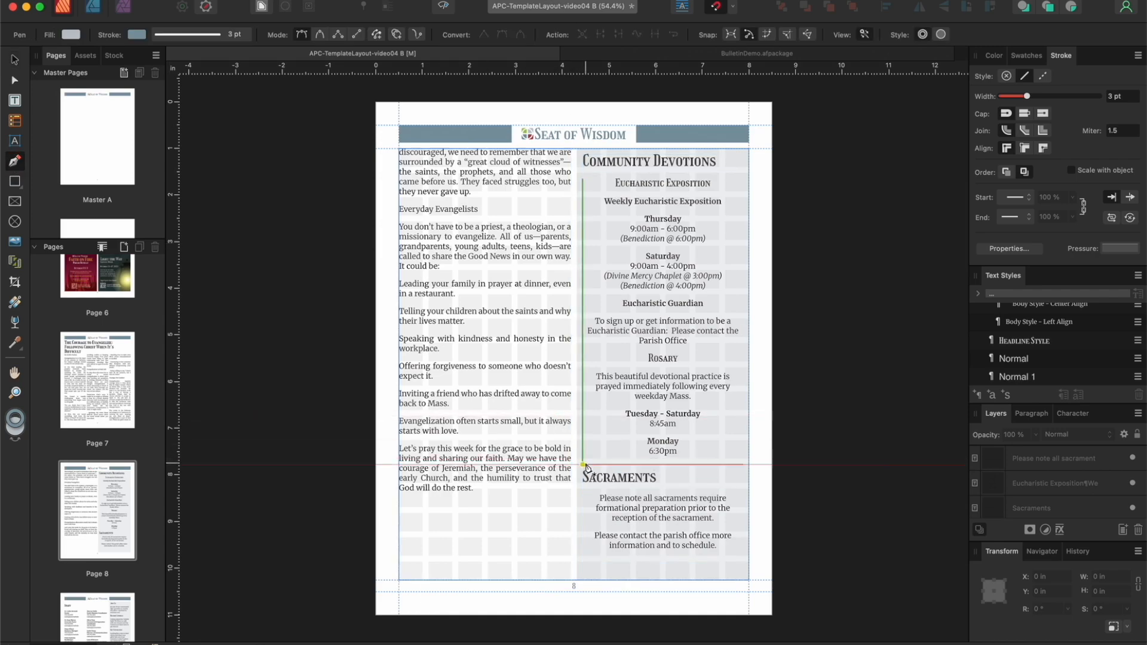
{"action": "left_click", "coordinate": [582, 464]}
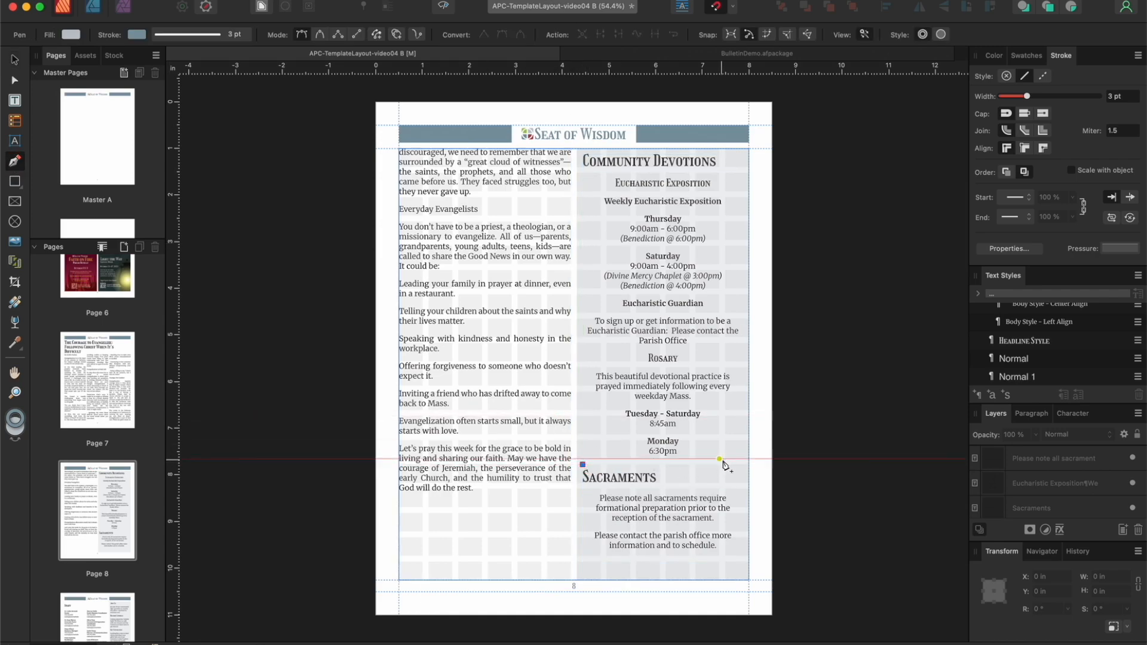
{"action": "left_click", "coordinate": [742, 464]}
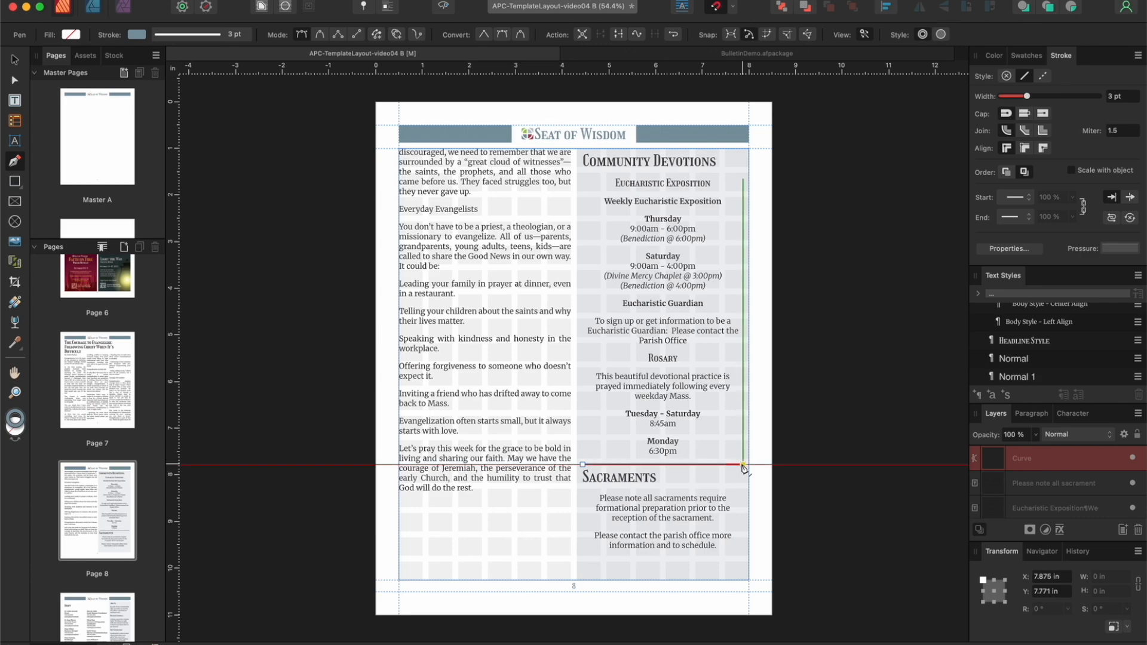
{"action": "key", "text": "v"}
{"action": "left_click_drag", "start_coordinate": [693, 465], "coordinate": [687, 458]}
{"action": "left_click", "coordinate": [445, 8]}
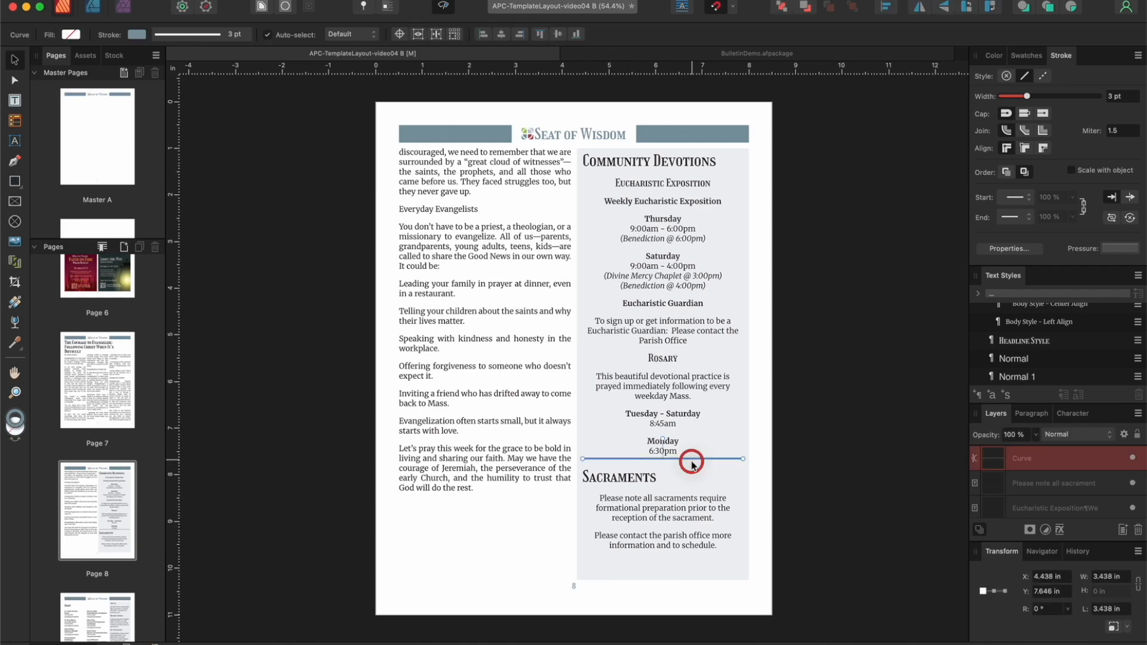
{"action": "left_click", "coordinate": [760, 441]}
{"action": "left_click", "coordinate": [445, 8]}
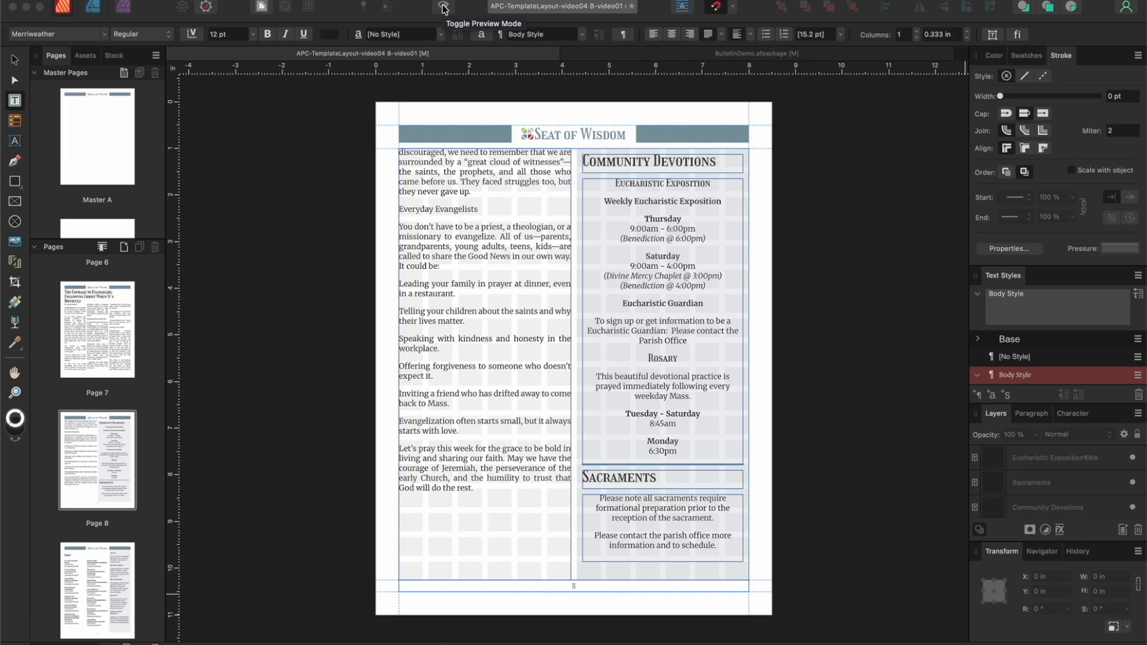
Step: On page 7, tighten the article title's tracking to -10‰ and insert a line break before "Following"
{"action": "left_click", "coordinate": [97, 319]}
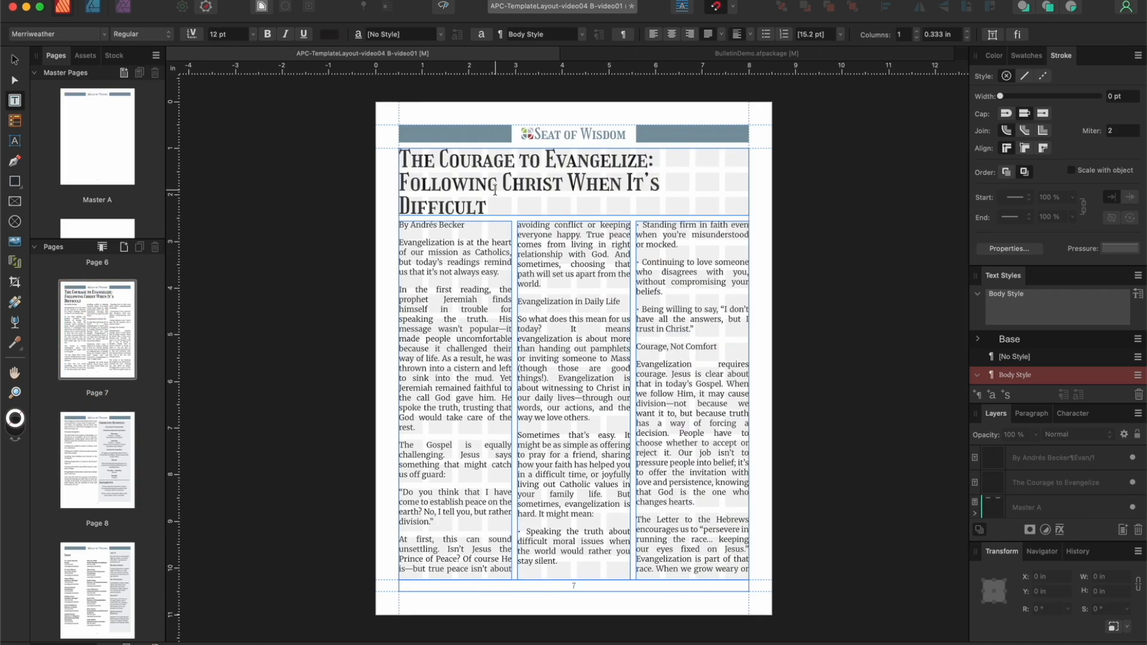
{"action": "left_click_drag", "start_coordinate": [493, 203], "coordinate": [399, 154]}
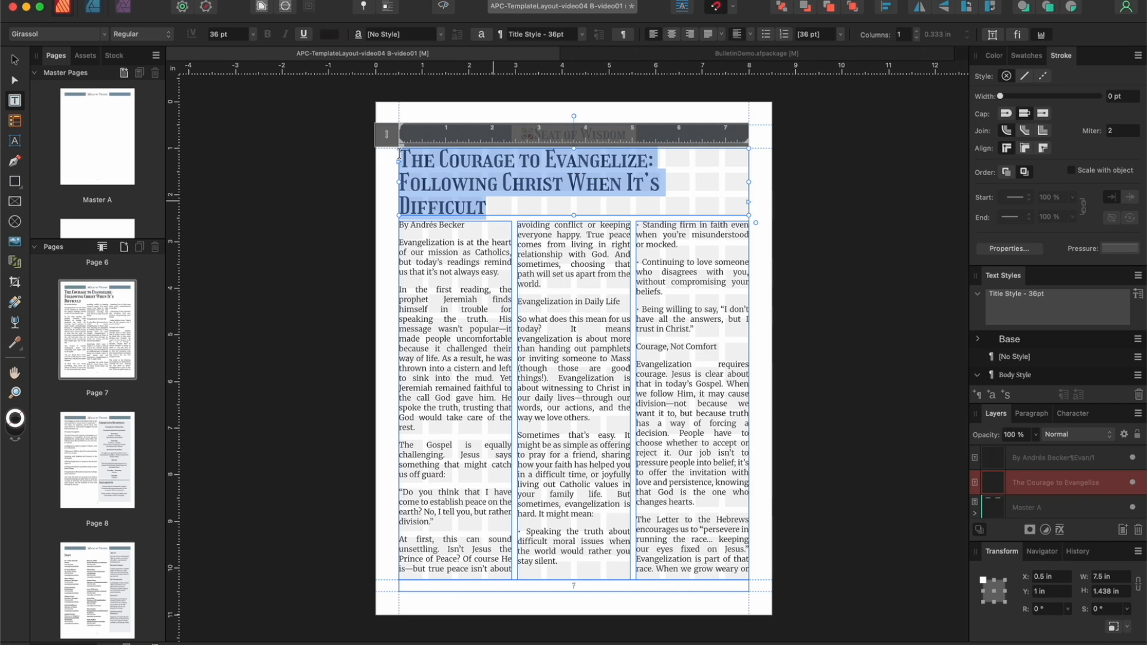
{"action": "key", "text": "alt+Left"}
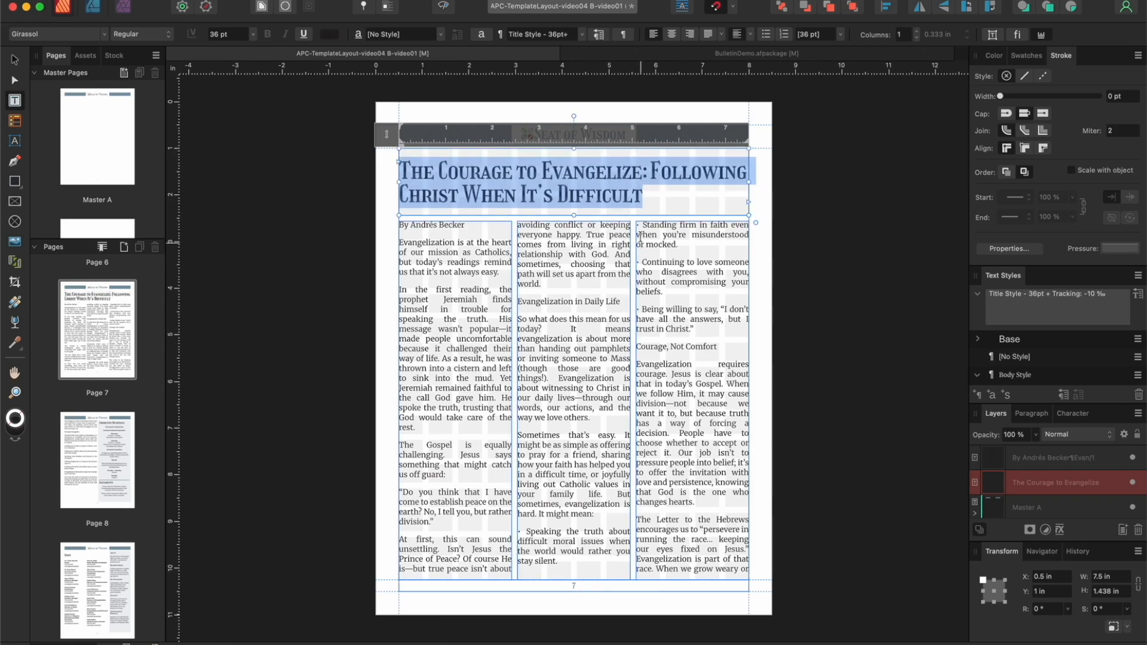
{"action": "left_click", "coordinate": [650, 171]}
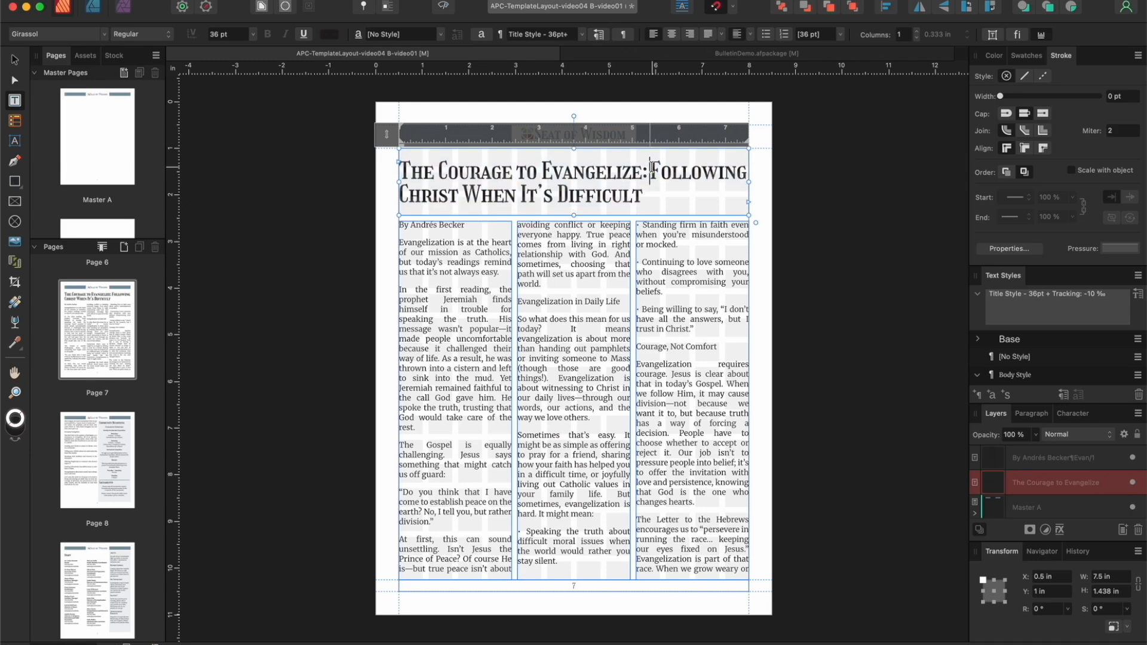
{"action": "key", "text": "Return"}
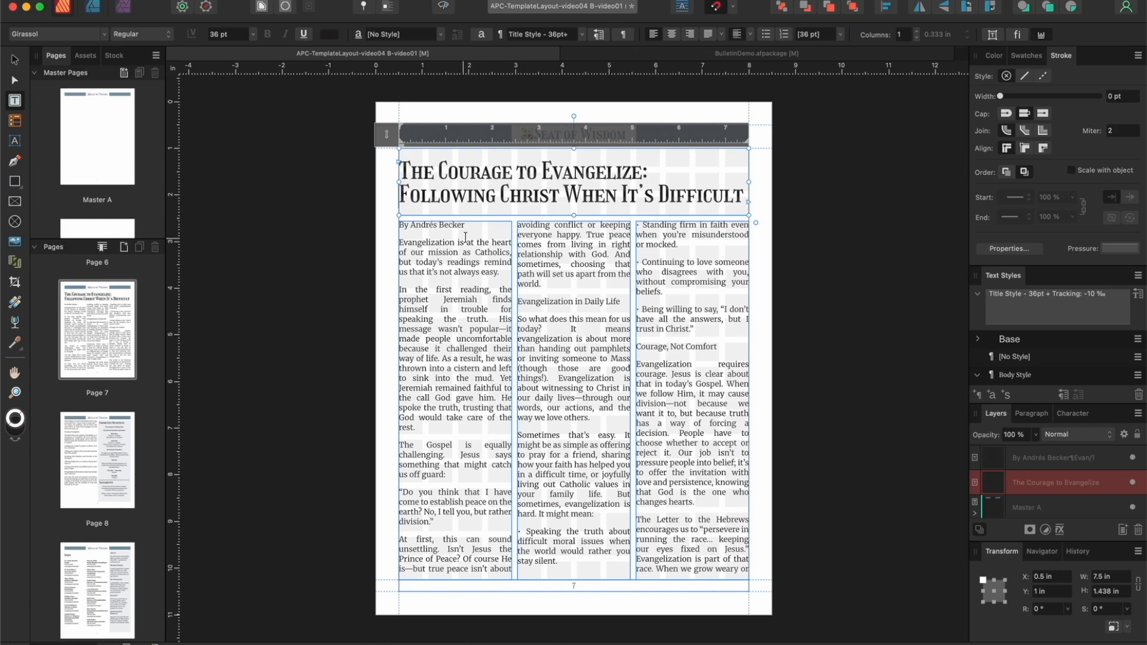
Step: Italicize the author byline at the start of the page 7 article
{"action": "left_click", "coordinate": [446, 226]}
{"action": "left_click_drag", "start_coordinate": [447, 225], "coordinate": [392, 227]}
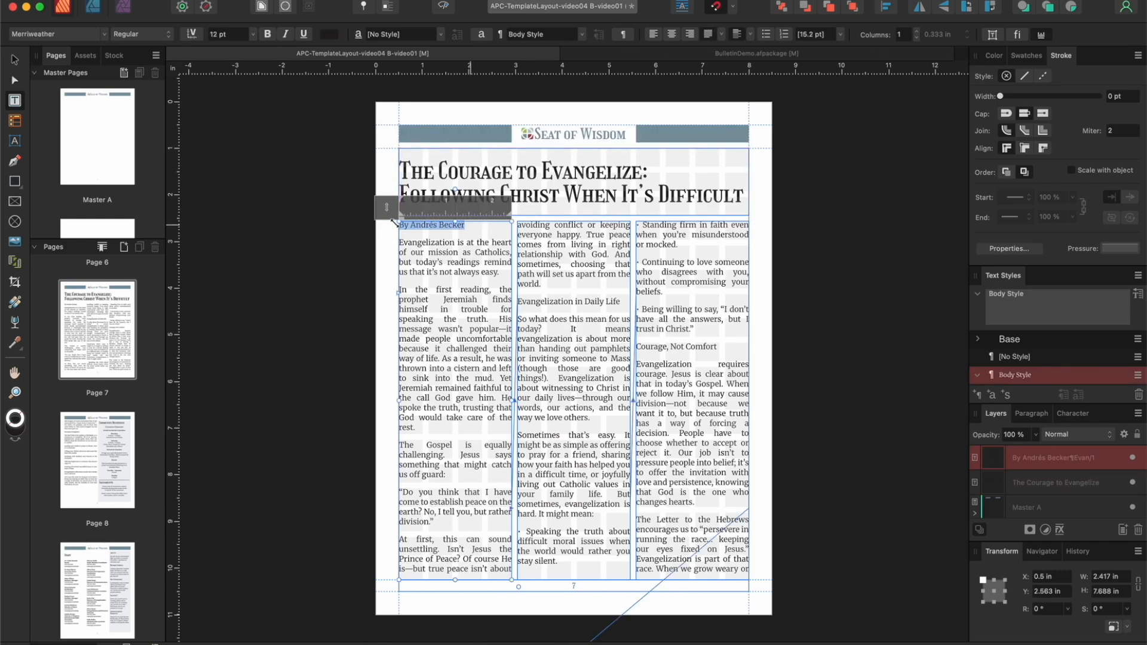
{"action": "left_click", "coordinate": [286, 36]}
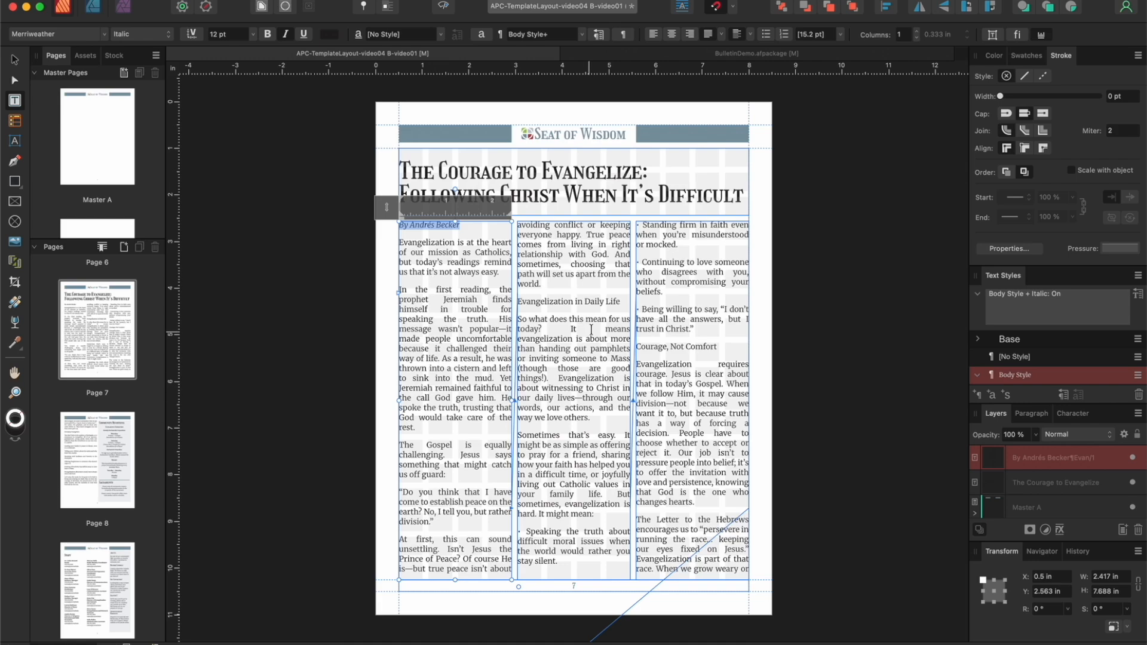
Step: Apply the Headline Style to the "Evangelization in Daily Life" subheading and tighten its tracking to -20‰
{"action": "left_click_drag", "start_coordinate": [622, 302], "coordinate": [515, 301]}
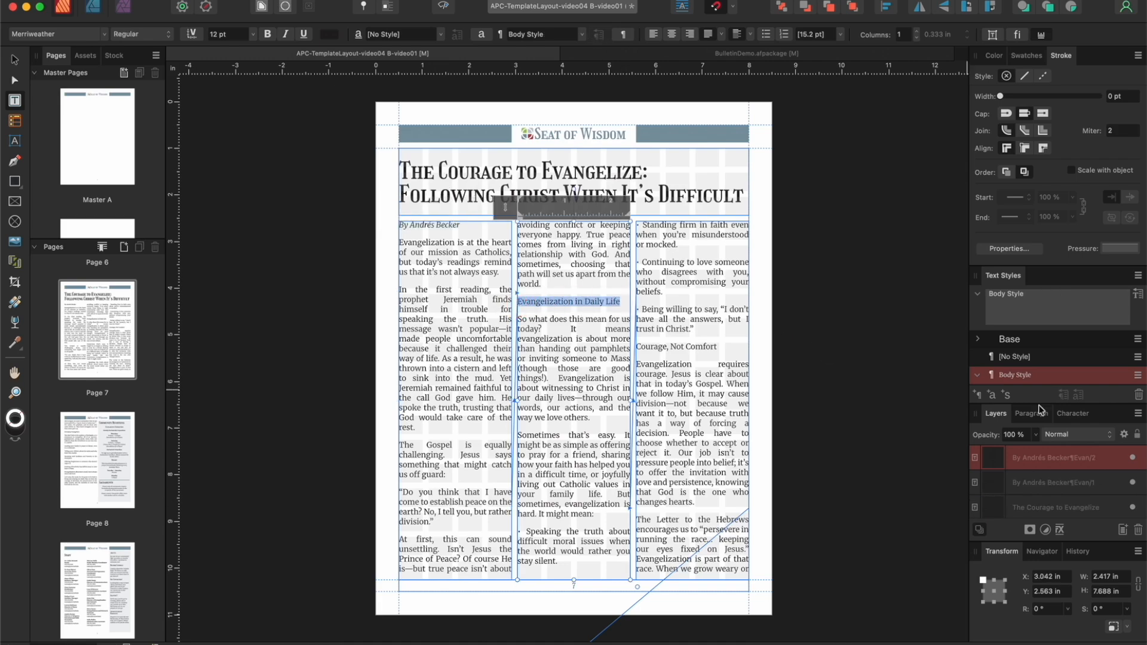
{"action": "scroll", "coordinate": [1041, 360], "scroll_direction": "down", "scroll_amount": 3}
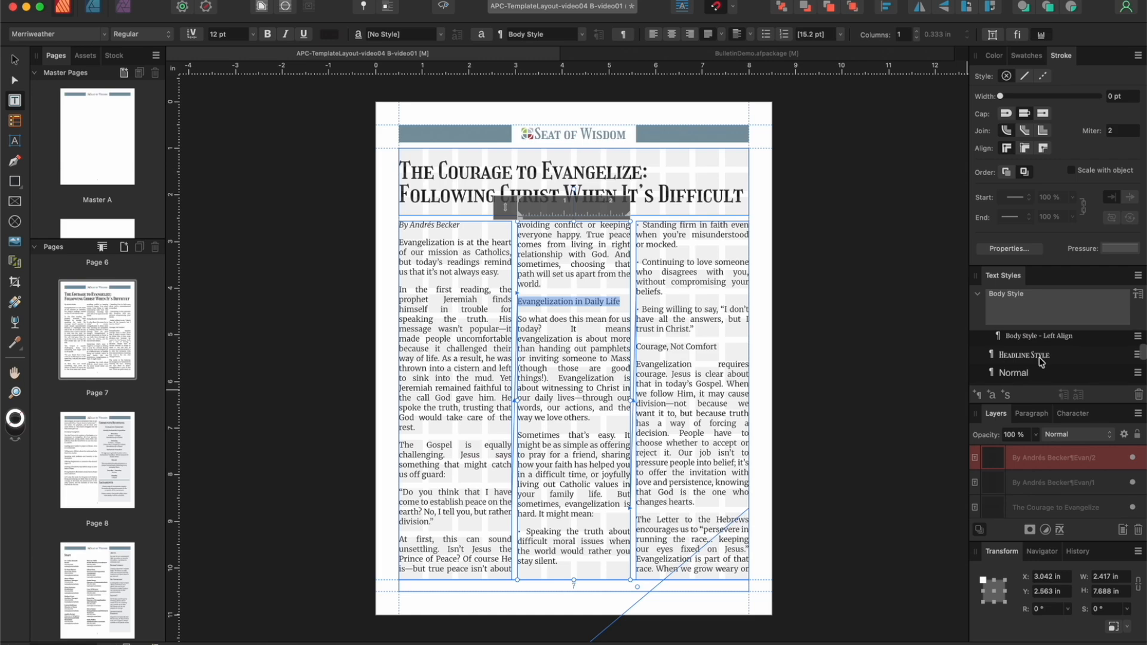
{"action": "left_click", "coordinate": [1041, 356]}
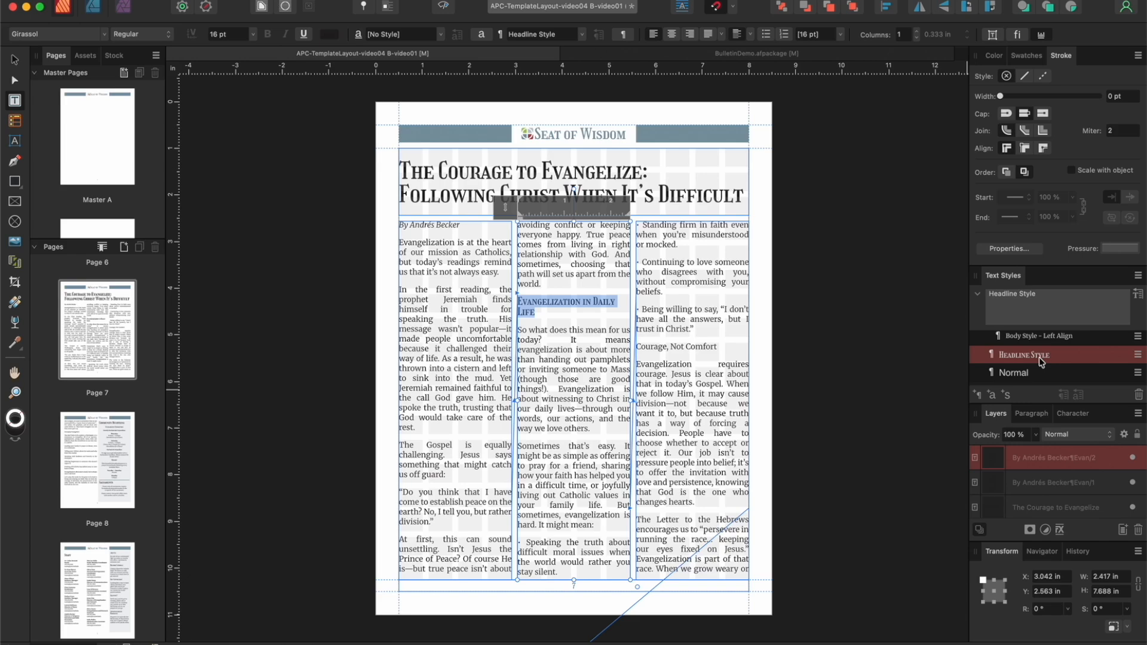
{"action": "key", "text": "alt+Left"}
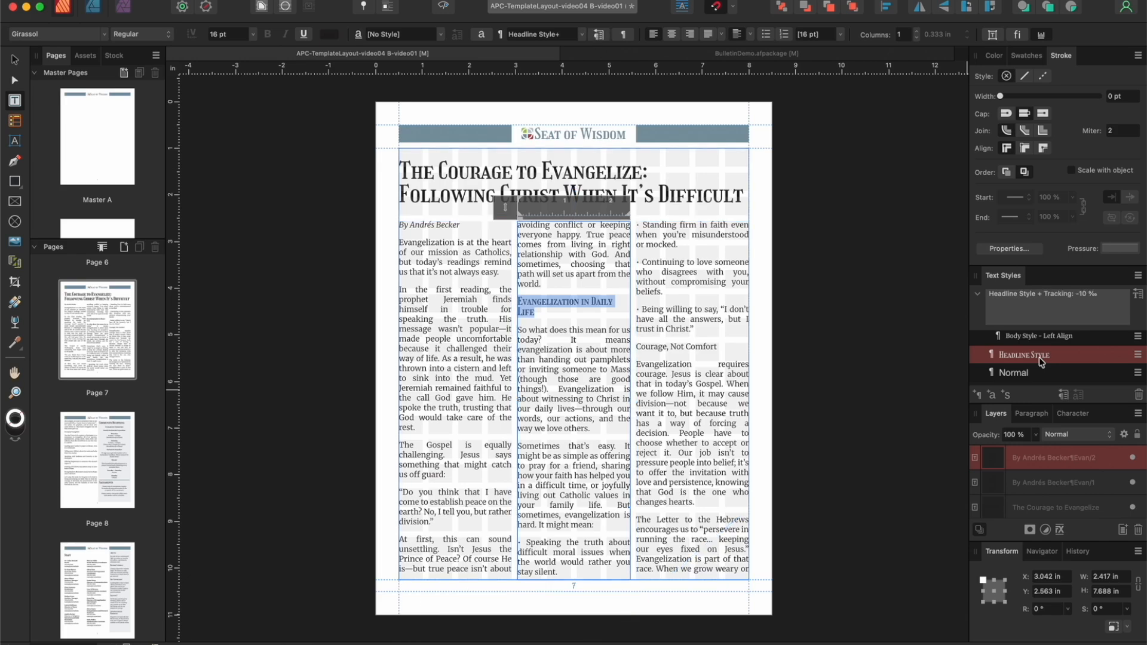
{"action": "key", "text": "alt+Left"}
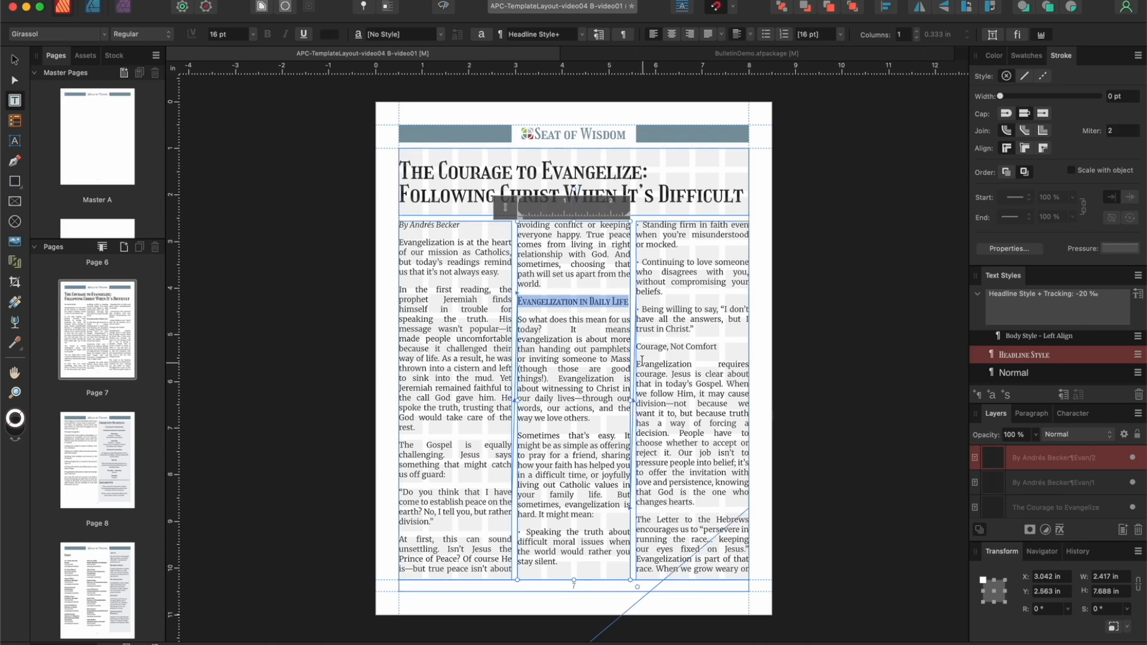
Step: Apply the Headline Style to the "Courage, Not Comfort" subheading in the third column of page 7
{"action": "left_click", "coordinate": [721, 347]}
{"action": "left_click_drag", "start_coordinate": [720, 348], "coordinate": [634, 346]}
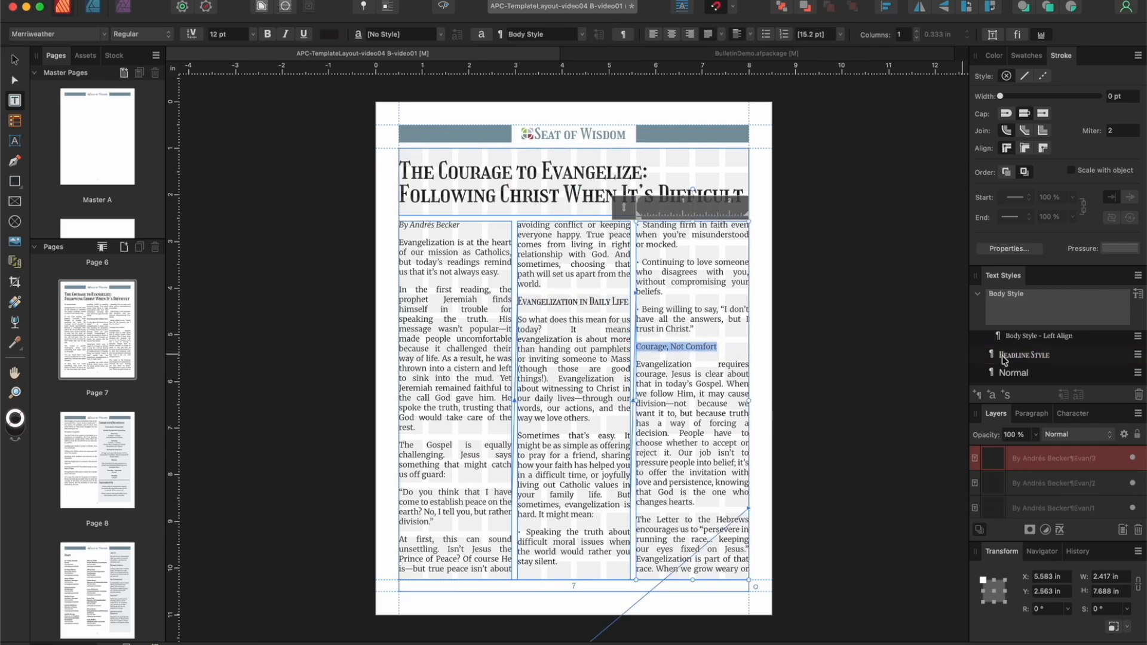
{"action": "left_click", "coordinate": [1023, 357]}
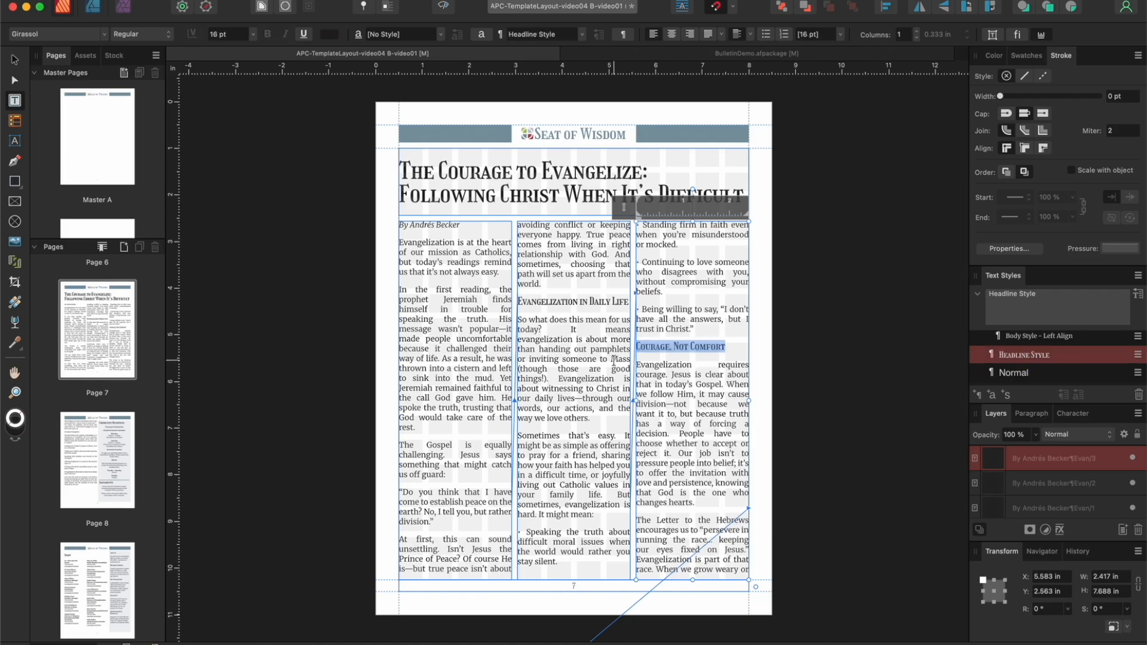
Step: Apply the Headline Style to the "Everyday Evangelists" subheading on page 8
{"action": "scroll", "coordinate": [615, 361], "scroll_direction": "down", "scroll_amount": 1}
{"action": "scroll", "coordinate": [614, 361], "scroll_direction": "down", "scroll_amount": 15}
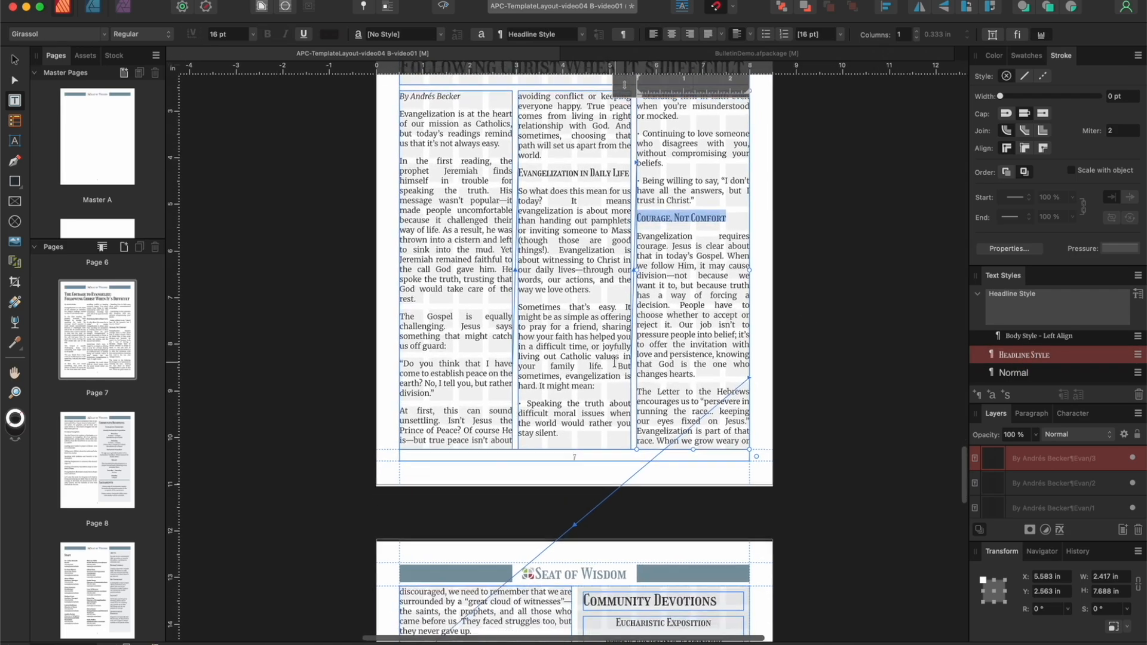
{"action": "scroll", "coordinate": [614, 362], "scroll_direction": "down", "scroll_amount": 2}
{"action": "left_click_drag", "start_coordinate": [484, 303], "coordinate": [400, 303]}
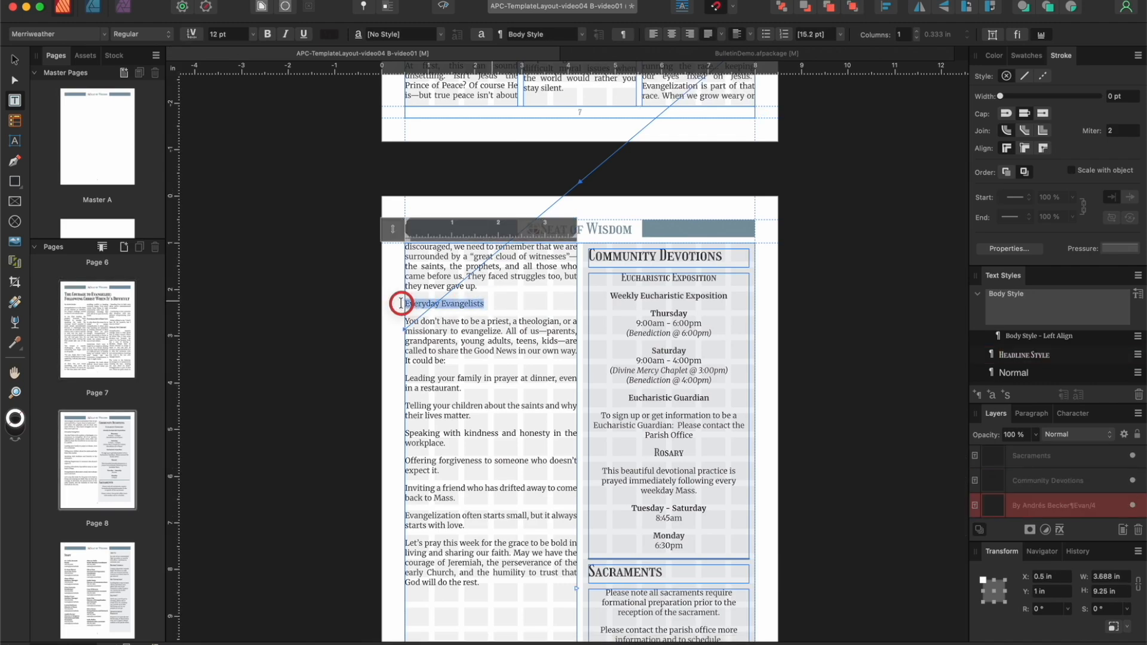
{"action": "left_click", "coordinate": [1045, 356]}
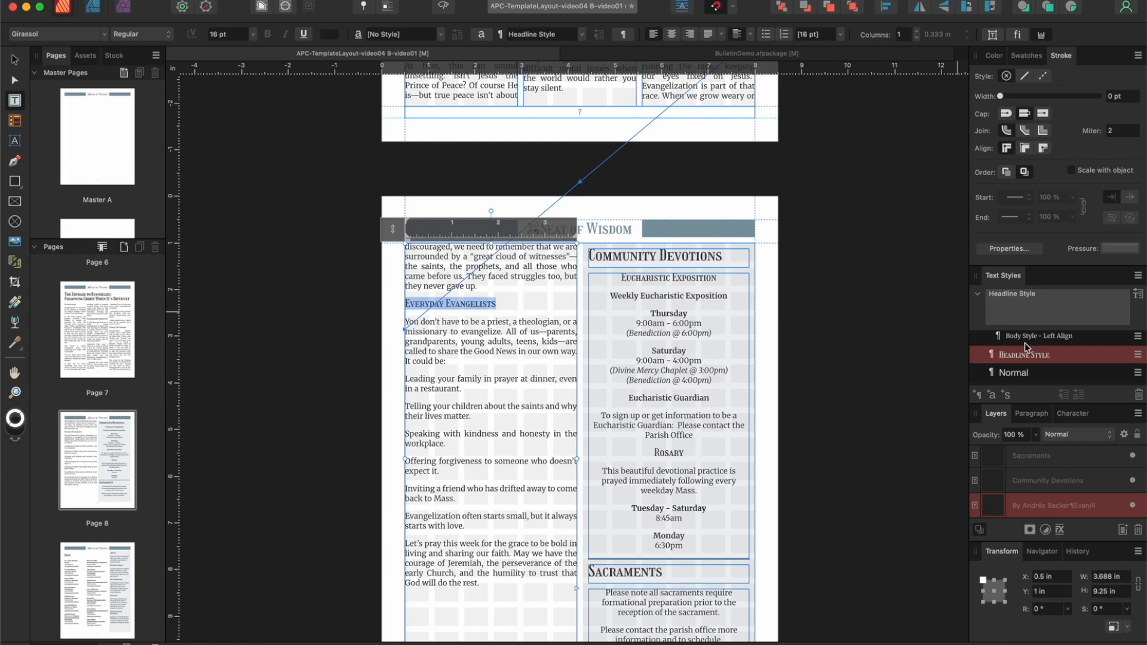
Step: Find a bullet in the Glyph Browser by searching "bullet" and insert it before "Leading your family in prayer" on page 8
{"action": "left_click", "coordinate": [406, 378]}
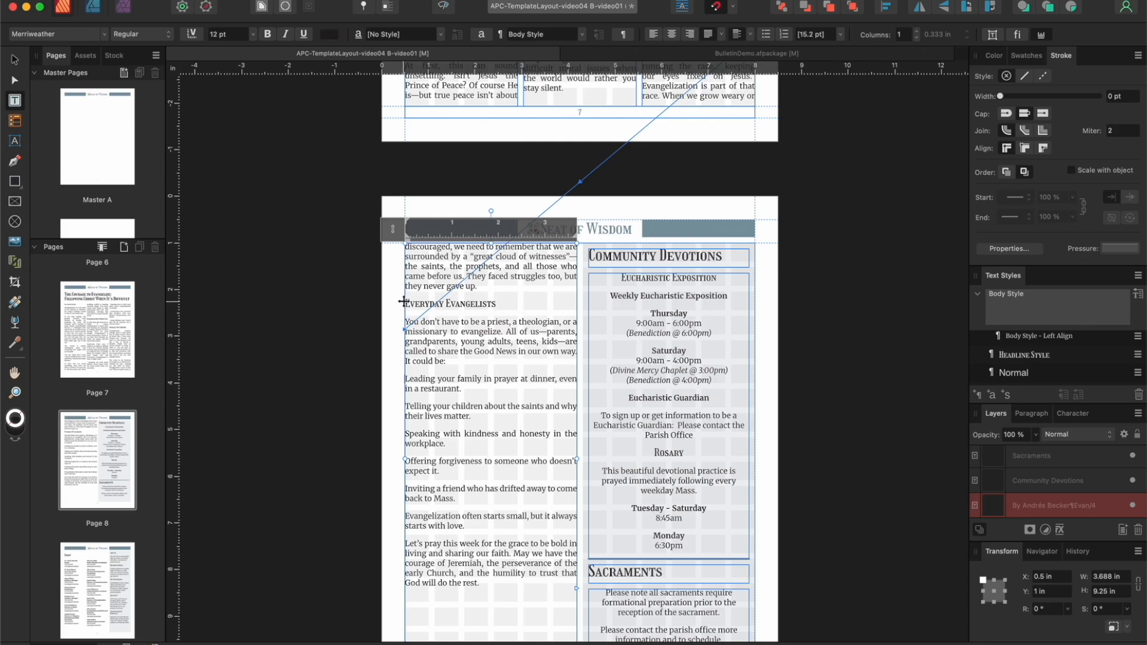
{"action": "left_click", "coordinate": [415, 0]}
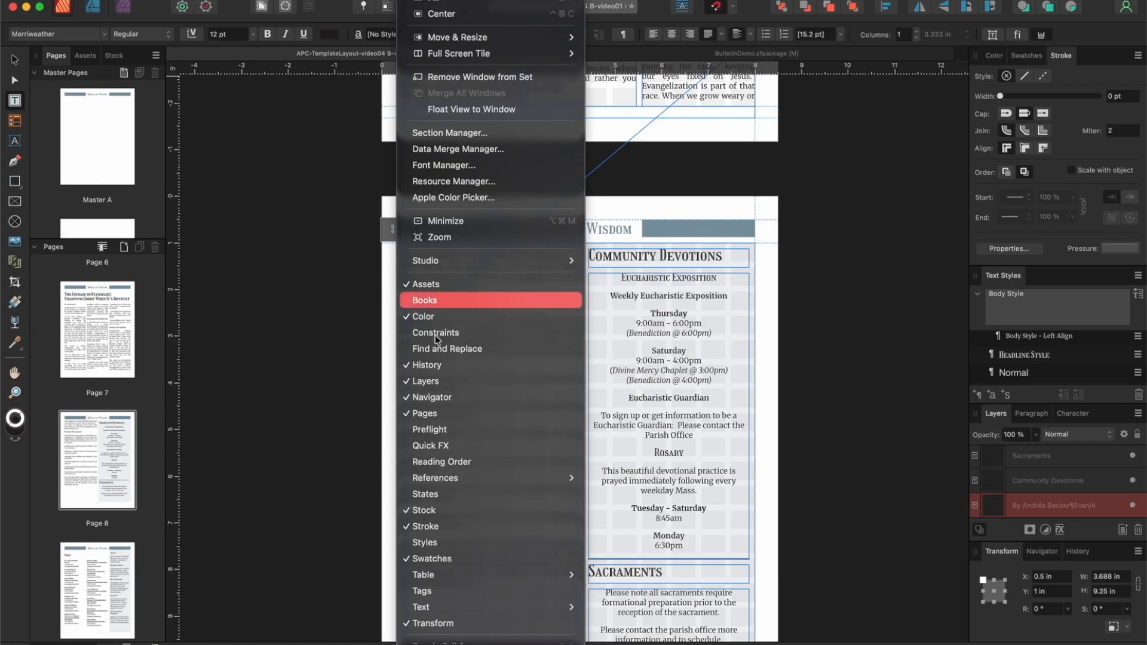
{"action": "mouse_move", "coordinate": [475, 614]}
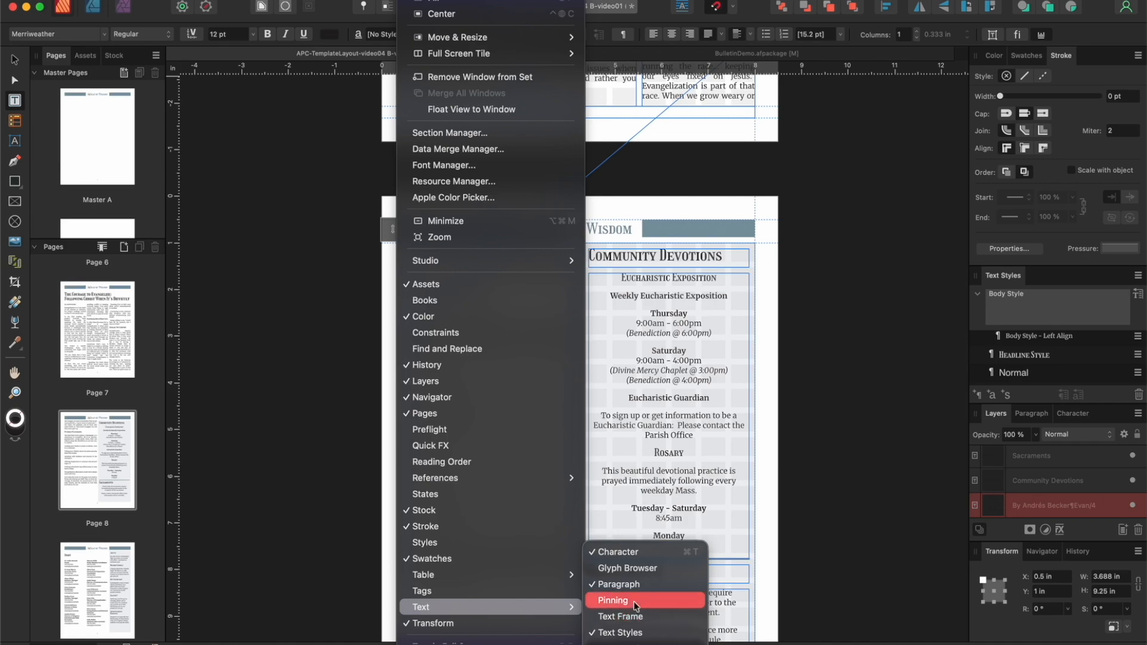
{"action": "left_click", "coordinate": [633, 568]}
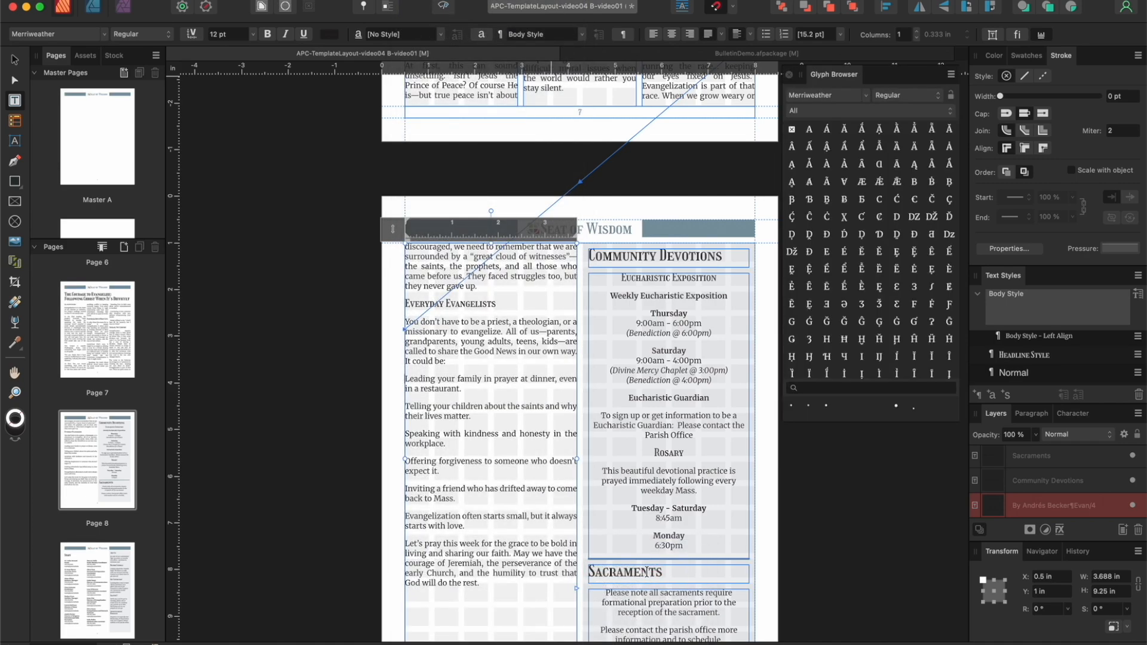
{"action": "left_click", "coordinate": [814, 388]}
{"action": "type", "text": "bullet"}
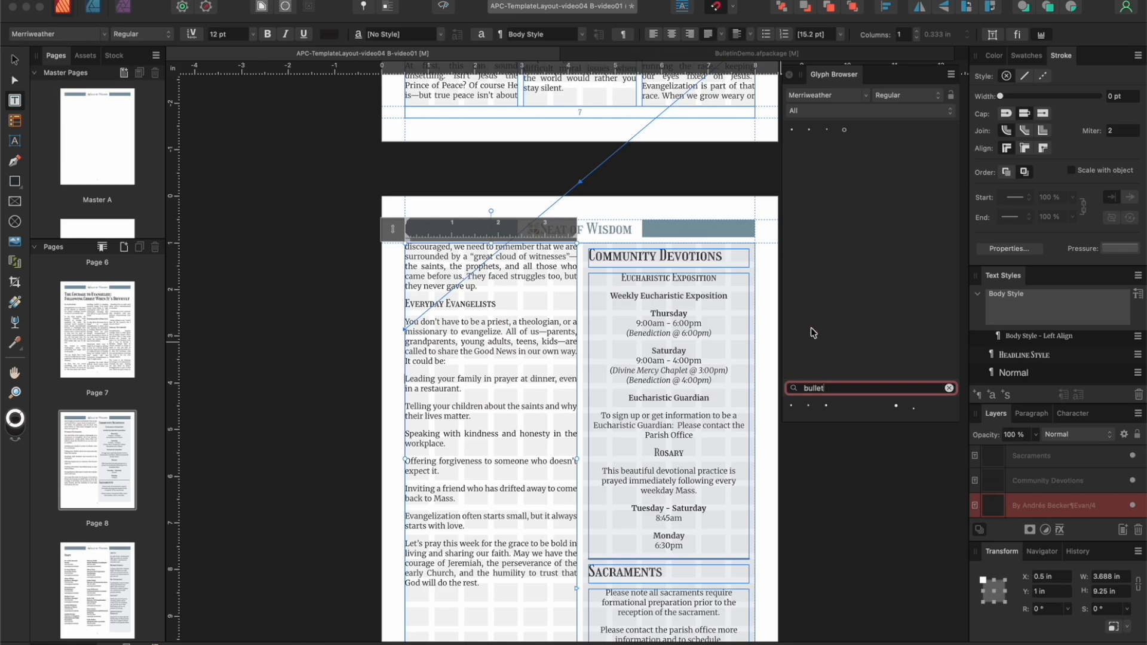
{"action": "double_click", "coordinate": [792, 130]}
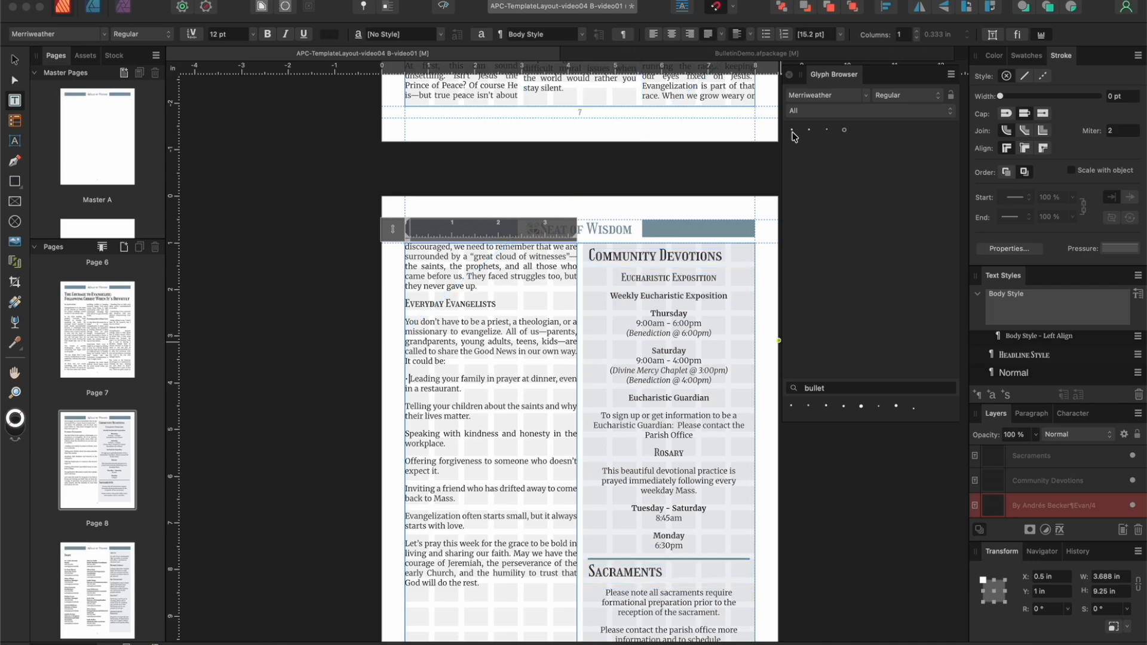
Step: Insert the same bullet and a space before the "Telling your children", "Speaking with kindness" and "Offering forgiveness" paragraphs
{"action": "left_click", "coordinate": [407, 407]}
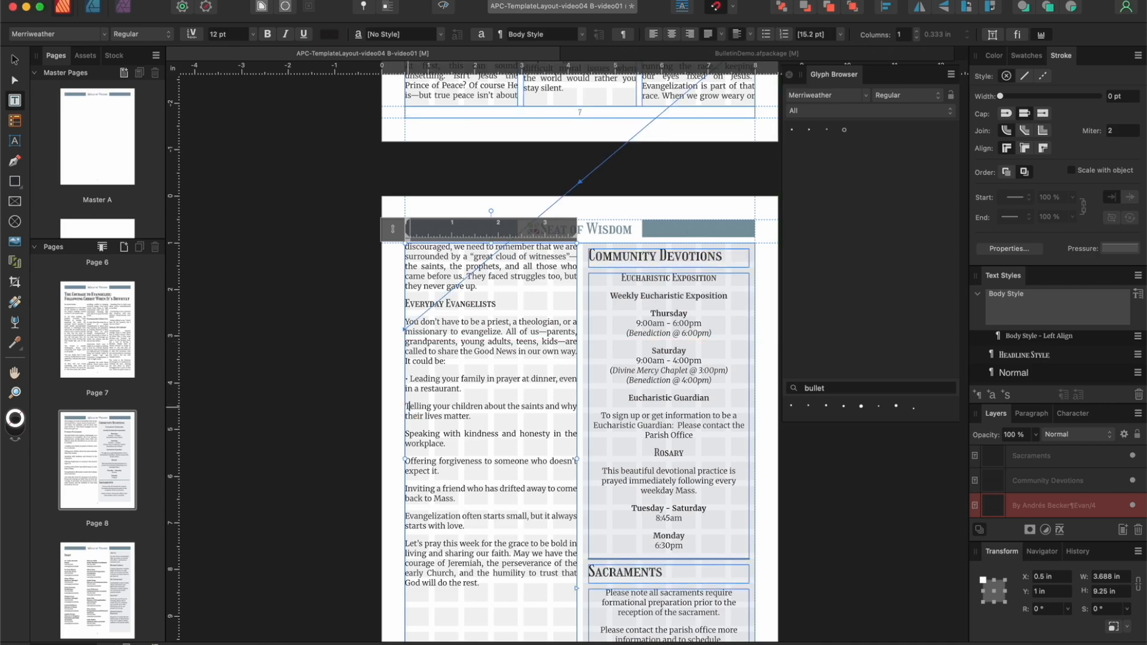
{"action": "double_click", "coordinate": [793, 131]}
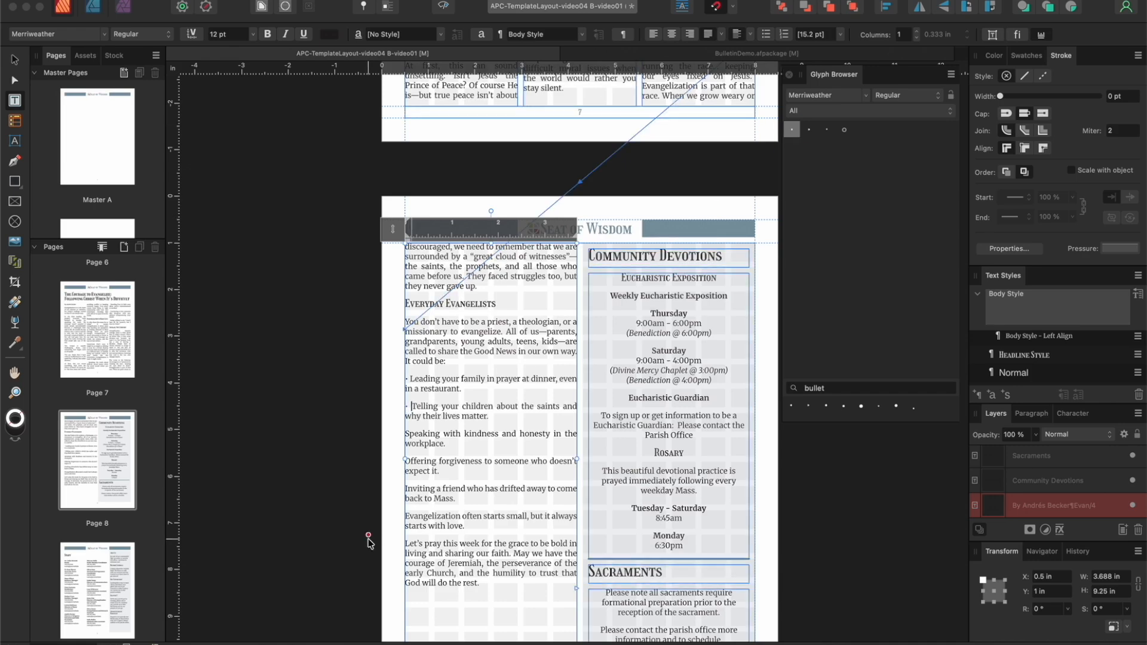
{"action": "double_click", "coordinate": [407, 434]}
{"action": "left_click", "coordinate": [406, 434]}
{"action": "double_click", "coordinate": [792, 129]}
{"action": "left_click", "coordinate": [408, 463]}
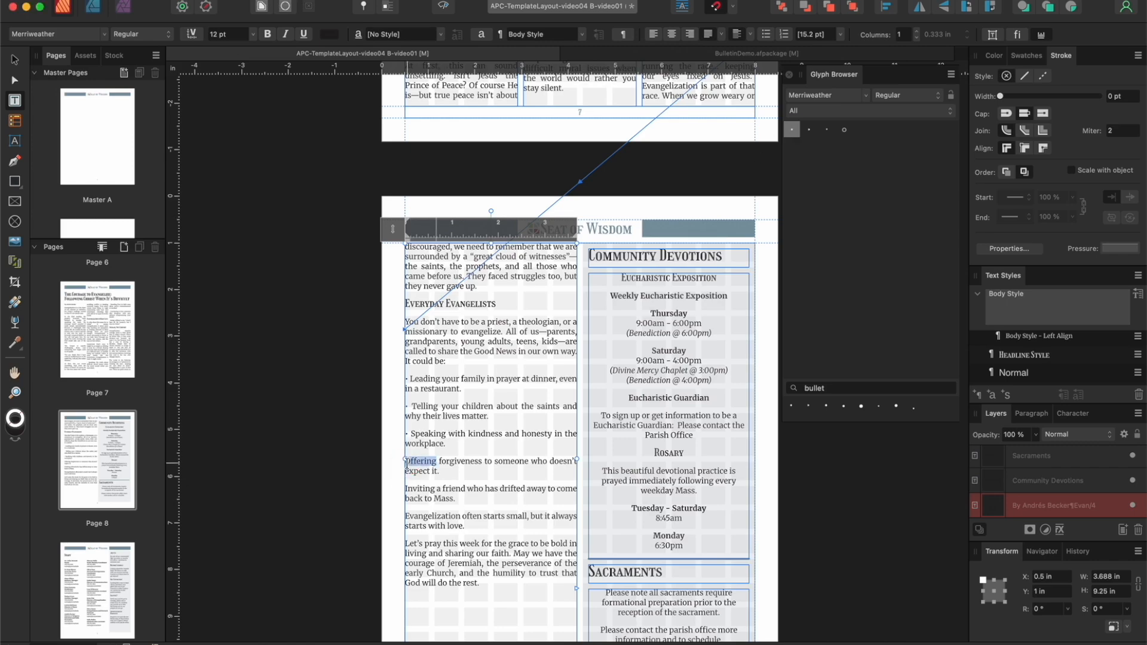
{"action": "double_click", "coordinate": [792, 129]}
Step: Insert the same bullet and a space before the "Inviting a friend" and "Evangelization often starts small" paragraphs
{"action": "double_click", "coordinate": [413, 488]}
{"action": "key", "text": "Left"}
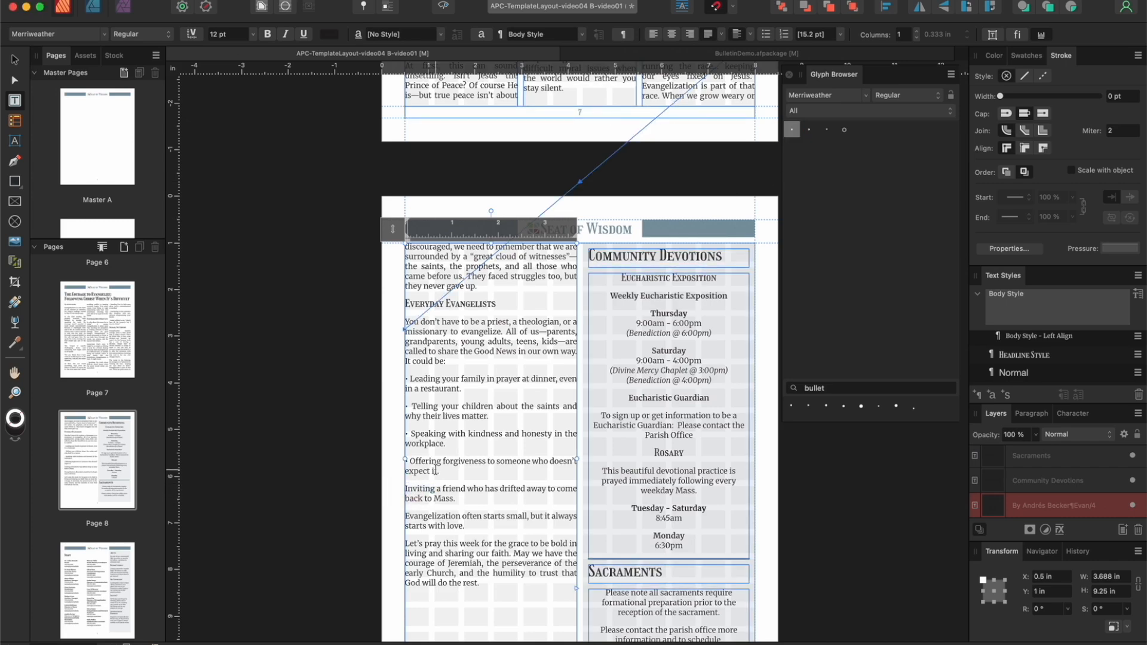
{"action": "double_click", "coordinate": [792, 130]}
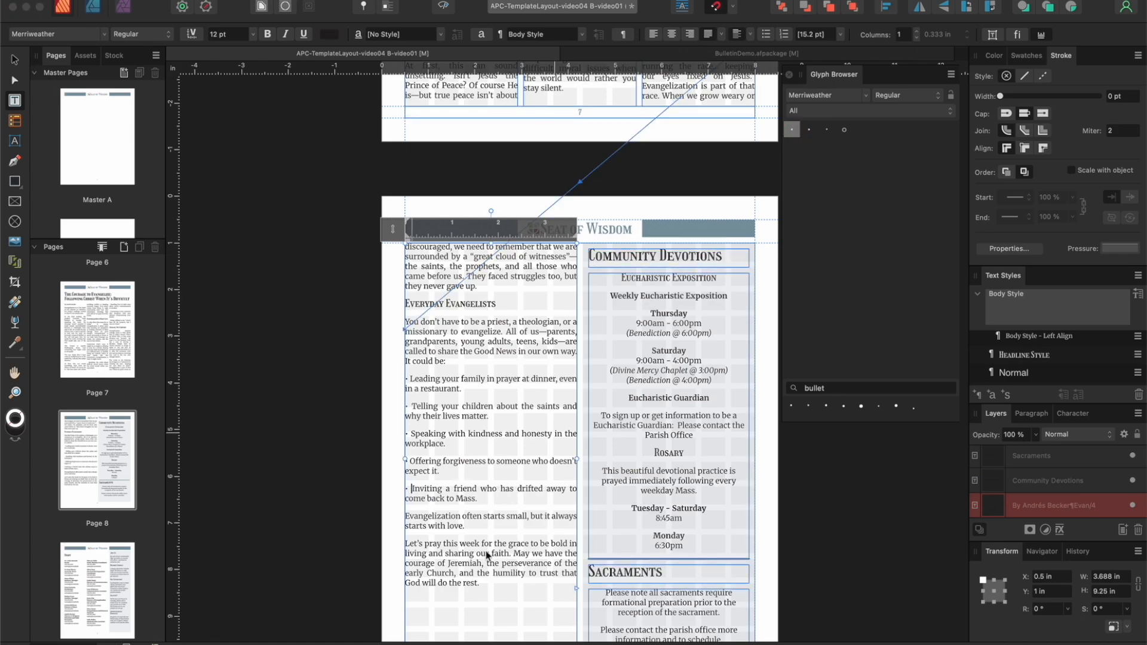
{"action": "double_click", "coordinate": [408, 516]}
{"action": "left_click", "coordinate": [406, 517]}
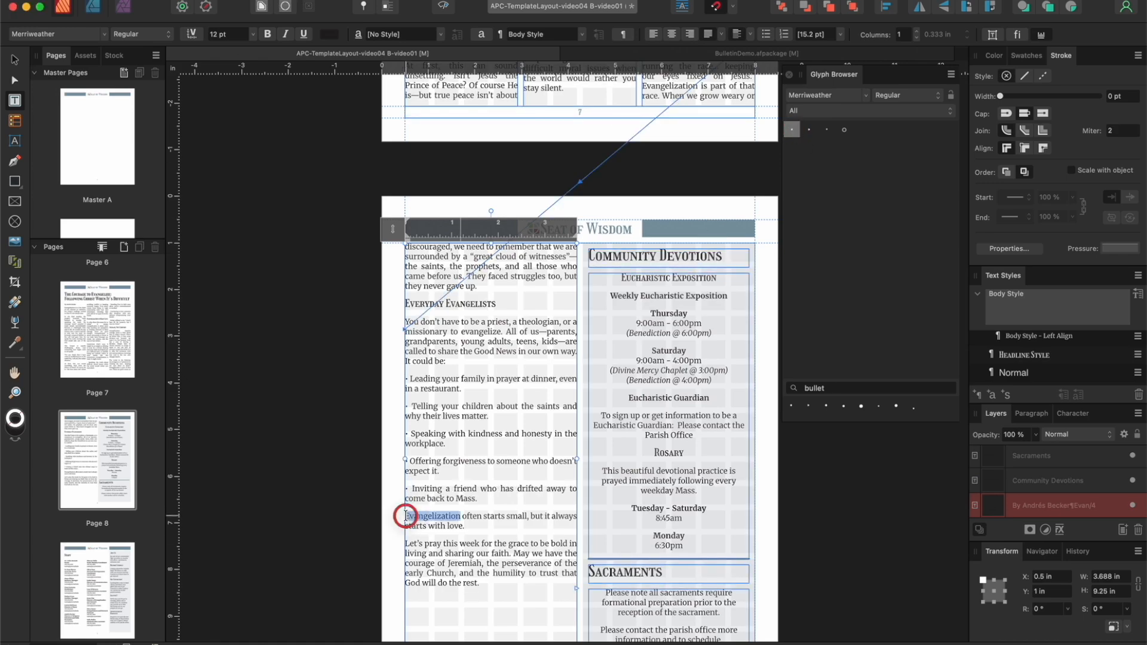
{"action": "double_click", "coordinate": [792, 130]}
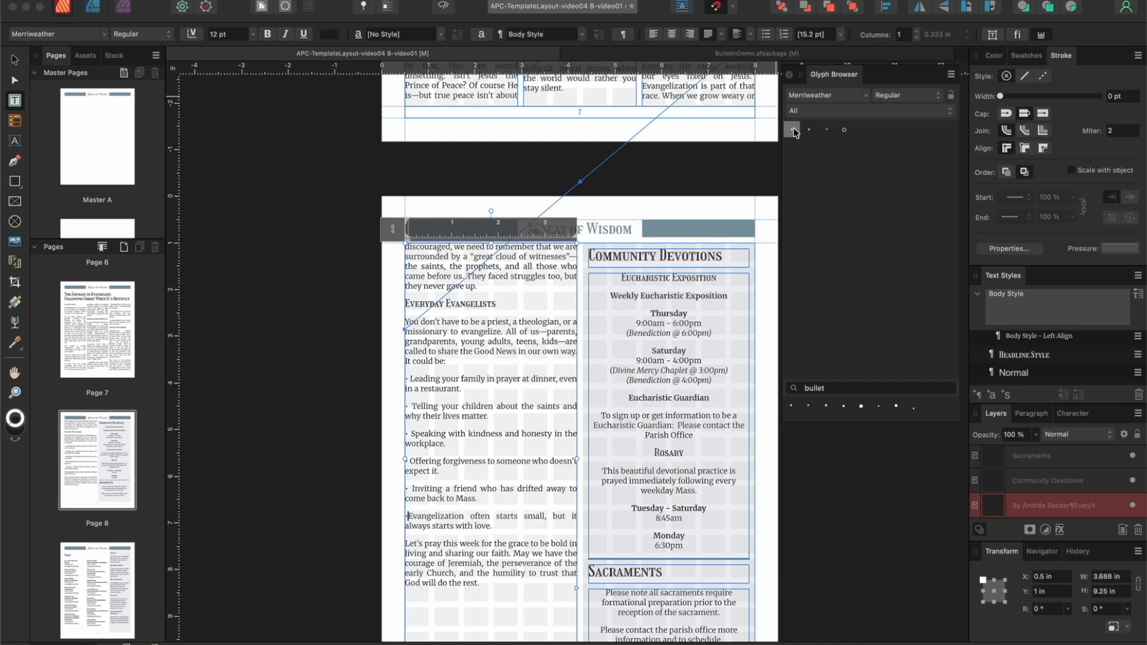
Step: Apply the Body Style - Left Align text style to all six bulleted paragraphs on page 8
{"action": "left_click_drag", "start_coordinate": [494, 525], "coordinate": [401, 382]}
{"action": "scroll", "coordinate": [1068, 346], "scroll_direction": "down", "scroll_amount": 1}
{"action": "scroll", "coordinate": [1068, 347], "scroll_direction": "up", "scroll_amount": 1}
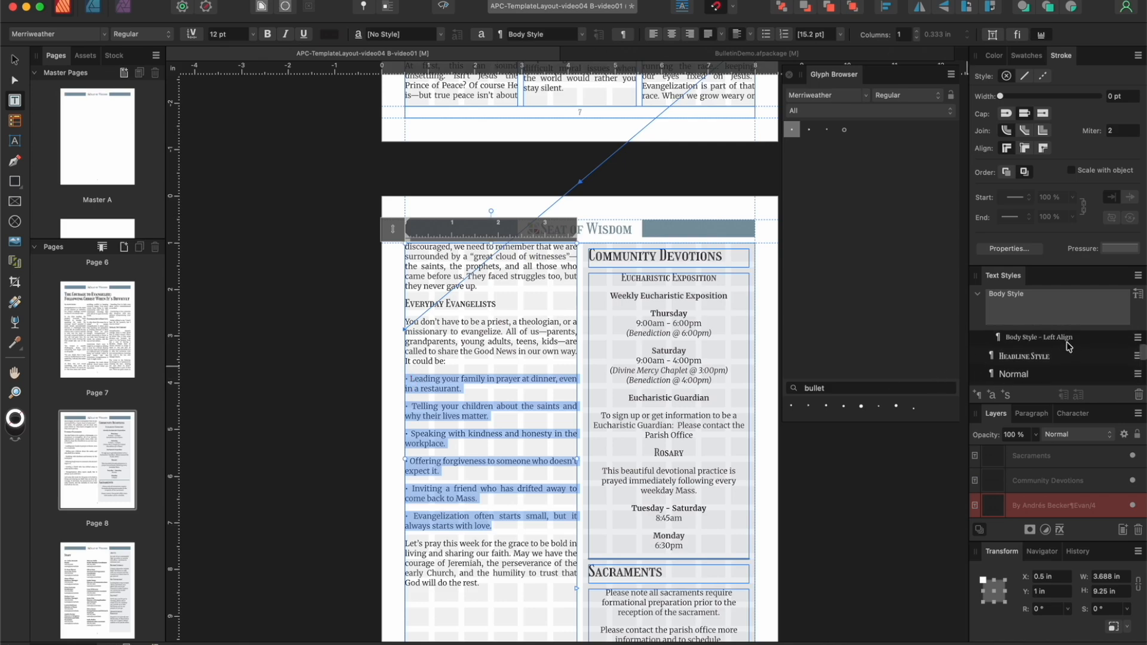
{"action": "left_click", "coordinate": [978, 295]}
{"action": "scroll", "coordinate": [1075, 329], "scroll_direction": "up", "scroll_amount": 2}
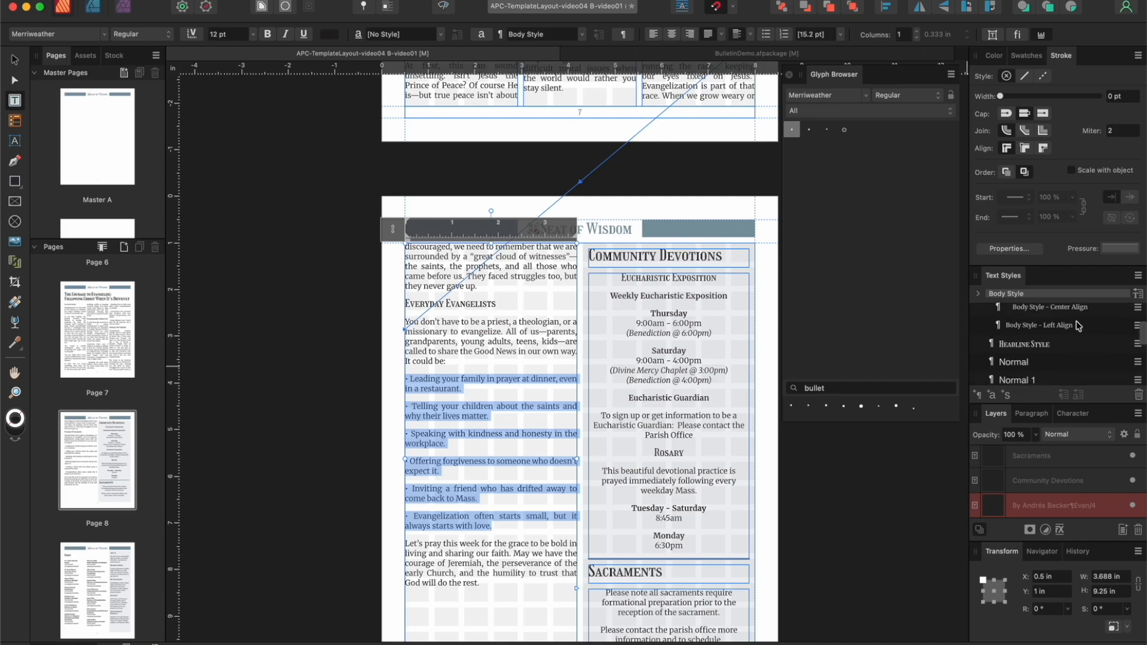
{"action": "left_click", "coordinate": [1067, 340]}
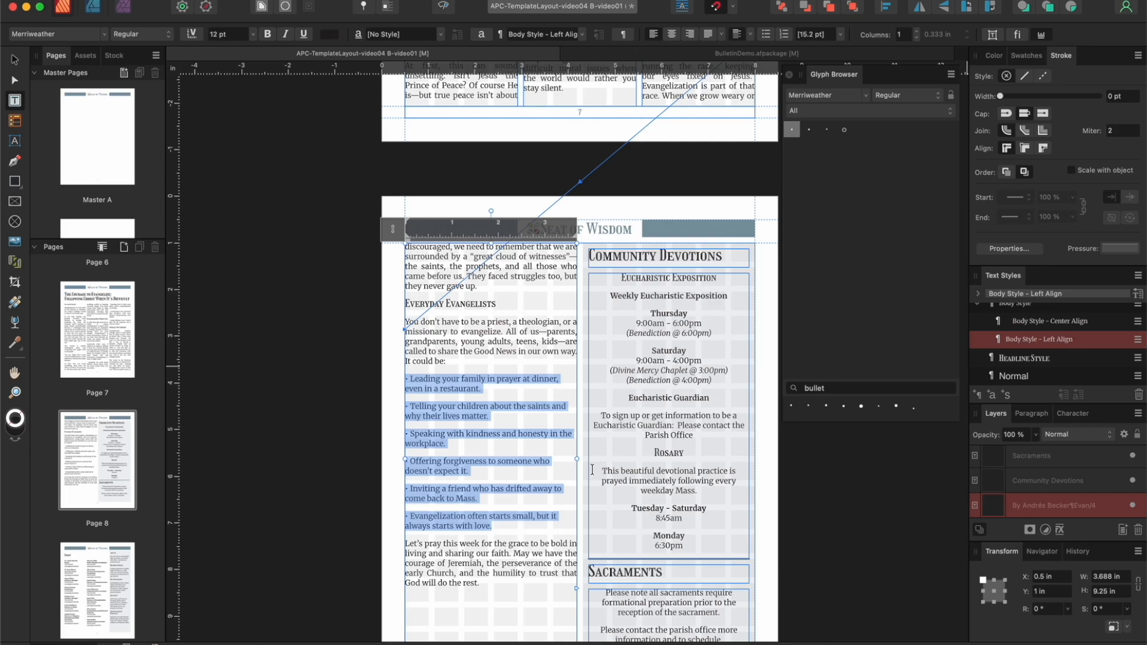
Step: Try to close the gaps between the page 8 bullet items by replacing their paragraph breaks with line breaks
{"action": "left_click", "coordinate": [405, 405]}
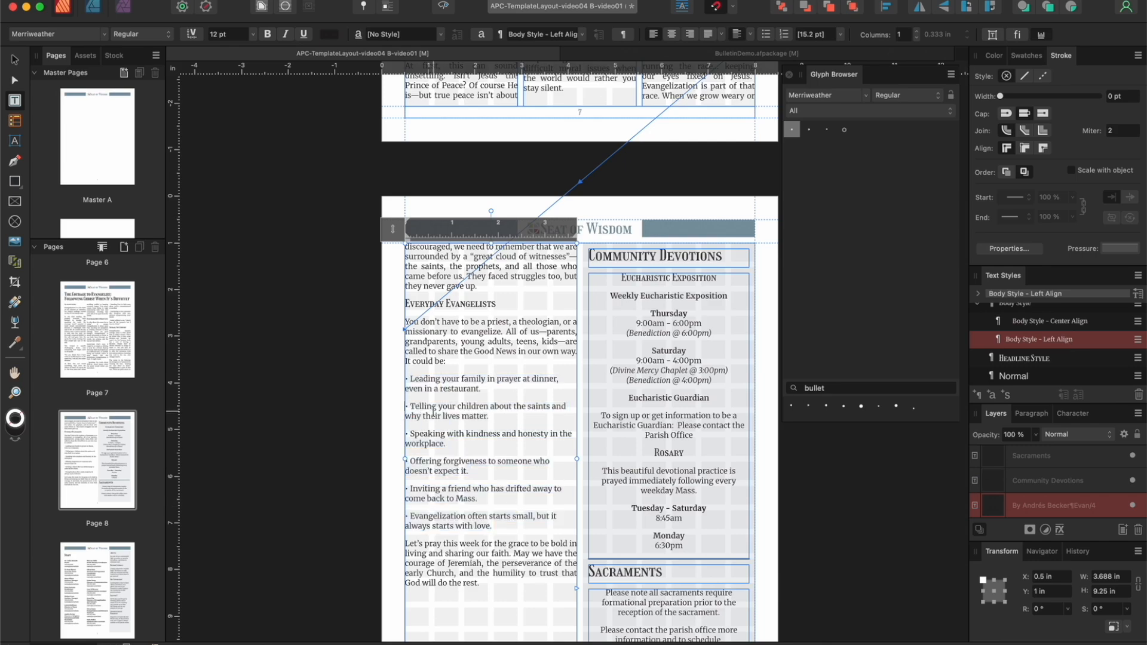
{"action": "key", "text": "BackSpace"}
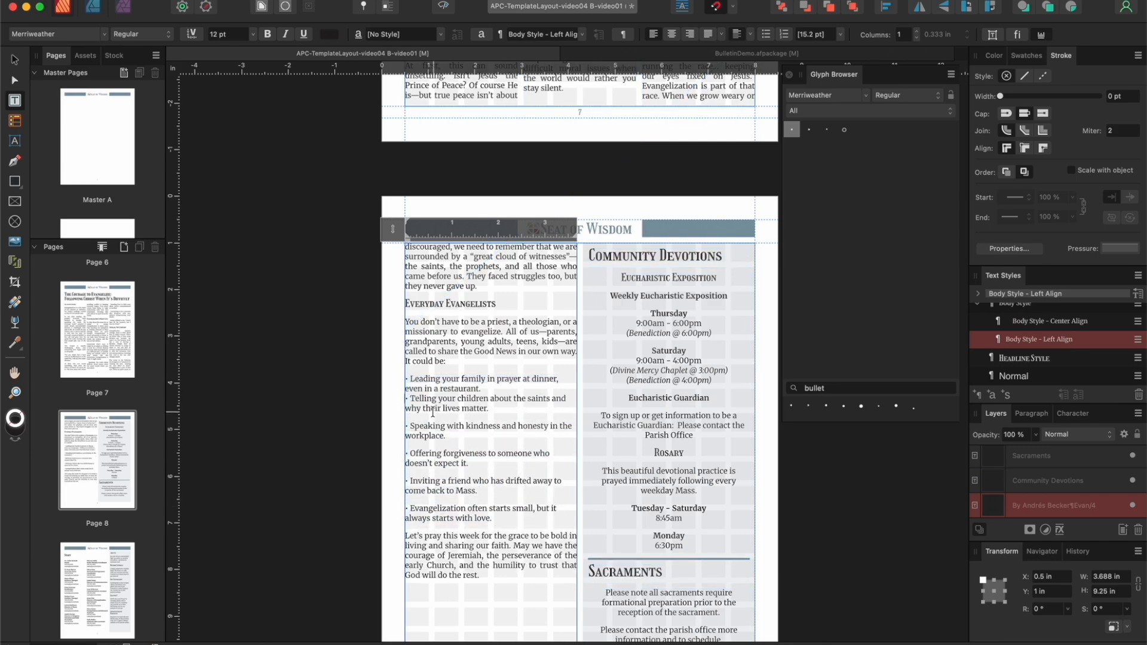
{"action": "left_click", "coordinate": [407, 425]}
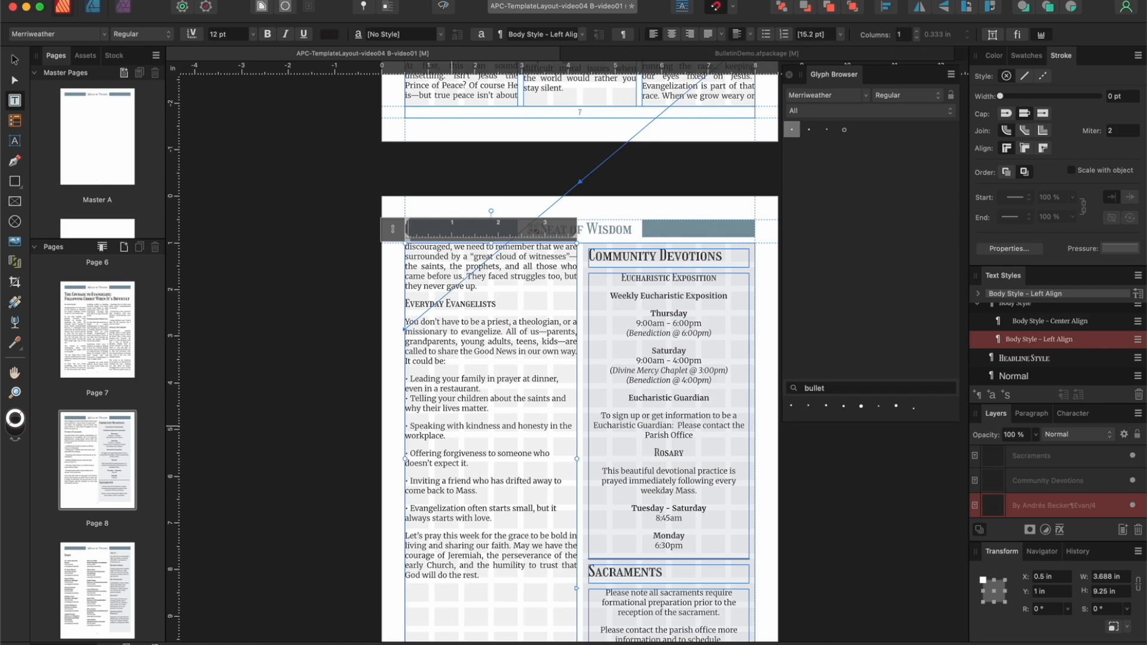
{"action": "key", "text": "BackSpace"}
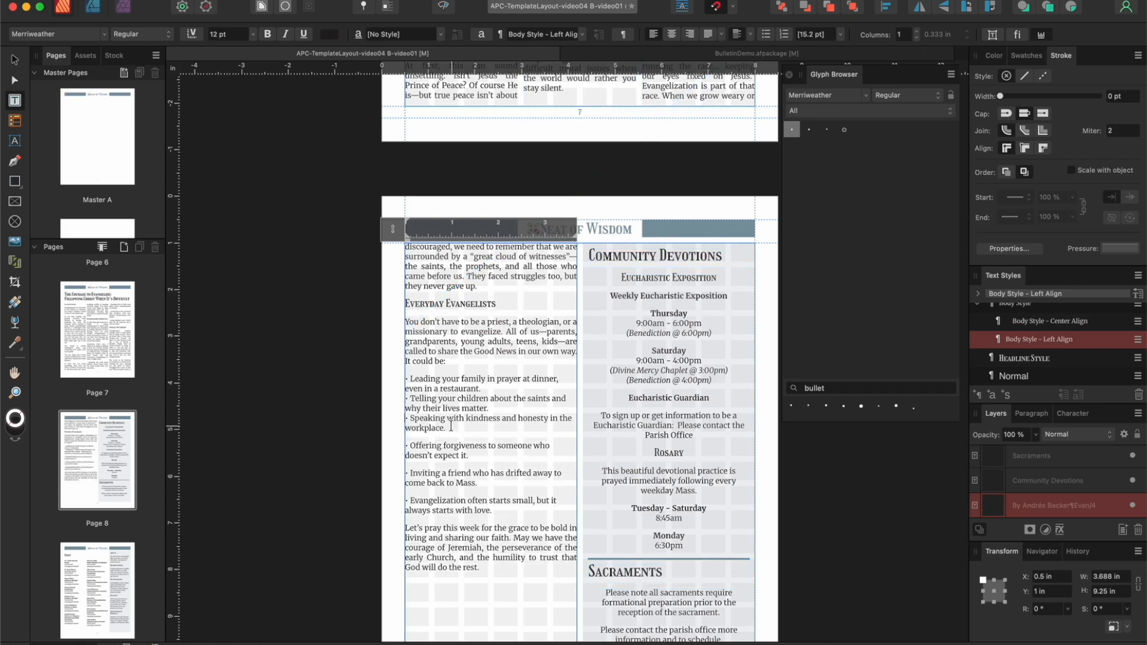
{"action": "left_click", "coordinate": [412, 445]}
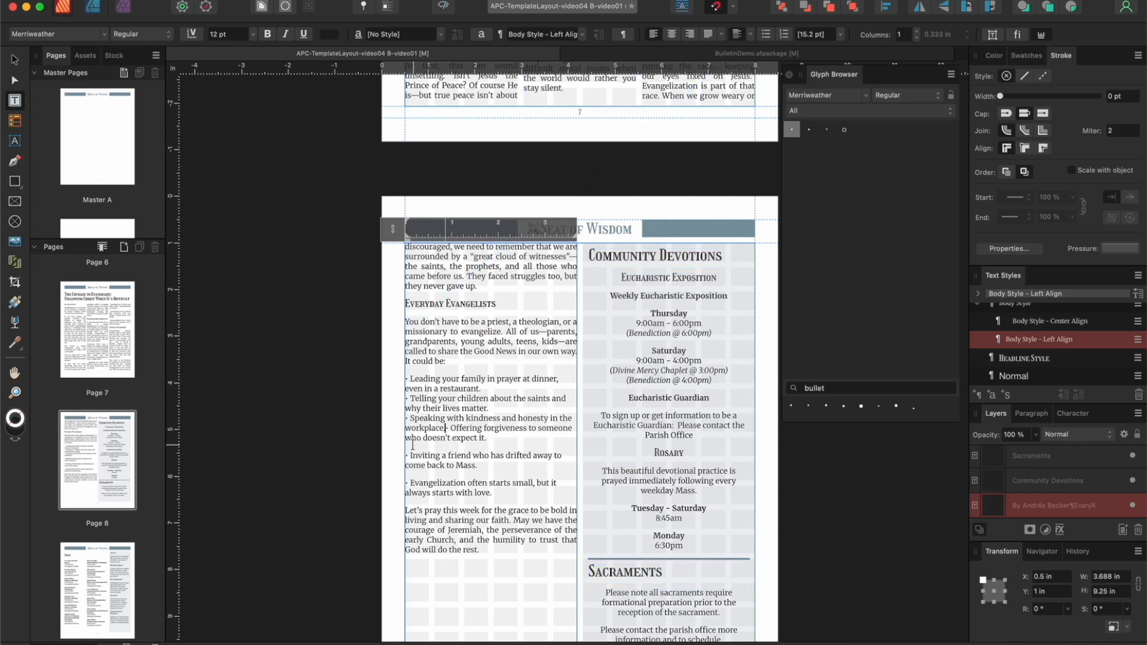
{"action": "key", "text": "BackSpace"}
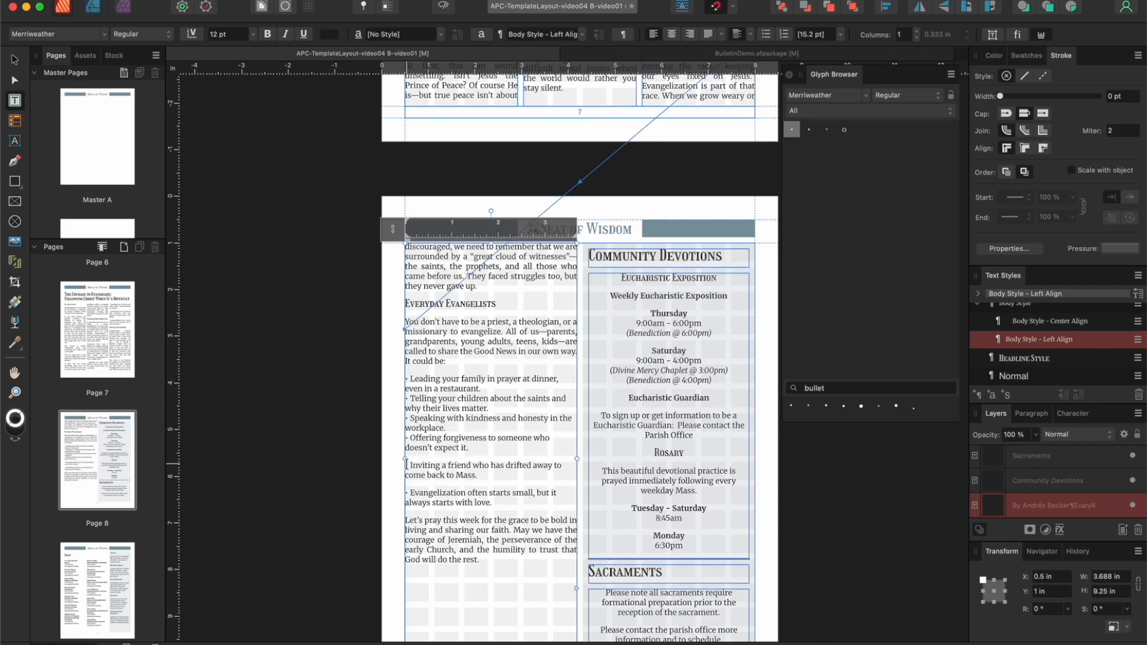
{"action": "left_click", "coordinate": [408, 464]}
{"action": "key", "text": "BackSpace"}
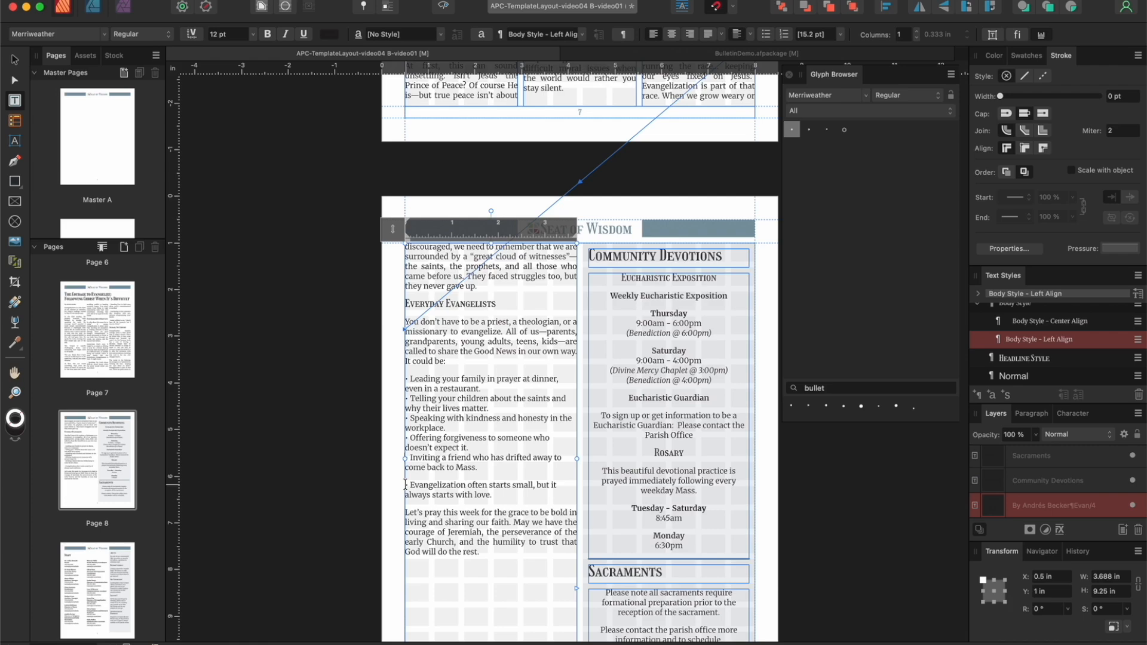
Step: Undo the spacing changes between the page 8 bullet items, restoring their separate paragraphs
{"action": "key", "text": "super+z"}
{"action": "key", "text": "super+z"}
{"action": "key", "text": "super+z"}
{"action": "key", "text": "super+z"}
{"action": "key", "text": "super+z"}
{"action": "key", "text": "super+z"}
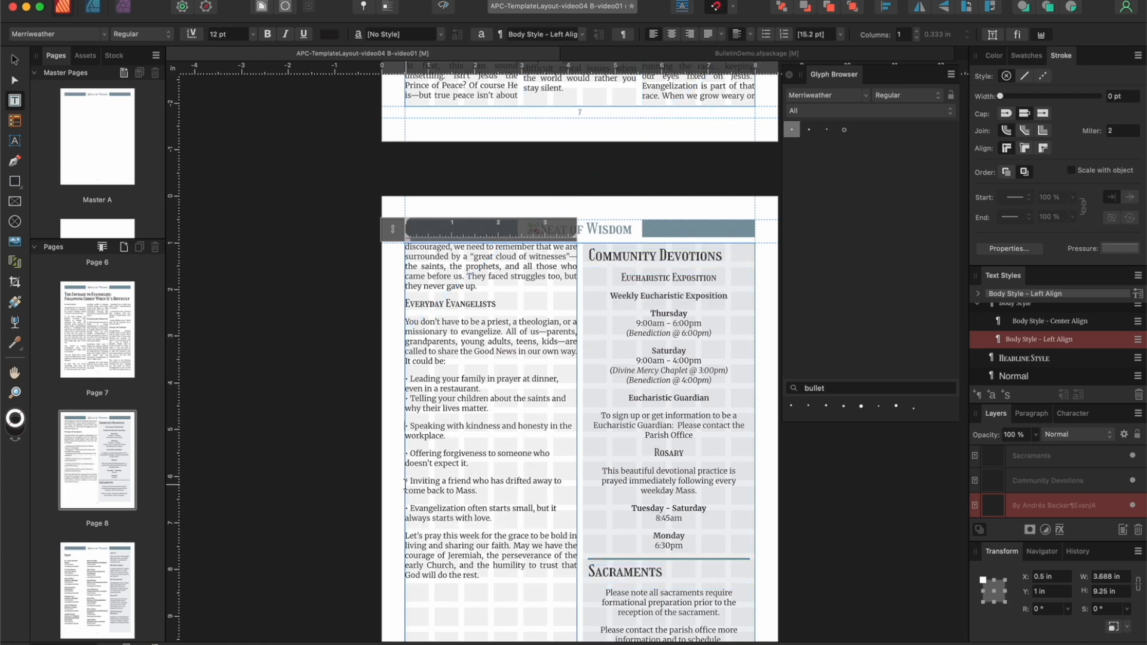
{"action": "key", "text": "super+z"}
{"action": "key", "text": "super+z"}
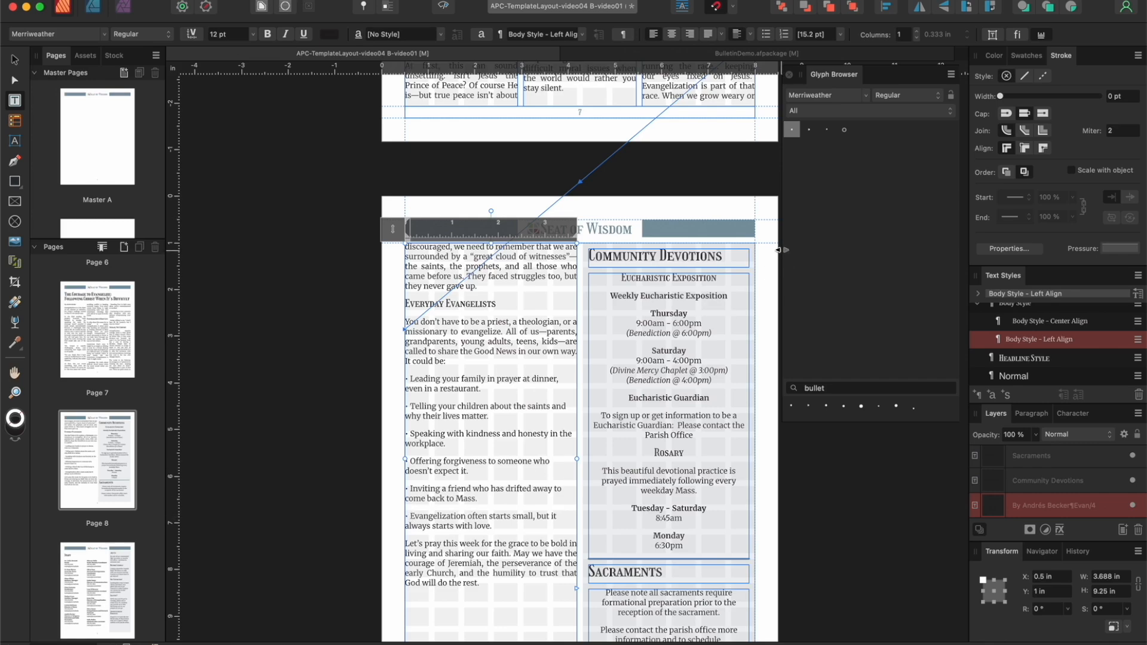
Step: On page 7, shorten the middle column's text frame from its bottom edge to about 2.94 in high
{"action": "scroll", "coordinate": [765, 247], "scroll_direction": "up", "scroll_amount": 2}
{"action": "scroll", "coordinate": [765, 247], "scroll_direction": "up", "scroll_amount": 5}
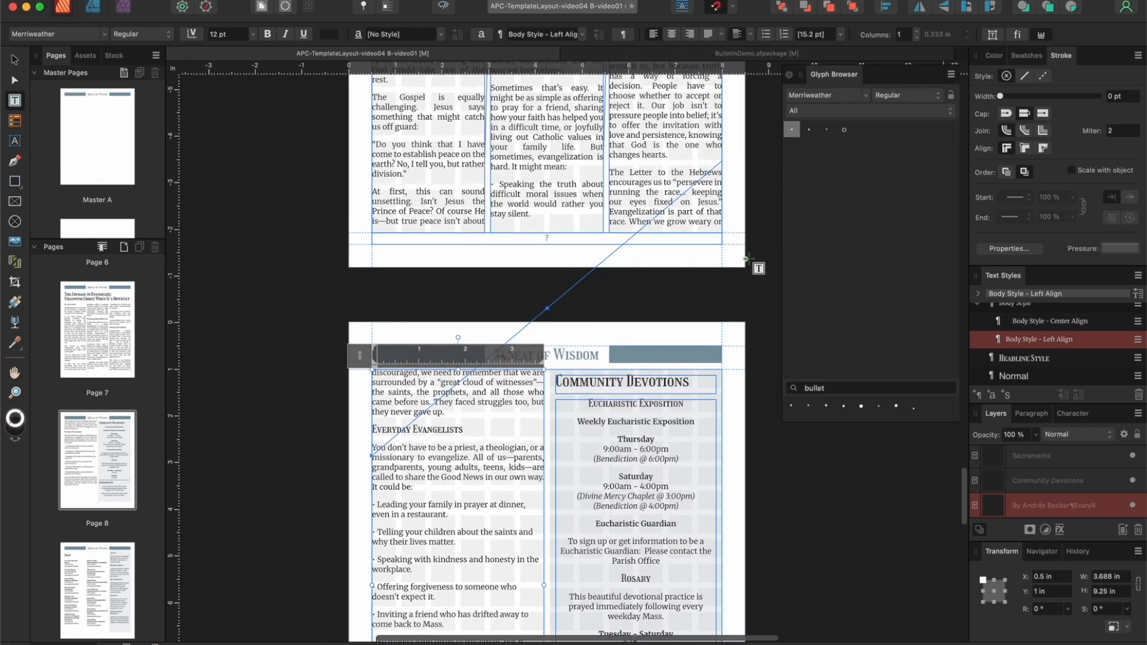
{"action": "scroll", "coordinate": [751, 242], "scroll_direction": "up", "scroll_amount": 5}
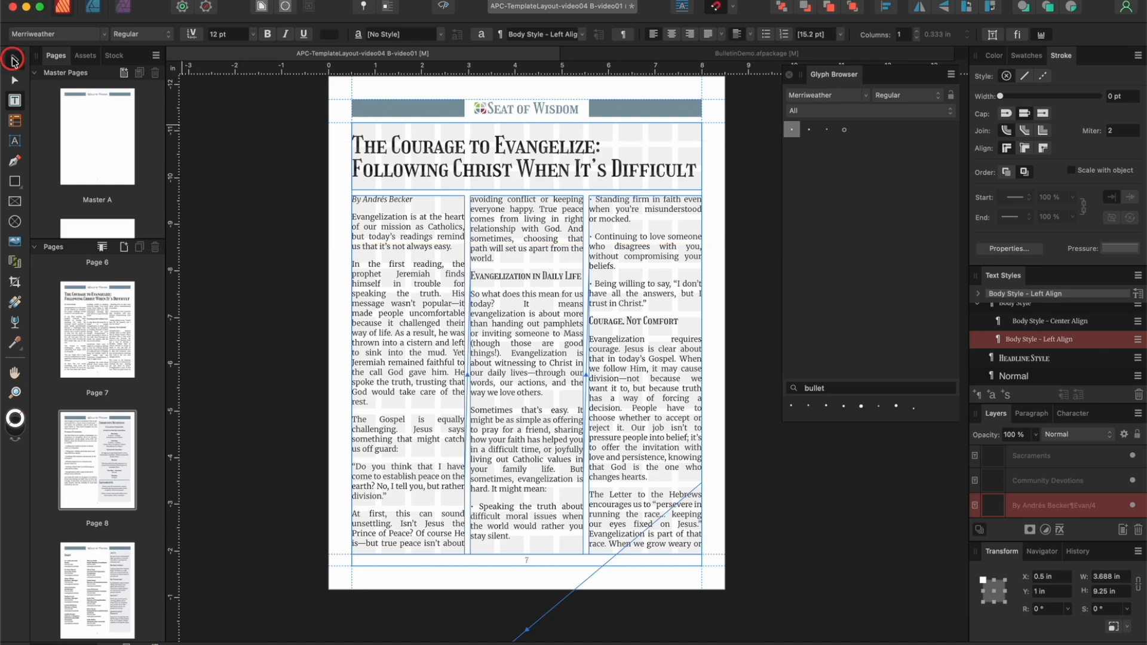
{"action": "left_click", "coordinate": [12, 60]}
{"action": "left_click", "coordinate": [534, 536]}
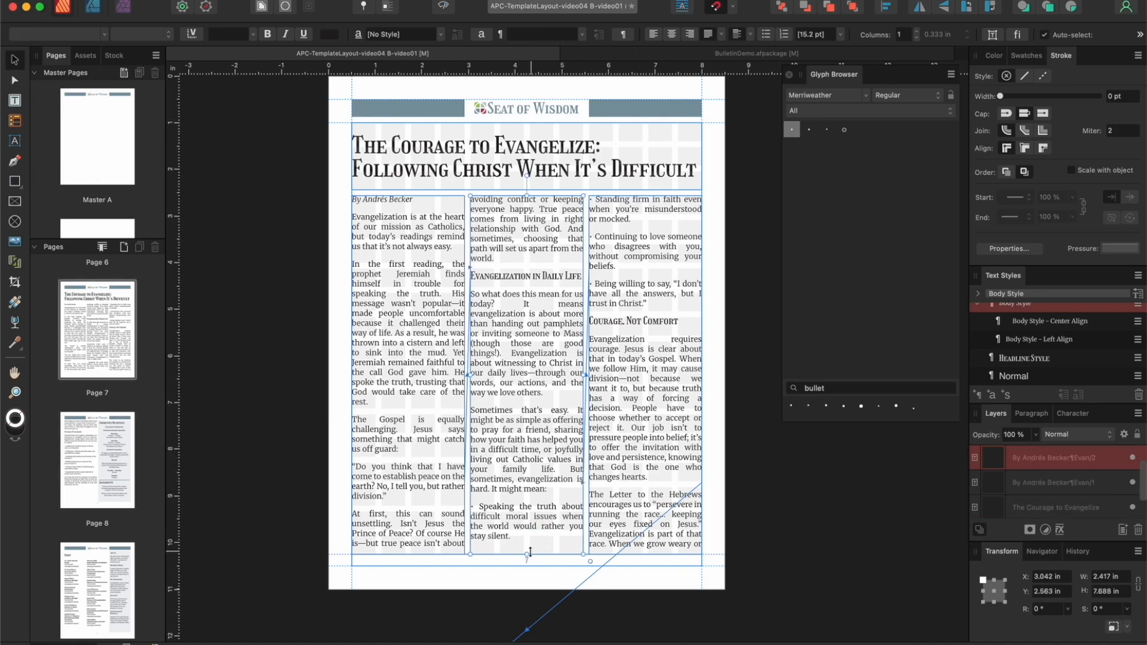
{"action": "left_click_drag", "start_coordinate": [534, 554], "coordinate": [546, 332]}
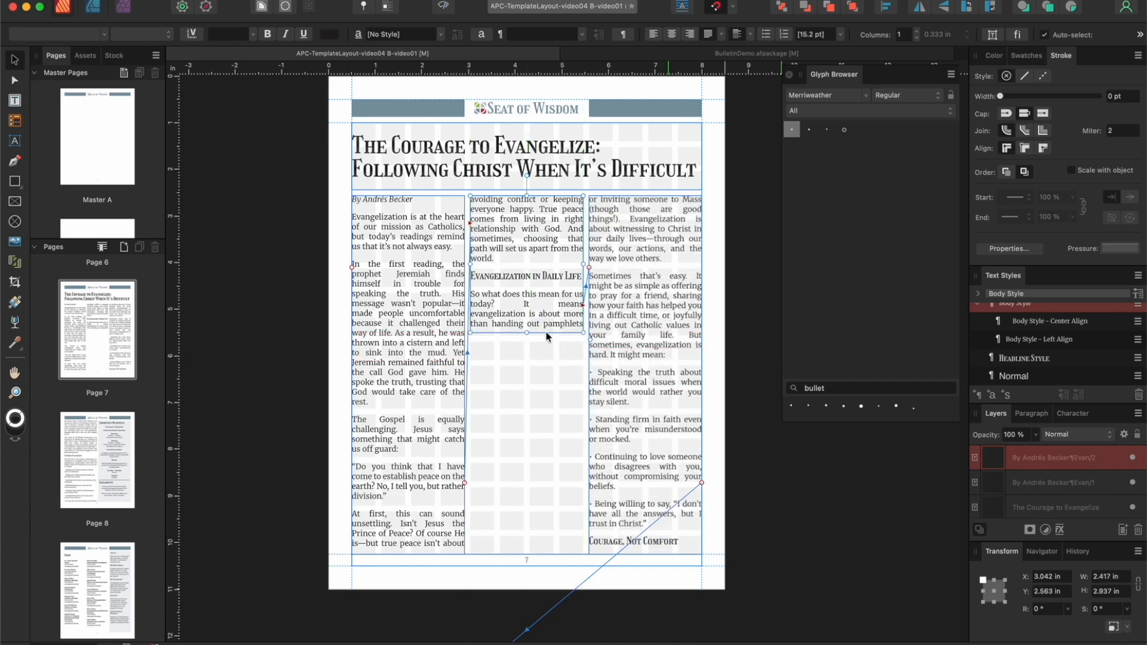
Step: Move page 7's third-column text frame to the bottom of the middle column and shorten it to about 2.48 in high
{"action": "left_click", "coordinate": [682, 227]}
{"action": "mouse_move", "coordinate": [682, 227]}
{"action": "left_mouse_down"}
{"action": "mouse_move", "coordinate": [584, 410]}
{"action": "mouse_move", "coordinate": [561, 478]}
{"action": "mouse_move", "coordinate": [563, 448]}
{"action": "mouse_move", "coordinate": [693, 228]}
{"action": "mouse_move", "coordinate": [684, 235]}
{"action": "left_mouse_up"}
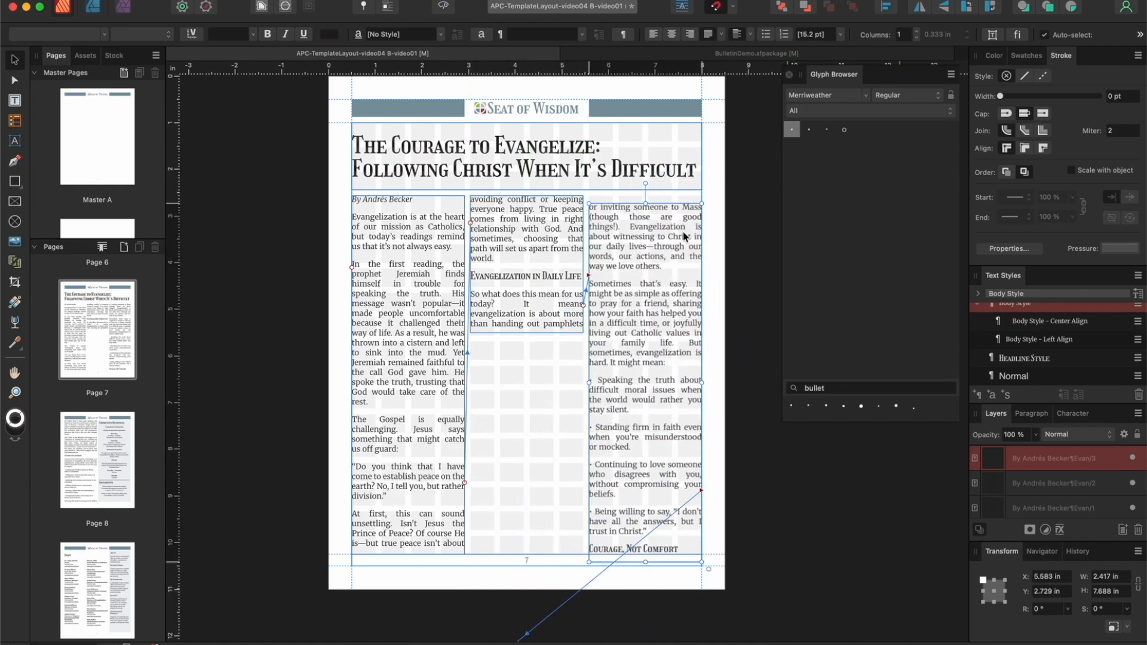
{"action": "left_click_drag", "start_coordinate": [646, 562], "coordinate": [655, 362]}
{"action": "left_click_drag", "start_coordinate": [658, 261], "coordinate": [546, 442]}
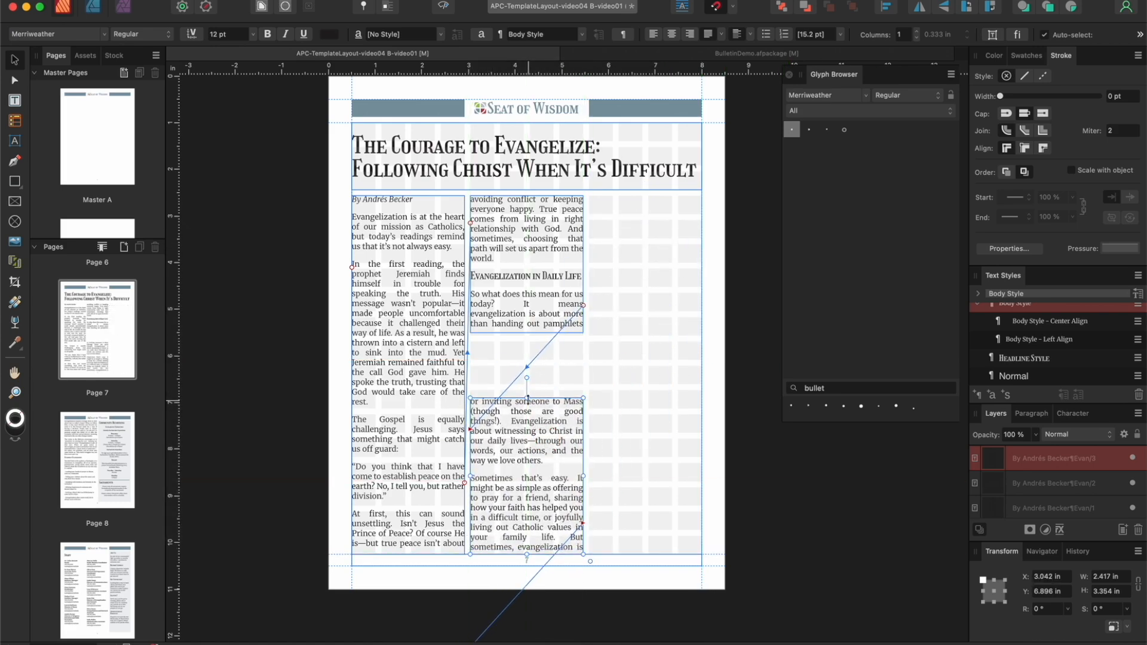
{"action": "left_click_drag", "start_coordinate": [526, 398], "coordinate": [527, 443]}
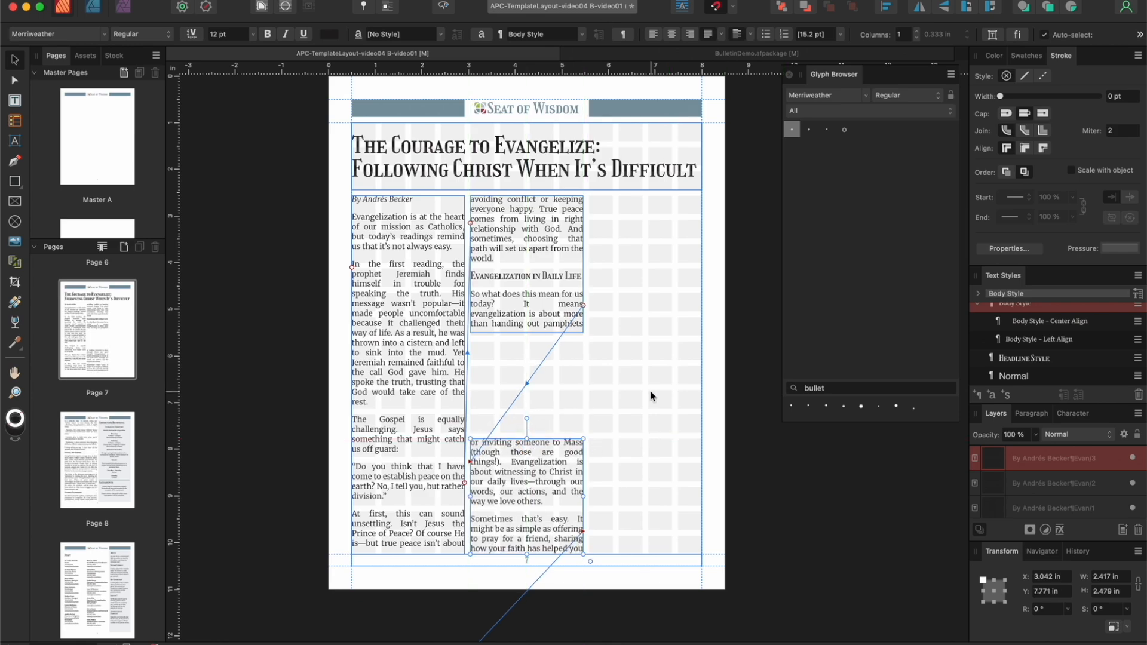
Step: Move the article's continuation frame into page 7's empty third column and resize it to about 2.42 in wide and 7.69 in high
{"action": "scroll", "coordinate": [625, 338], "scroll_direction": "down", "scroll_amount": 5}
{"action": "left_click", "coordinate": [454, 456]}
{"action": "left_click_drag", "start_coordinate": [481, 403], "coordinate": [656, 227]}
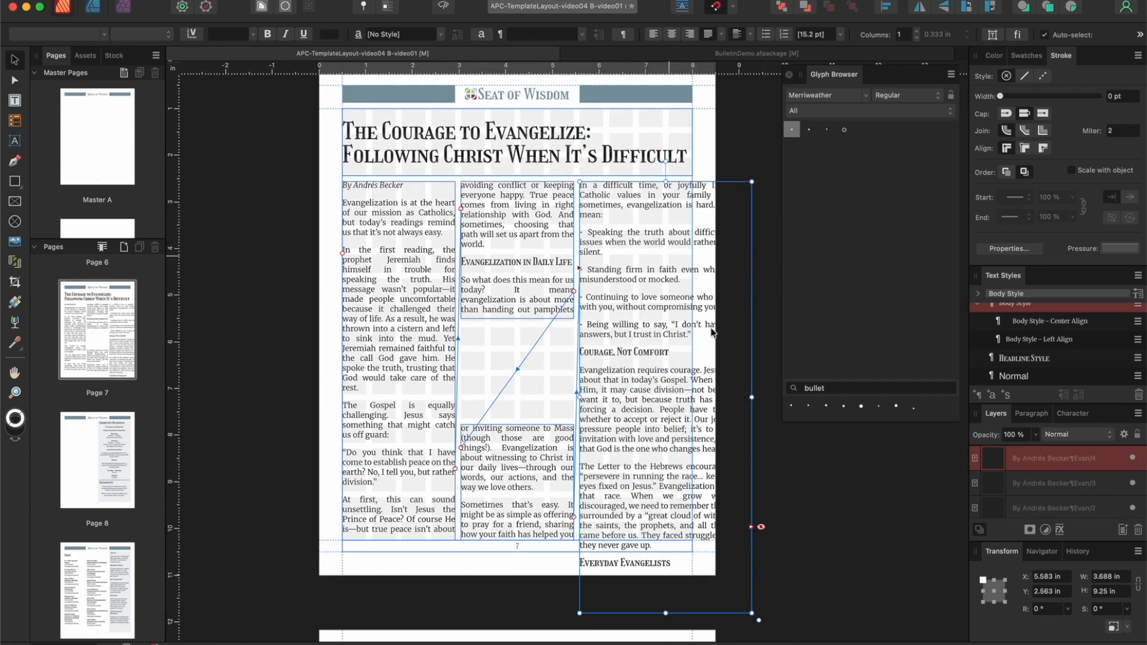
{"action": "left_click_drag", "start_coordinate": [747, 397], "coordinate": [695, 396]}
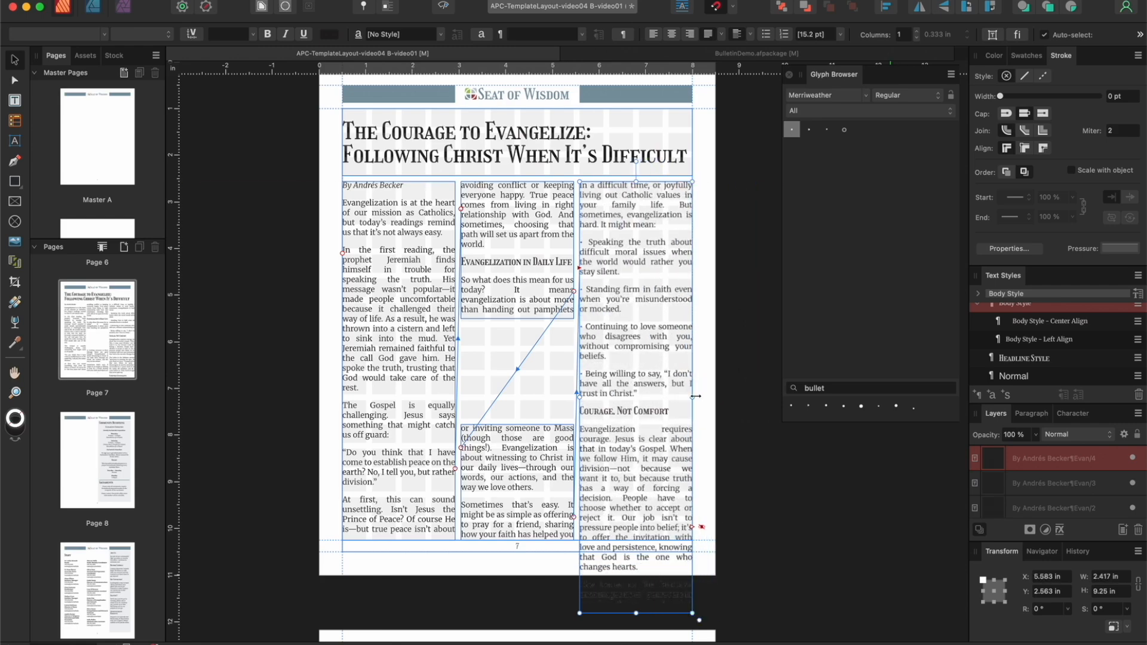
{"action": "scroll", "coordinate": [695, 396], "scroll_direction": "down", "scroll_amount": 5}
{"action": "left_click_drag", "start_coordinate": [641, 499], "coordinate": [642, 430]}
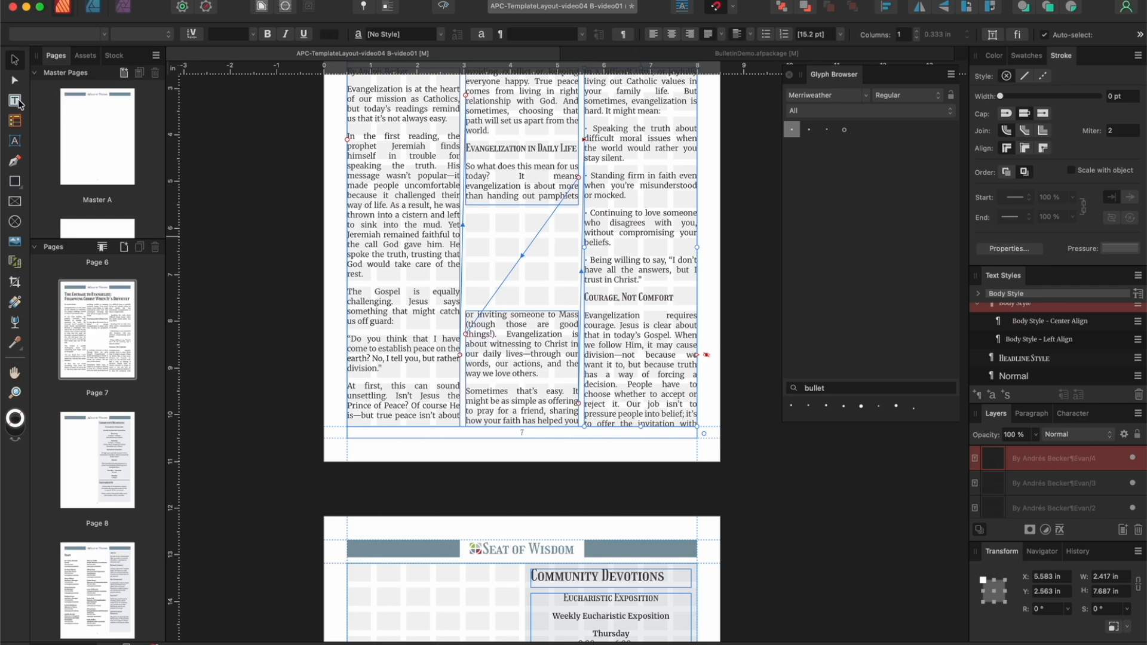
Step: Draw a text frame about 3.69 in wide and 6.13 in high in the empty area beside Community Devotions on page 8
{"action": "left_click", "coordinate": [15, 100]}
{"action": "scroll", "coordinate": [354, 297], "scroll_direction": "down", "scroll_amount": 10}
{"action": "left_click_drag", "start_coordinate": [354, 297], "coordinate": [526, 581]}
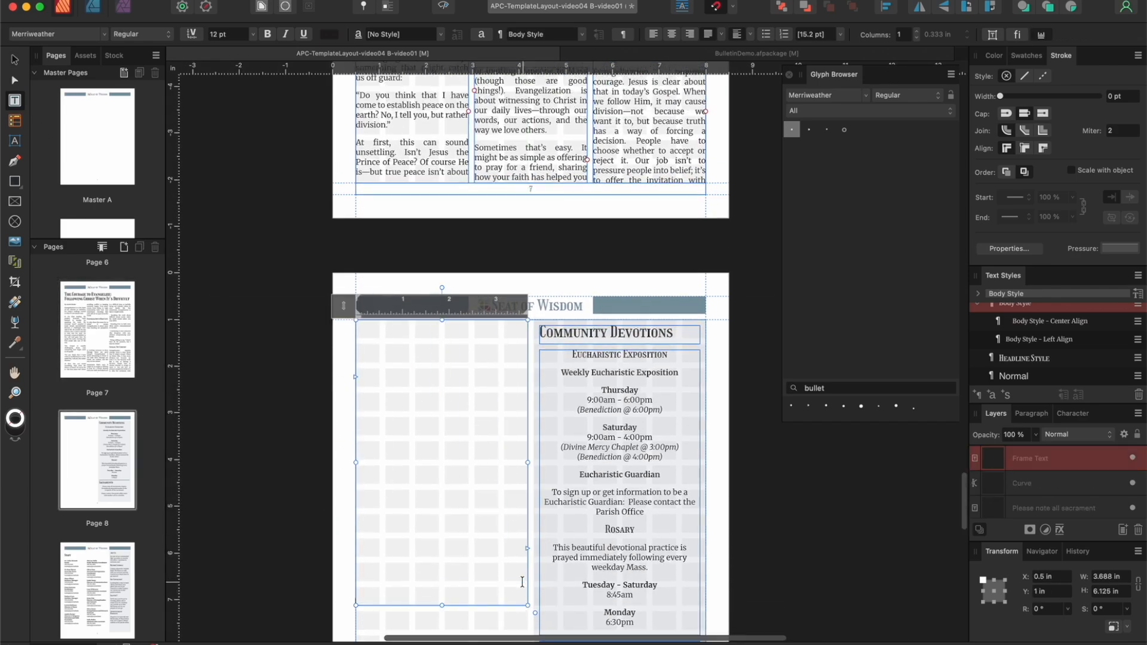
{"action": "scroll", "coordinate": [522, 581], "scroll_direction": "up", "scroll_amount": 4}
{"action": "left_click", "coordinate": [15, 59]}
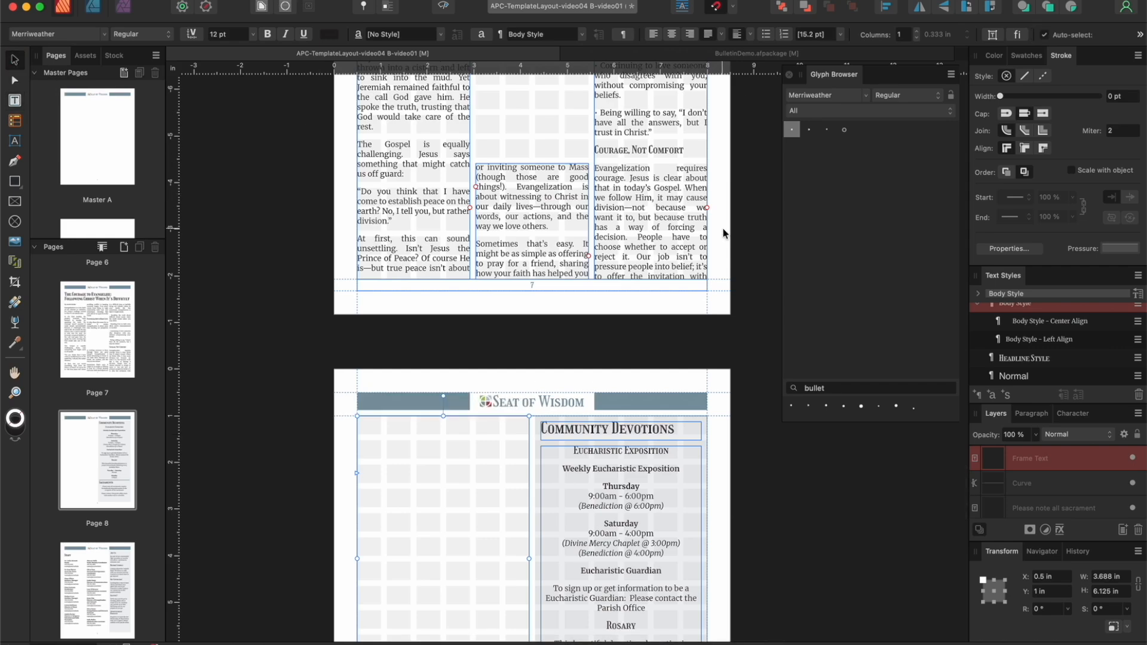
Step: Link the overflow of page 7's third column to the new text frame on page 8
{"action": "left_click", "coordinate": [707, 209]}
{"action": "left_click", "coordinate": [367, 468]}
{"action": "left_click", "coordinate": [706, 208]}
{"action": "left_click", "coordinate": [400, 442]}
{"action": "left_click", "coordinate": [708, 209]}
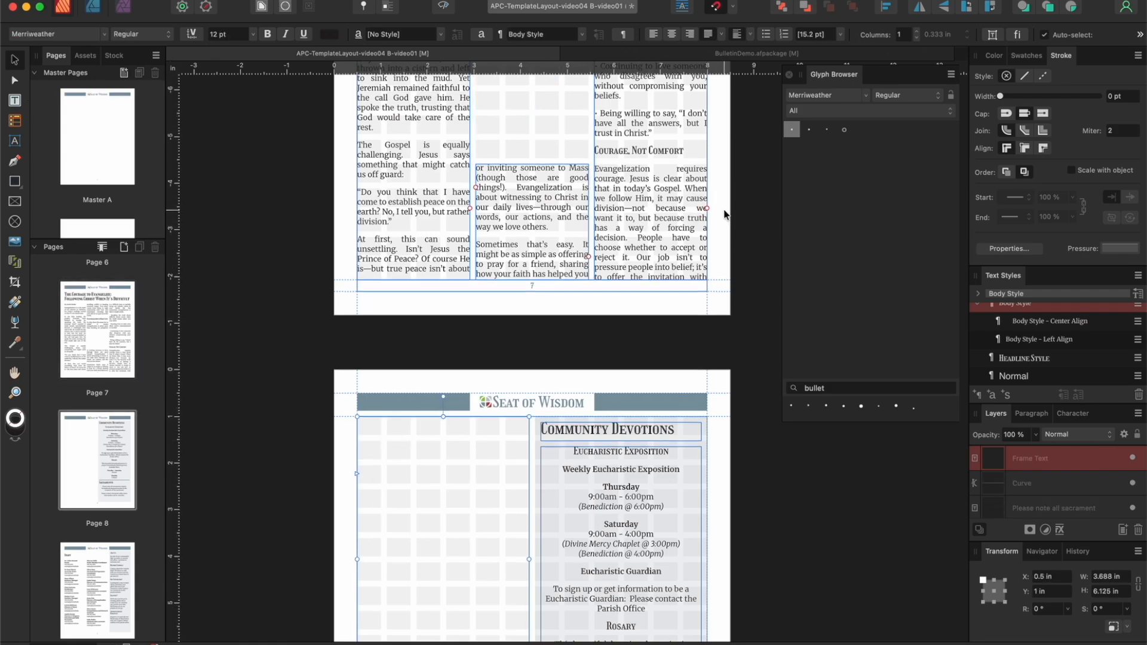
{"action": "left_click", "coordinate": [682, 291]}
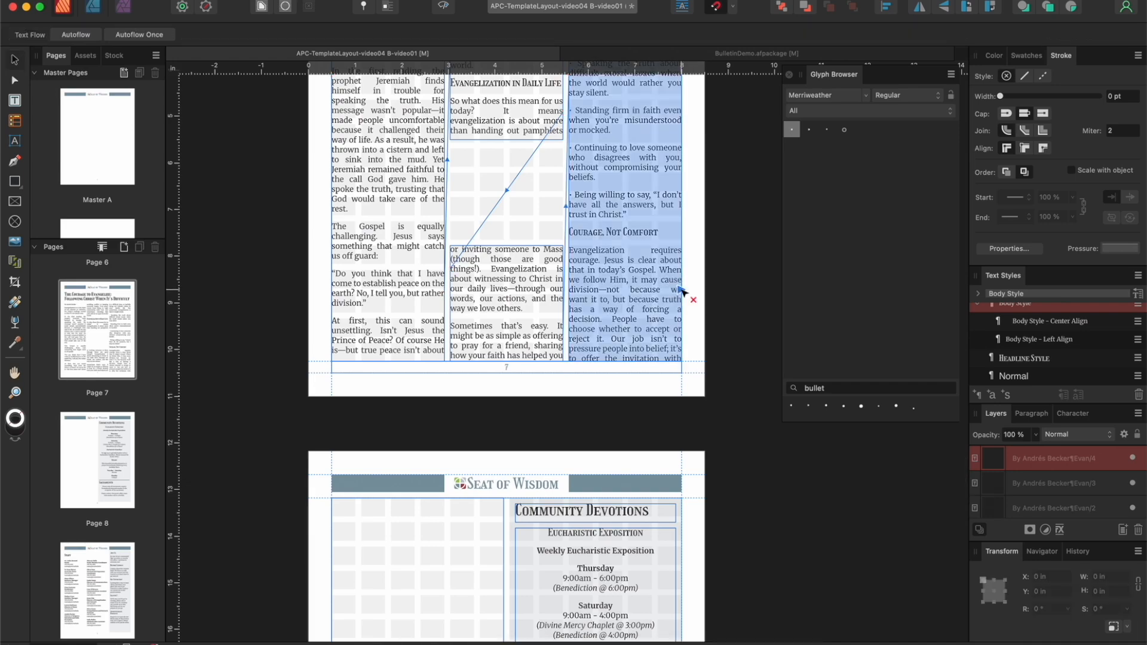
{"action": "left_click", "coordinate": [365, 522]}
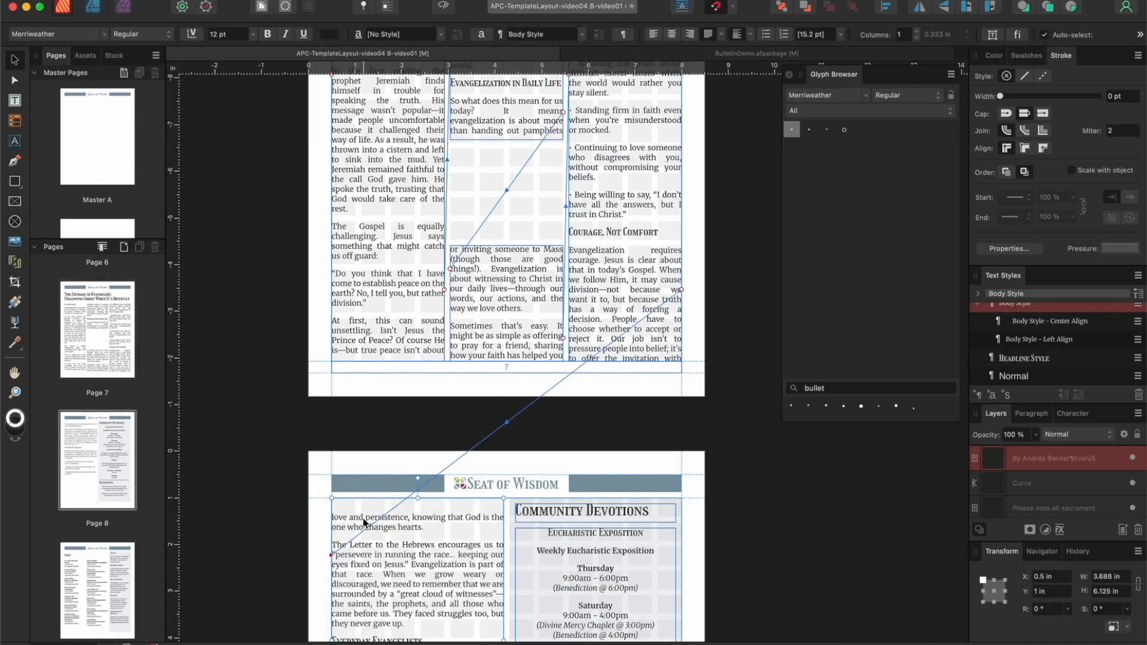
Step: Extend the linked article frame on page 8 to 9.25 in high and align its text vertically to the top
{"action": "scroll", "coordinate": [364, 522], "scroll_direction": "down", "scroll_amount": 10}
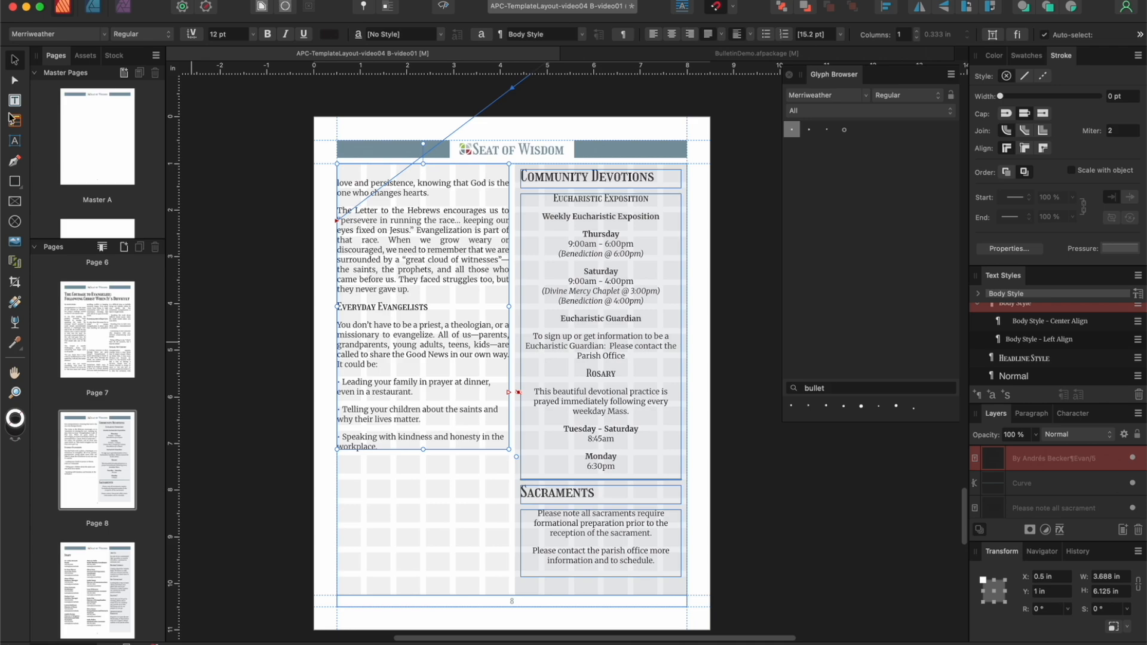
{"action": "left_click_drag", "start_coordinate": [425, 450], "coordinate": [422, 595]}
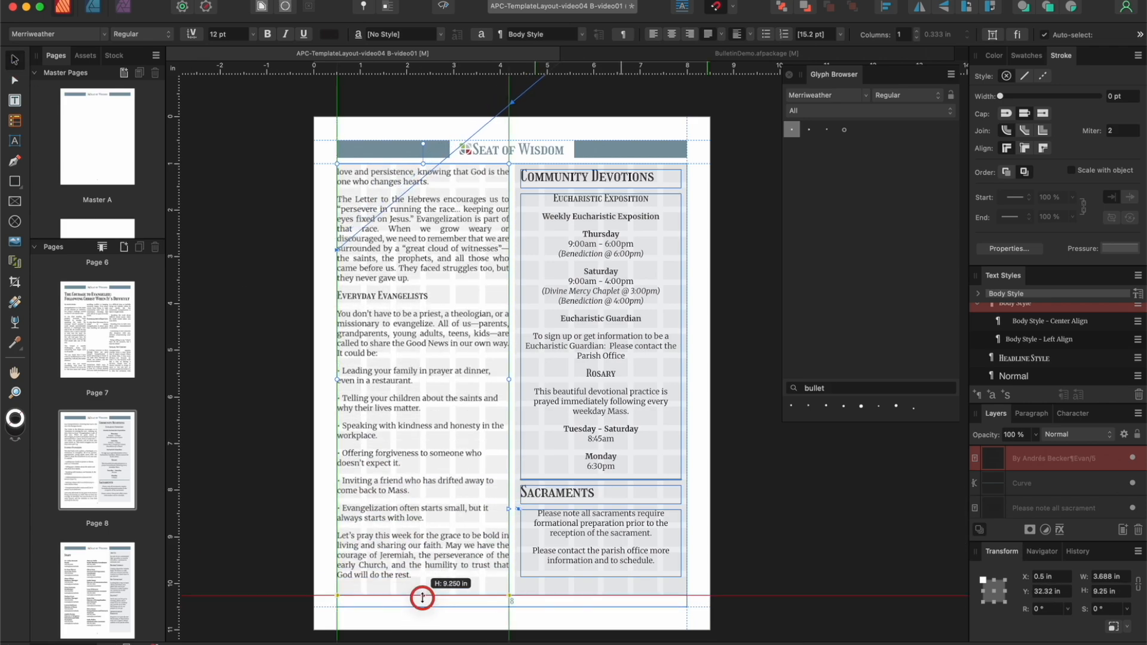
{"action": "scroll", "coordinate": [423, 472], "scroll_direction": "down", "scroll_amount": 4}
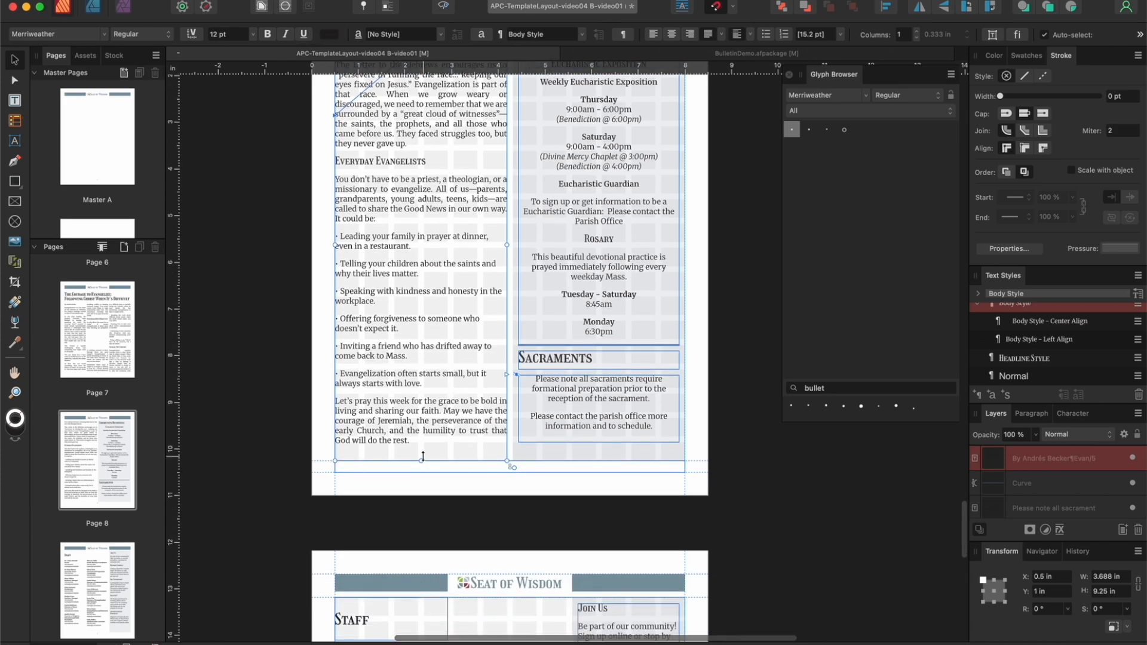
{"action": "left_click", "coordinate": [751, 34]}
{"action": "left_click", "coordinate": [740, 48]}
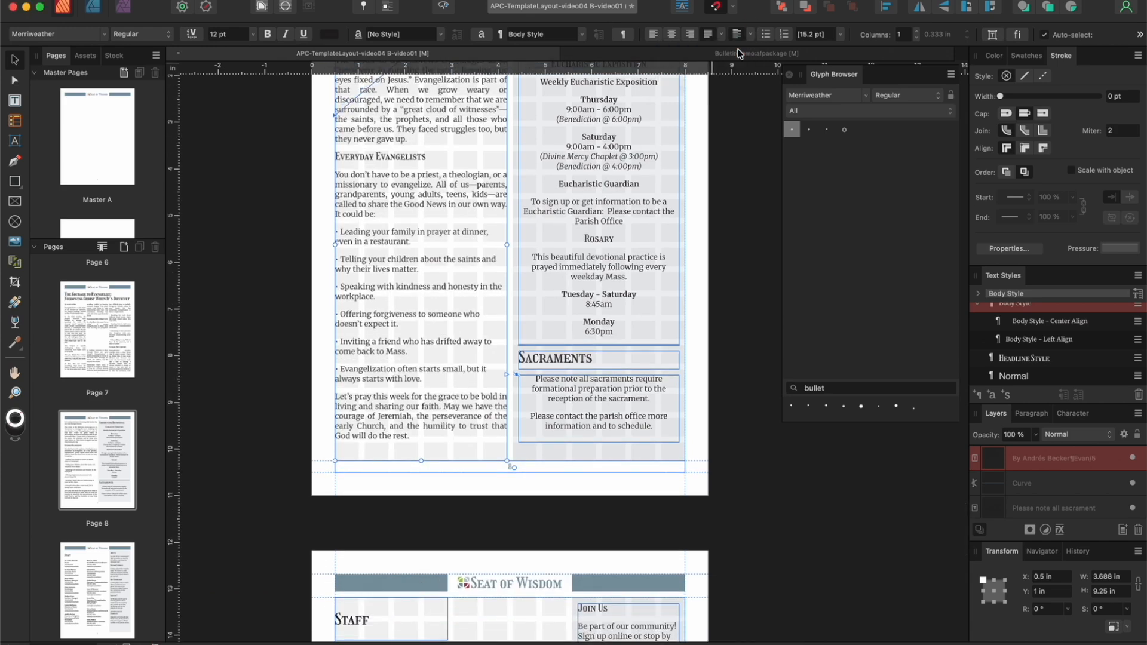
{"action": "mouse_move", "coordinate": [420, 458]}
{"action": "left_mouse_down"}
{"action": "mouse_move", "coordinate": [422, 502]}
{"action": "mouse_move", "coordinate": [420, 454]}
{"action": "left_mouse_up"}
Step: Draw a horizontal divider line across the middle column on page 7, just below the upper text frame
{"action": "scroll", "coordinate": [449, 422], "scroll_direction": "up", "scroll_amount": 3}
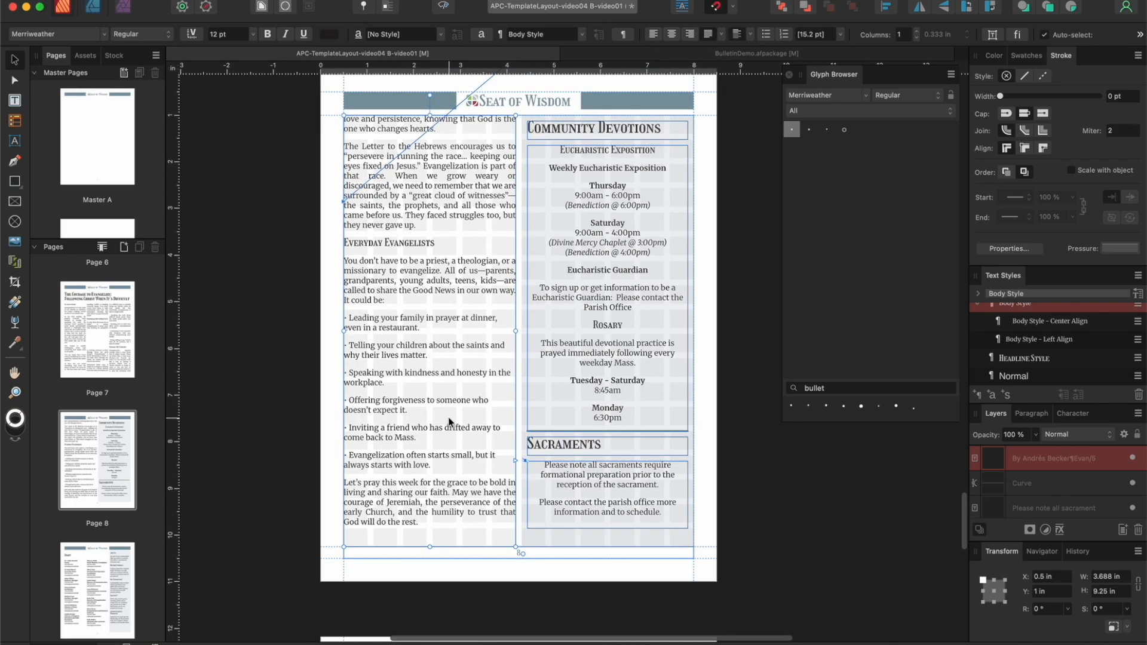
{"action": "scroll", "coordinate": [449, 422], "scroll_direction": "up", "scroll_amount": 10}
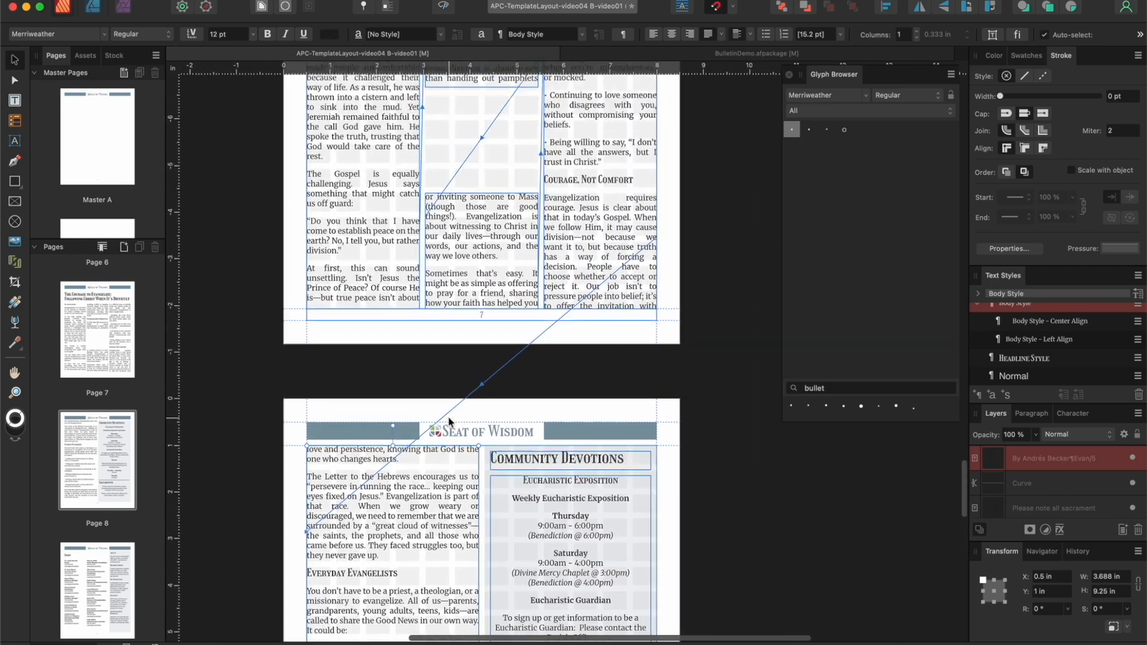
{"action": "scroll", "coordinate": [449, 422], "scroll_direction": "up", "scroll_amount": 4}
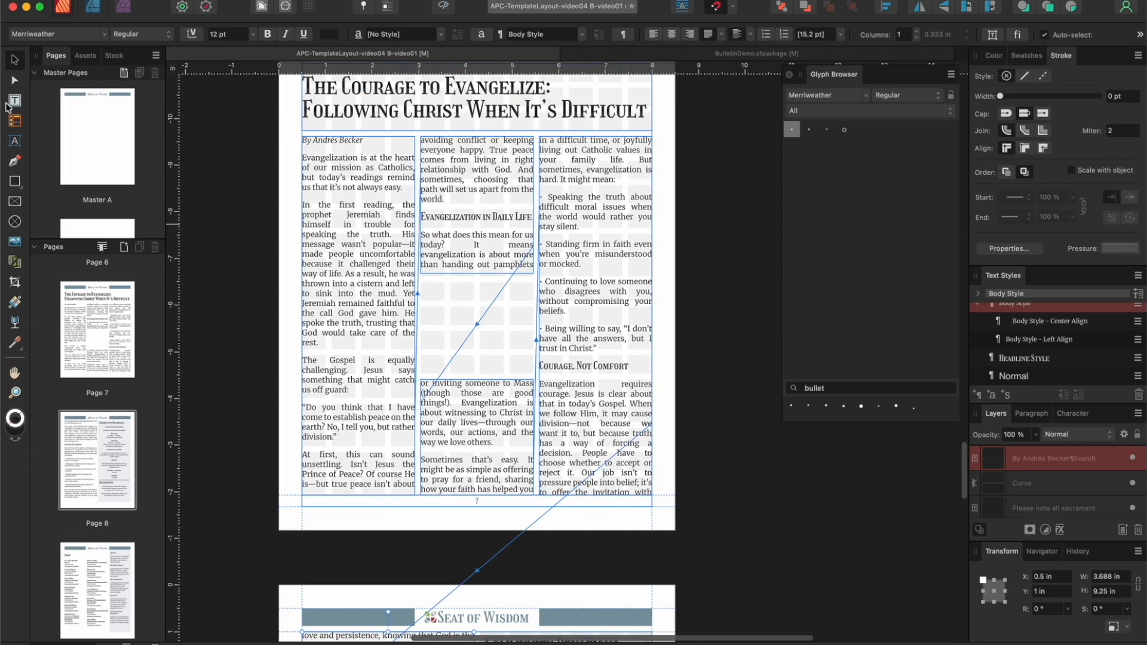
{"action": "left_click", "coordinate": [15, 160]}
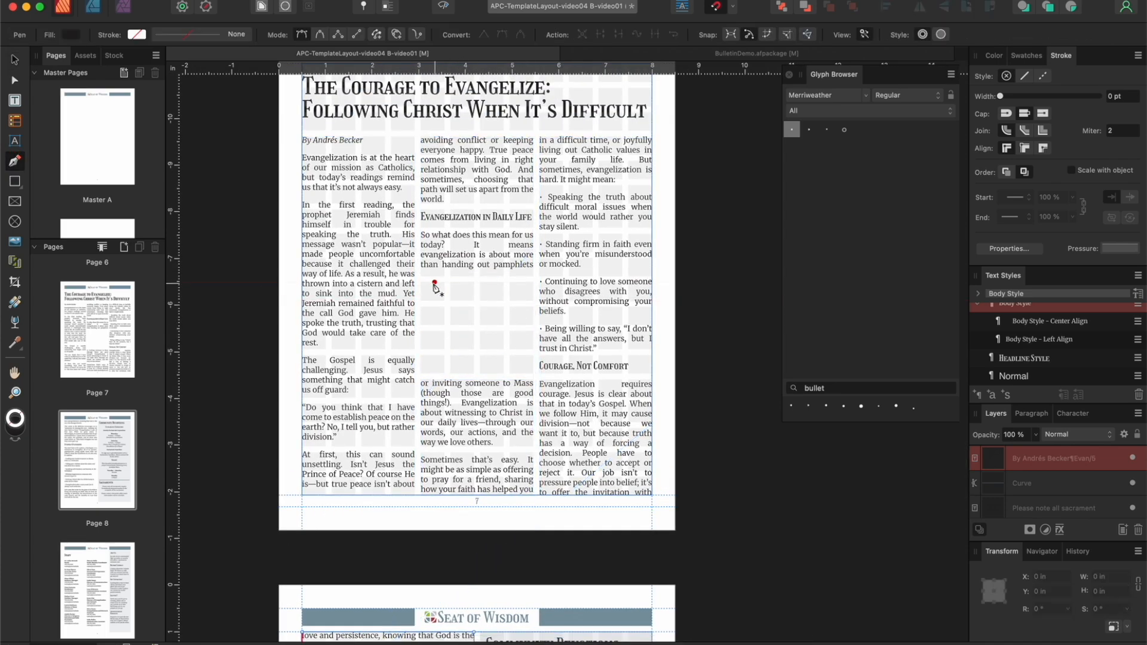
{"action": "left_click", "coordinate": [420, 277]}
{"action": "left_click", "coordinate": [533, 277]}
{"action": "left_click", "coordinate": [533, 276]}
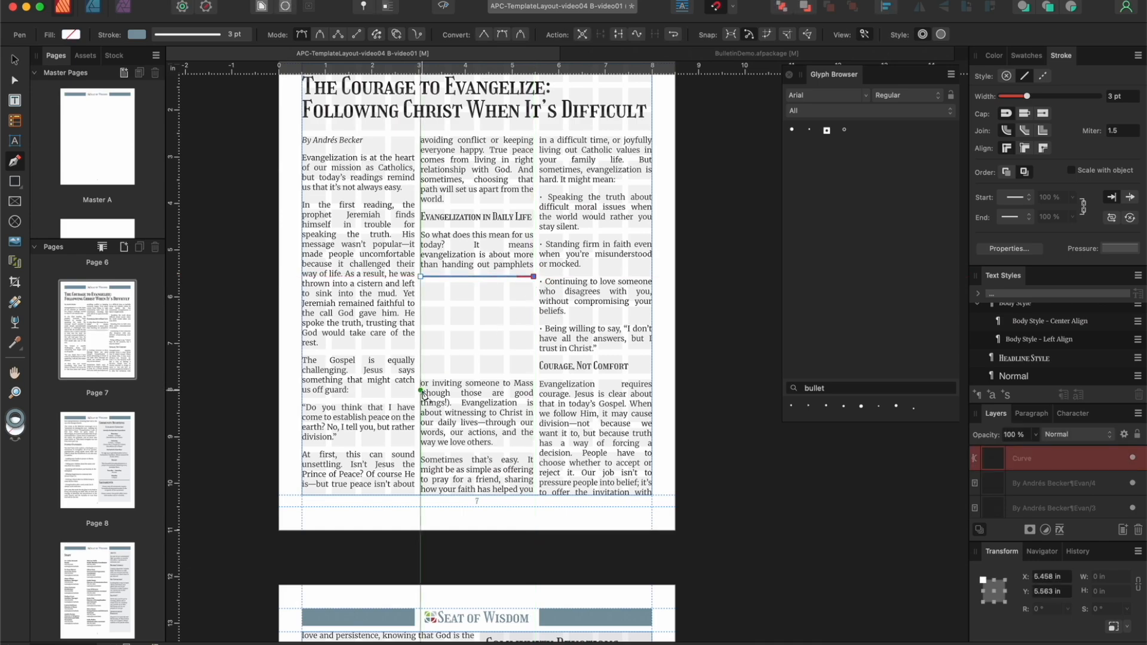
{"action": "left_click", "coordinate": [15, 60]}
Step: Draw a second divider line about 2.42 in long just above the lower text frame in page 7's middle column
{"action": "left_click", "coordinate": [15, 161]}
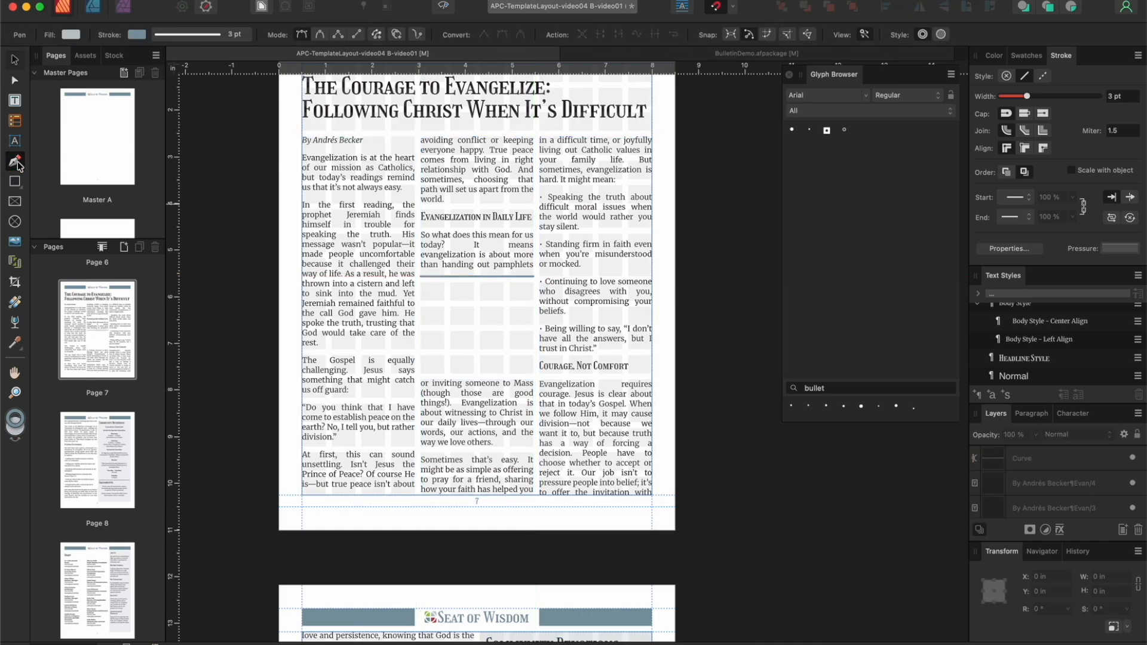
{"action": "left_click", "coordinate": [420, 374]}
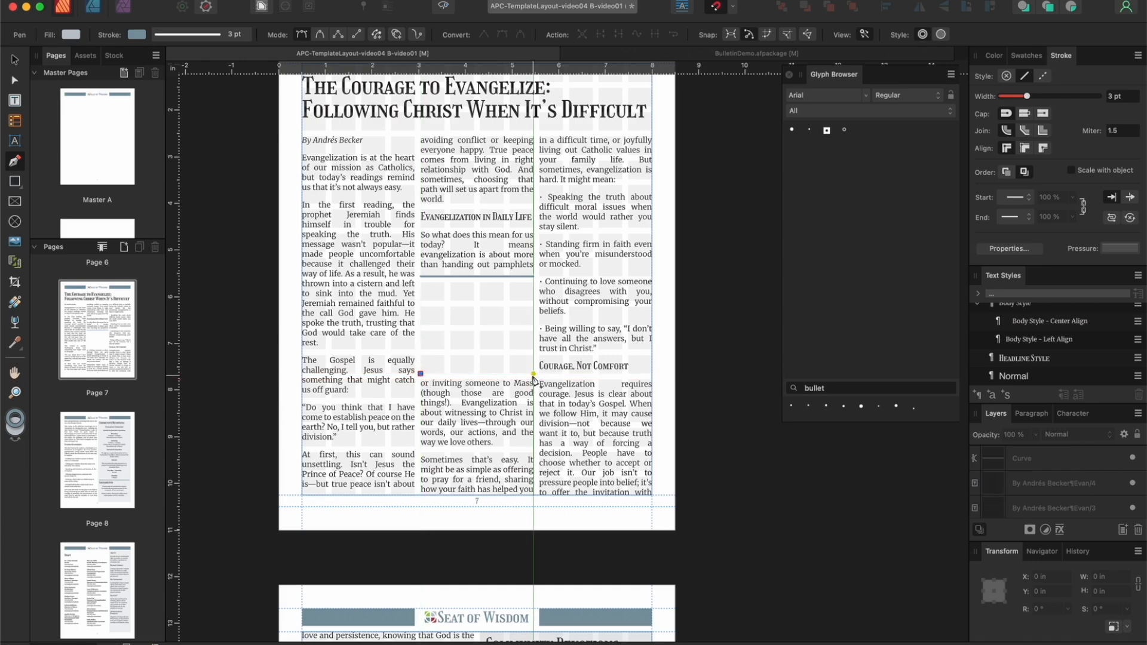
{"action": "left_click", "coordinate": [533, 374]}
{"action": "left_click", "coordinate": [15, 60]}
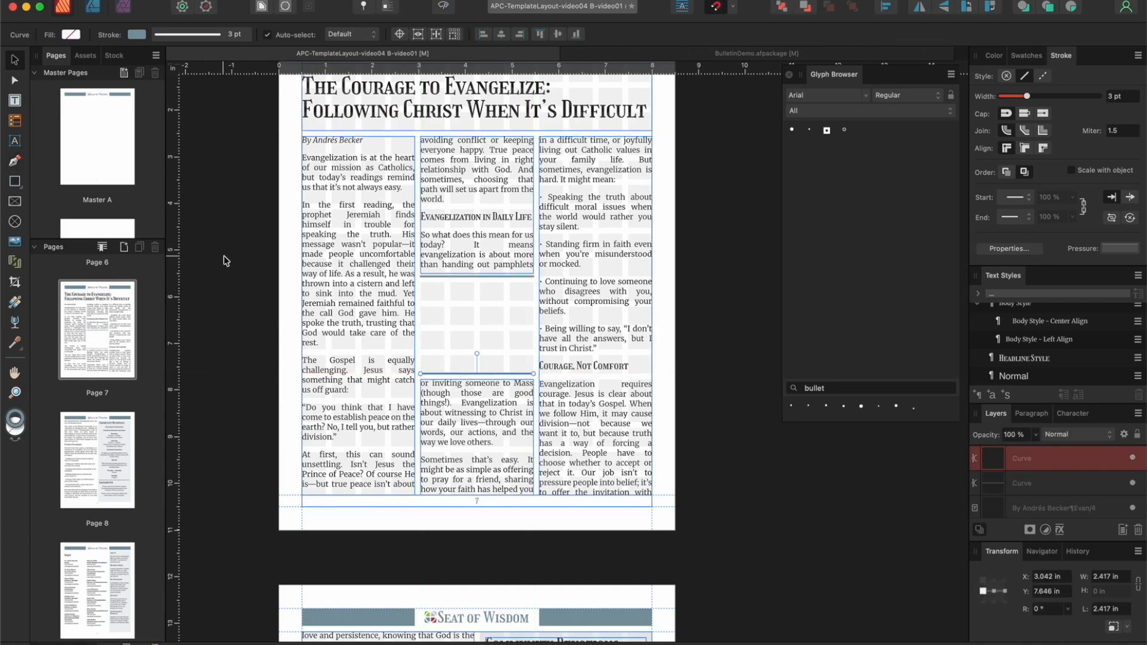
{"action": "left_click", "coordinate": [202, 241]}
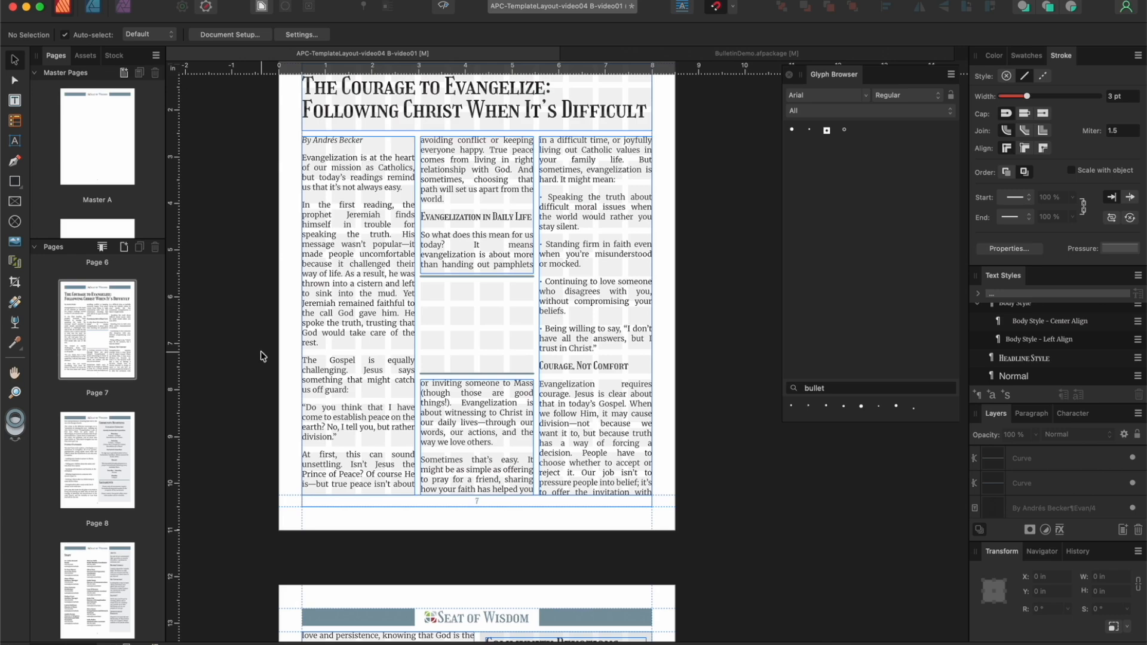
Step: Add a text frame about 1.96 in high between the two divider lines and copy the "Do you think that I have come to establish peace" quote into it
{"action": "left_click", "coordinate": [15, 100]}
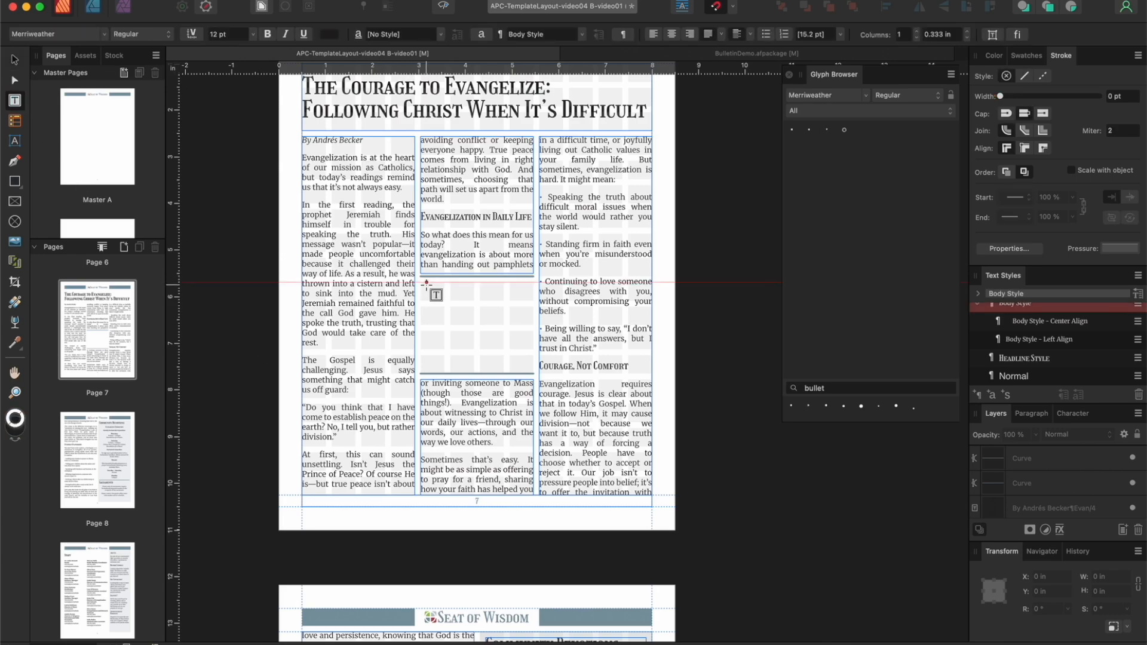
{"action": "left_click_drag", "start_coordinate": [421, 282], "coordinate": [533, 374]}
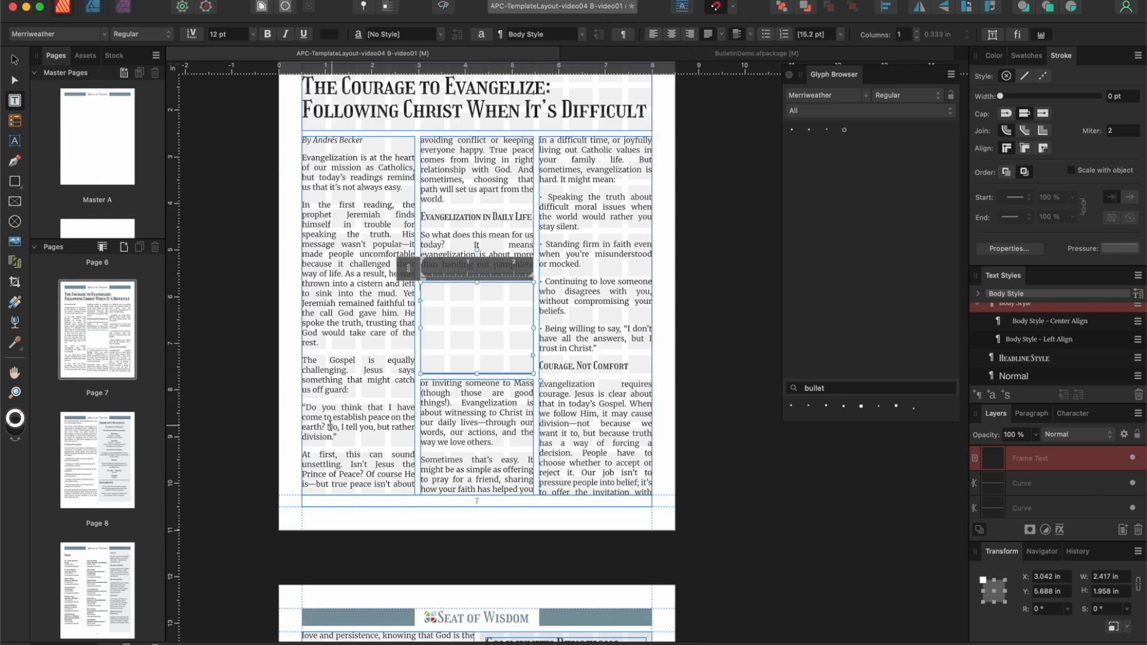
{"action": "left_click_drag", "start_coordinate": [341, 434], "coordinate": [296, 407]}
{"action": "key", "text": "super+c"}
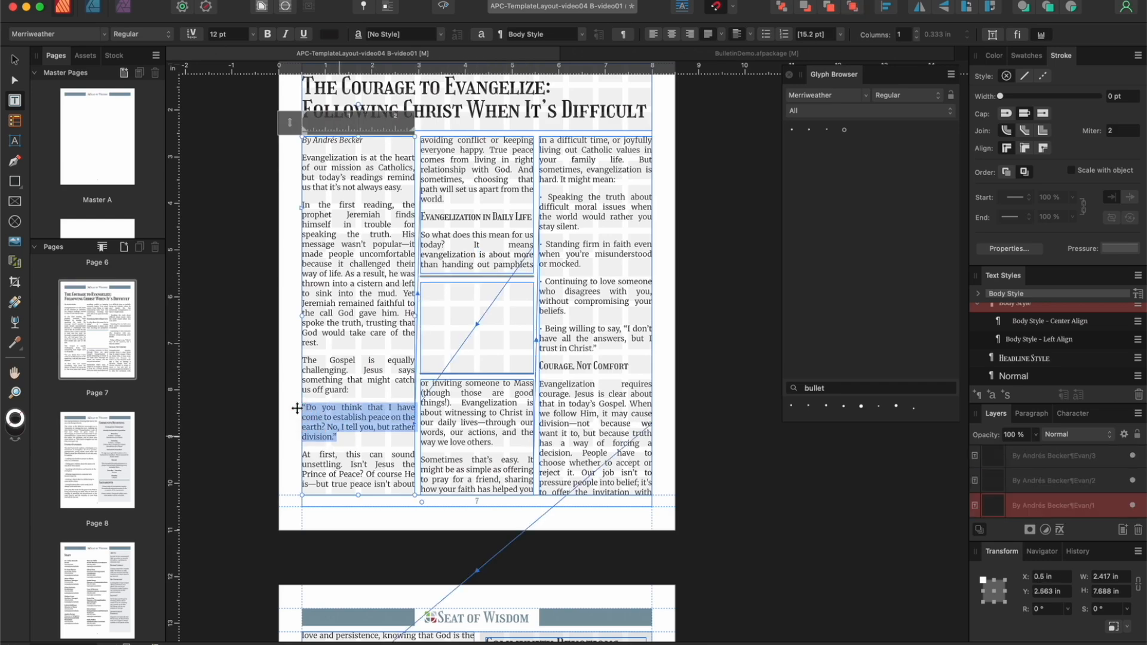
{"action": "left_click", "coordinate": [457, 299]}
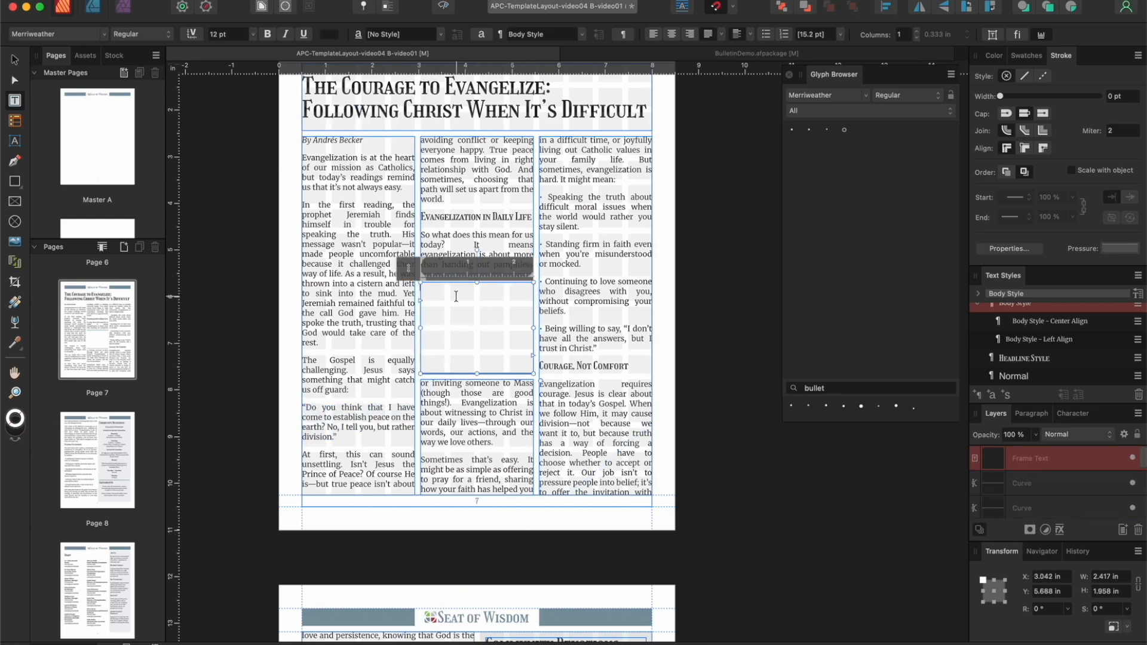
{"action": "left_click", "coordinate": [156, 1]}
{"action": "left_click", "coordinate": [185, 70]}
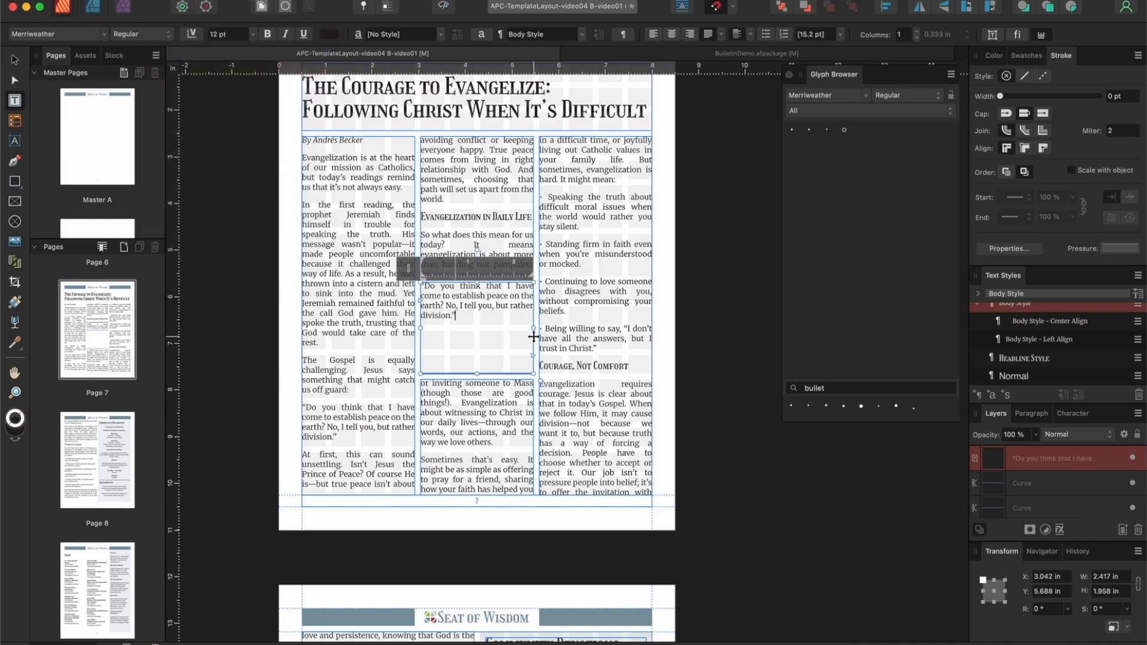
Step: Apply the Title Style text style to the pull quote between the dividers and set its font size to 20 pt
{"action": "left_click_drag", "start_coordinate": [471, 315], "coordinate": [410, 289]}
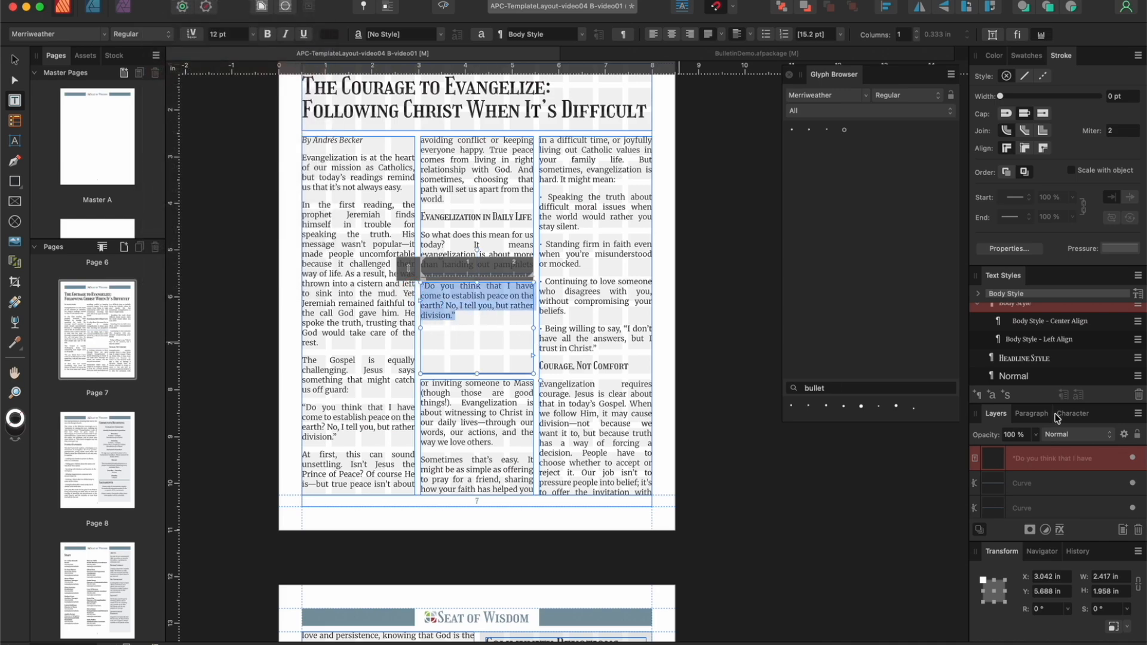
{"action": "scroll", "coordinate": [1067, 350], "scroll_direction": "down", "scroll_amount": 5}
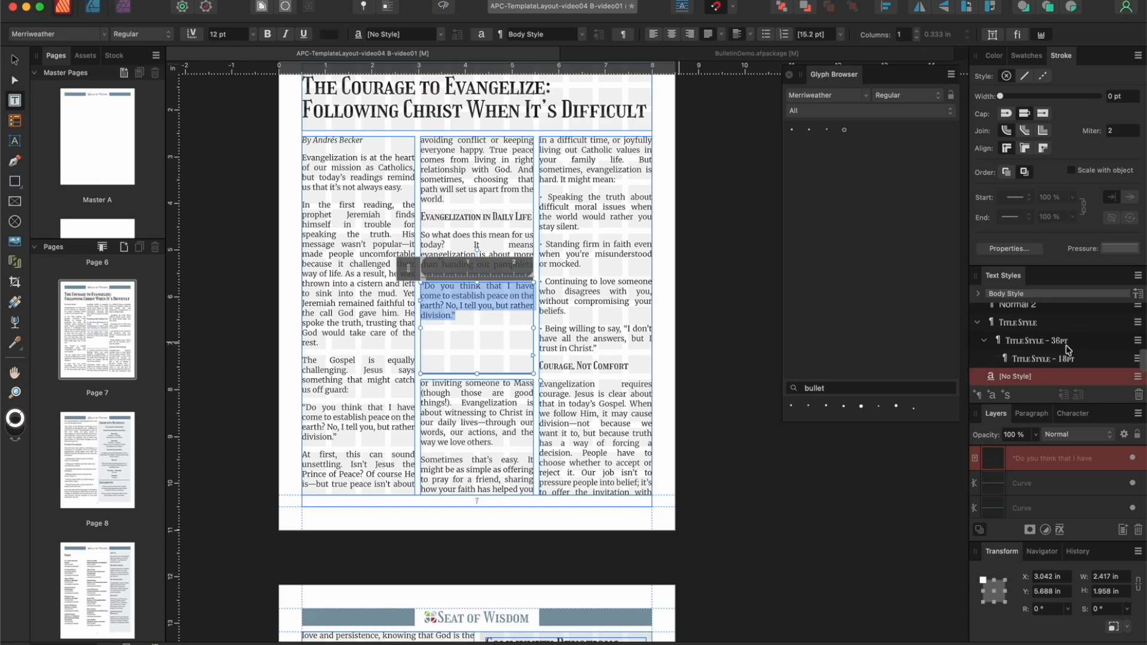
{"action": "left_click", "coordinate": [1024, 361]}
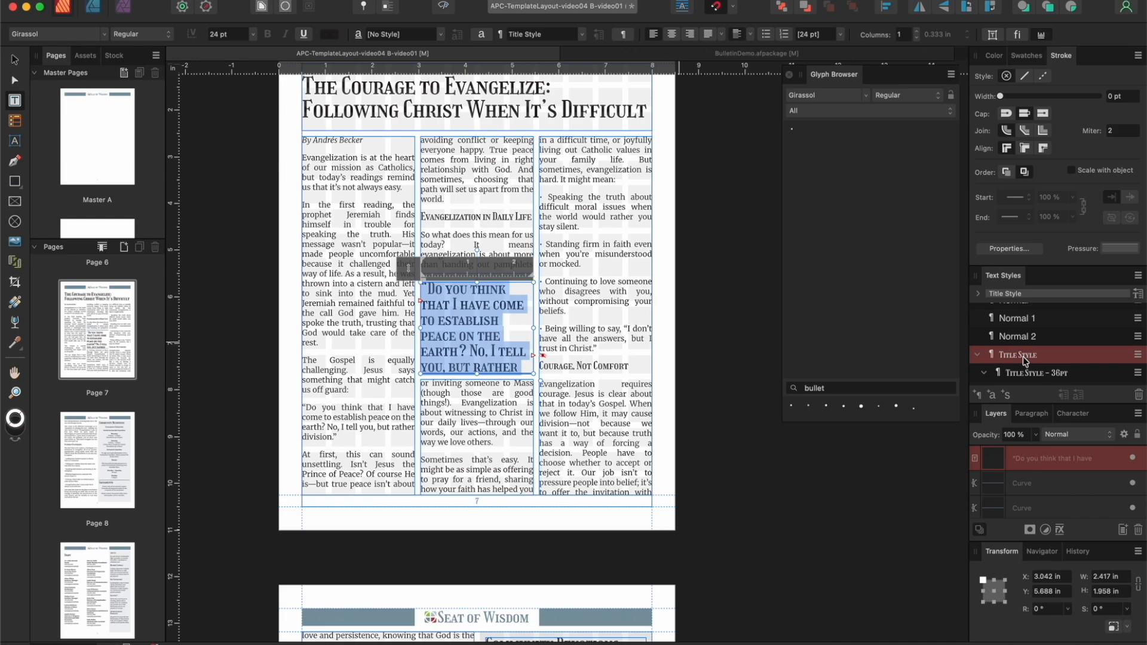
{"action": "left_click", "coordinate": [253, 34]}
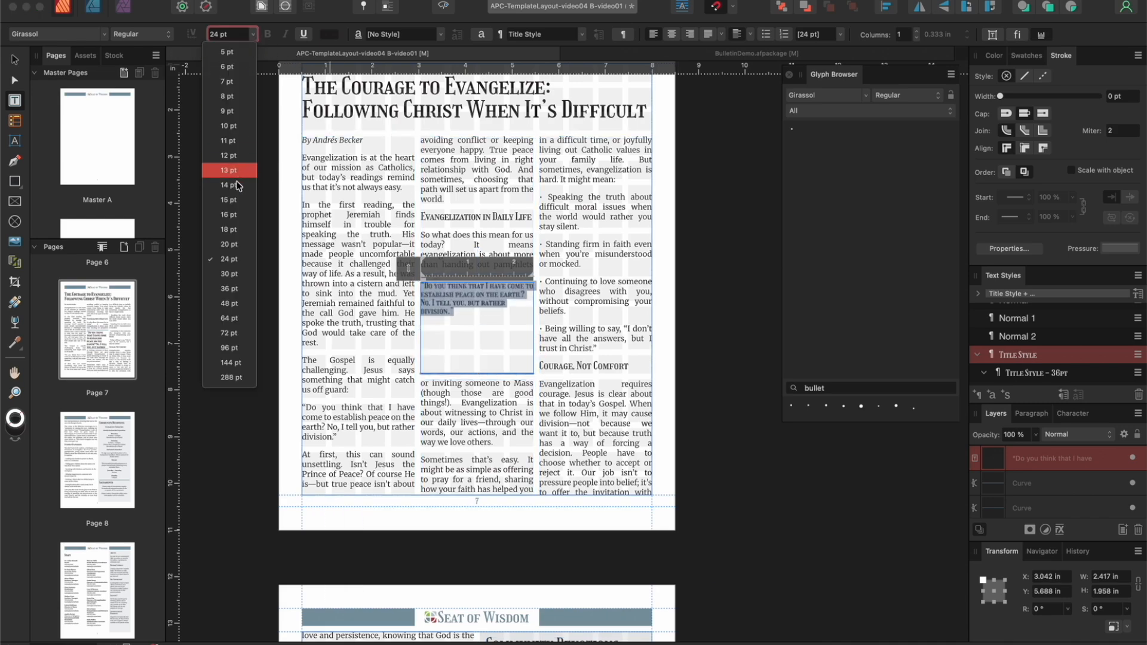
{"action": "left_click", "coordinate": [237, 241]}
Step: Center the pull quote both horizontally and vertically within its frame
{"action": "left_click", "coordinate": [671, 35]}
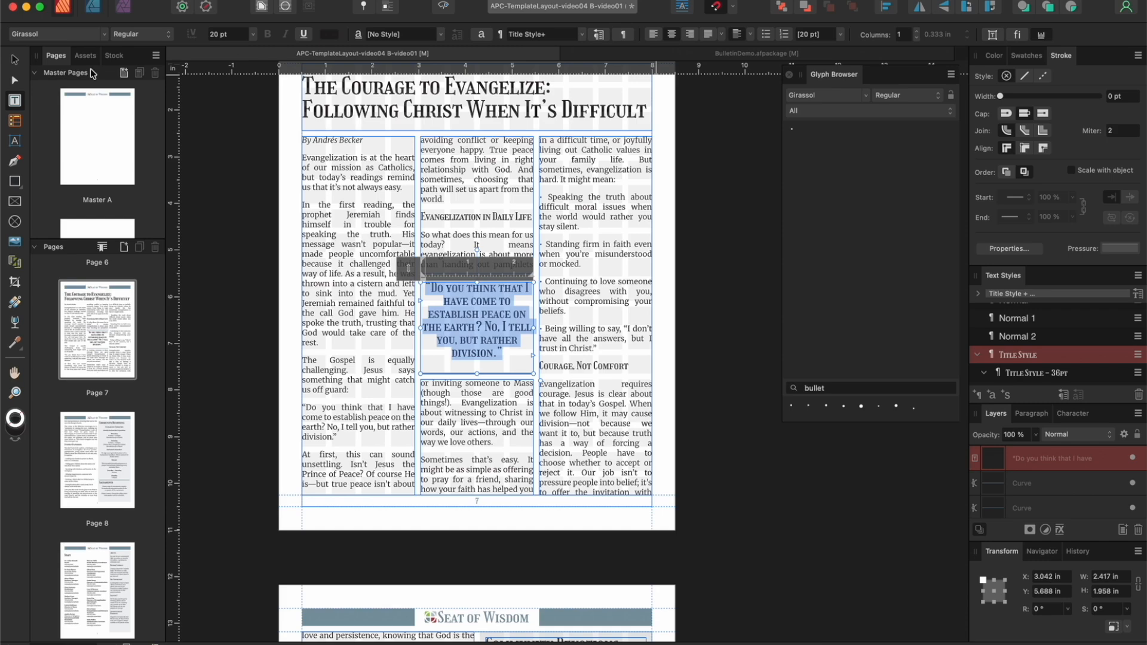
{"action": "left_click", "coordinate": [750, 36]}
{"action": "left_click", "coordinate": [738, 66]}
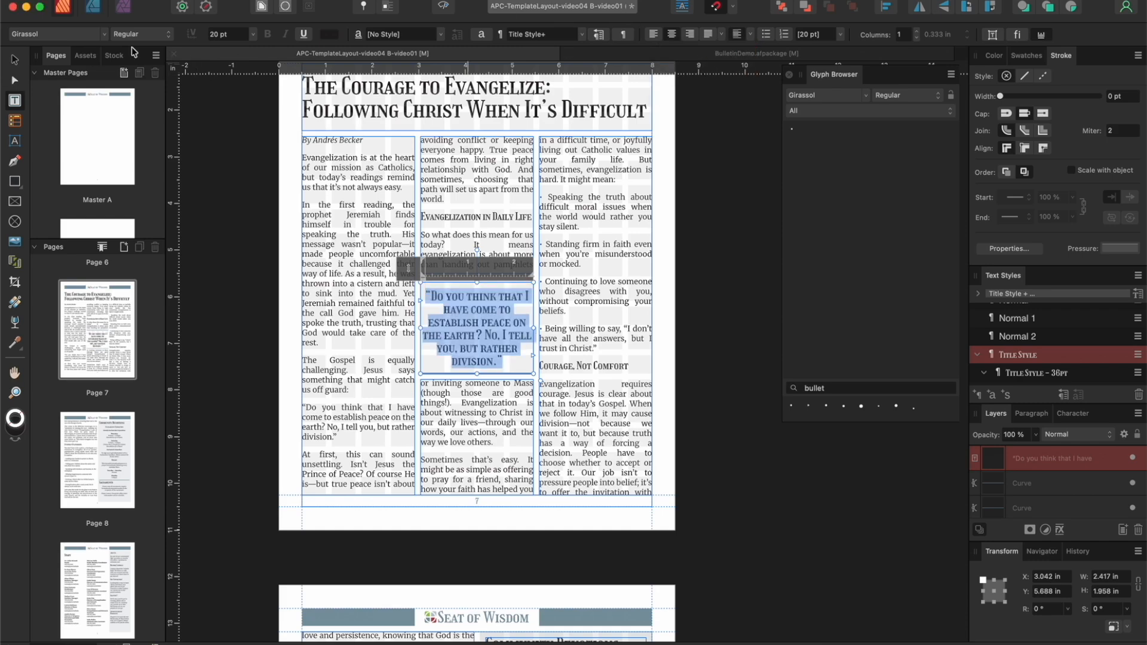
Step: Raise the lower edge of the pull quote frame on page 7 to make it about 1.85 in high, clear of the lower divider line
{"action": "left_click", "coordinate": [14, 61]}
{"action": "left_click", "coordinate": [291, 266]}
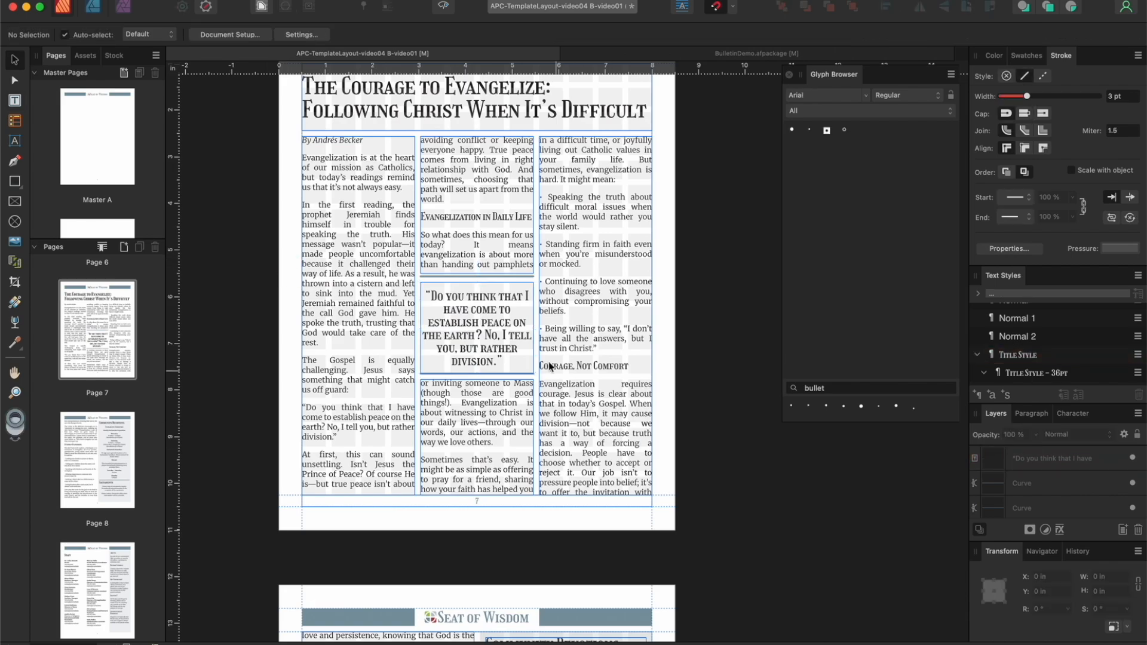
{"action": "scroll", "coordinate": [495, 286], "scroll_direction": "up", "scroll_amount": 3}
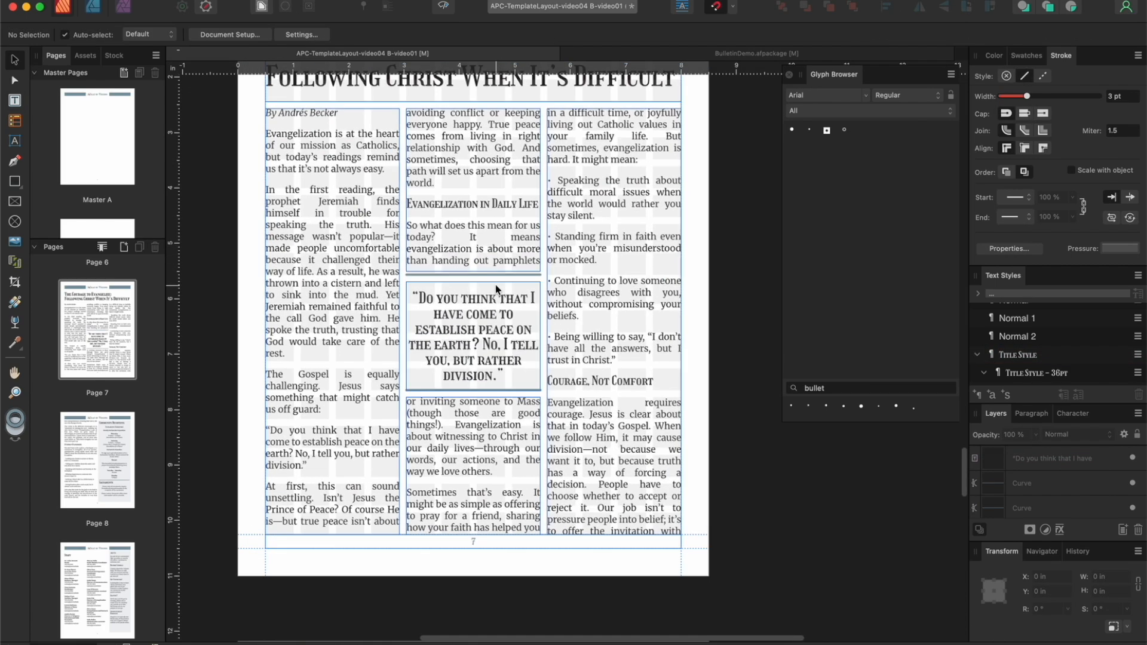
{"action": "left_click_drag", "start_coordinate": [500, 268], "coordinate": [499, 274]}
{"action": "left_click", "coordinate": [497, 424]}
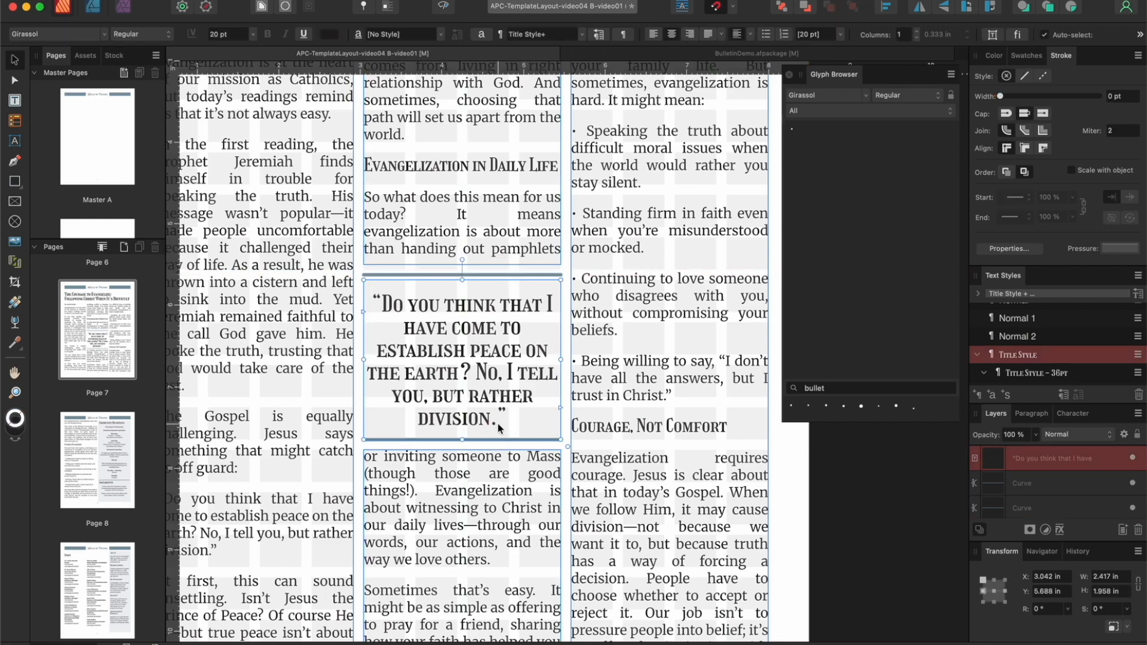
{"action": "double_click", "coordinate": [519, 442]}
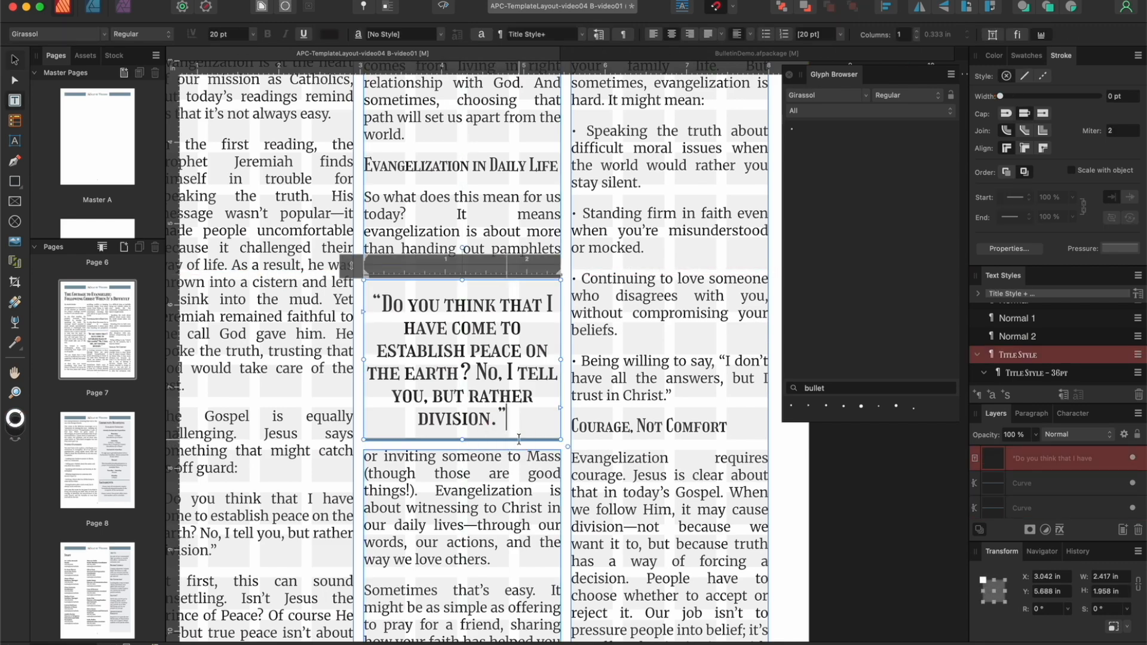
{"action": "left_click_drag", "start_coordinate": [464, 440], "coordinate": [463, 431]}
{"action": "scroll", "coordinate": [520, 434], "scroll_direction": "down", "scroll_amount": 4}
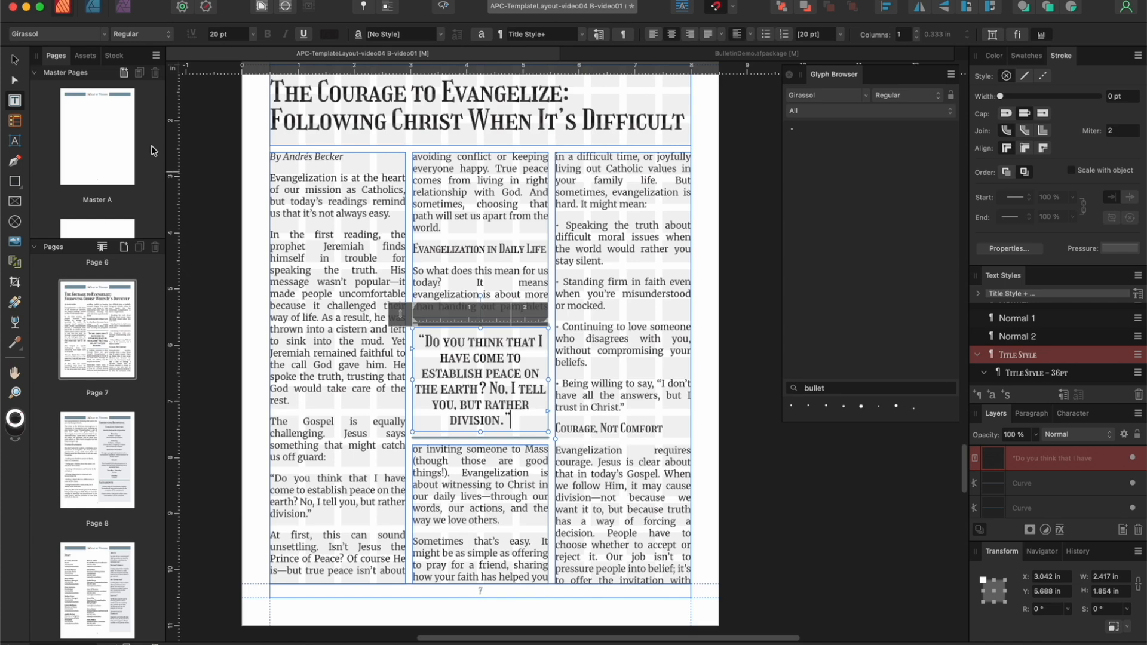
{"action": "left_click", "coordinate": [14, 59]}
{"action": "left_click", "coordinate": [704, 302]}
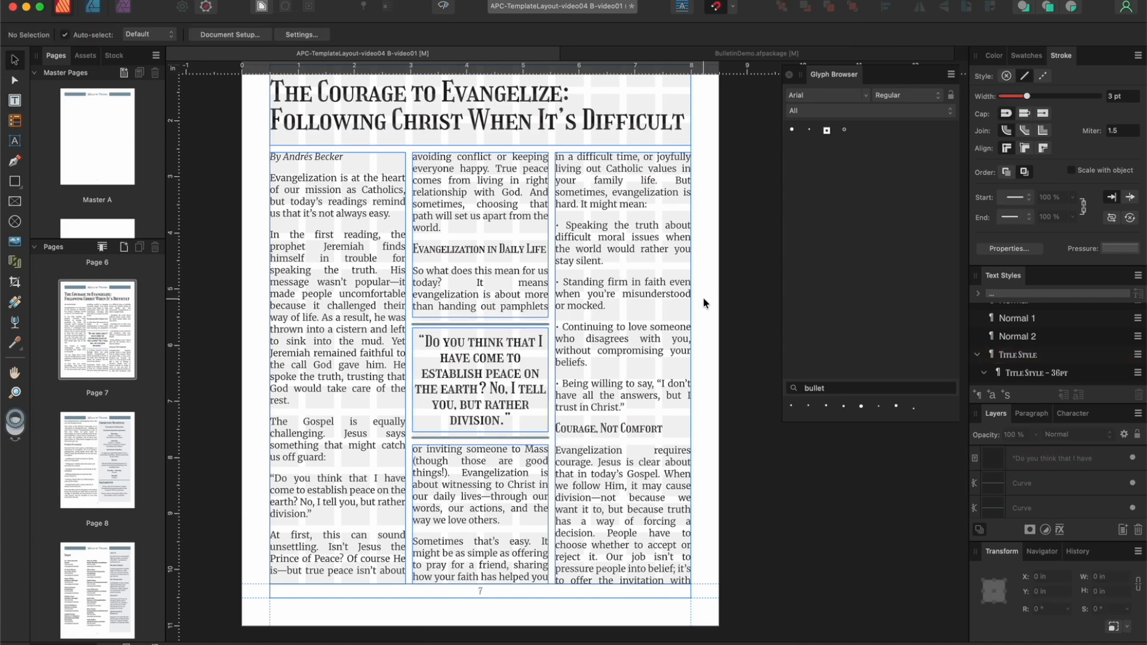
Step: Turn on preview mode and review the article layout on pages 7 and 8 without frames and guides
{"action": "left_click", "coordinate": [444, 7]}
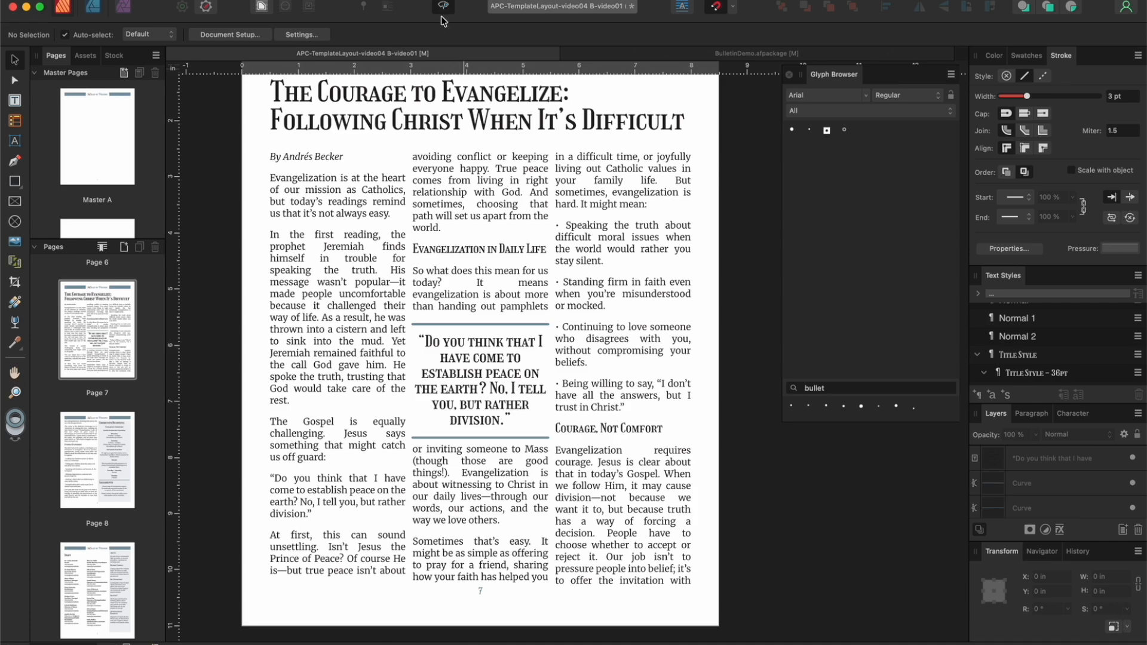
{"action": "scroll", "coordinate": [255, 428], "scroll_direction": "down", "scroll_amount": 15}
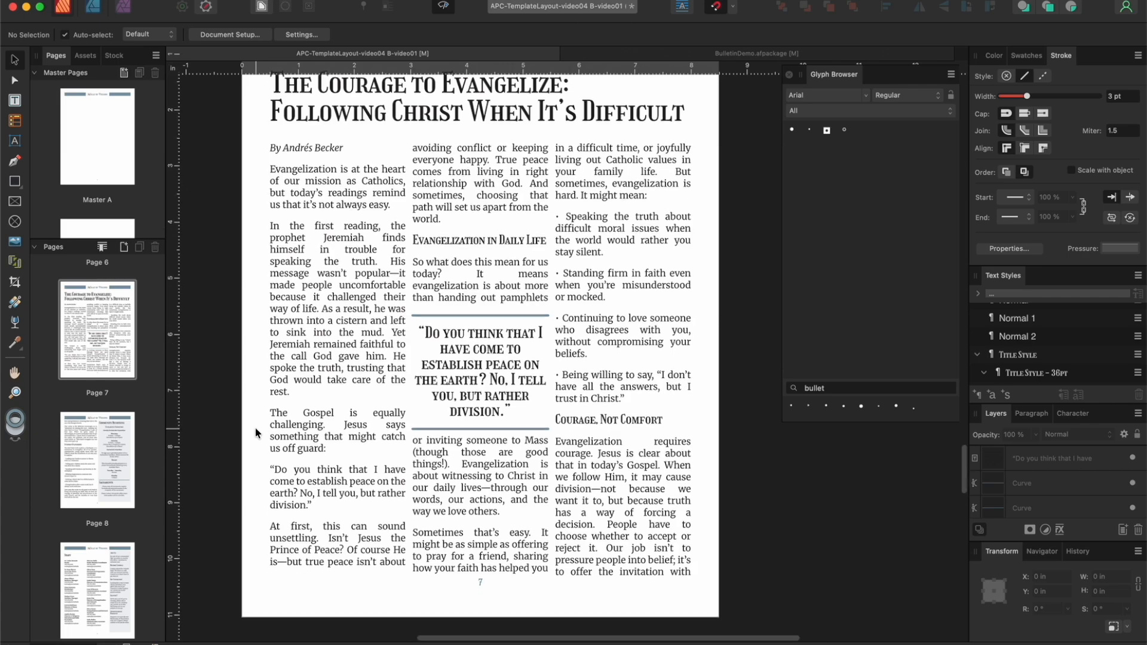
{"action": "scroll", "coordinate": [256, 427], "scroll_direction": "down", "scroll_amount": 2}
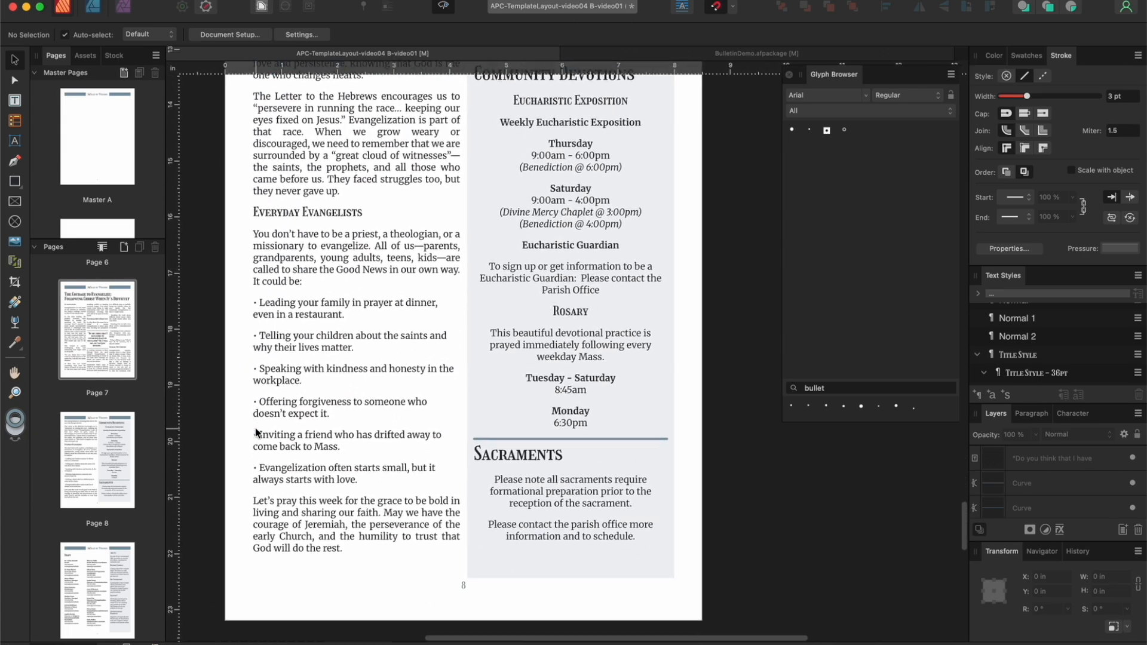
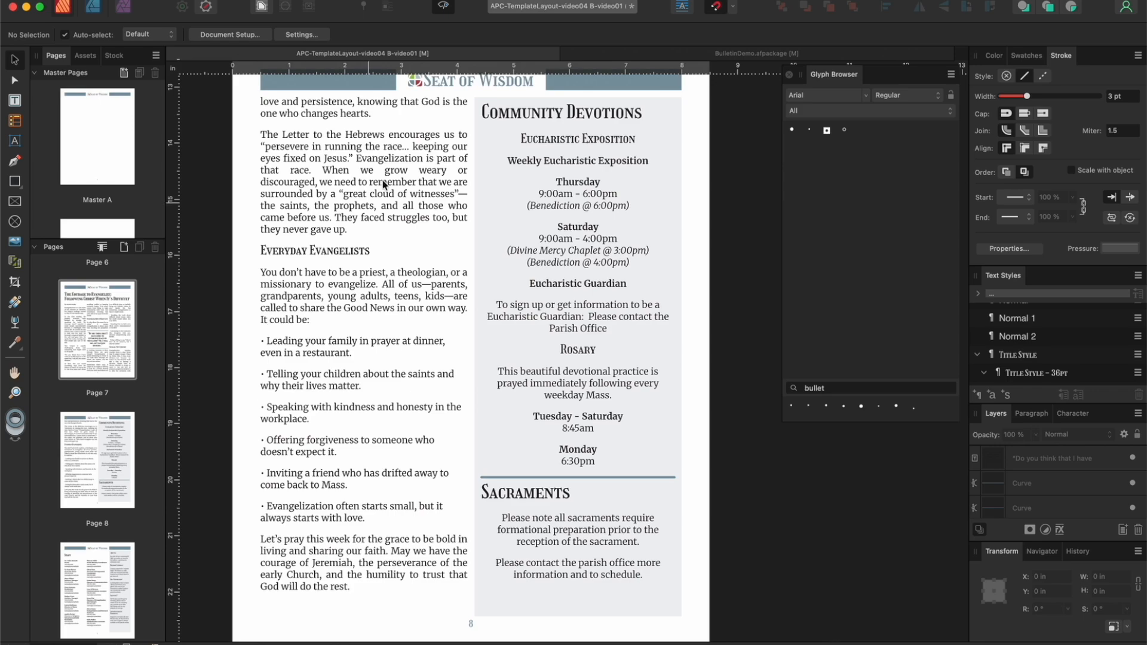
Step: Leave preview mode and color the Sunday Readings and From the Pastor's Desk titles on page 2 with the slate blue Bulletin Demo swatch
{"action": "left_click", "coordinate": [443, 7]}
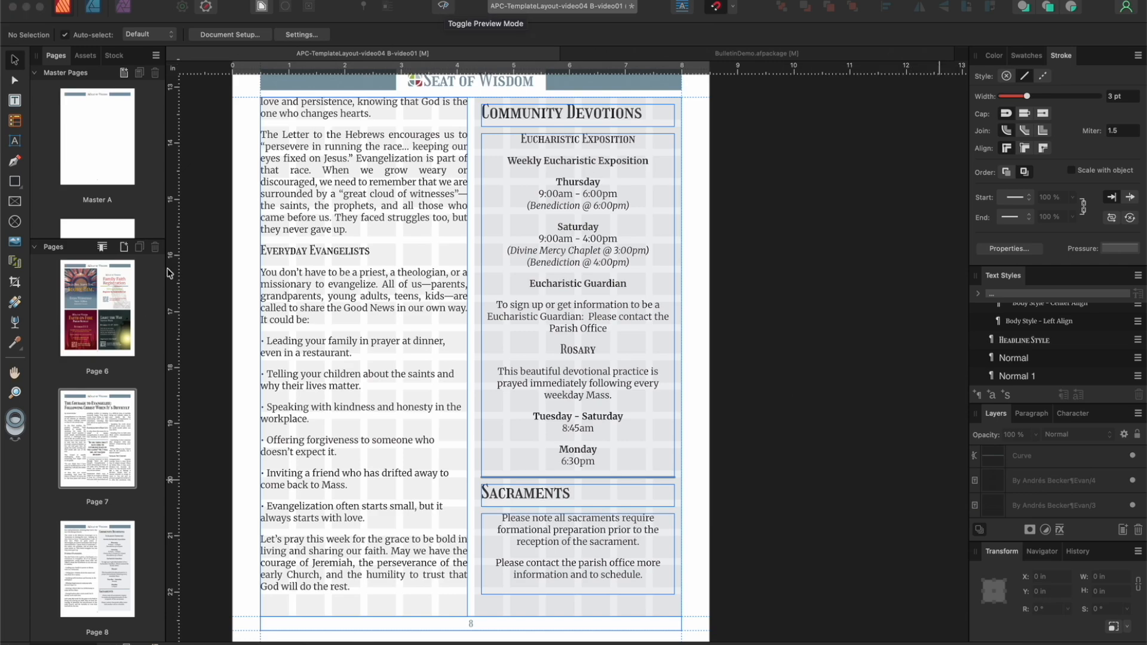
{"action": "scroll", "coordinate": [105, 431], "scroll_direction": "up", "scroll_amount": 10}
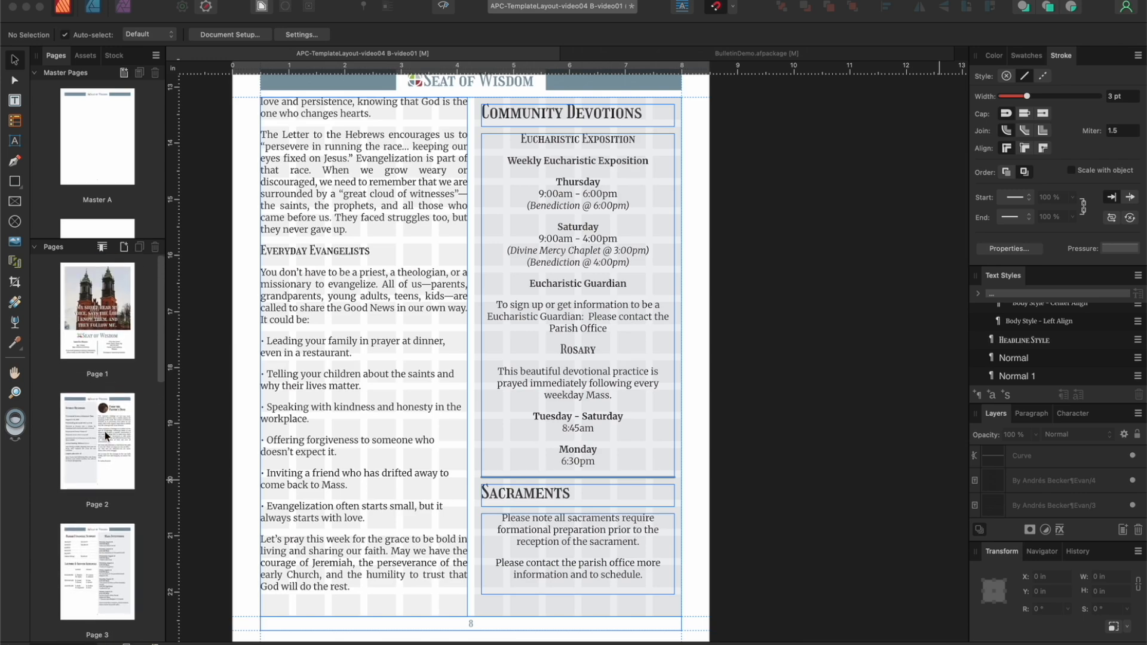
{"action": "double_click", "coordinate": [106, 431]}
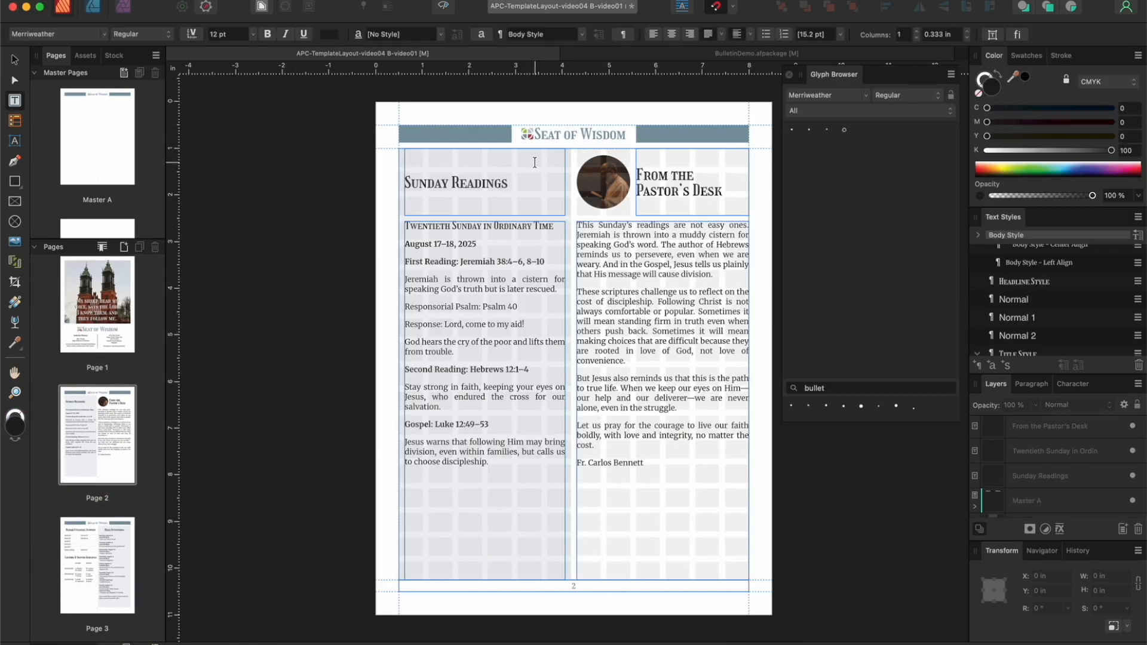
{"action": "left_click", "coordinate": [16, 54]}
{"action": "left_click", "coordinate": [509, 160]}
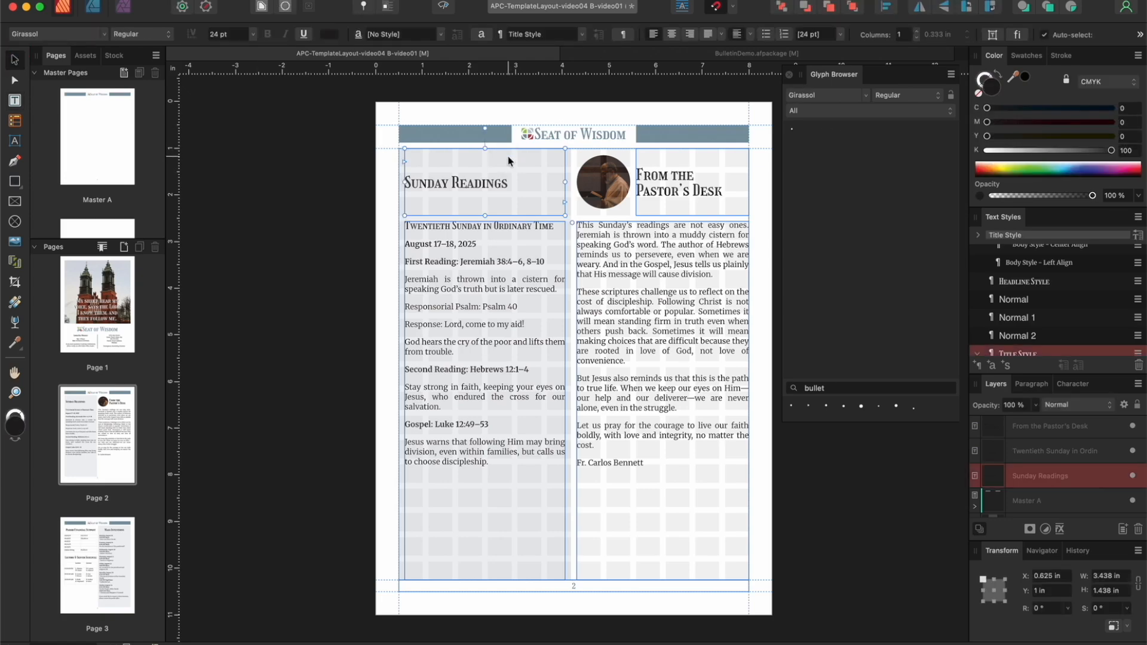
{"action": "left_click", "coordinate": [684, 186], "text": "shift"}
{"action": "left_click", "coordinate": [1028, 56]}
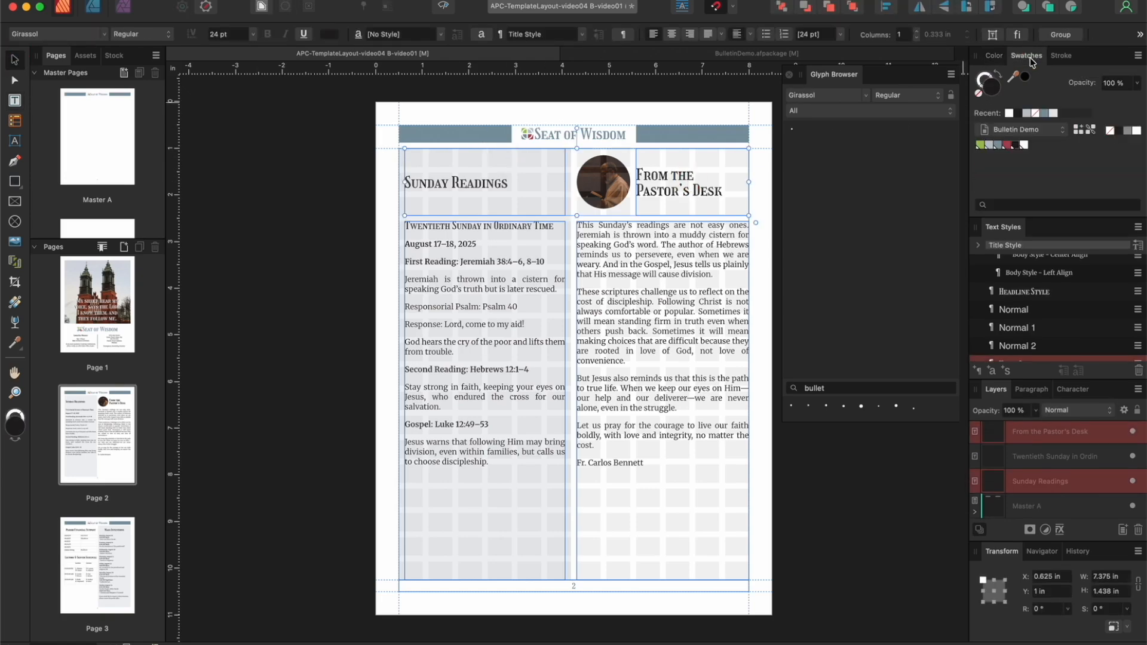
{"action": "left_click", "coordinate": [1000, 145]}
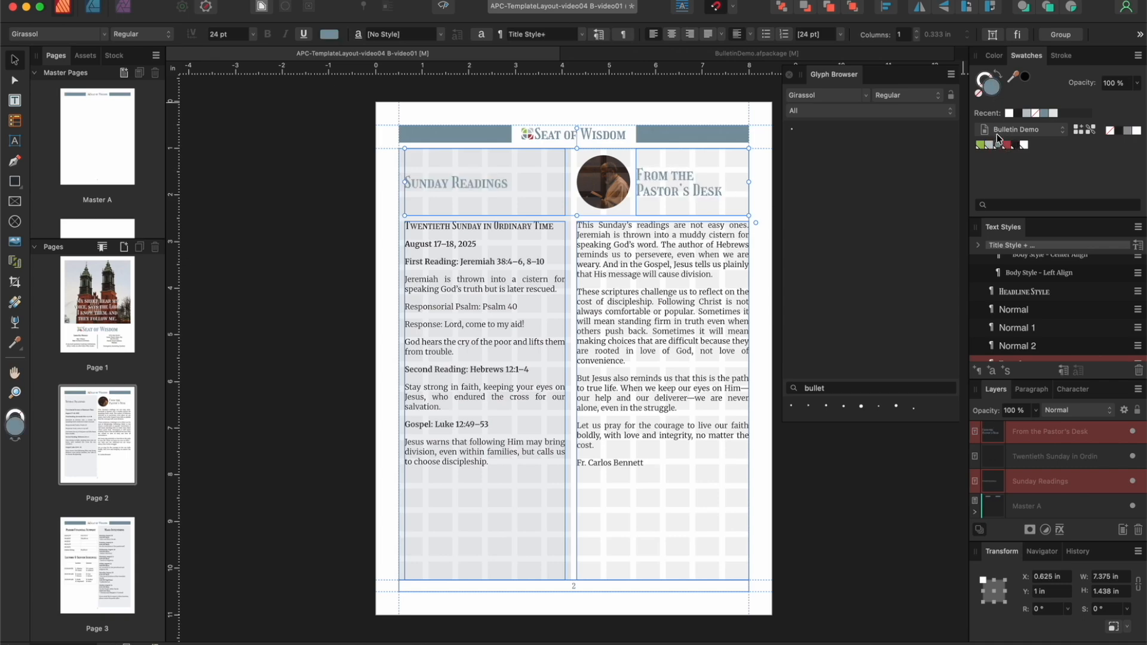
Step: Apply the Body Style - Left Align text style to the whole readings text frame under Sunday Readings
{"action": "left_click", "coordinate": [518, 276]}
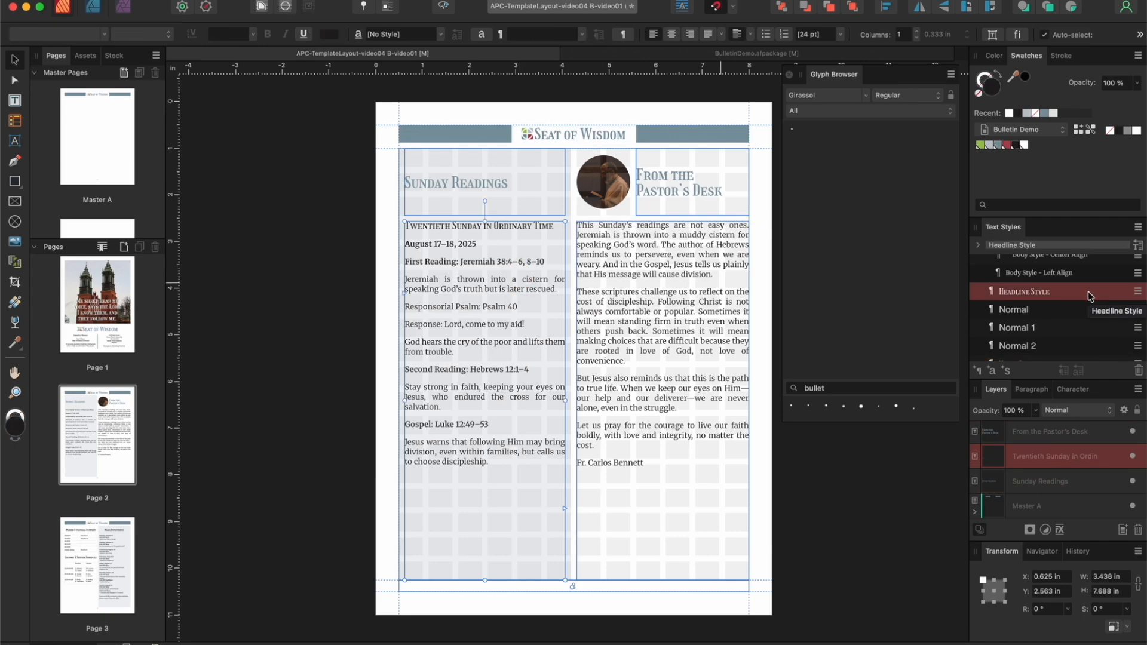
{"action": "scroll", "coordinate": [1082, 292], "scroll_direction": "up", "scroll_amount": 2}
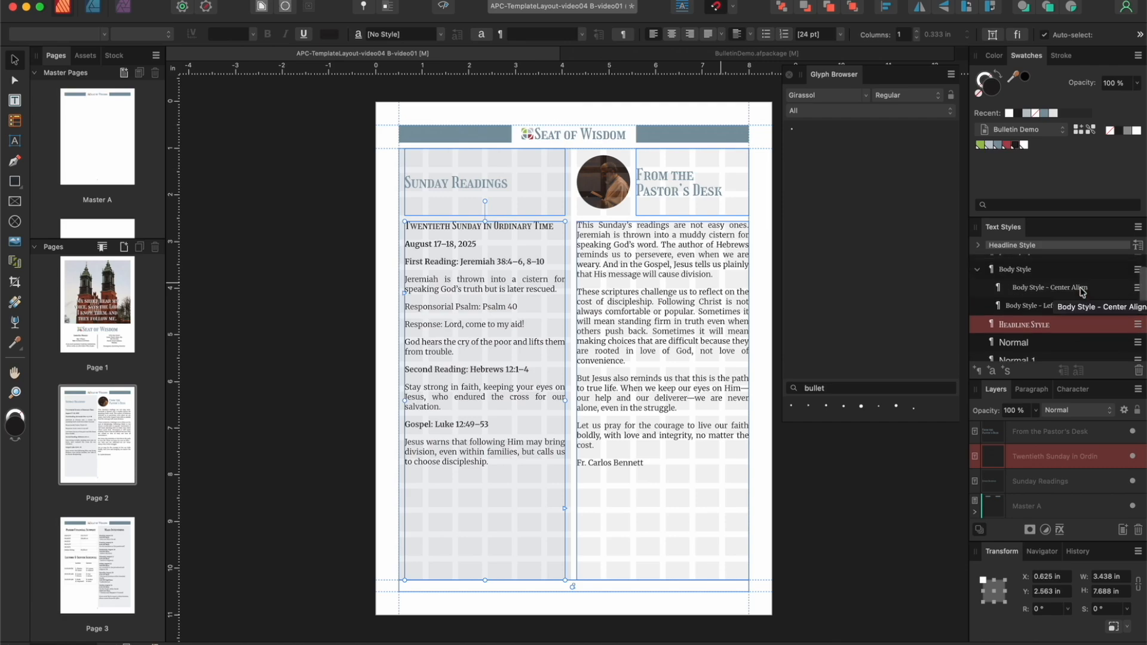
{"action": "left_click", "coordinate": [1028, 306]}
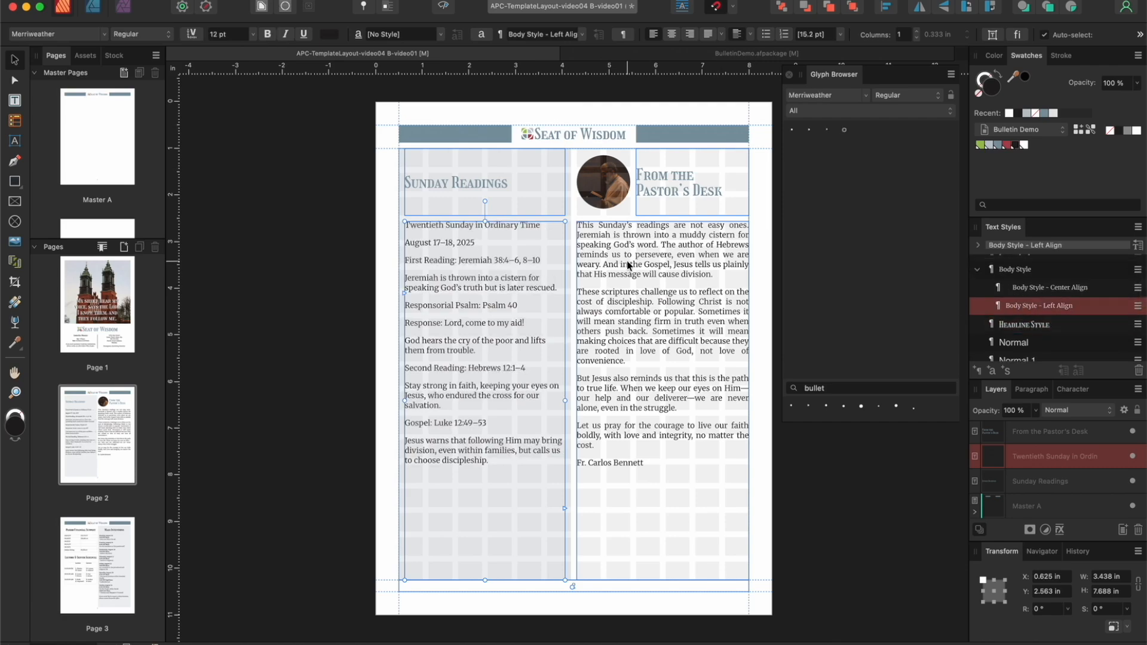
Step: Apply Headline Style and the red palette color to "Twentieth Sunday in Ordinary Time", and make the August 17–18, 2025 line bold
{"action": "double_click", "coordinate": [556, 233]}
{"action": "left_click_drag", "start_coordinate": [540, 224], "coordinate": [397, 226]}
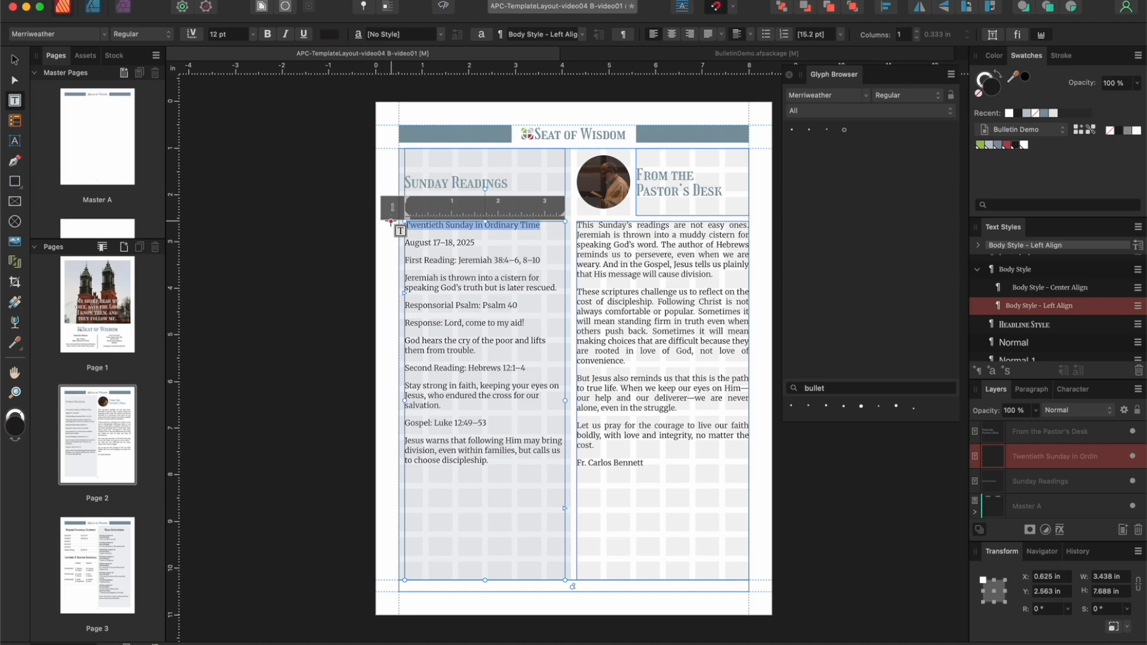
{"action": "left_click", "coordinate": [1024, 326]}
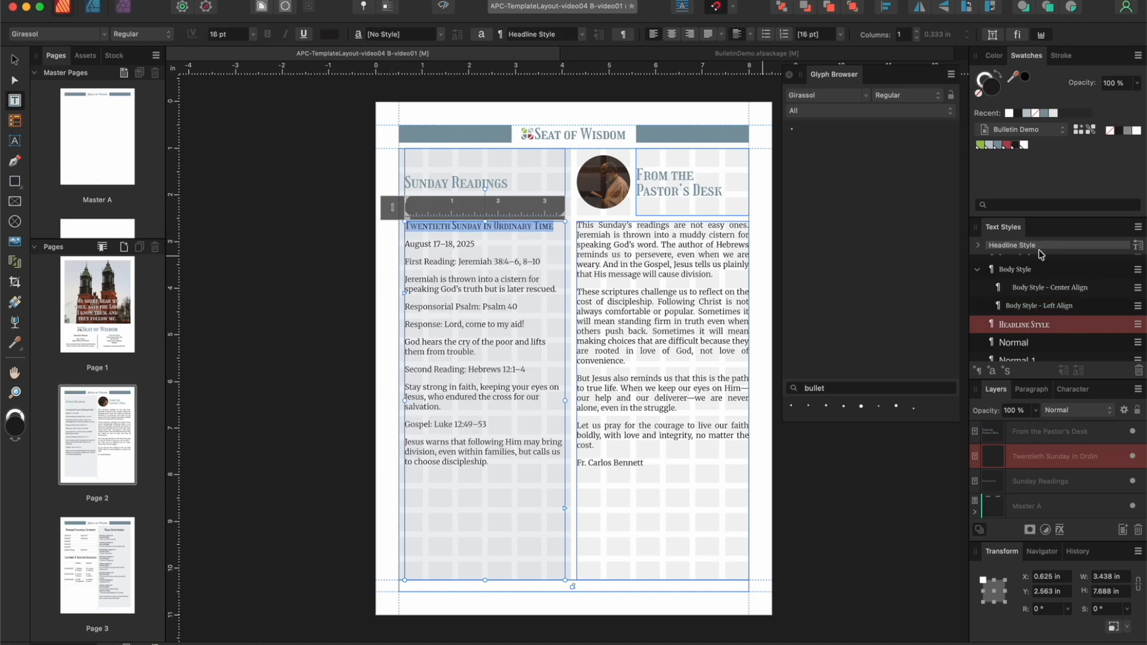
{"action": "left_click", "coordinate": [1007, 145]}
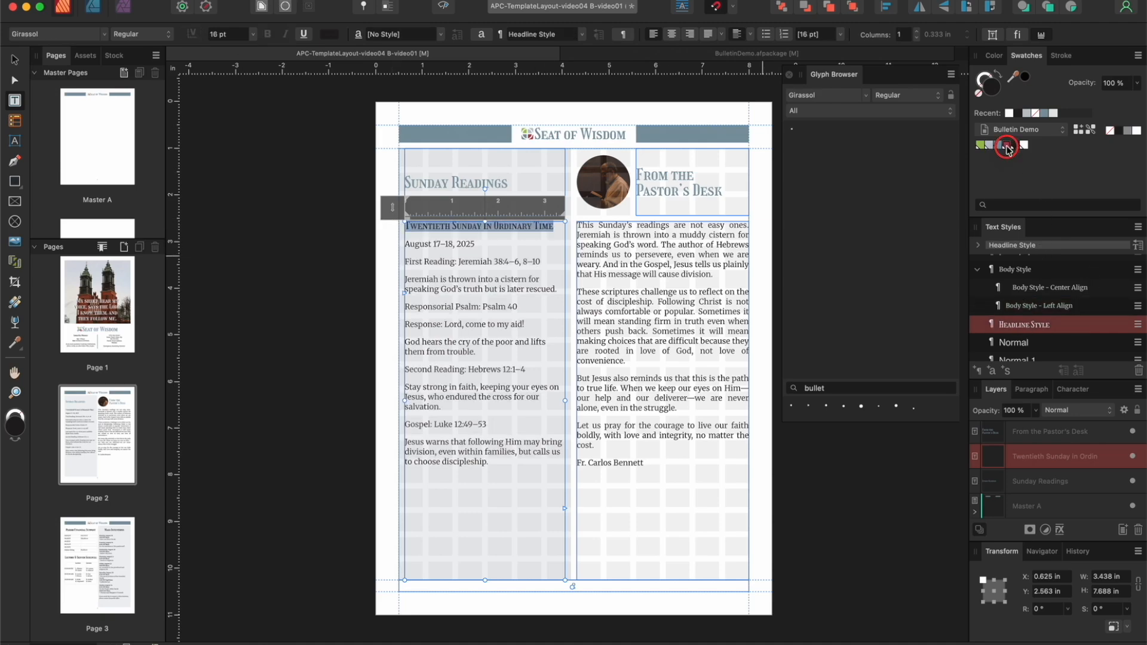
{"action": "left_click", "coordinate": [474, 243]}
{"action": "left_click_drag", "start_coordinate": [474, 243], "coordinate": [395, 244]}
{"action": "left_click", "coordinate": [268, 35]}
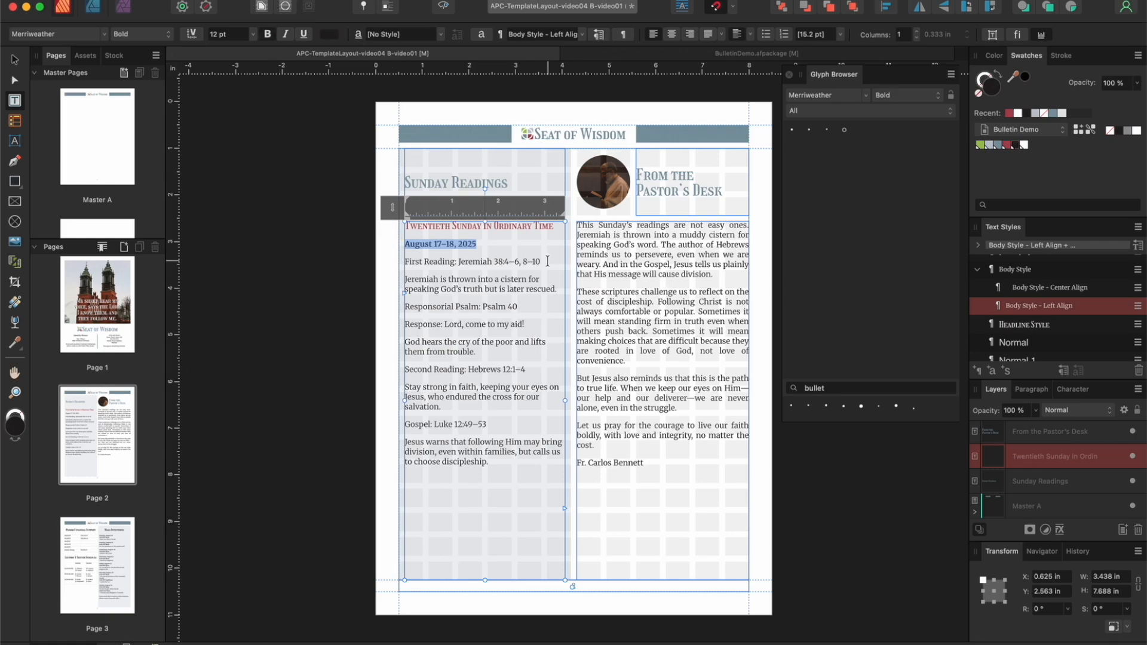
Step: Put the First Reading citation on its own line, format the label bold slate blue and "Jeremiah 38:4–6, 8–10" red italic
{"action": "left_click", "coordinate": [459, 261]}
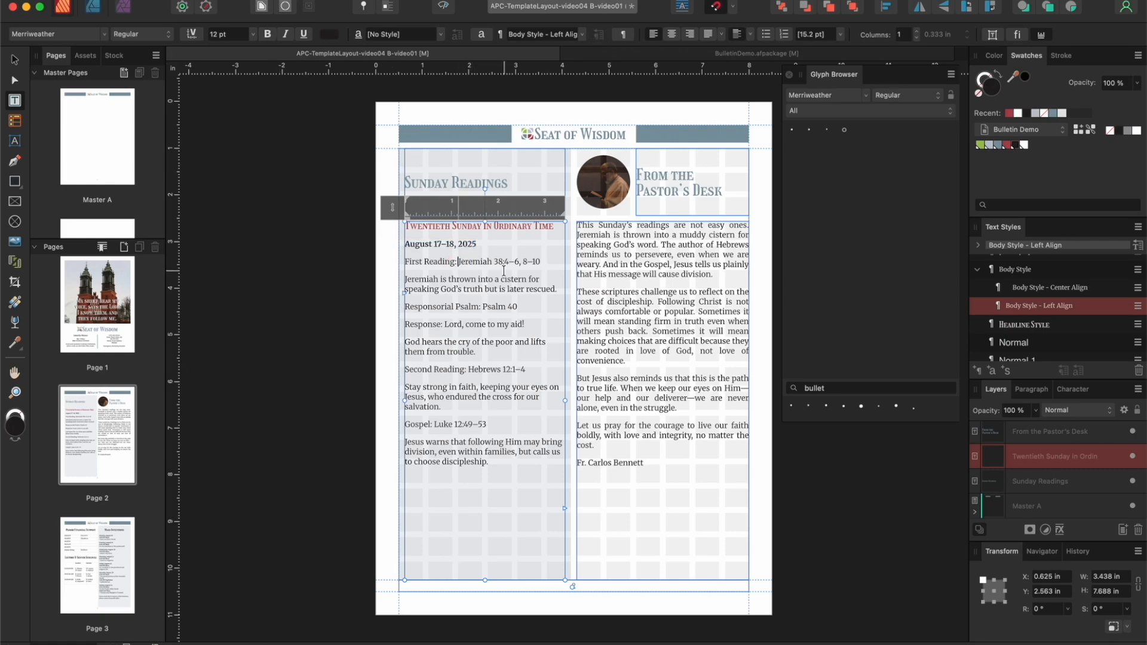
{"action": "key", "text": "shift+Return"}
{"action": "left_click_drag", "start_coordinate": [458, 261], "coordinate": [398, 262]}
{"action": "left_click", "coordinate": [267, 34]}
{"action": "left_click", "coordinate": [1000, 149]}
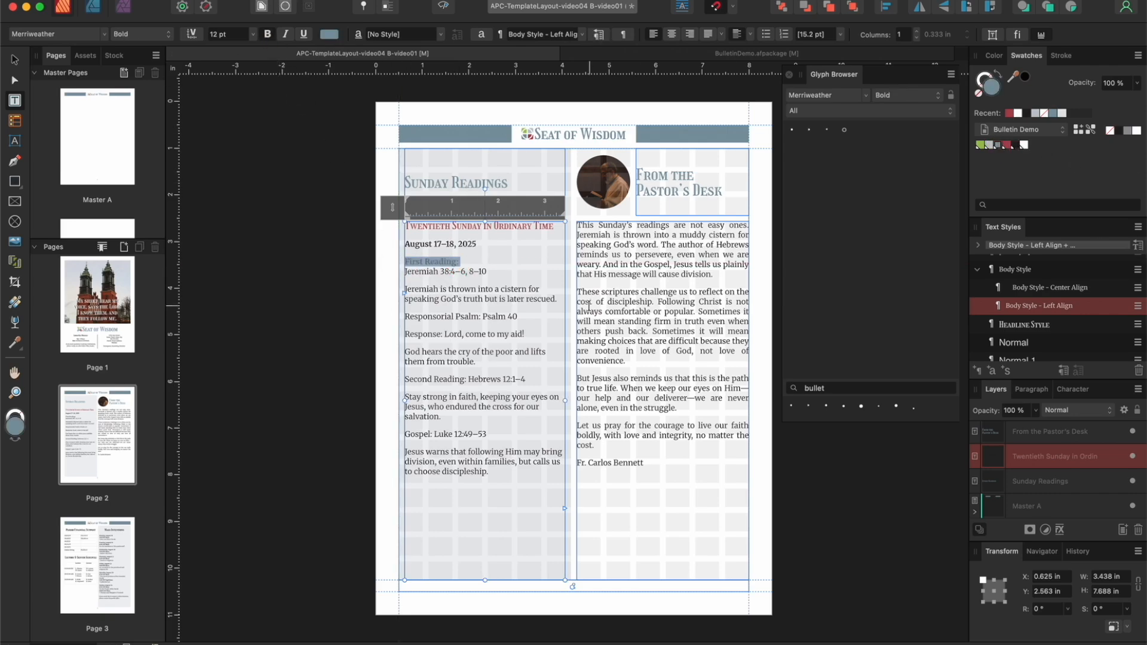
{"action": "left_click_drag", "start_coordinate": [487, 271], "coordinate": [400, 270]}
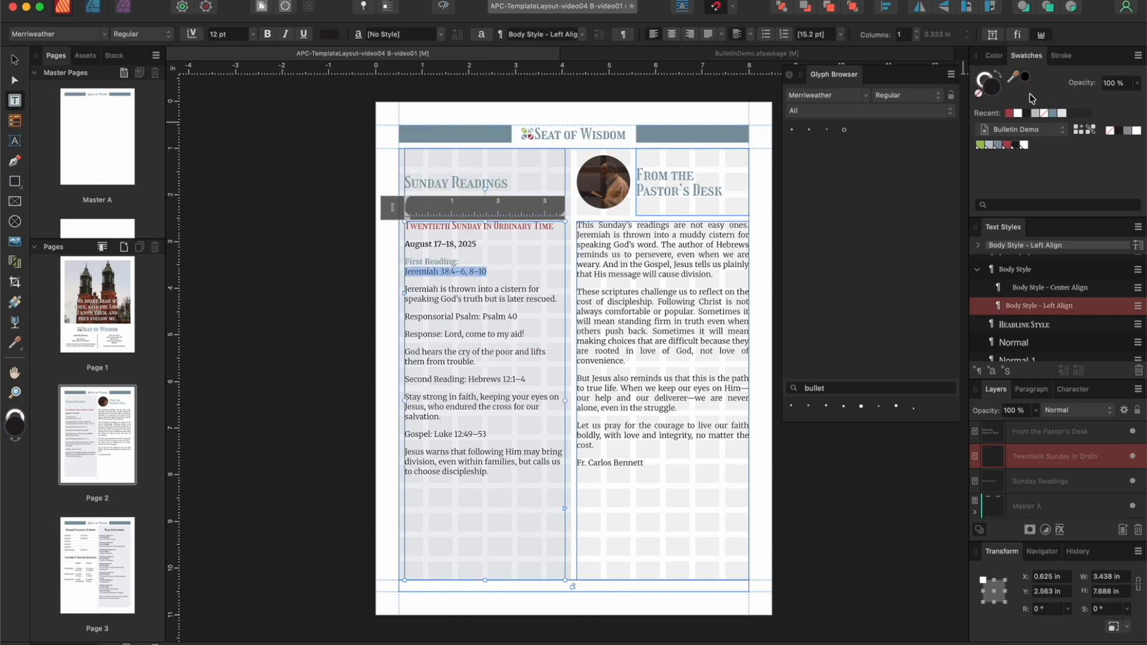
{"action": "left_click", "coordinate": [1007, 147]}
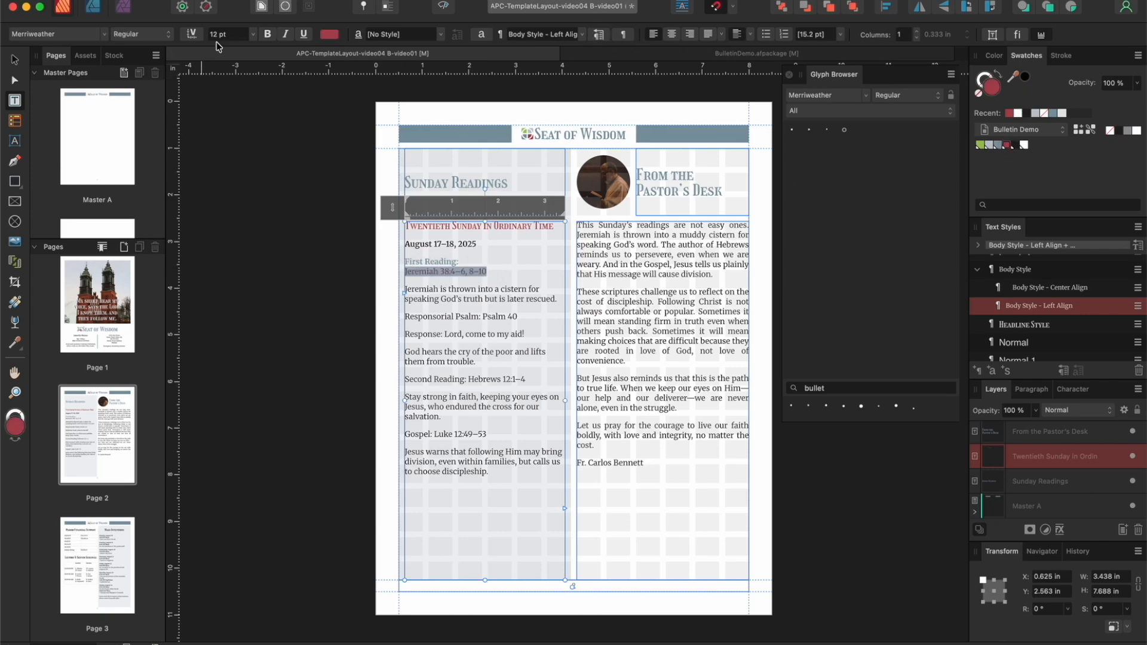
{"action": "left_click", "coordinate": [286, 34]}
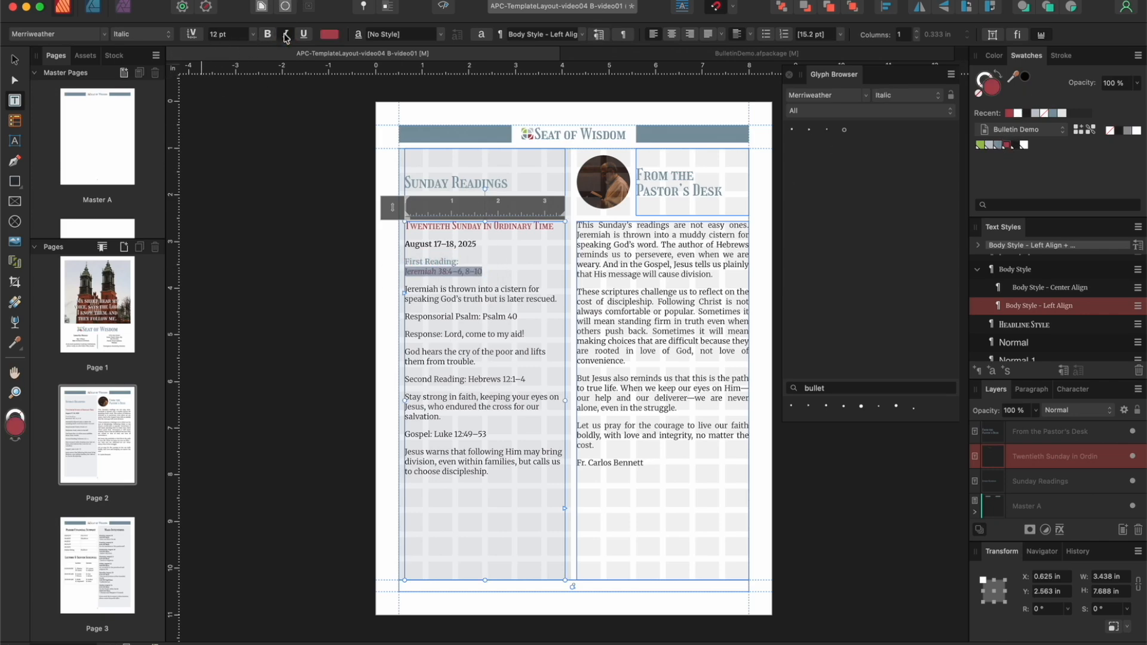
Step: Make the "Responsorial Psalm:" label bold slate blue and break "Psalm 40" onto its own line in red italic
{"action": "left_click", "coordinate": [522, 318]}
{"action": "left_click_drag", "start_coordinate": [482, 317], "coordinate": [405, 317]}
{"action": "left_click", "coordinate": [1001, 145]}
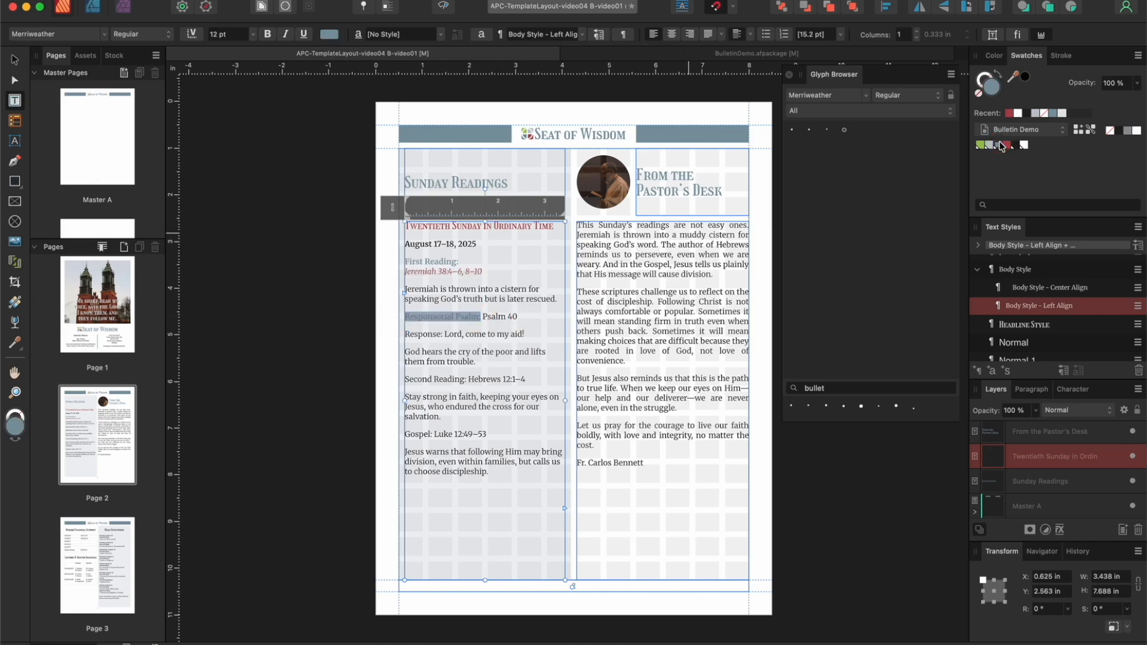
{"action": "left_click", "coordinate": [268, 35]}
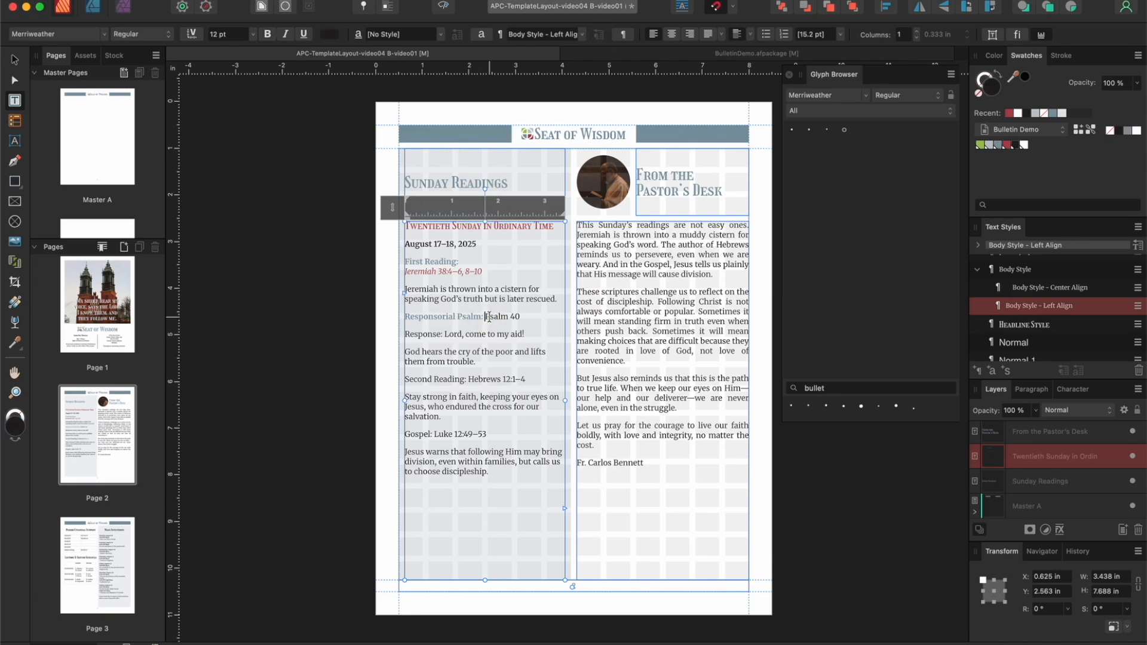
{"action": "left_click", "coordinate": [485, 319]}
{"action": "key", "text": "shift+Return"}
{"action": "left_click_drag", "start_coordinate": [460, 325], "coordinate": [396, 331]}
{"action": "left_click", "coordinate": [285, 34]}
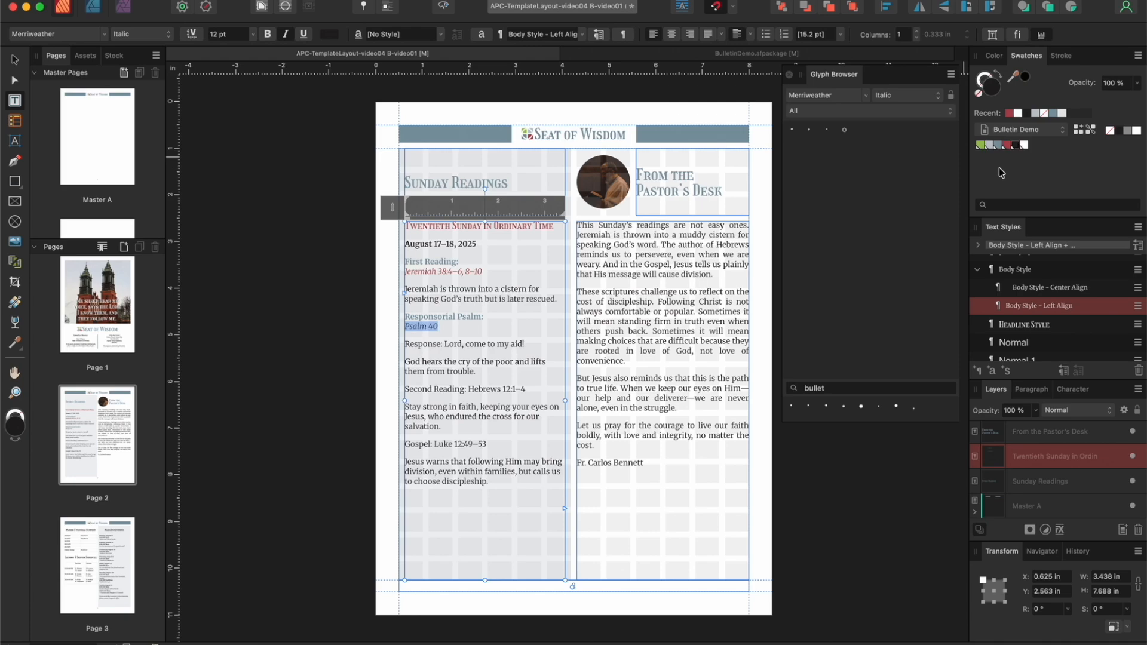
{"action": "left_click", "coordinate": [1007, 145]}
Step: Break "Hebrews 12:1–4" onto its own line in red italic and make the "Second Reading:" label bold slate blue
{"action": "left_click", "coordinate": [468, 389]}
{"action": "key", "text": "shift+Return"}
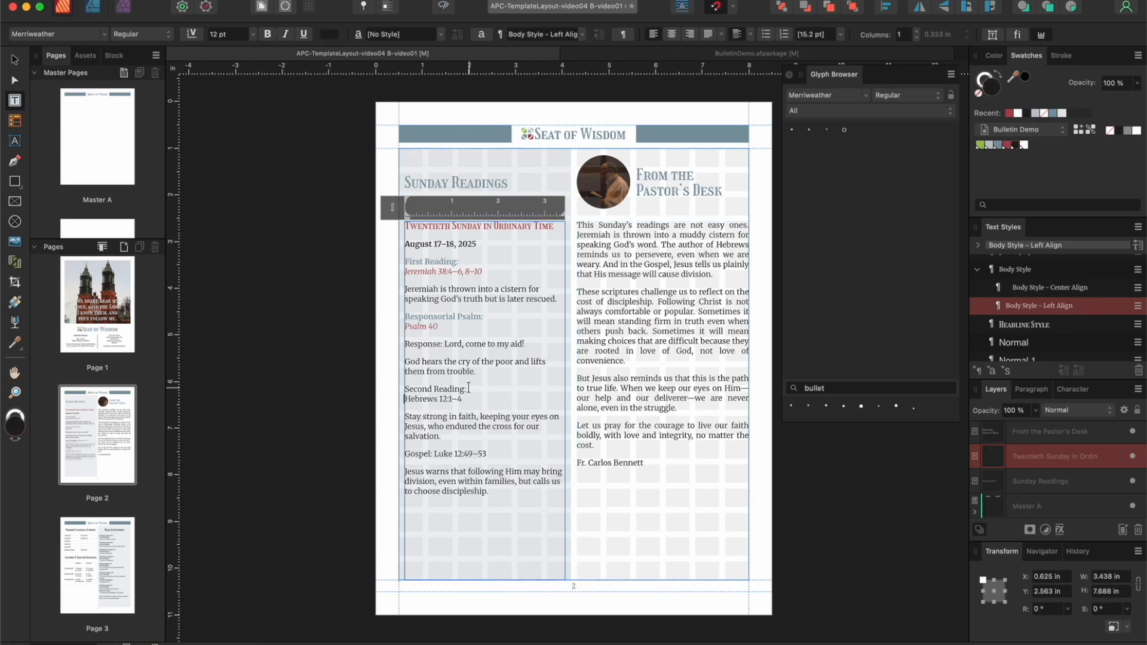
{"action": "left_click_drag", "start_coordinate": [402, 389], "coordinate": [467, 389]}
{"action": "left_click", "coordinate": [267, 34]}
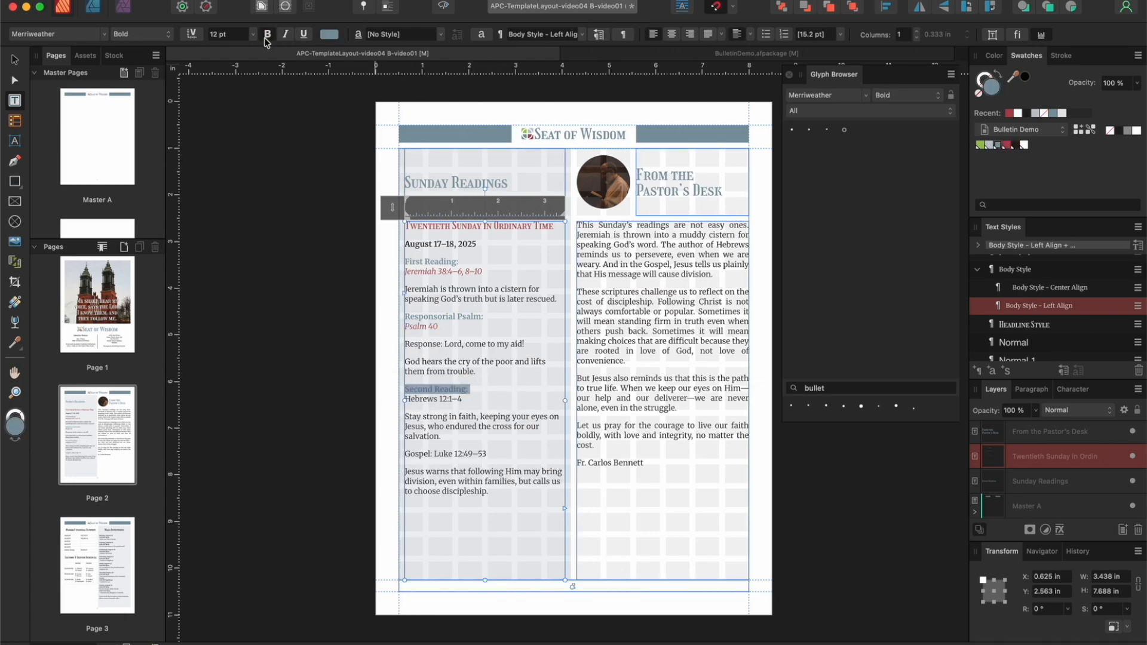
{"action": "left_click_drag", "start_coordinate": [404, 398], "coordinate": [462, 398]}
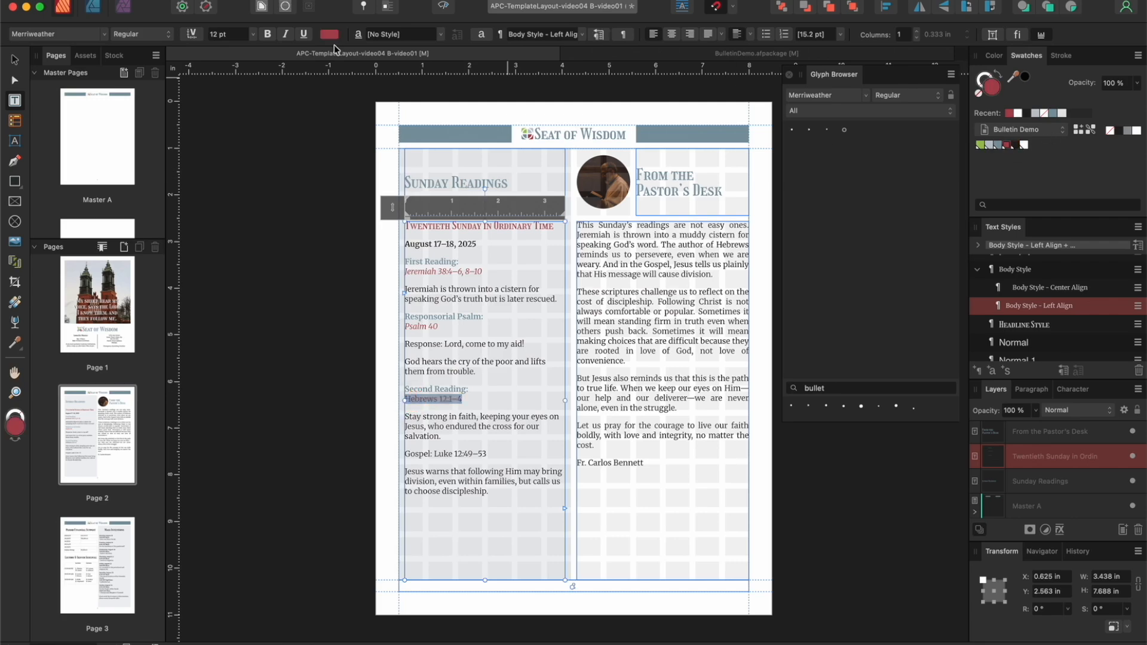
{"action": "left_click", "coordinate": [286, 36]}
Step: Break "Luke 12:49–53" onto its own line in red and make the "Gospel:" label bold slate blue
{"action": "left_click", "coordinate": [433, 454]}
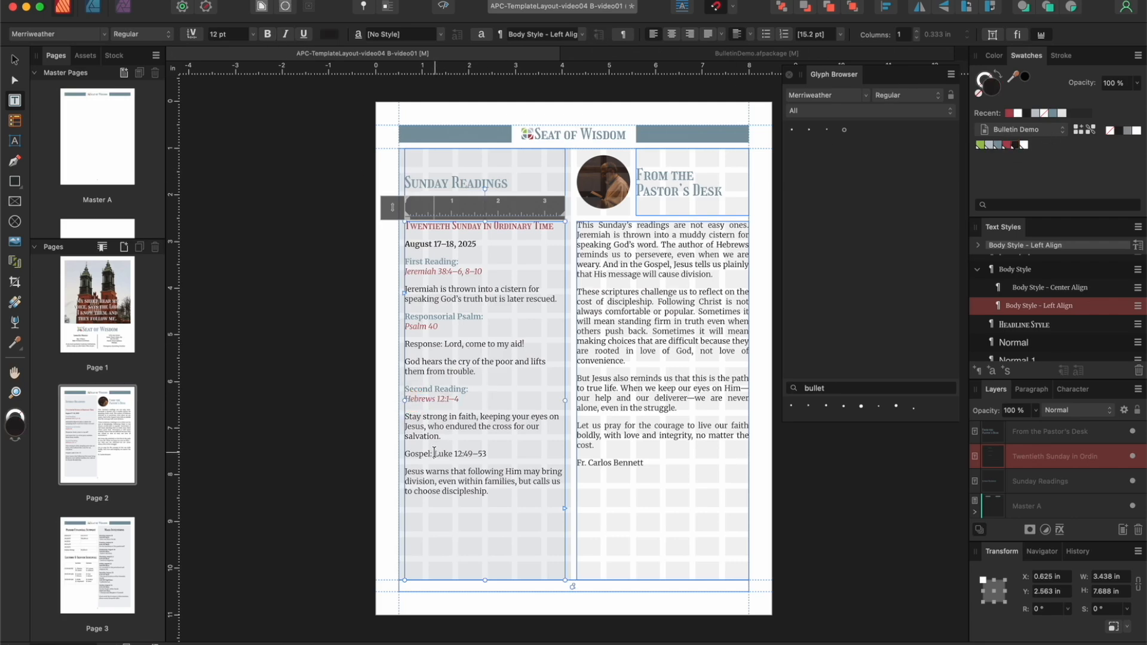
{"action": "key", "text": "shift+Return"}
{"action": "left_click_drag", "start_coordinate": [435, 453], "coordinate": [405, 464]}
{"action": "left_click", "coordinate": [268, 35]}
{"action": "left_click", "coordinate": [998, 146]}
{"action": "left_click", "coordinate": [457, 461]}
{"action": "left_click", "coordinate": [1008, 145]}
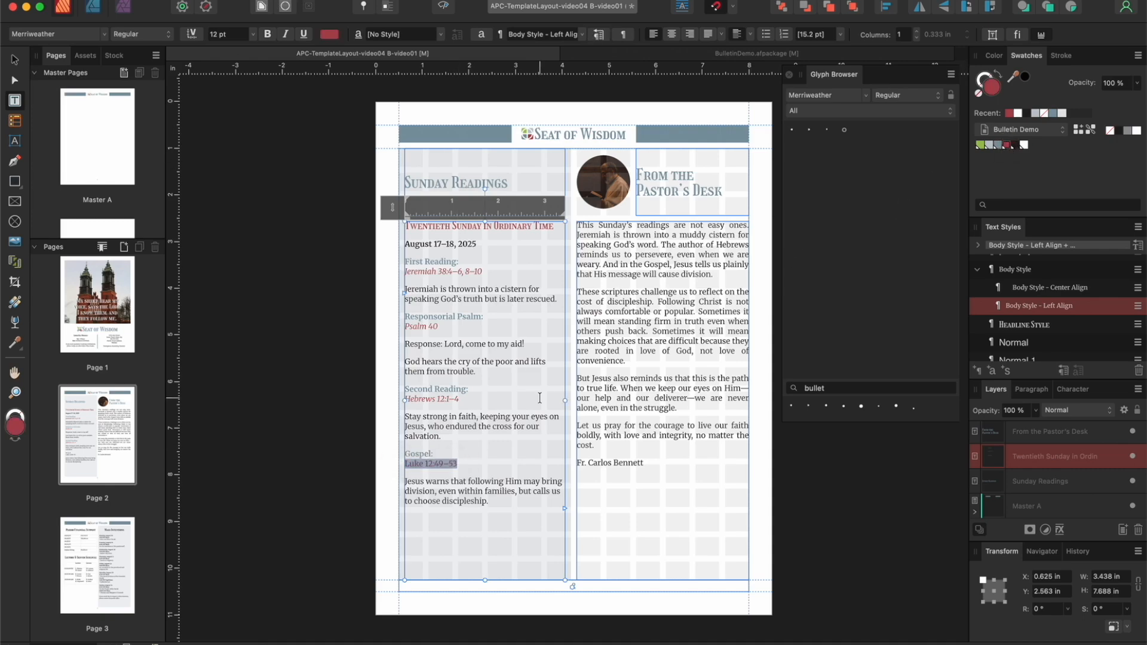
Step: Deselect the text and check the readings formatting on page 2 in preview mode, then return to the normal view
{"action": "key", "text": "Escape"}
{"action": "key", "text": "Escape"}
{"action": "left_click", "coordinate": [443, 7]}
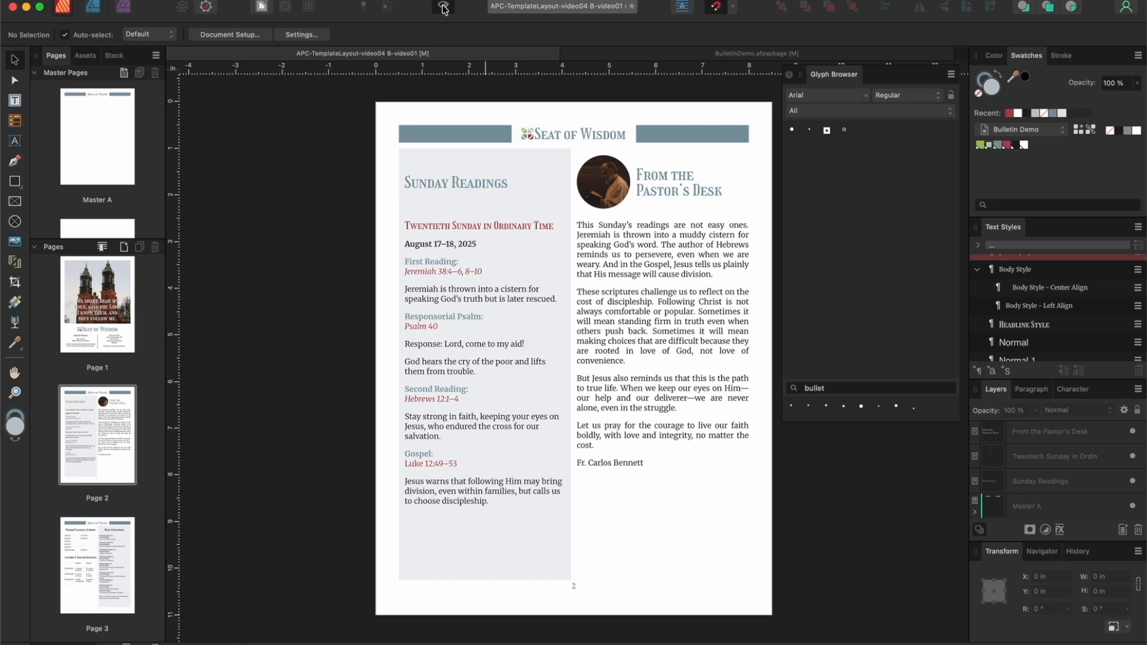
{"action": "left_click", "coordinate": [444, 8]}
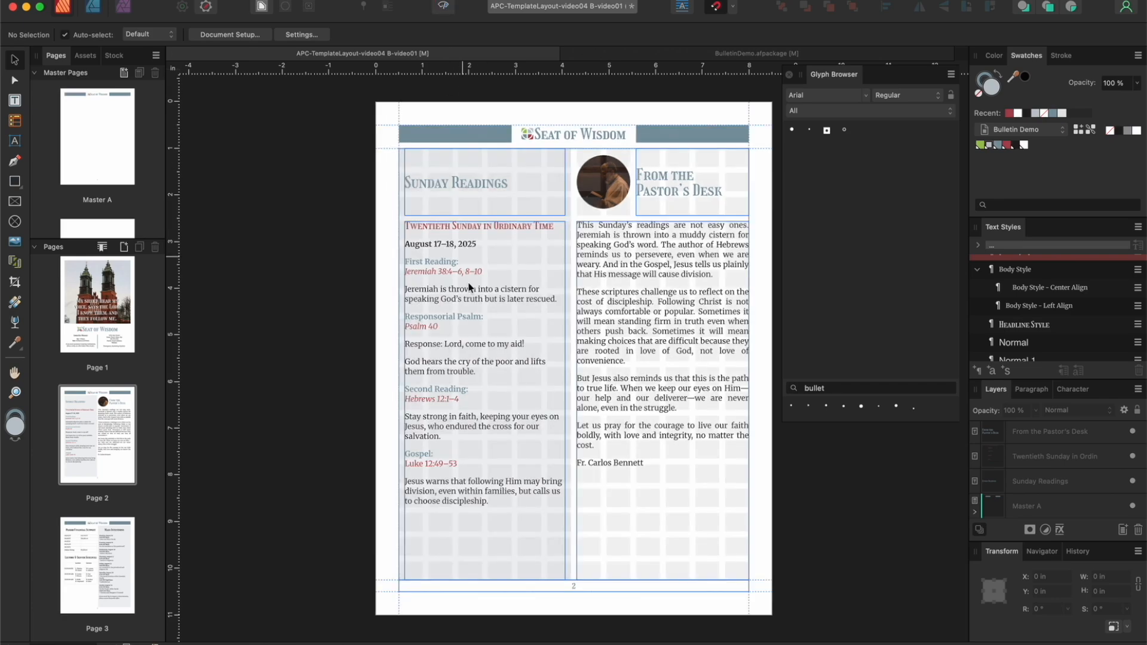
Step: Set the font size of the "First Reading:" and "Responsorial Psalm:" labels to 14 pt
{"action": "left_click", "coordinate": [459, 263]}
{"action": "left_click_drag", "start_coordinate": [459, 263], "coordinate": [396, 263]}
{"action": "left_click", "coordinate": [254, 34]}
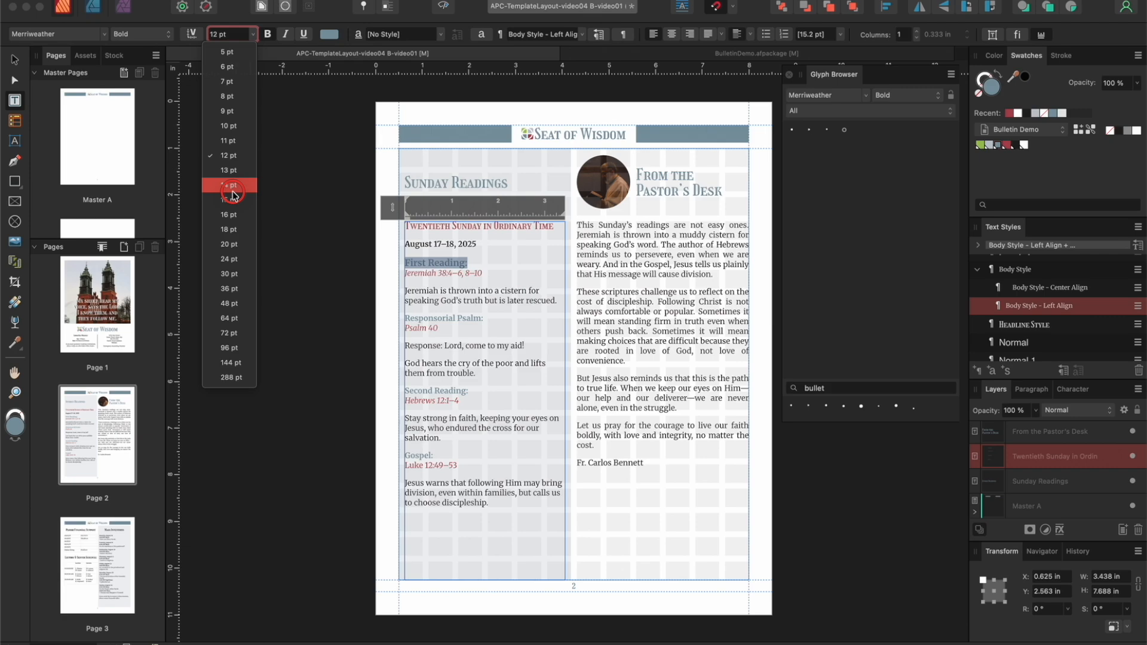
{"action": "left_click", "coordinate": [230, 185]}
{"action": "left_click_drag", "start_coordinate": [483, 318], "coordinate": [405, 317]}
{"action": "left_click", "coordinate": [253, 34]}
{"action": "left_click", "coordinate": [229, 185]}
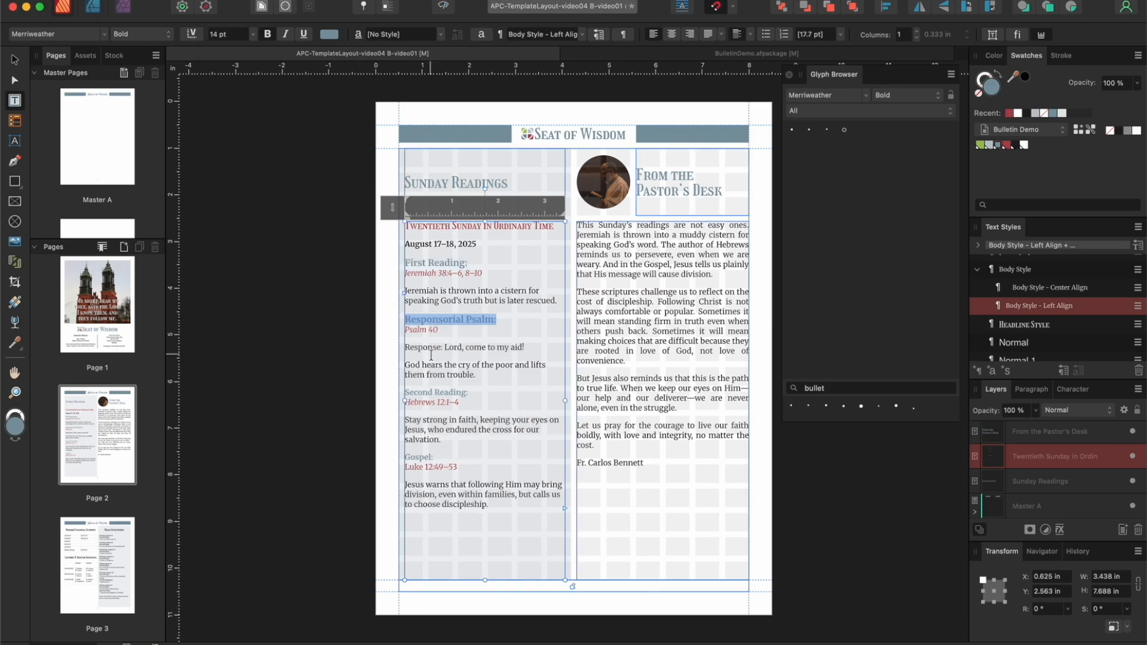
Step: Set the font size of the "Second Reading:" and "Gospel:" labels to 14 pt
{"action": "left_click_drag", "start_coordinate": [481, 393], "coordinate": [404, 393]}
{"action": "left_click", "coordinate": [254, 35]}
{"action": "left_click", "coordinate": [240, 187]}
{"action": "left_click_drag", "start_coordinate": [440, 460], "coordinate": [400, 461]}
{"action": "left_click", "coordinate": [254, 35]}
{"action": "left_click", "coordinate": [239, 185]}
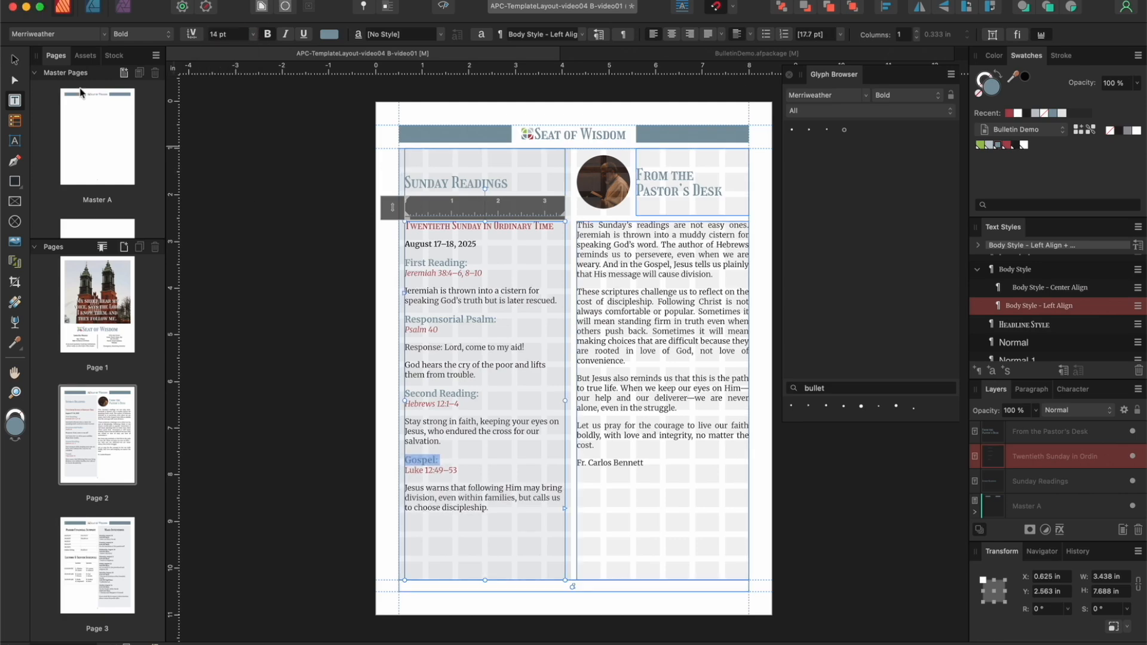
Step: Deselect the text and preview page 2 with the enlarged reading labels, then show frames and guides again
{"action": "key", "text": "Escape"}
{"action": "key", "text": "Escape"}
{"action": "left_click", "coordinate": [443, 7]}
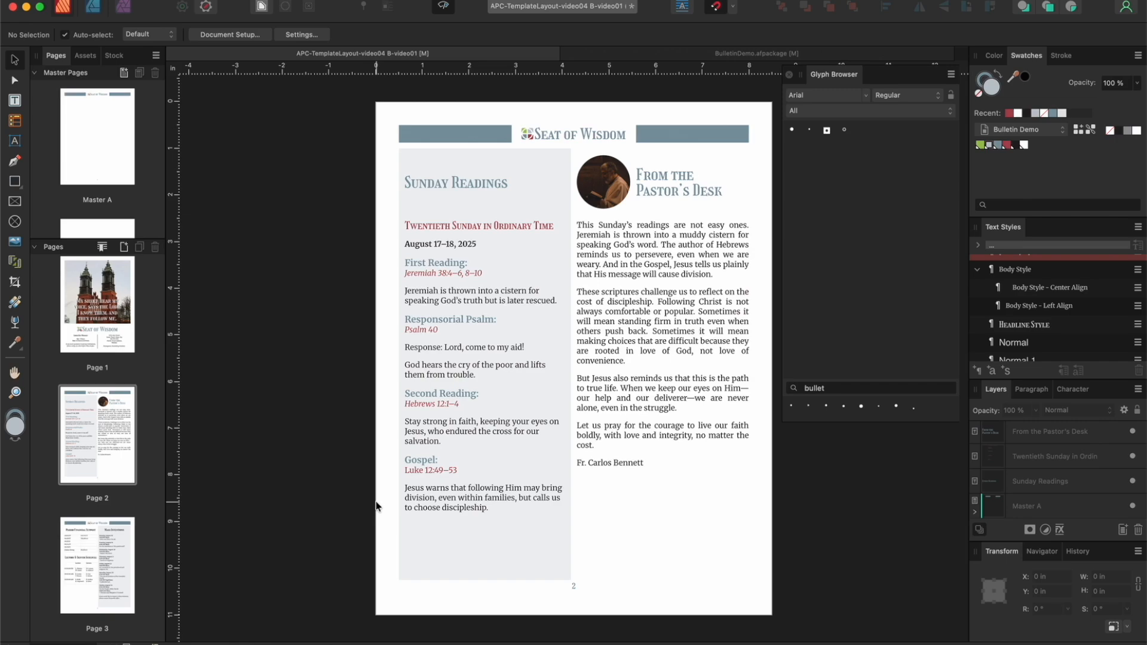
{"action": "left_click", "coordinate": [444, 7]}
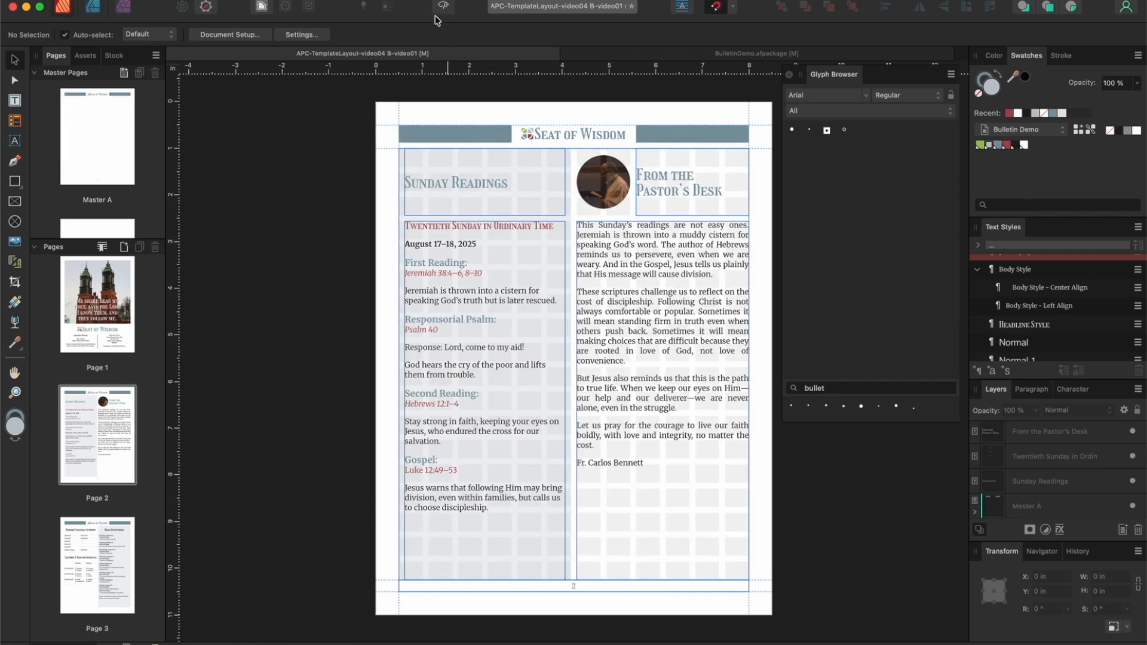
Step: On page 3, color the Mass Intentions date "Monday, August 18" red (Global Color 4) and its Mass time blue (Global Color 3)
{"action": "left_click", "coordinate": [99, 537]}
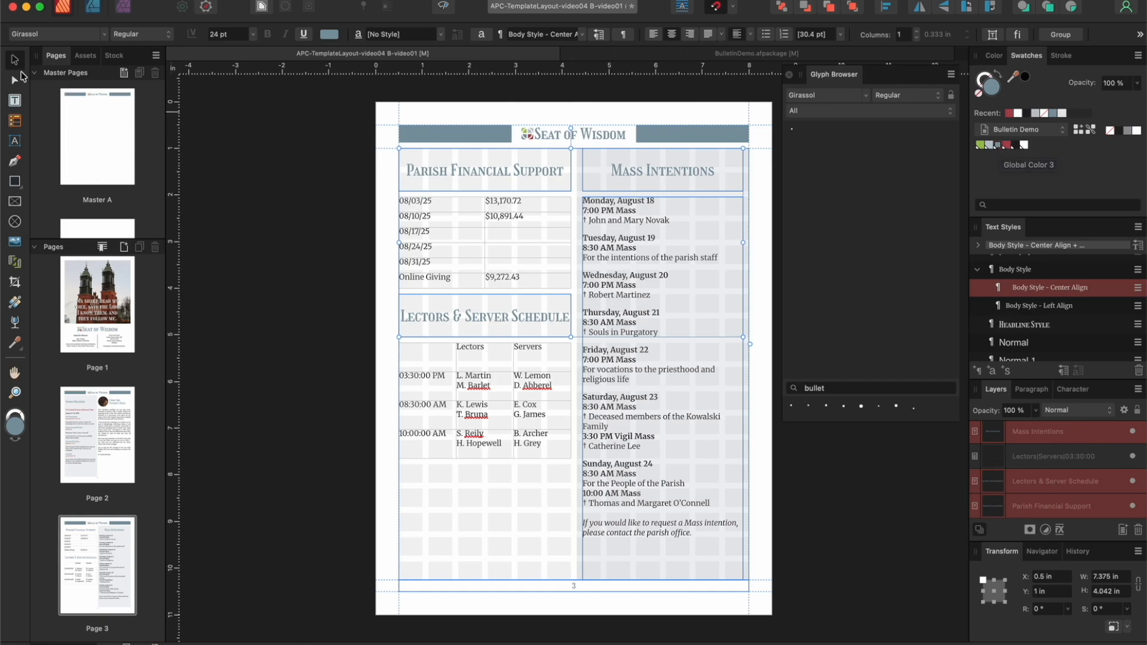
{"action": "left_click", "coordinate": [652, 219]}
{"action": "double_click", "coordinate": [650, 201]}
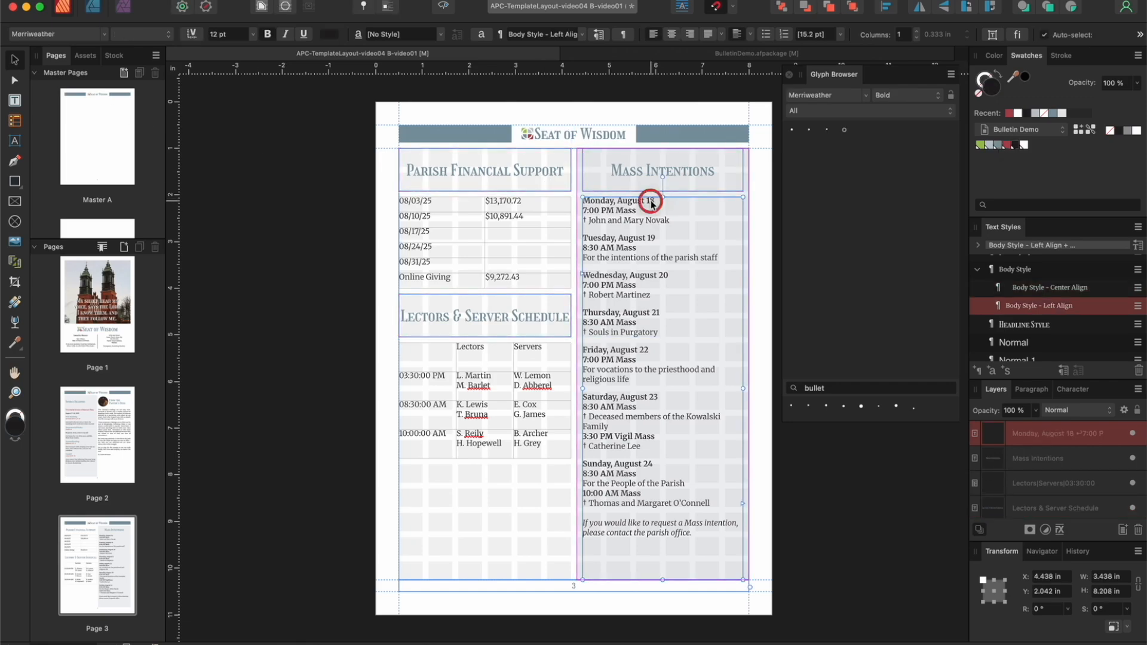
{"action": "left_click_drag", "start_coordinate": [661, 201], "coordinate": [571, 203]}
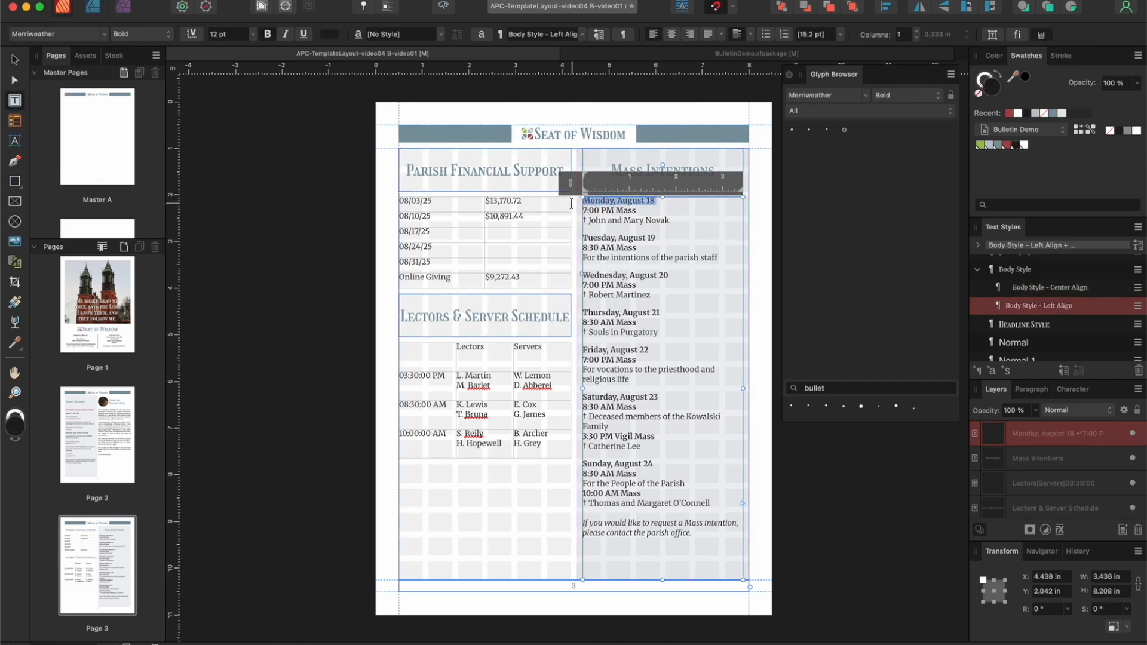
{"action": "left_click", "coordinate": [1008, 146]}
{"action": "left_click_drag", "start_coordinate": [639, 211], "coordinate": [575, 211]}
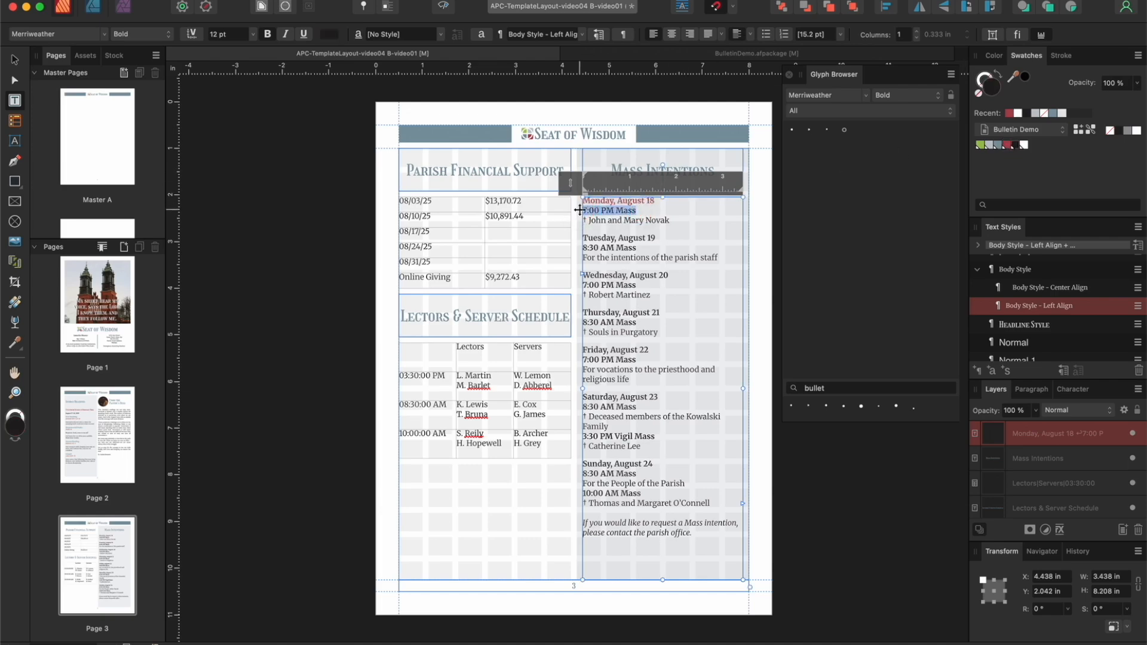
{"action": "left_click", "coordinate": [996, 147]}
Step: Color the Tuesday, August 19 and Wednesday, August 20 dates red and their Mass times blue from the Bulletin Demo palette
{"action": "left_click_drag", "start_coordinate": [656, 237], "coordinate": [573, 239]}
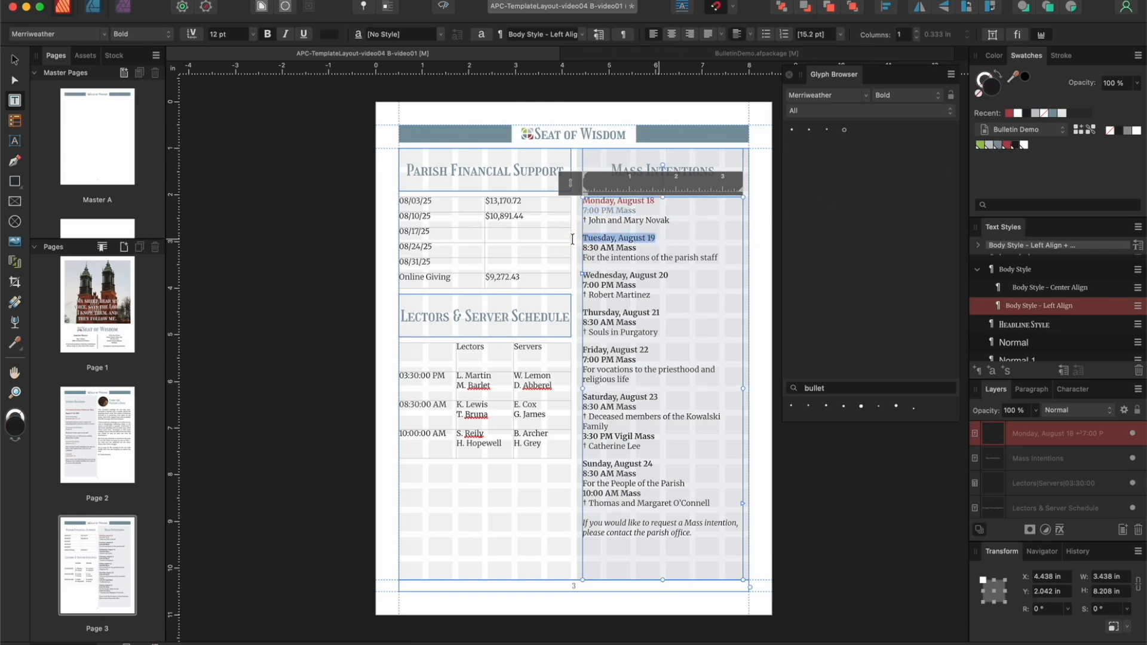
{"action": "left_click", "coordinate": [1007, 145]}
{"action": "left_click_drag", "start_coordinate": [638, 247], "coordinate": [572, 249]}
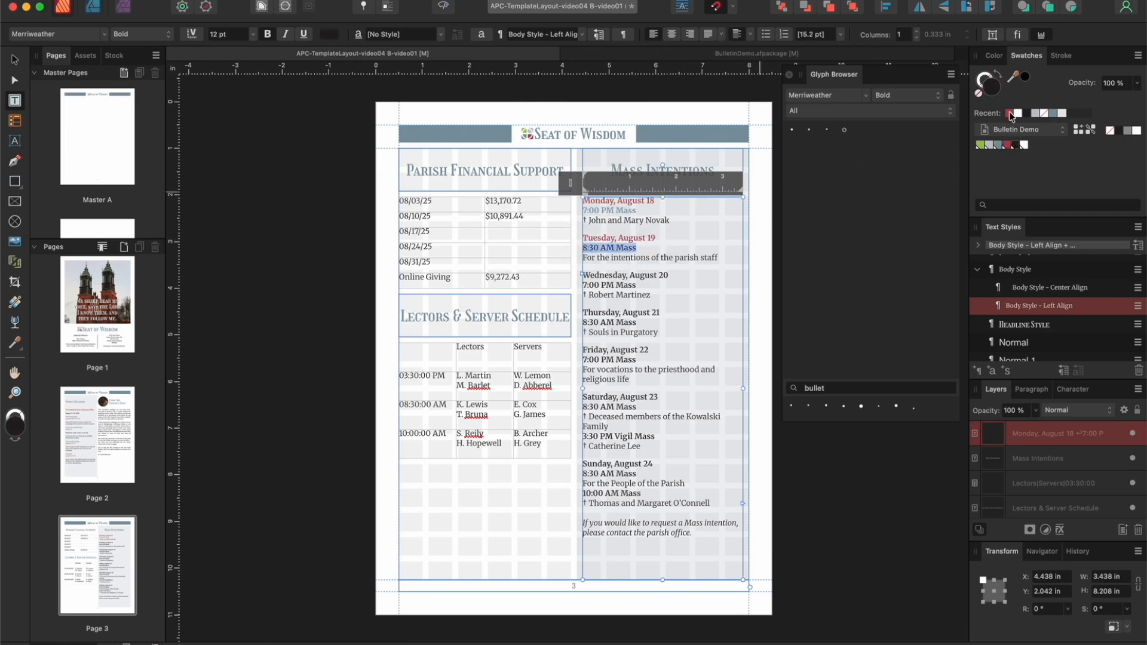
{"action": "left_click", "coordinate": [998, 145]}
{"action": "left_click_drag", "start_coordinate": [677, 273], "coordinate": [569, 284]}
{"action": "left_click", "coordinate": [1007, 145]}
{"action": "left_click", "coordinate": [998, 146]}
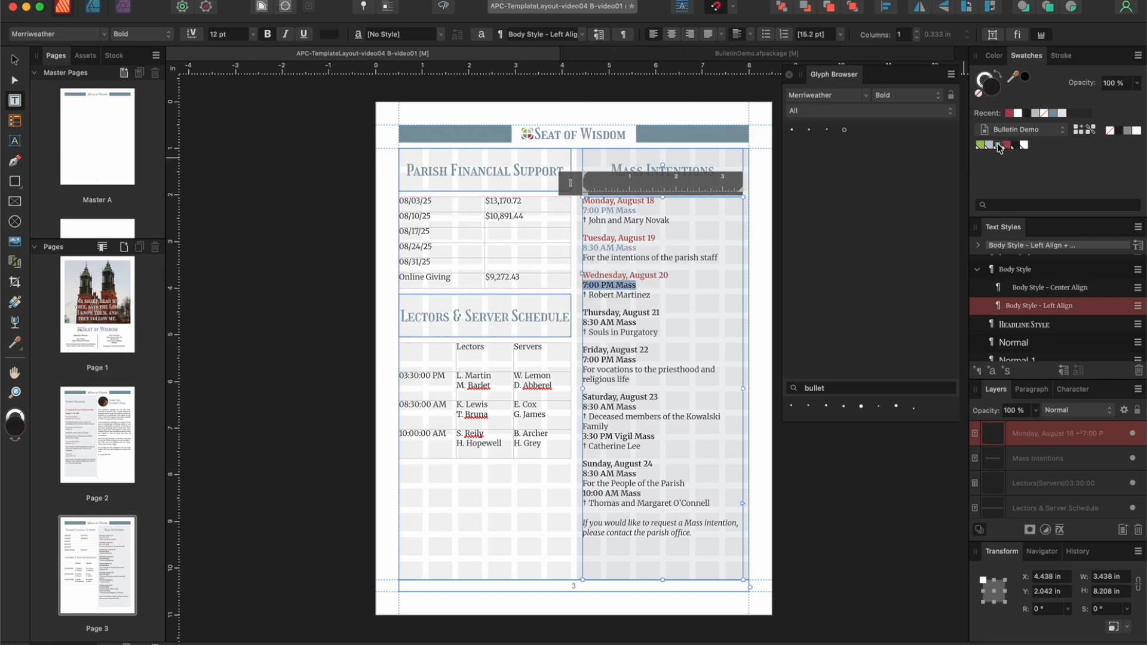
Step: Color the Thursday, August 21 and Friday, August 22 dates palette red and their Mass times palette blue
{"action": "left_click_drag", "start_coordinate": [660, 313], "coordinate": [575, 323]}
{"action": "left_click", "coordinate": [1007, 145]}
{"action": "left_click", "coordinate": [997, 146]}
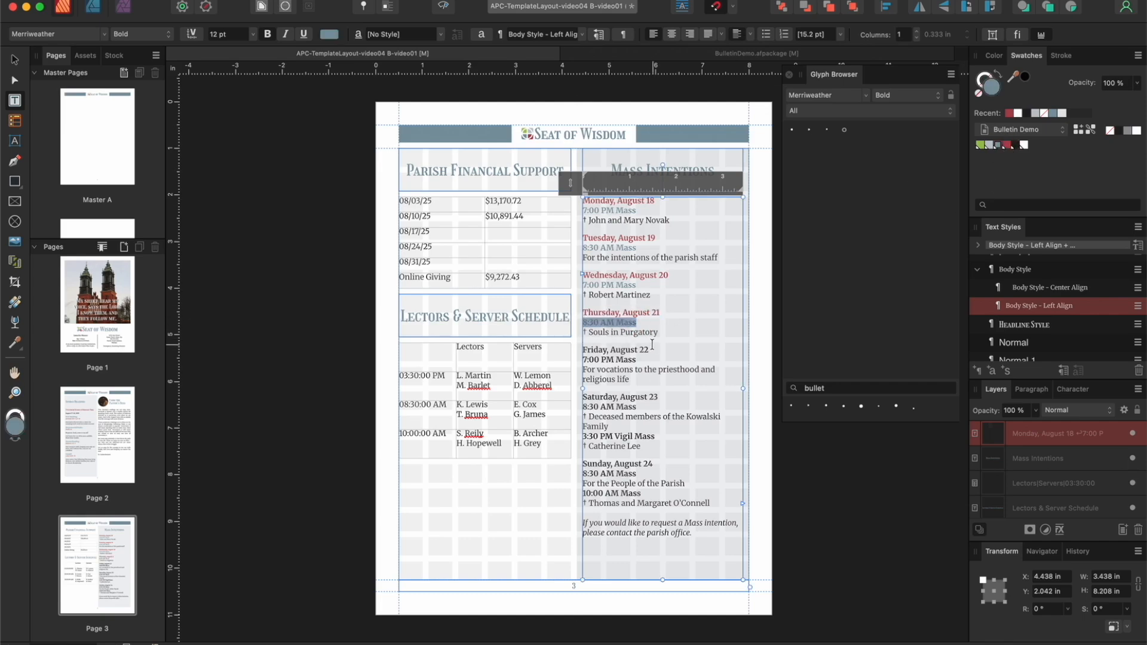
{"action": "left_click_drag", "start_coordinate": [648, 350], "coordinate": [577, 350]}
{"action": "left_click", "coordinate": [1007, 145]}
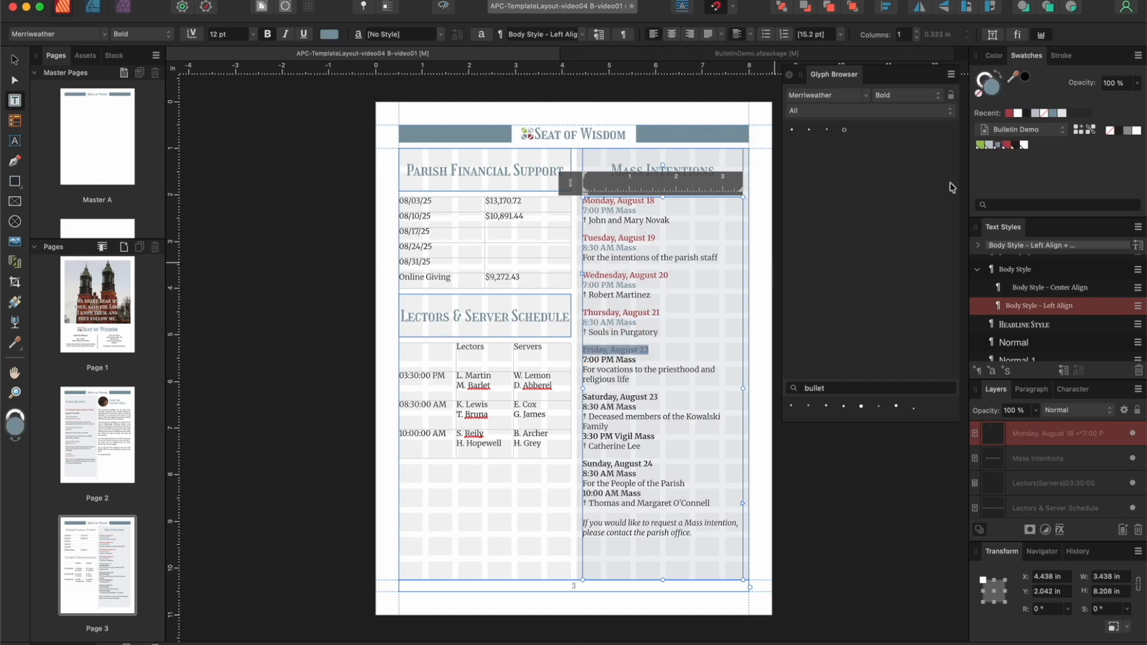
{"action": "left_click_drag", "start_coordinate": [637, 359], "coordinate": [577, 360]}
{"action": "left_click", "coordinate": [997, 146]}
Step: Color the Saturday, August 23 and Sunday, August 24 dates palette red and all their Mass times palette blue
{"action": "left_click_drag", "start_coordinate": [659, 397], "coordinate": [577, 397]}
{"action": "left_click", "coordinate": [1007, 145]}
{"action": "left_click_drag", "start_coordinate": [583, 407], "coordinate": [576, 436]}
{"action": "left_click_drag", "start_coordinate": [659, 463], "coordinate": [577, 472]}
{"action": "left_click", "coordinate": [1007, 146]}
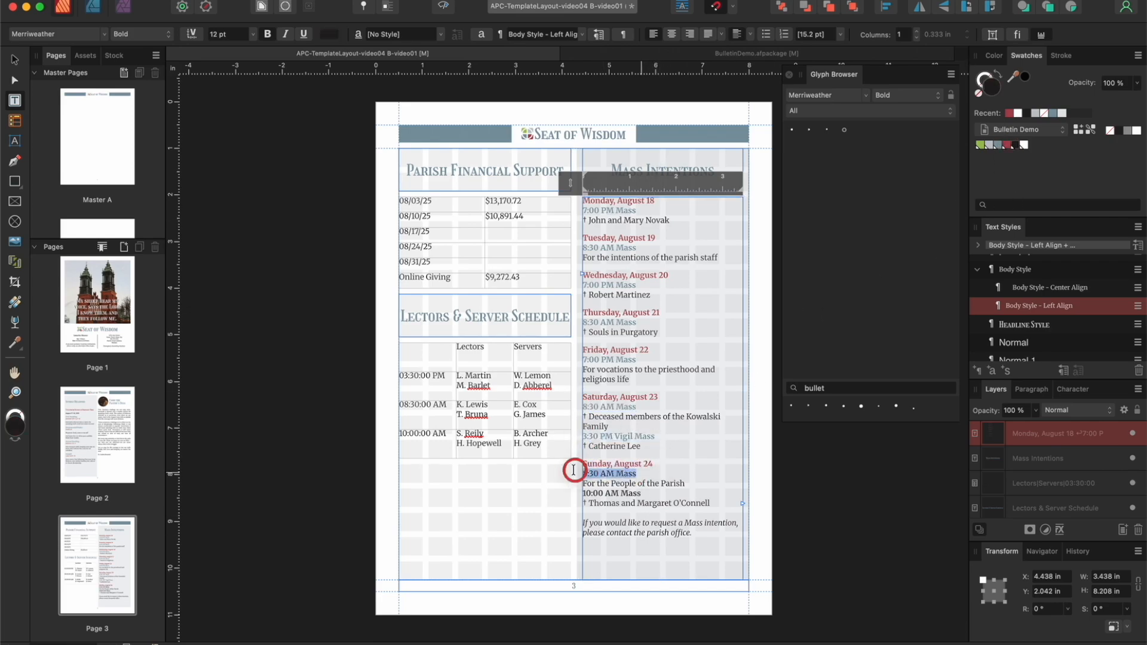
{"action": "left_click", "coordinate": [989, 145]}
{"action": "left_click_drag", "start_coordinate": [644, 492], "coordinate": [577, 493]}
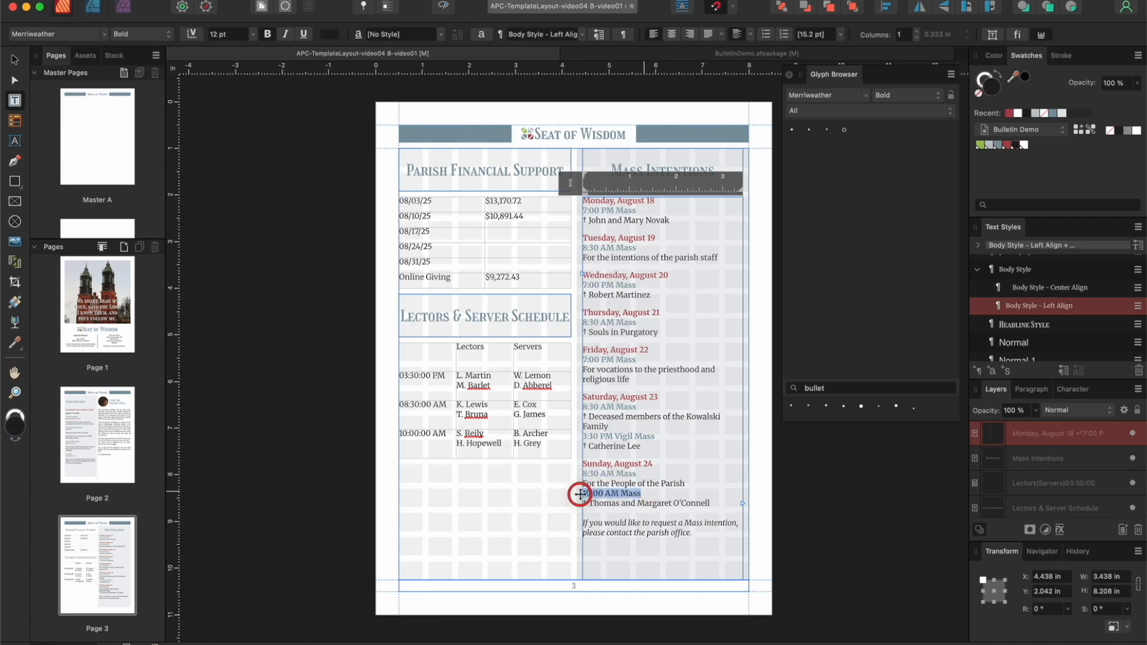
{"action": "left_click", "coordinate": [1000, 147]}
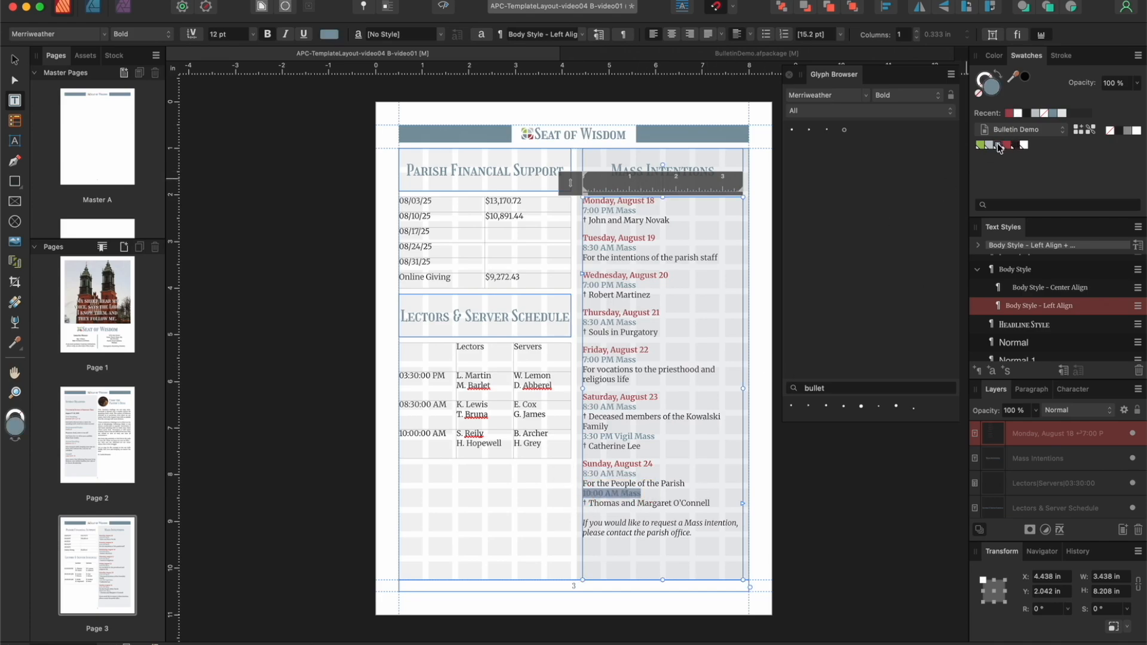
Step: Deselect the text and check page 3 in preview mode, then show the frames and guides again
{"action": "left_click", "coordinate": [384, 115]}
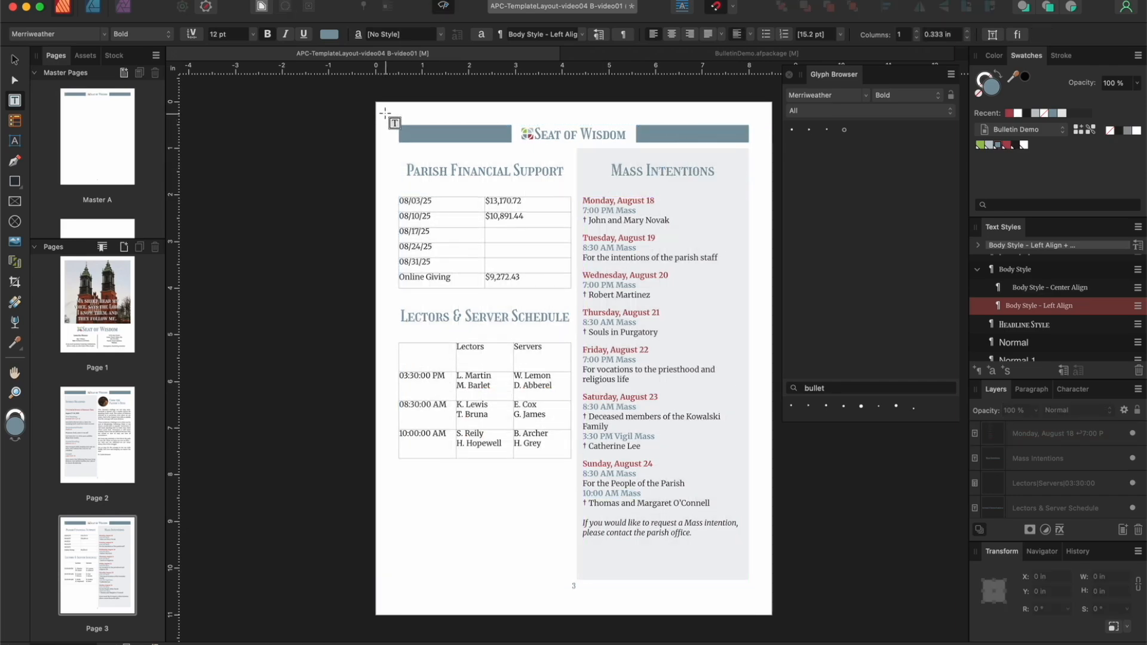
{"action": "left_click", "coordinate": [441, 8]}
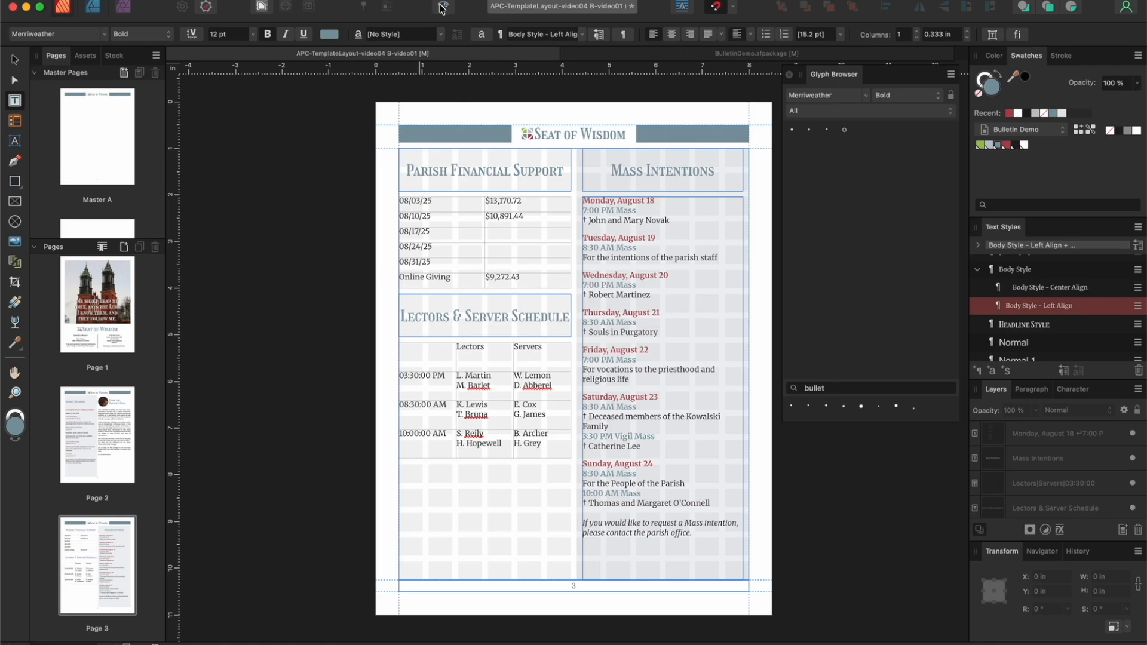
Step: On page 4, color the "Featured Events" title with the palette blue (Global Color 3)
{"action": "scroll", "coordinate": [83, 461], "scroll_direction": "down", "scroll_amount": 5}
{"action": "left_click", "coordinate": [92, 396]}
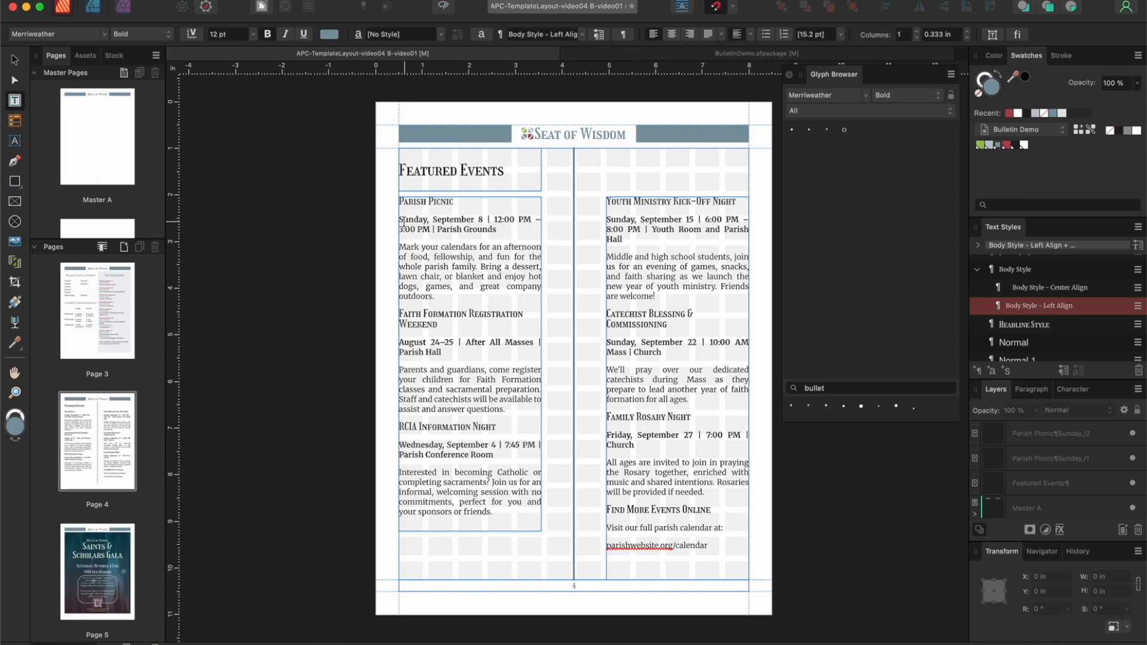
{"action": "left_click", "coordinate": [515, 172]}
{"action": "left_click_drag", "start_coordinate": [514, 173], "coordinate": [344, 165]}
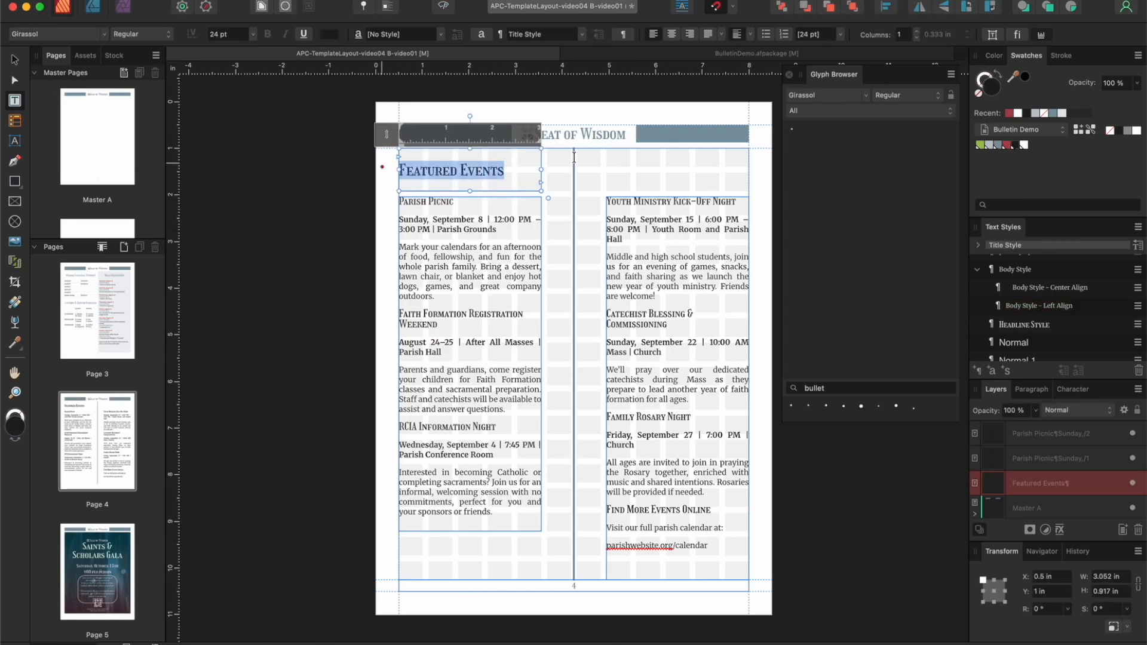
{"action": "left_click", "coordinate": [998, 147]}
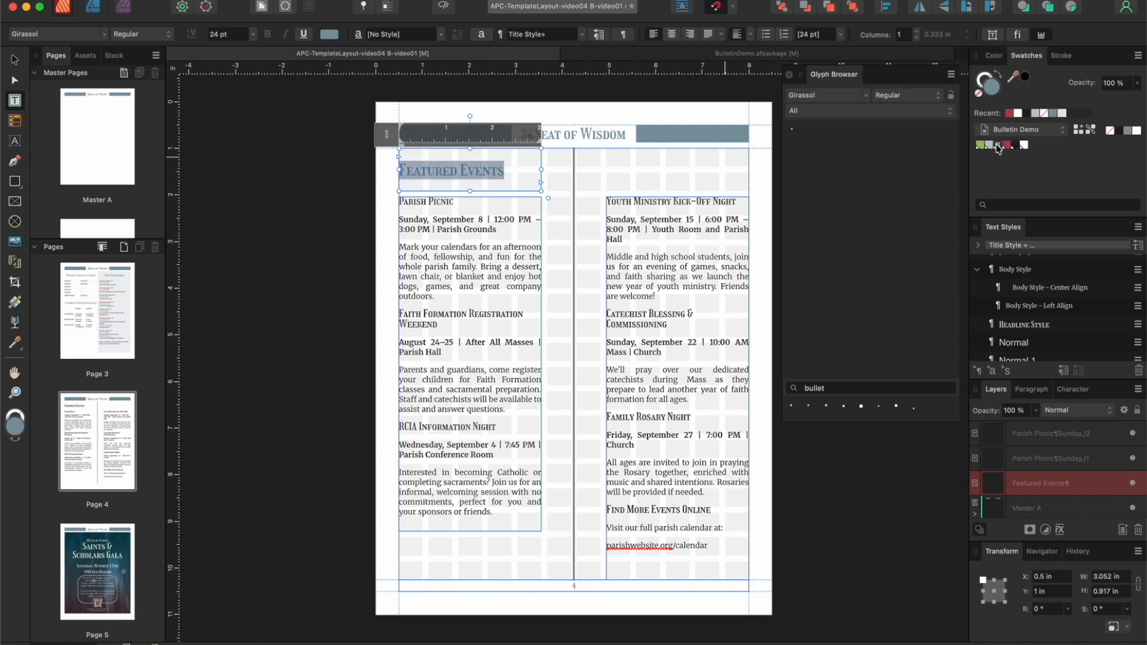
Step: Color the "Parish Picnic" headline palette red and its date and location lines palette blue
{"action": "left_click_drag", "start_coordinate": [457, 203], "coordinate": [397, 202]}
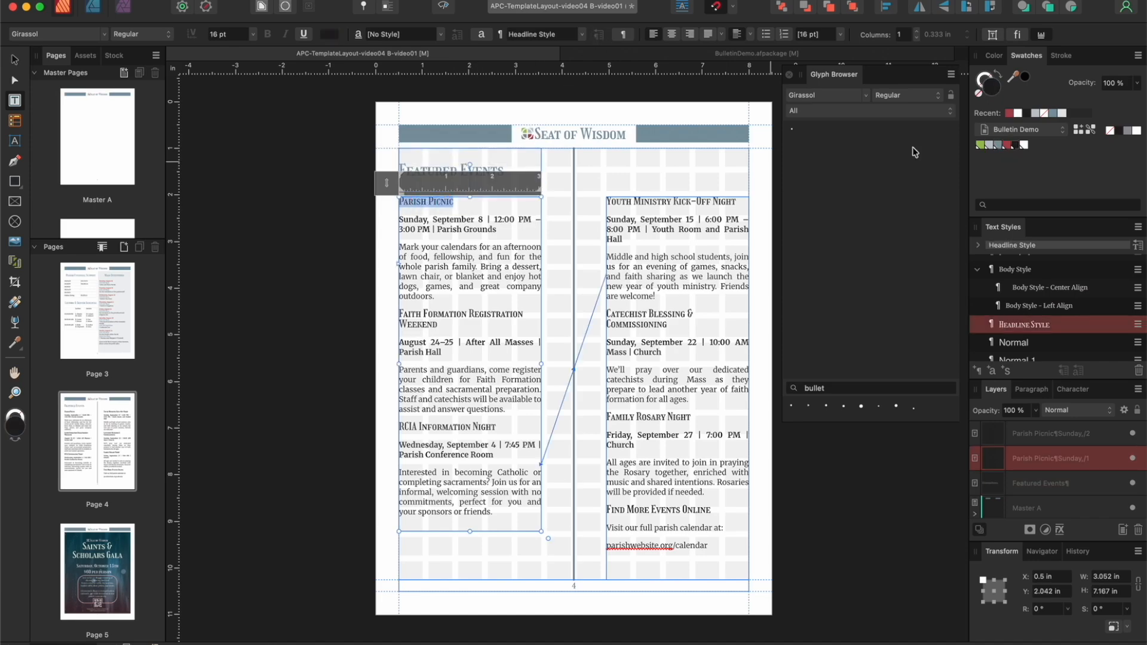
{"action": "left_click", "coordinate": [1008, 150]}
{"action": "left_click_drag", "start_coordinate": [497, 231], "coordinate": [380, 222]}
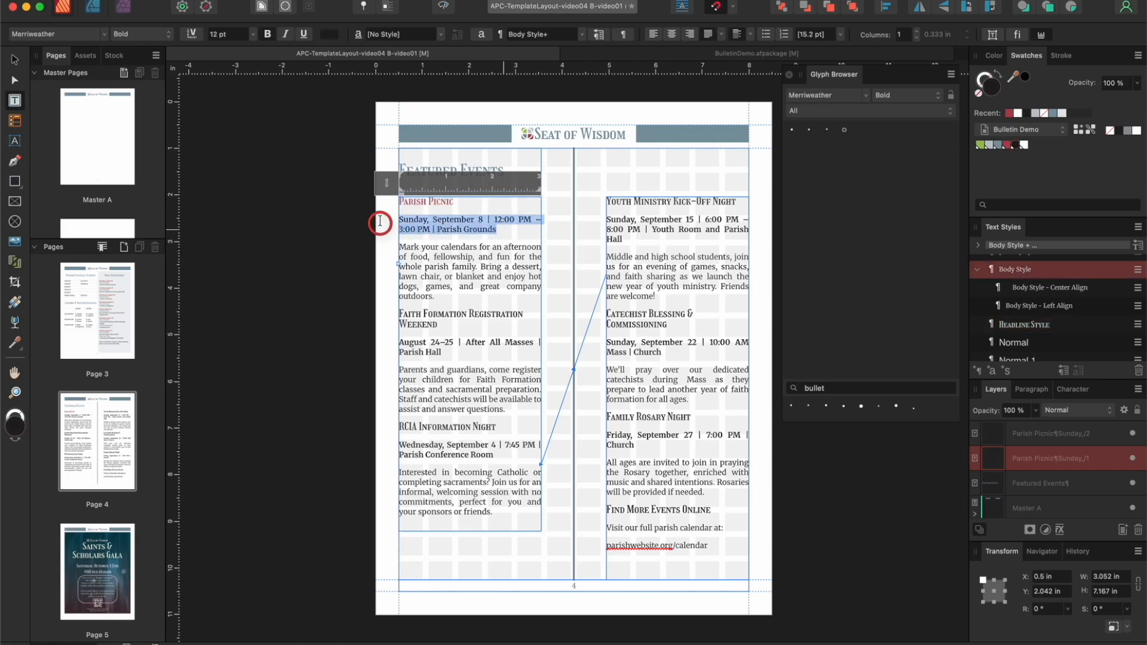
{"action": "left_click", "coordinate": [997, 144]}
Step: Color the "Faith Formation Registration Weekend" headline red, insert a line break before "Registration", and color its date and location lines blue
{"action": "left_click_drag", "start_coordinate": [440, 330], "coordinate": [399, 313]}
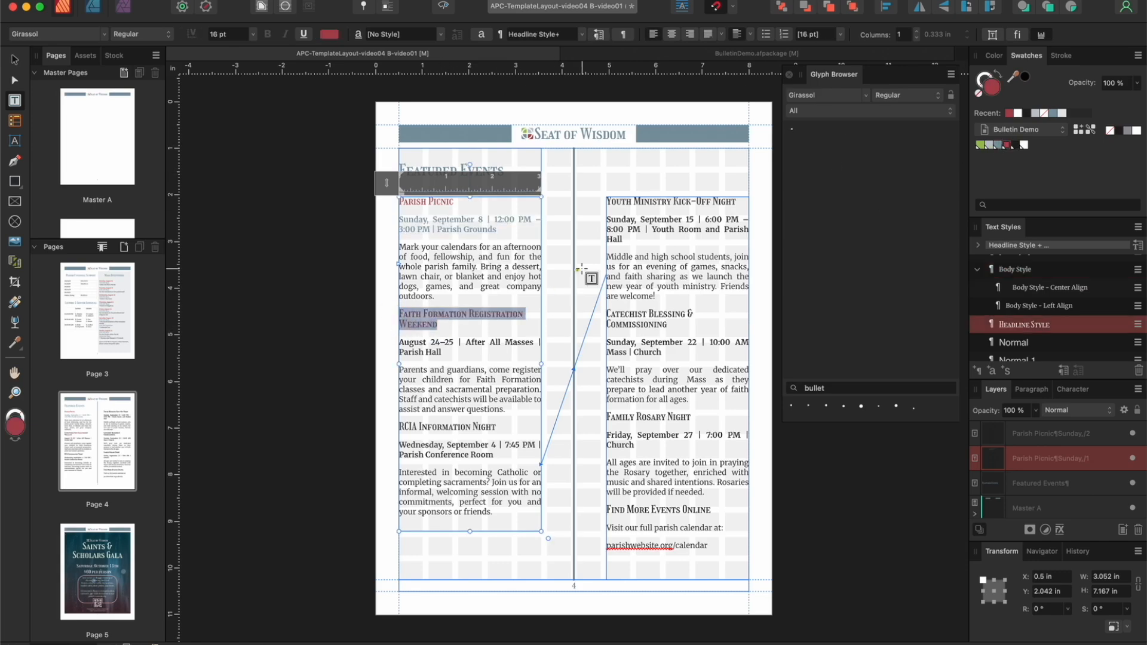
{"action": "left_click", "coordinate": [467, 314]}
{"action": "key", "text": "shift+Return"}
{"action": "left_click", "coordinate": [442, 353]}
{"action": "left_click_drag", "start_coordinate": [442, 353], "coordinate": [393, 346]}
{"action": "left_click", "coordinate": [998, 146]}
Step: Color the "RCIA Information Night" headline palette red and its date and location lines palette blue
{"action": "left_click_drag", "start_coordinate": [501, 426], "coordinate": [394, 426]}
{"action": "left_click", "coordinate": [1005, 145]}
{"action": "left_click_drag", "start_coordinate": [495, 453], "coordinate": [395, 445]}
{"action": "left_click", "coordinate": [997, 145]}
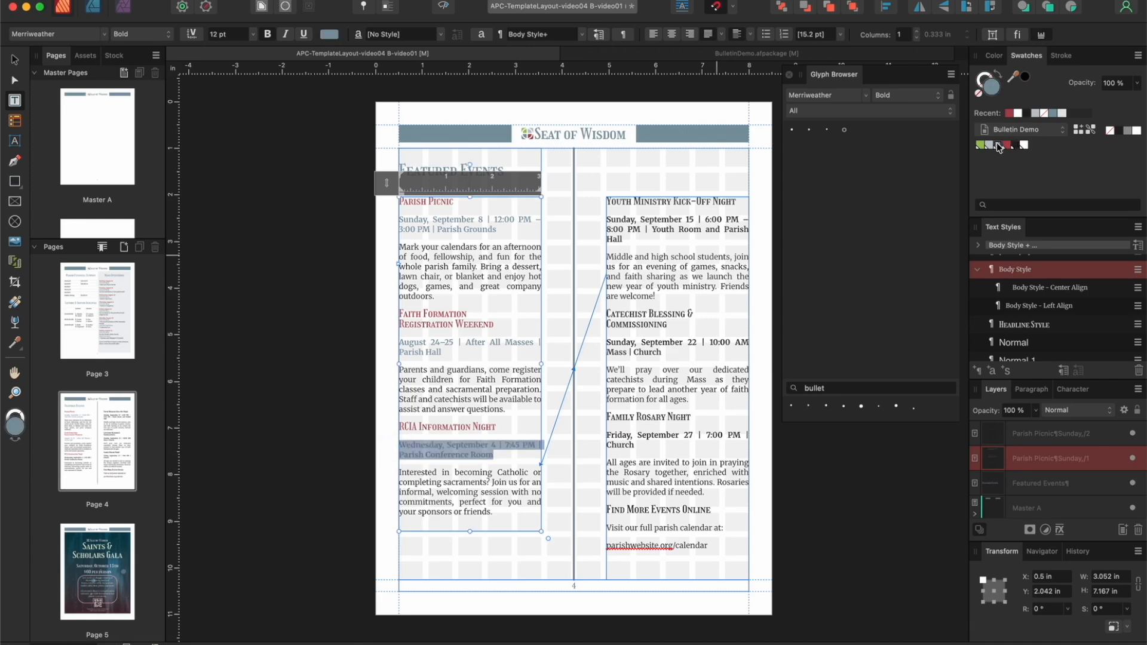
Step: Color the "Youth Ministry Kick-Off Night" headline palette red and its date and location lines palette blue
{"action": "left_click_drag", "start_coordinate": [738, 201], "coordinate": [600, 201]}
{"action": "left_click", "coordinate": [1008, 148]}
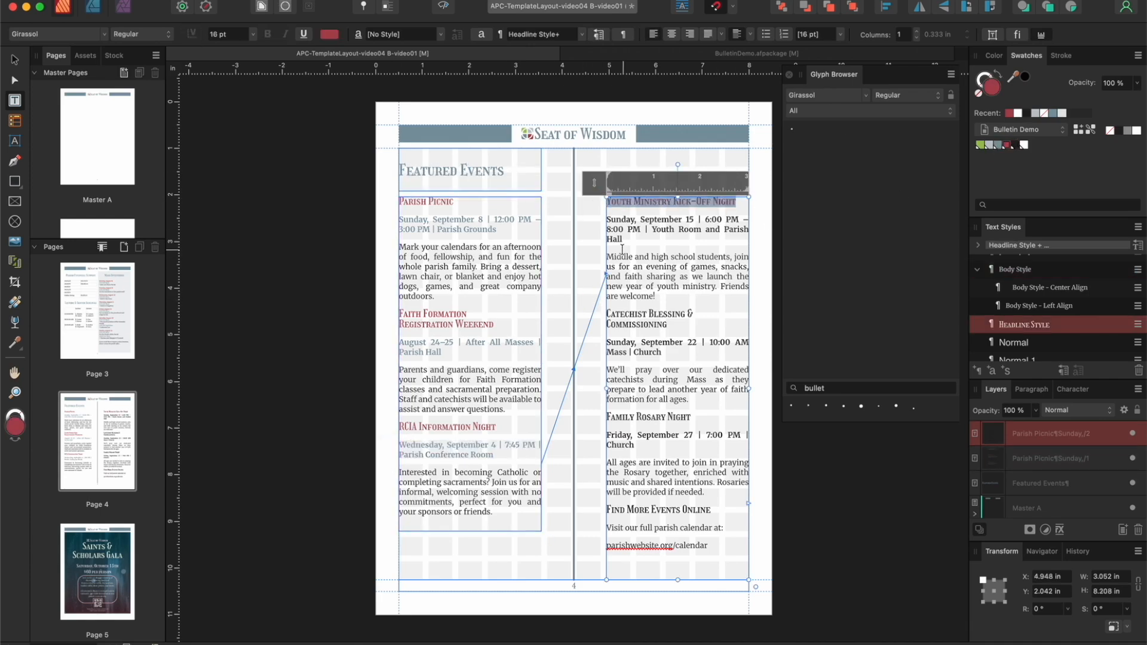
{"action": "left_click_drag", "start_coordinate": [622, 240], "coordinate": [605, 218]}
{"action": "left_click", "coordinate": [997, 145]}
Step: Color the "Catechist Blessing & Commissioning" and "Family Rosary Night" headlines red and their date and location lines blue
{"action": "left_click_drag", "start_coordinate": [606, 314], "coordinate": [607, 342]}
{"action": "left_click", "coordinate": [1008, 148]}
{"action": "left_click", "coordinate": [997, 146]}
{"action": "left_click_drag", "start_coordinate": [692, 417], "coordinate": [596, 440]}
{"action": "left_click", "coordinate": [1006, 148]}
Step: Color the "Find More Events Online" headline and the parishwebsite.org/calendar address with the palette blue
{"action": "left_click_drag", "start_coordinate": [711, 509], "coordinate": [605, 508]}
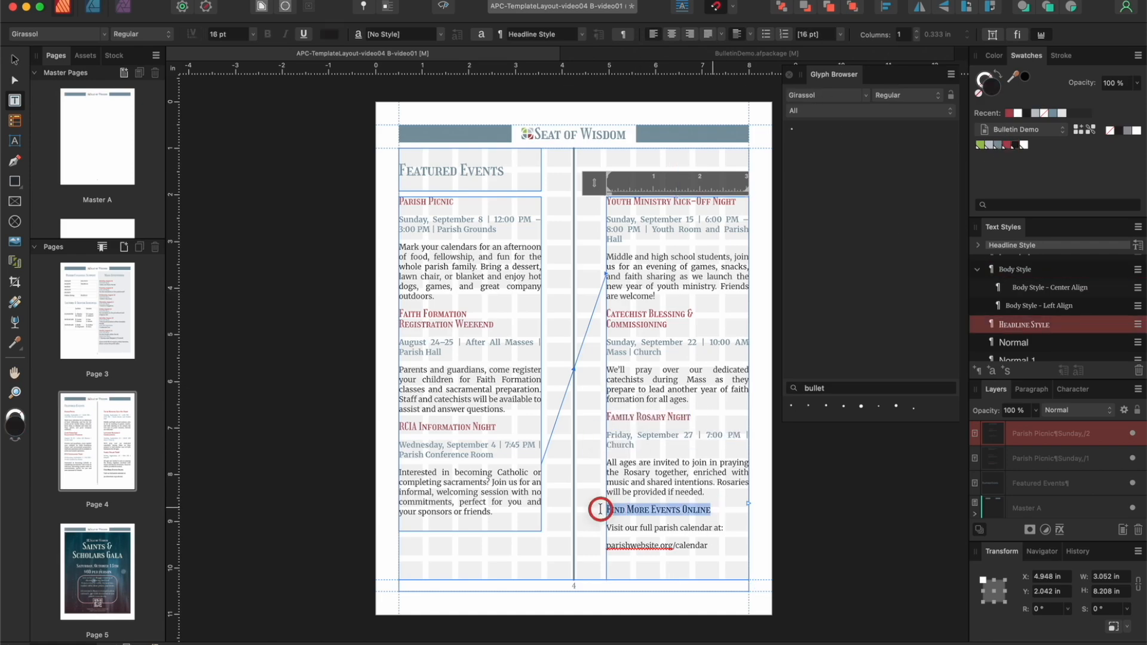
{"action": "left_click", "coordinate": [1009, 149]}
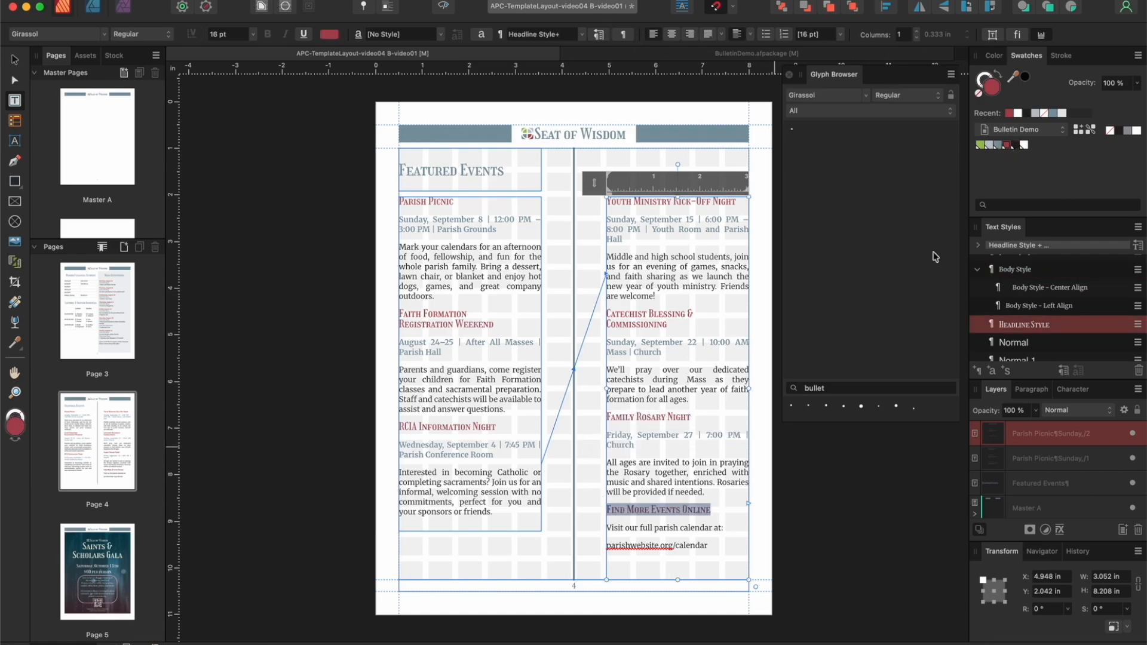
{"action": "left_click_drag", "start_coordinate": [708, 545], "coordinate": [599, 546]}
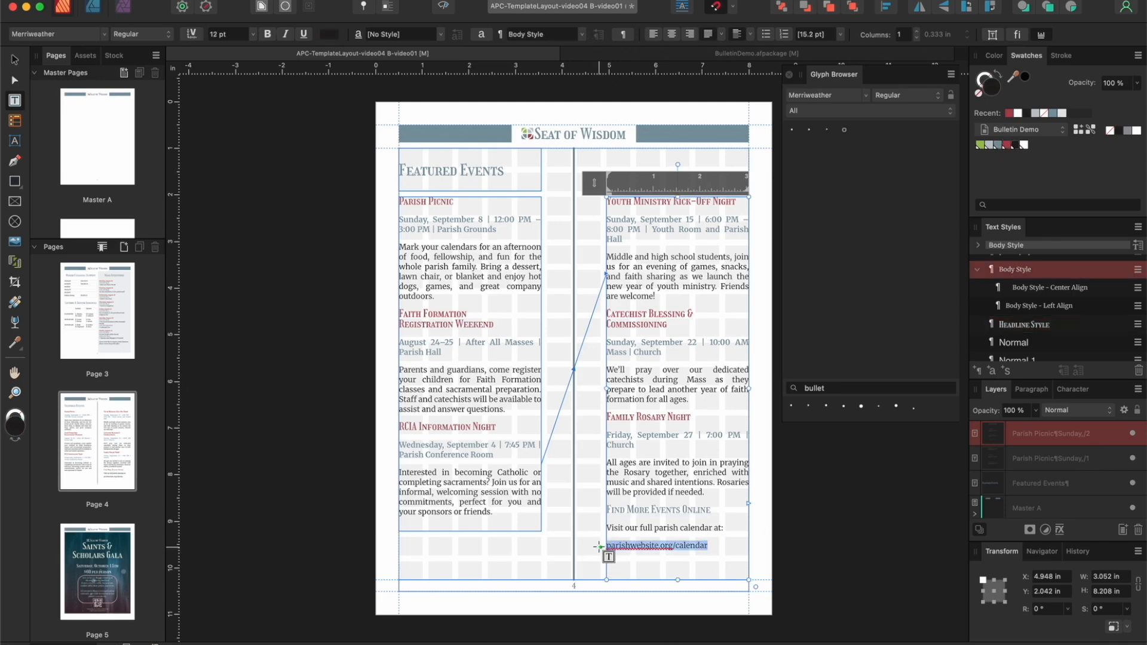
{"action": "left_click", "coordinate": [998, 145]}
Step: Replace the paragraph break before the calendar web address with a line break and left-align the combined paragraph
{"action": "left_click", "coordinate": [600, 545]}
{"action": "key", "text": "BackSpace"}
{"action": "key", "text": "shift+Return"}
{"action": "left_click_drag", "start_coordinate": [719, 541], "coordinate": [599, 531]}
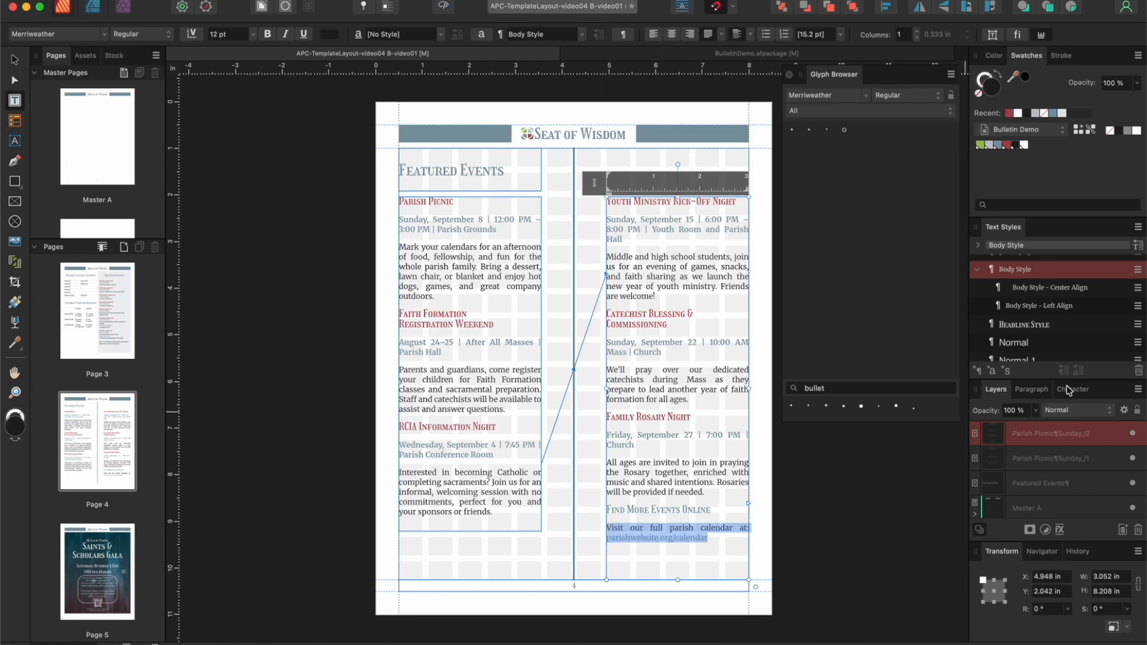
{"action": "left_click", "coordinate": [654, 35]}
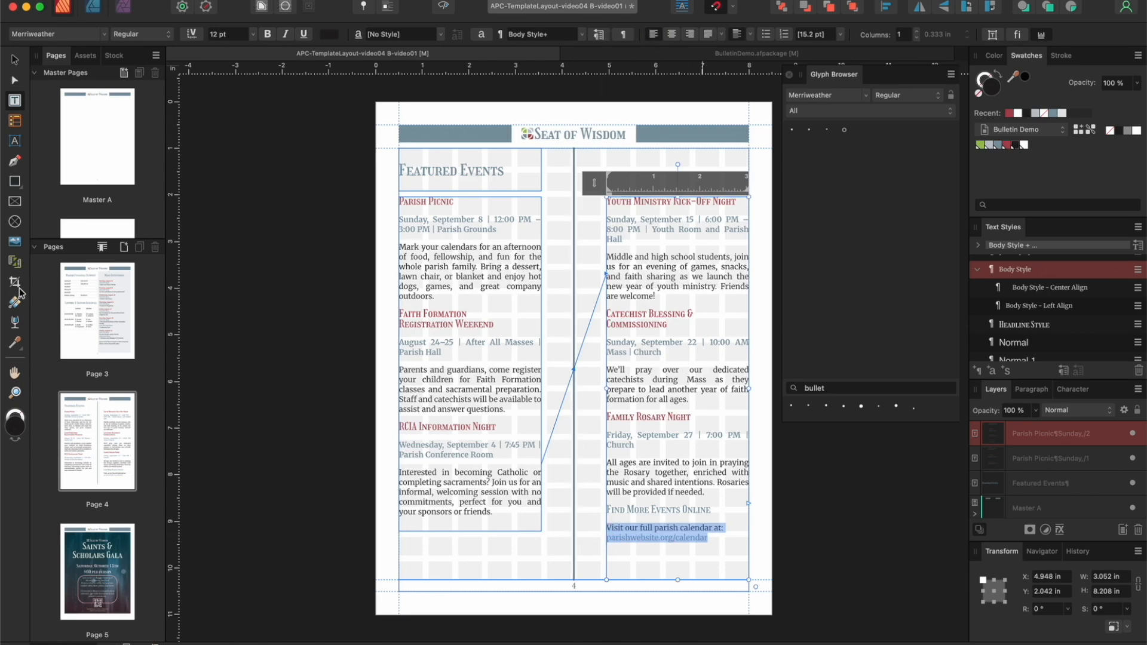
Step: Draw a QR code about 0.667 in square with the QR Code Tool beneath the calendar web address
{"action": "left_click", "coordinate": [24, 190]}
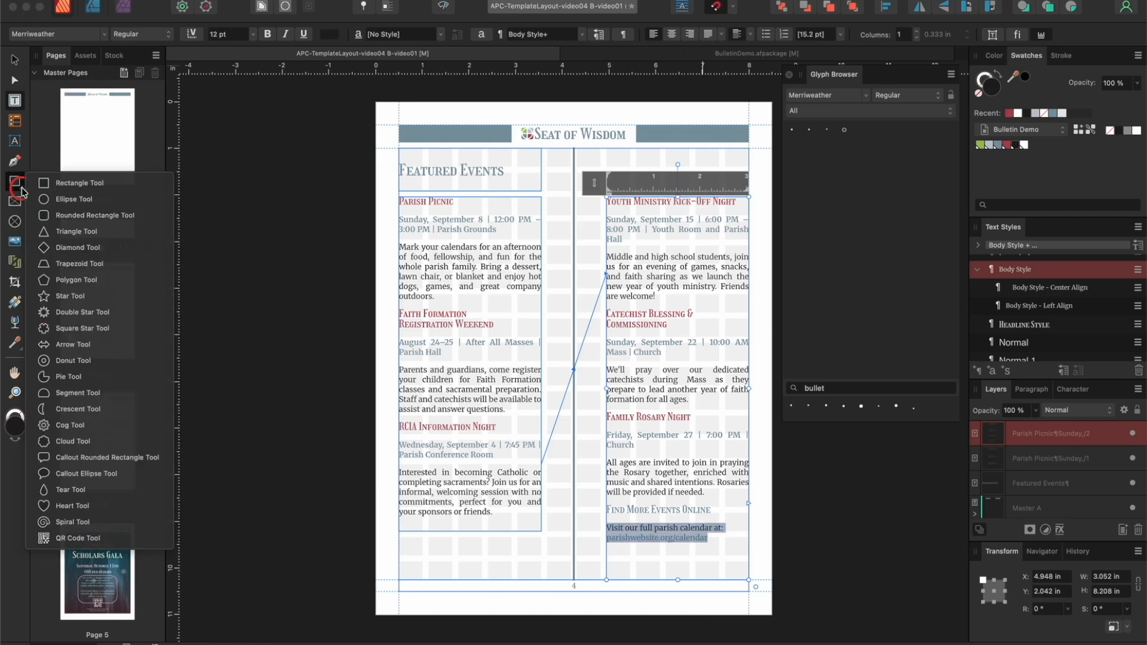
{"action": "left_click", "coordinate": [63, 536]}
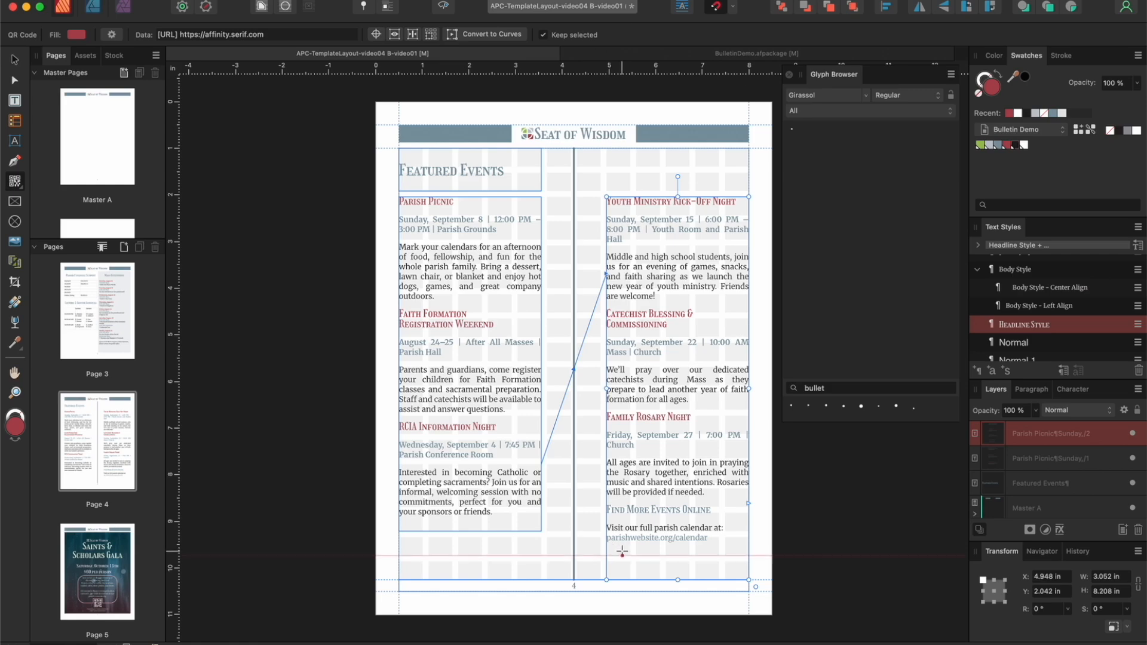
{"action": "mouse_move", "coordinate": [636, 548]}
{"action": "left_mouse_down"}
{"action": "mouse_move", "coordinate": [674, 574]}
{"action": "mouse_move", "coordinate": [630, 563]}
{"action": "left_mouse_up"}
Step: Fill the QR code with the palette blue and remove its stroke
{"action": "left_click", "coordinate": [14, 60]}
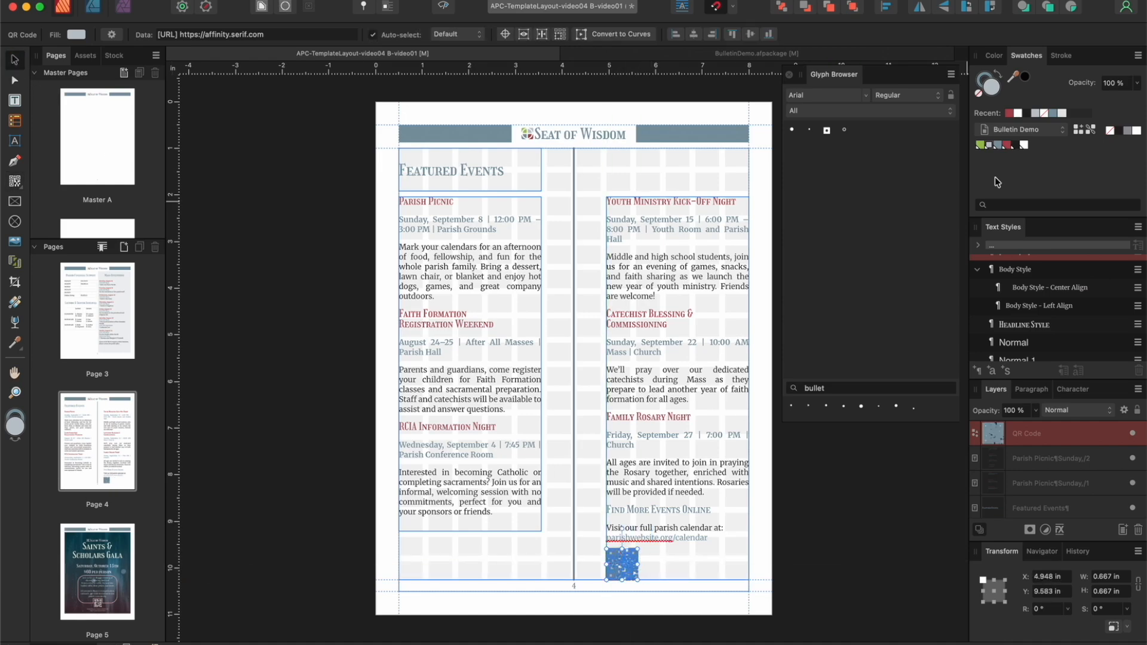
{"action": "left_click", "coordinate": [999, 77]}
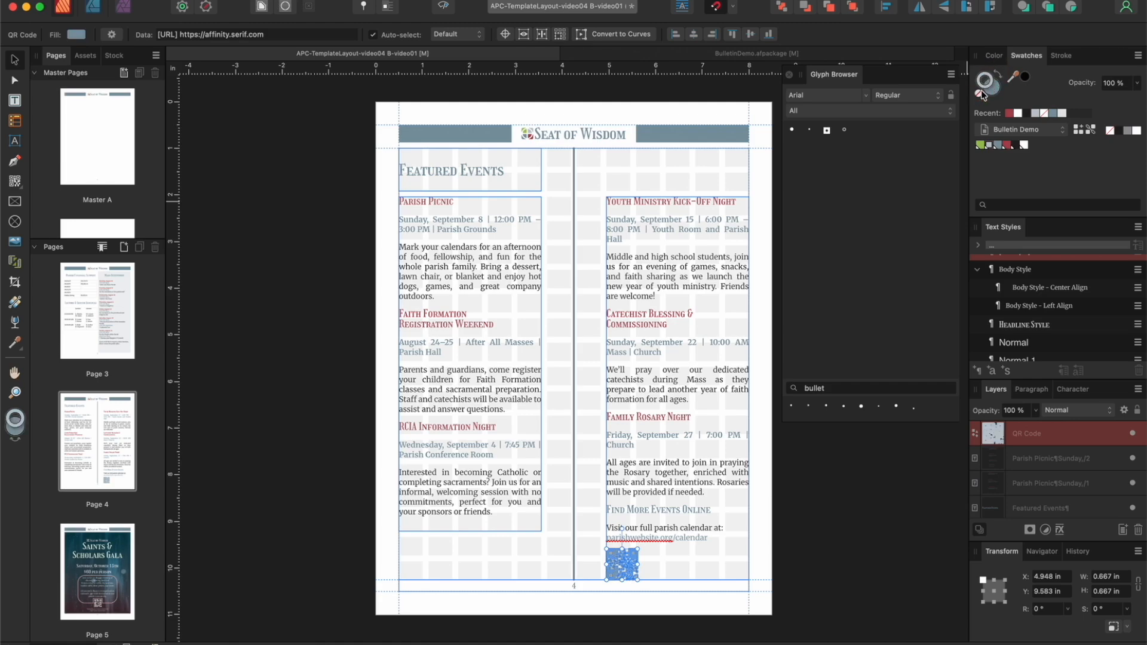
{"action": "left_click", "coordinate": [308, 333]}
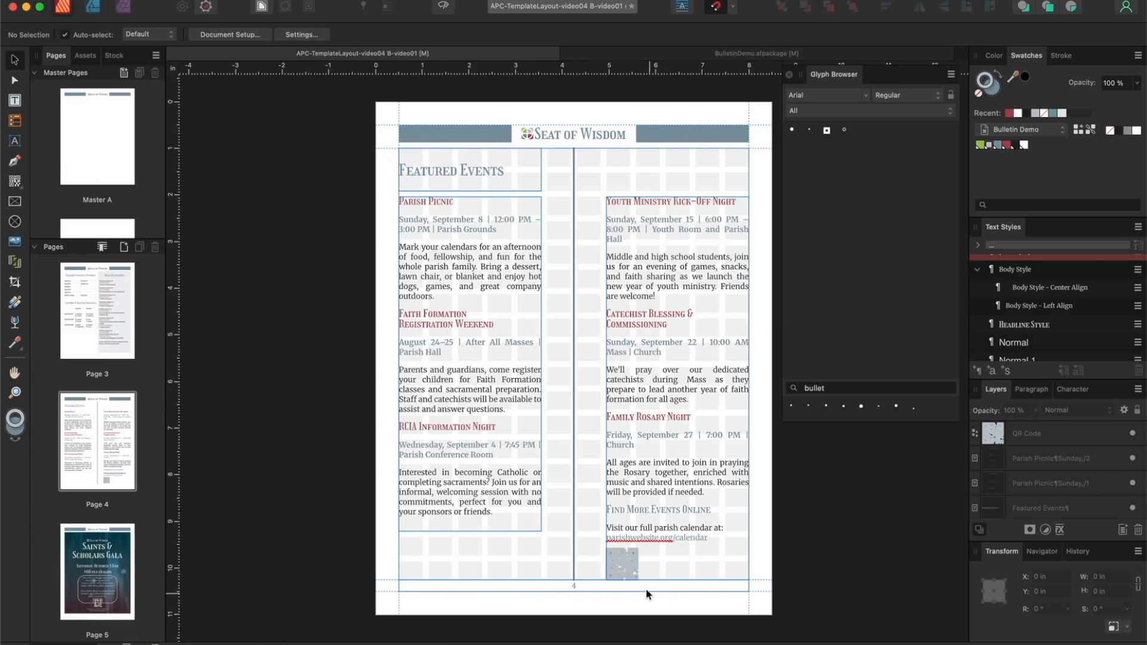
{"action": "left_click", "coordinate": [632, 575]}
{"action": "left_click", "coordinate": [981, 94]}
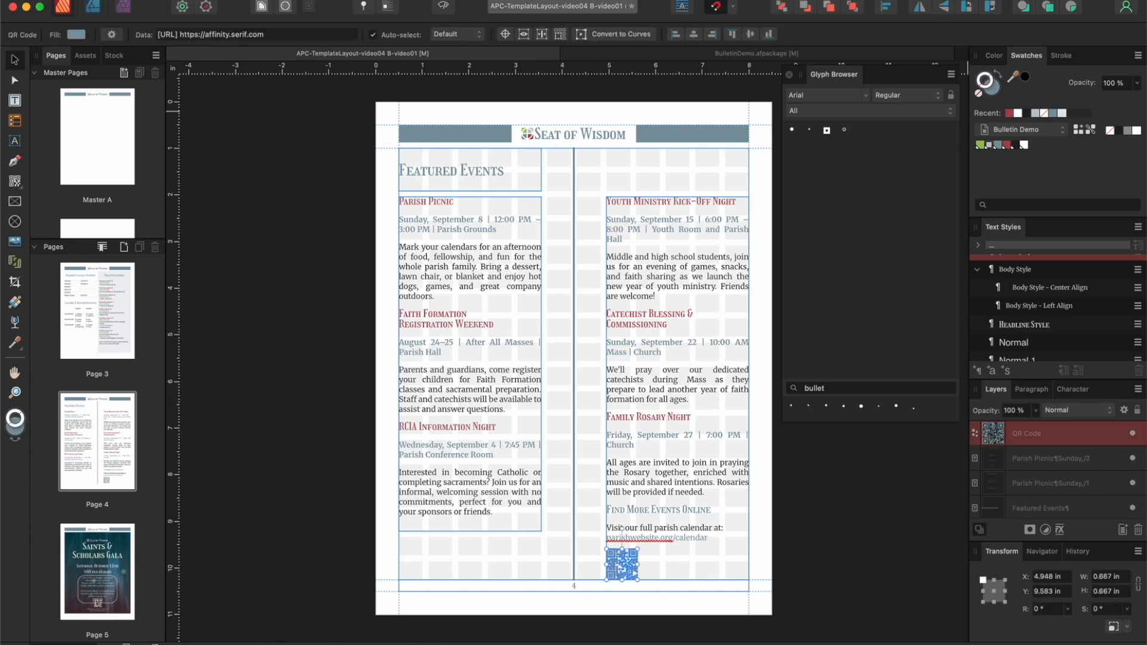
Step: Deselect the QR code and preview page 4 without frames and guides
{"action": "left_click", "coordinate": [784, 593]}
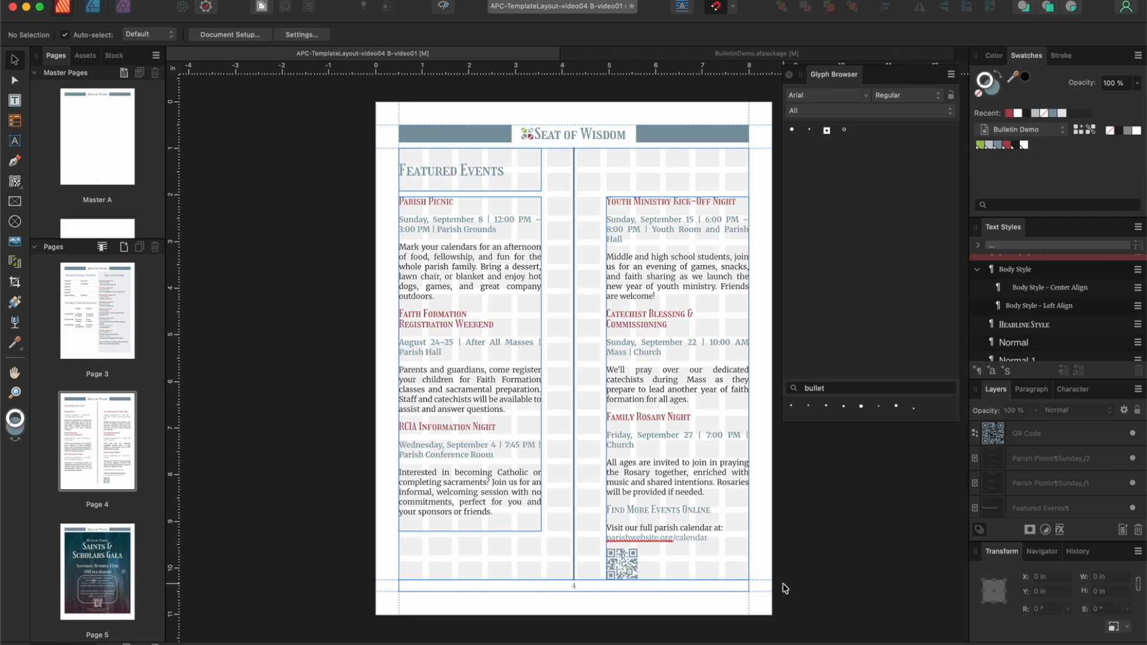
{"action": "left_click", "coordinate": [443, 8]}
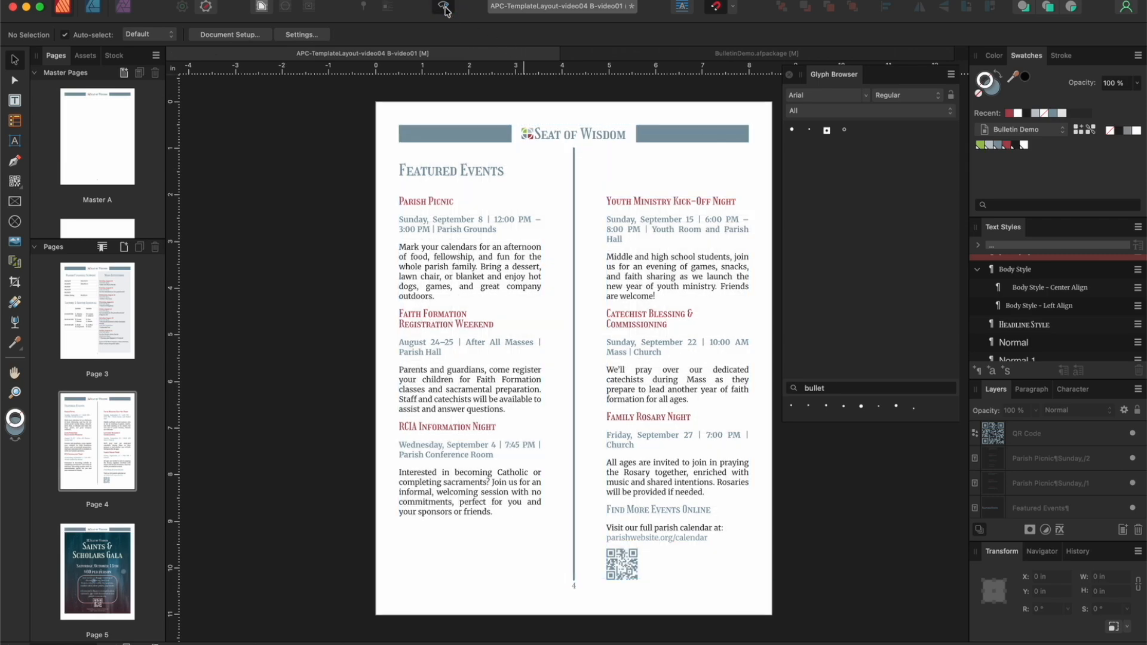
Step: Turn off the preview and, on page 7, color the article title and the centre pull quote with the palette blue
{"action": "left_click", "coordinate": [443, 7]}
{"action": "scroll", "coordinate": [110, 355], "scroll_direction": "down", "scroll_amount": 10}
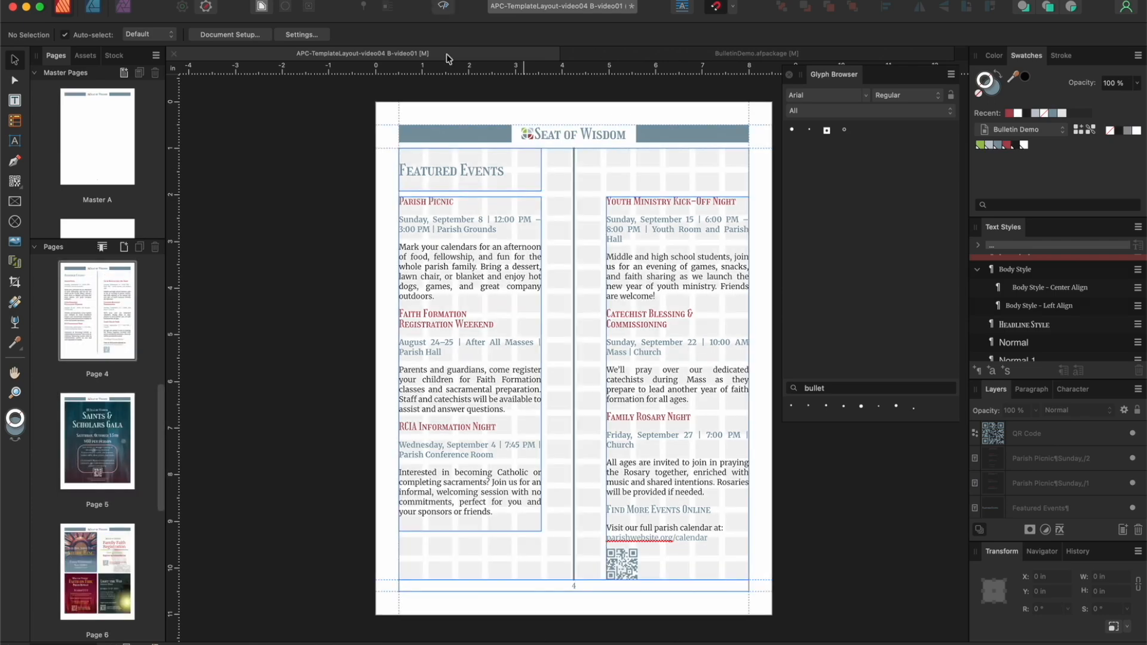
{"action": "scroll", "coordinate": [110, 355], "scroll_direction": "down", "scroll_amount": 2}
{"action": "double_click", "coordinate": [108, 352]}
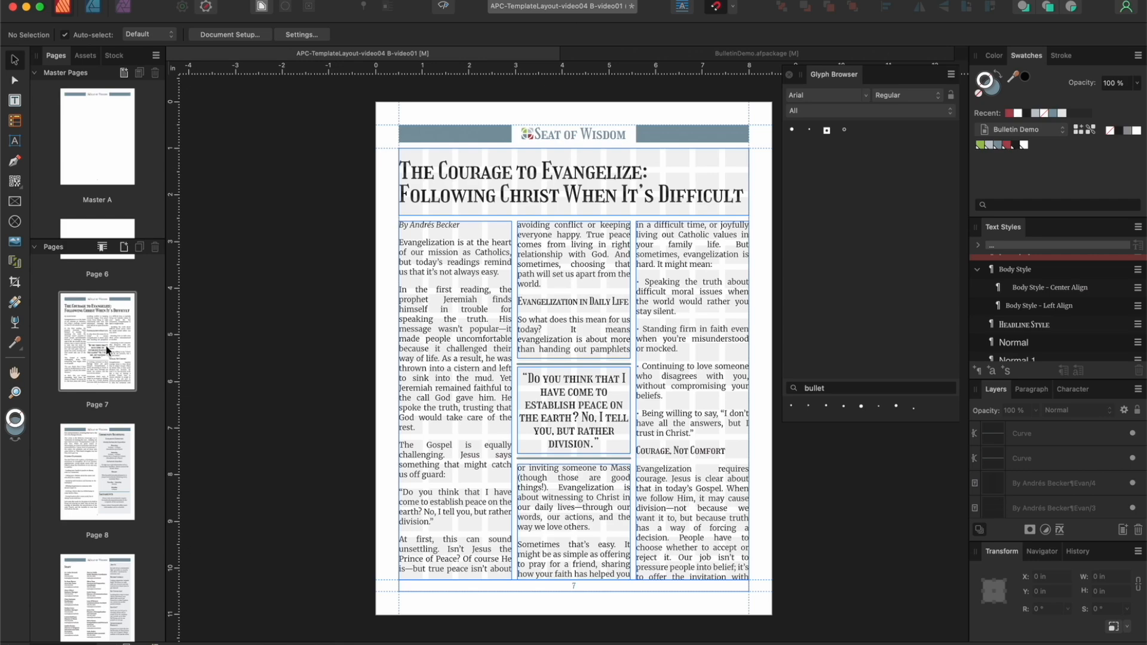
{"action": "left_click", "coordinate": [483, 179]}
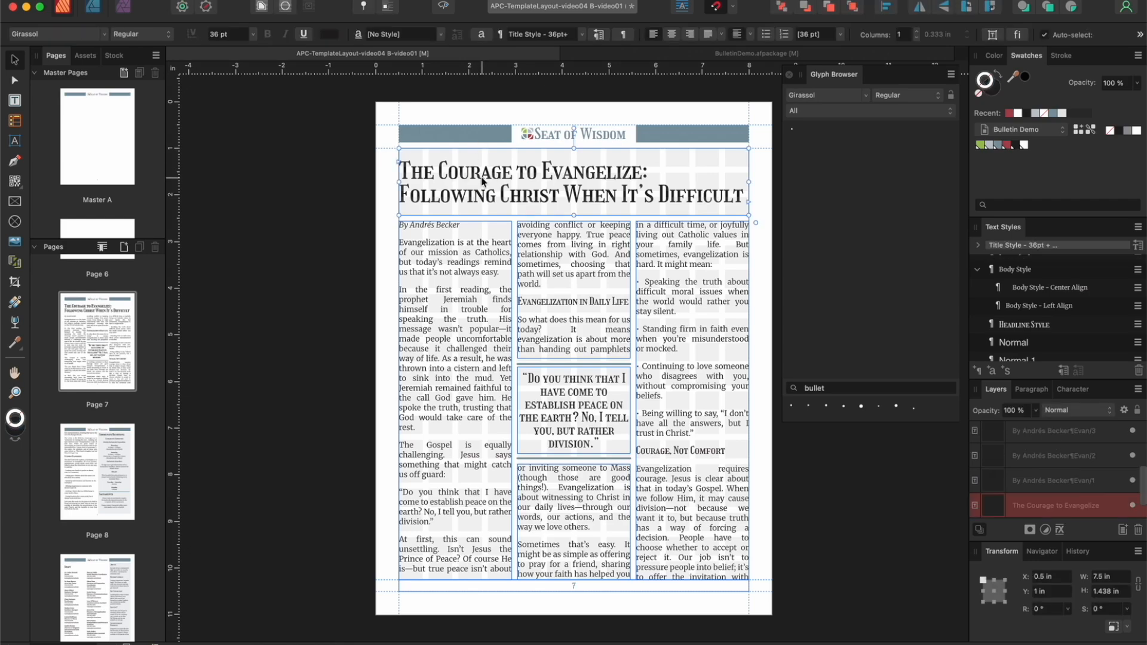
{"action": "left_click", "coordinate": [998, 145]}
{"action": "left_click", "coordinate": [588, 409]}
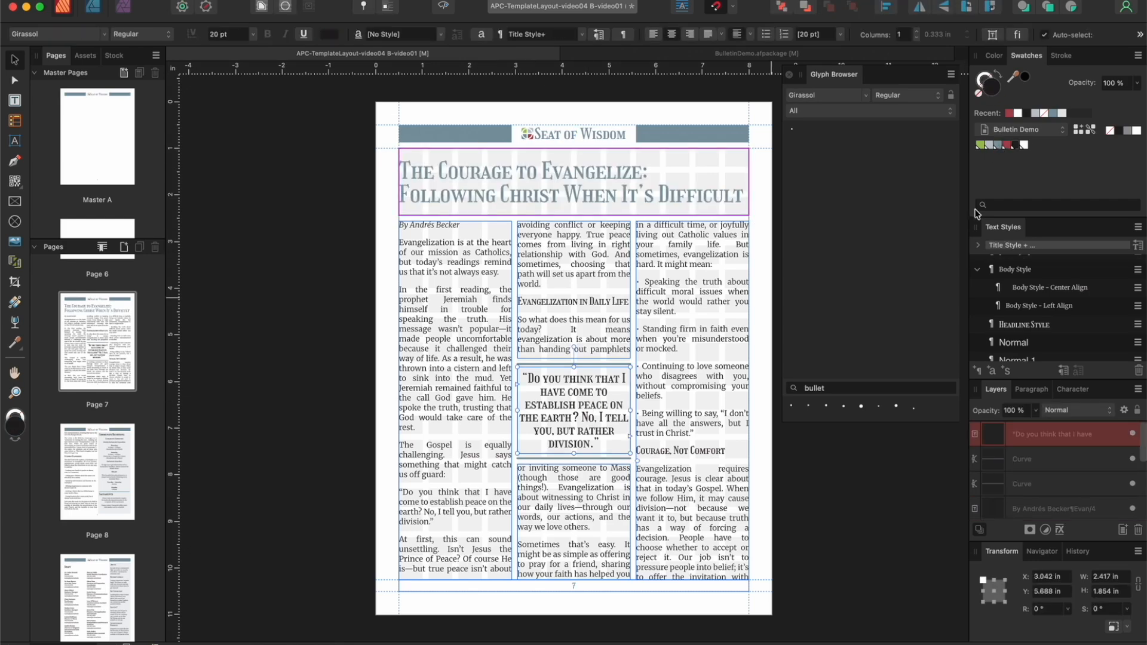
{"action": "left_click", "coordinate": [997, 145]}
Step: Color the page 7 byline and the headings "Evangelization in Daily Life" and "Courage, Not Comfort" with the palette red
{"action": "left_click", "coordinate": [460, 225]}
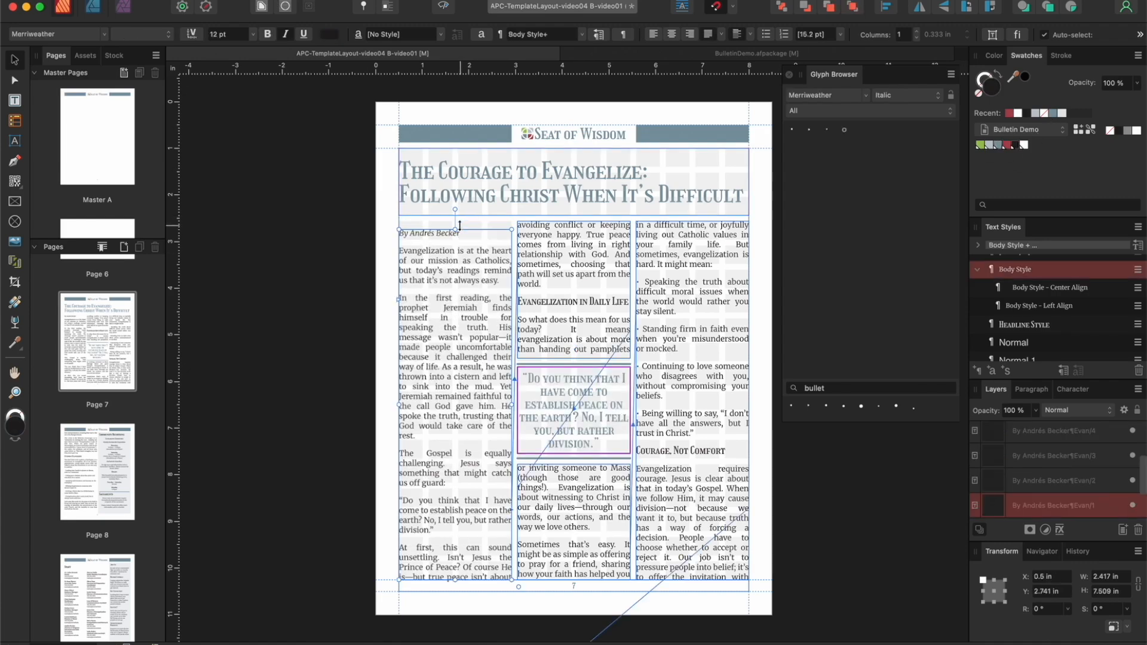
{"action": "left_click", "coordinate": [20, 100]}
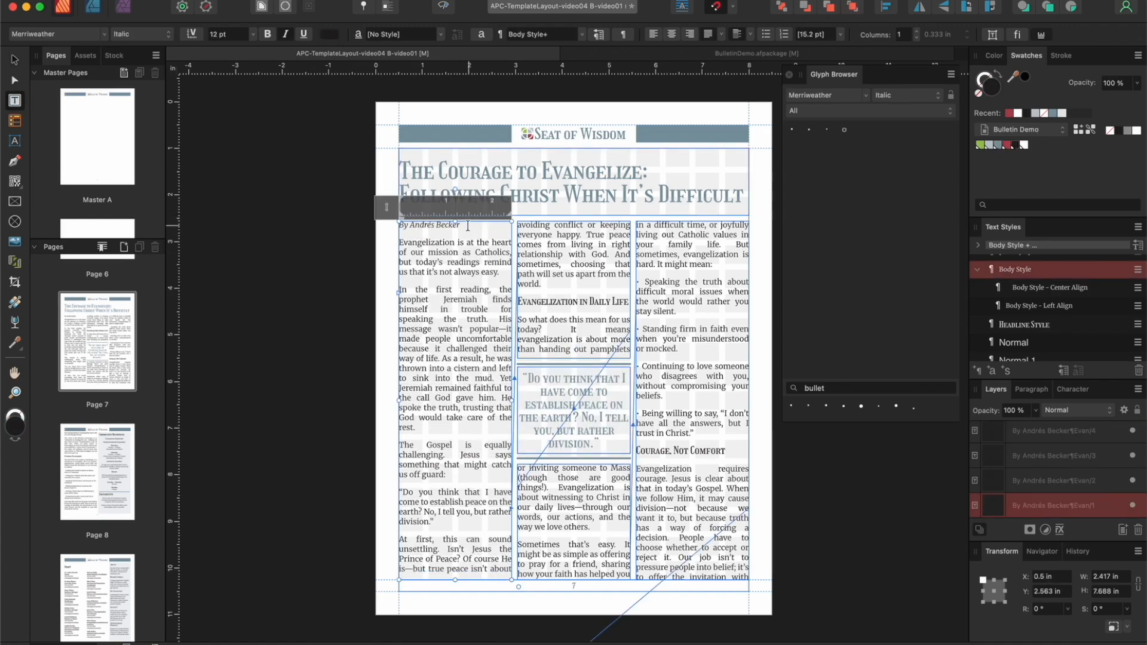
{"action": "left_click_drag", "start_coordinate": [461, 226], "coordinate": [398, 227]}
{"action": "left_click", "coordinate": [1007, 145]}
{"action": "left_click_drag", "start_coordinate": [613, 298], "coordinate": [515, 300]}
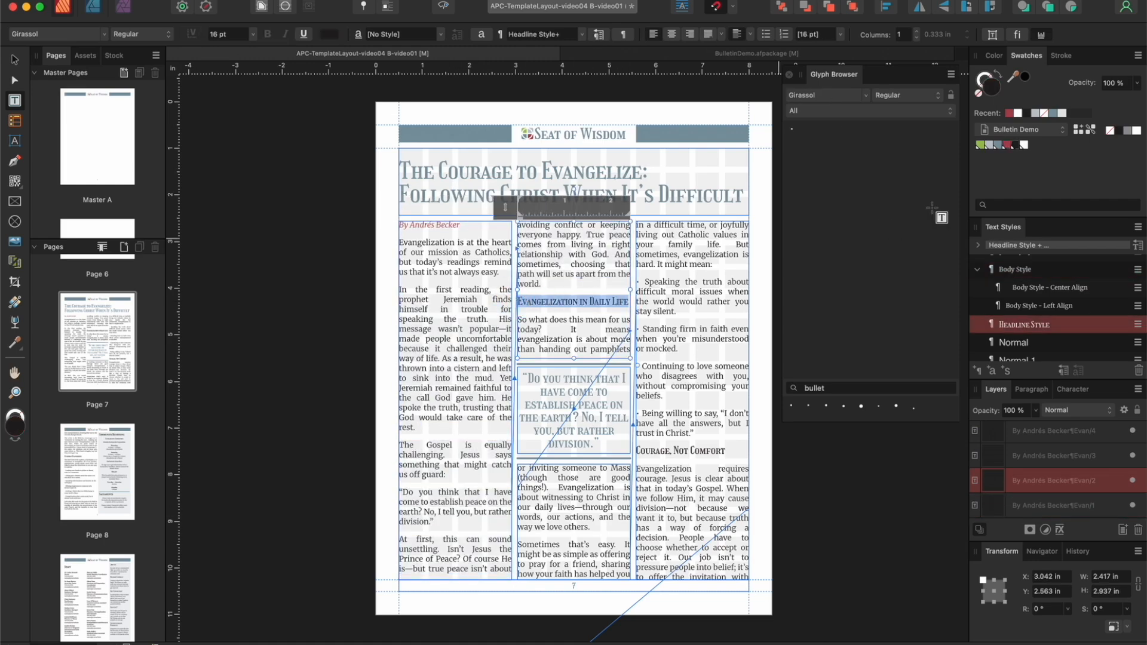
{"action": "left_click", "coordinate": [1007, 145]}
{"action": "left_click_drag", "start_coordinate": [726, 450], "coordinate": [634, 451]}
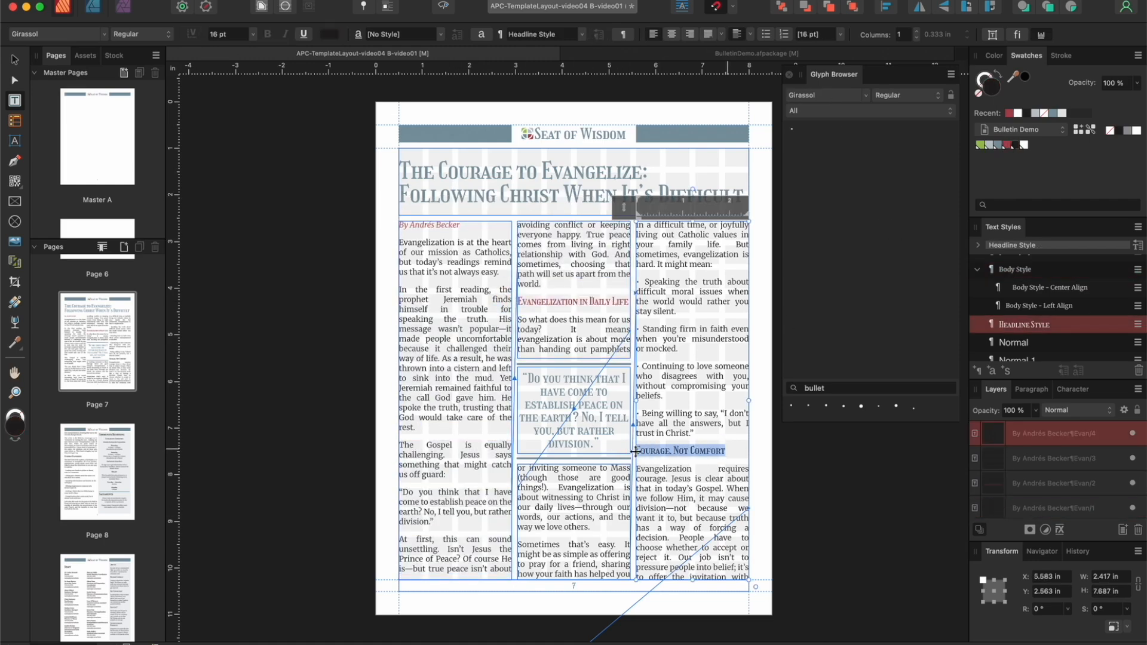
{"action": "left_click", "coordinate": [1007, 145]}
Step: On page 8, color the "Everyday Evangelists" heading with the palette red
{"action": "scroll", "coordinate": [575, 391], "scroll_direction": "down", "scroll_amount": 5}
{"action": "scroll", "coordinate": [576, 391], "scroll_direction": "down", "scroll_amount": 8}
{"action": "left_click_drag", "start_coordinate": [492, 273], "coordinate": [401, 272]}
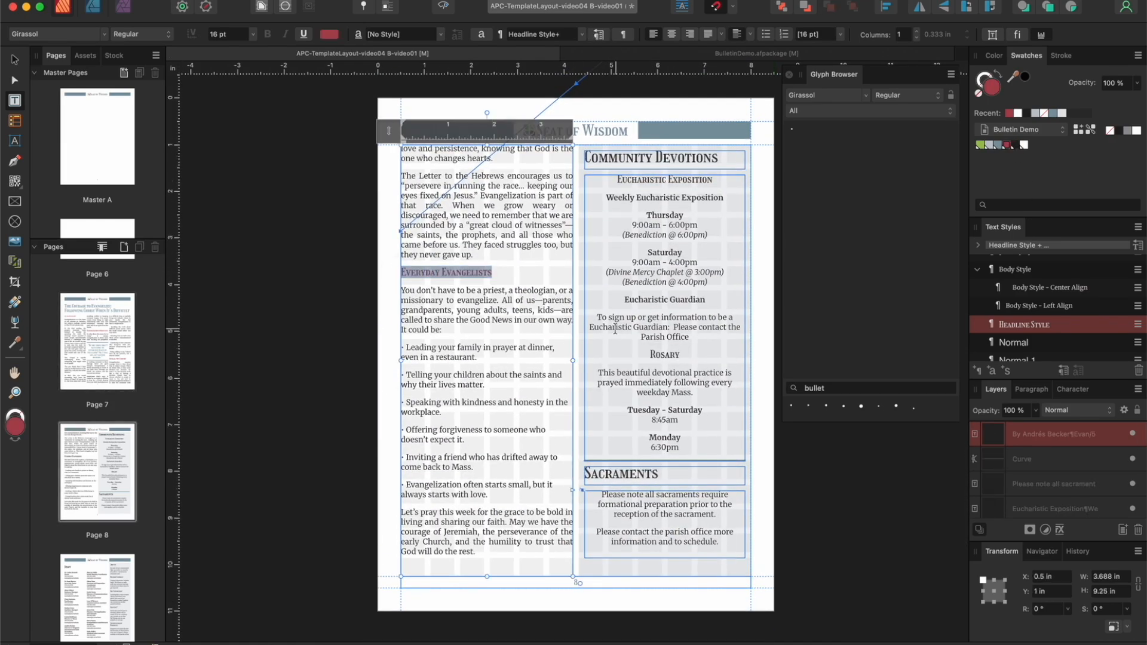
Step: Color the "Eucharistic Exposition" and "Rosary" headings palette blue and the "Weekly Eucharistic Exposition" line palette red
{"action": "left_click_drag", "start_coordinate": [714, 179], "coordinate": [617, 179]}
{"action": "left_click", "coordinate": [999, 145]}
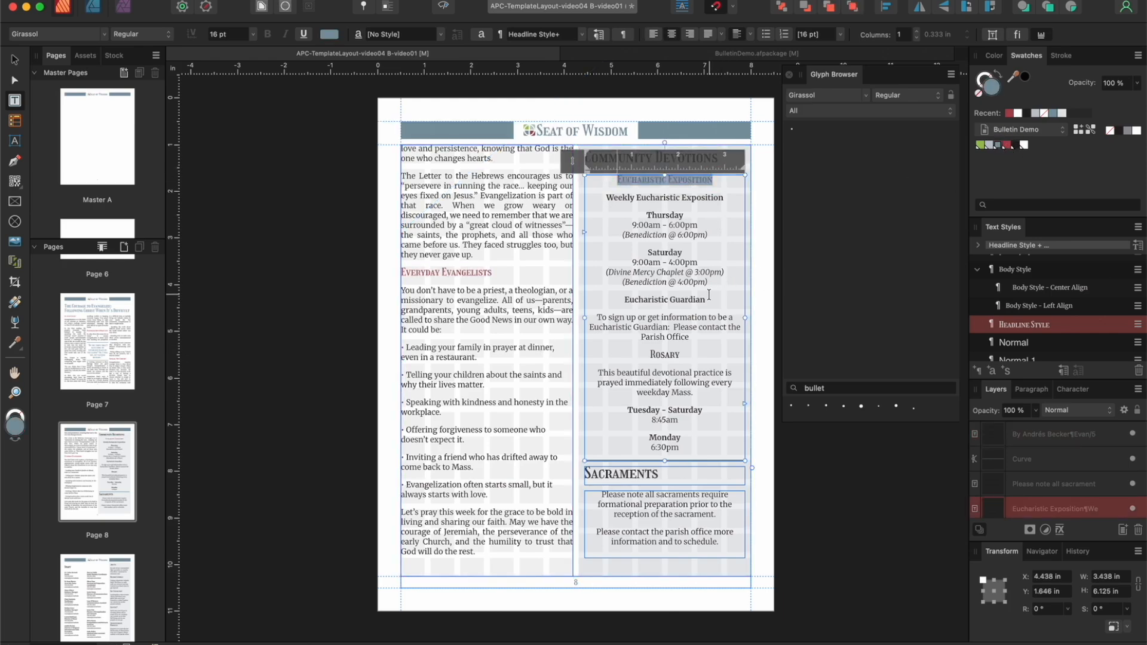
{"action": "left_click_drag", "start_coordinate": [726, 200], "coordinate": [596, 197]}
{"action": "left_click", "coordinate": [1008, 145]}
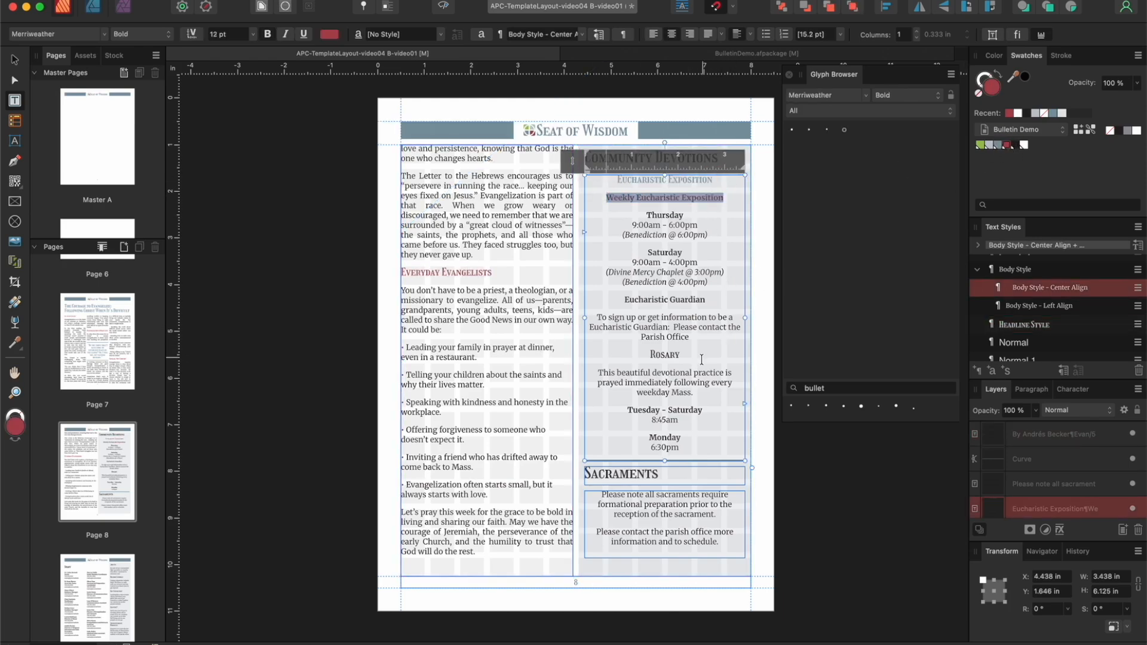
{"action": "left_click", "coordinate": [668, 354]}
{"action": "double_click", "coordinate": [668, 354]}
{"action": "left_click", "coordinate": [999, 145]}
Step: Color the "Sacraments" and "Community Devotions" titles on page 8 with the palette blue and deselect the text
{"action": "double_click", "coordinate": [588, 474]}
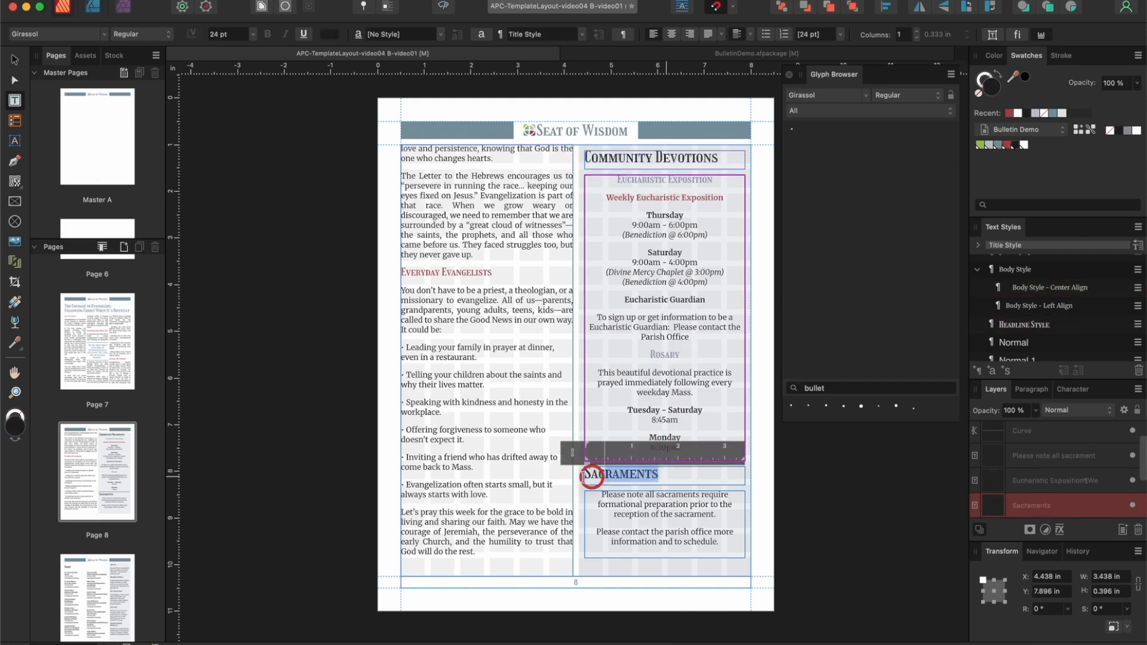
{"action": "left_click", "coordinate": [996, 146]}
{"action": "left_click_drag", "start_coordinate": [724, 159], "coordinate": [585, 158]}
{"action": "left_click", "coordinate": [1000, 145]}
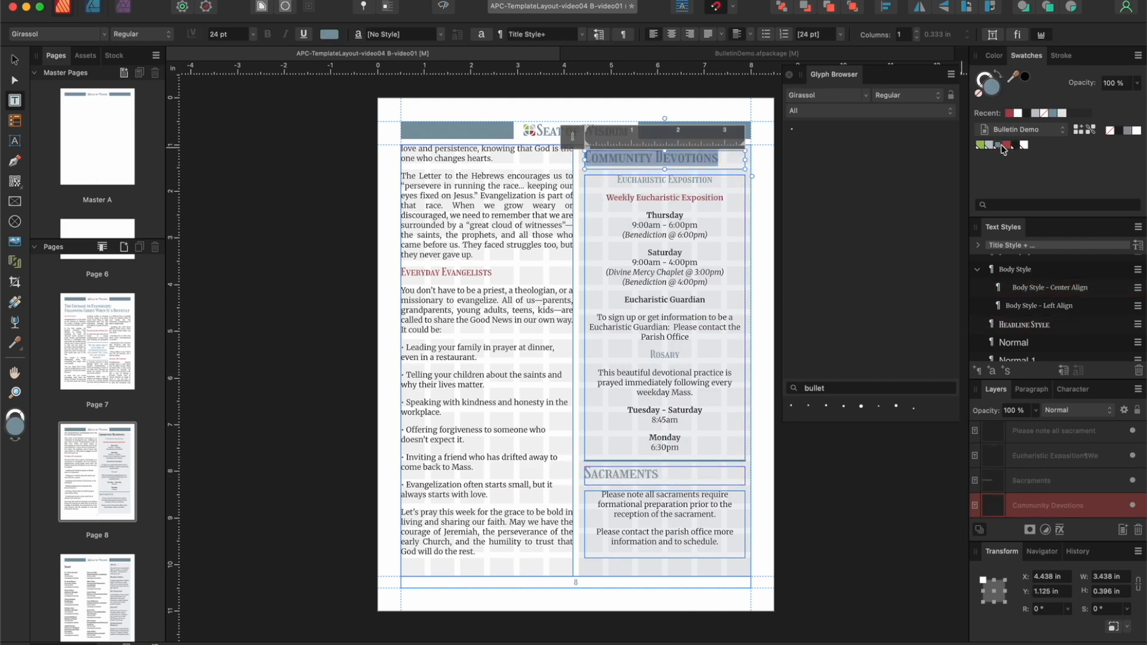
{"action": "left_click", "coordinate": [18, 63]}
{"action": "left_click", "coordinate": [249, 146]}
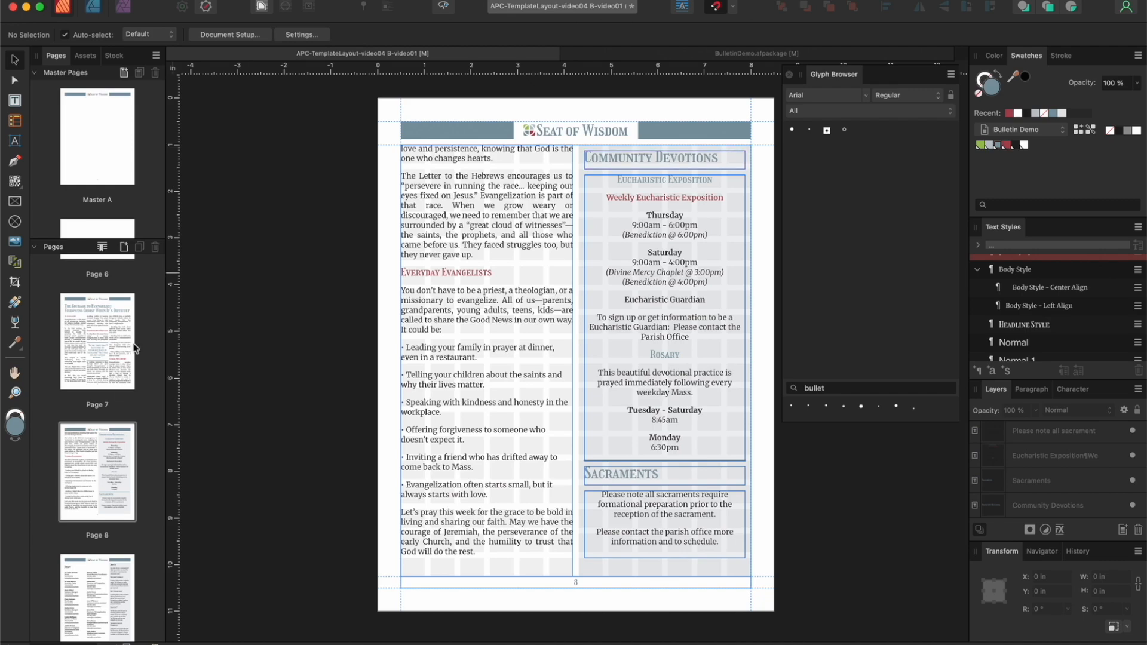
Step: On page 9, color the "Staff" title with the palette blue
{"action": "scroll", "coordinate": [108, 430], "scroll_direction": "down", "scroll_amount": 2}
{"action": "left_click", "coordinate": [101, 556]}
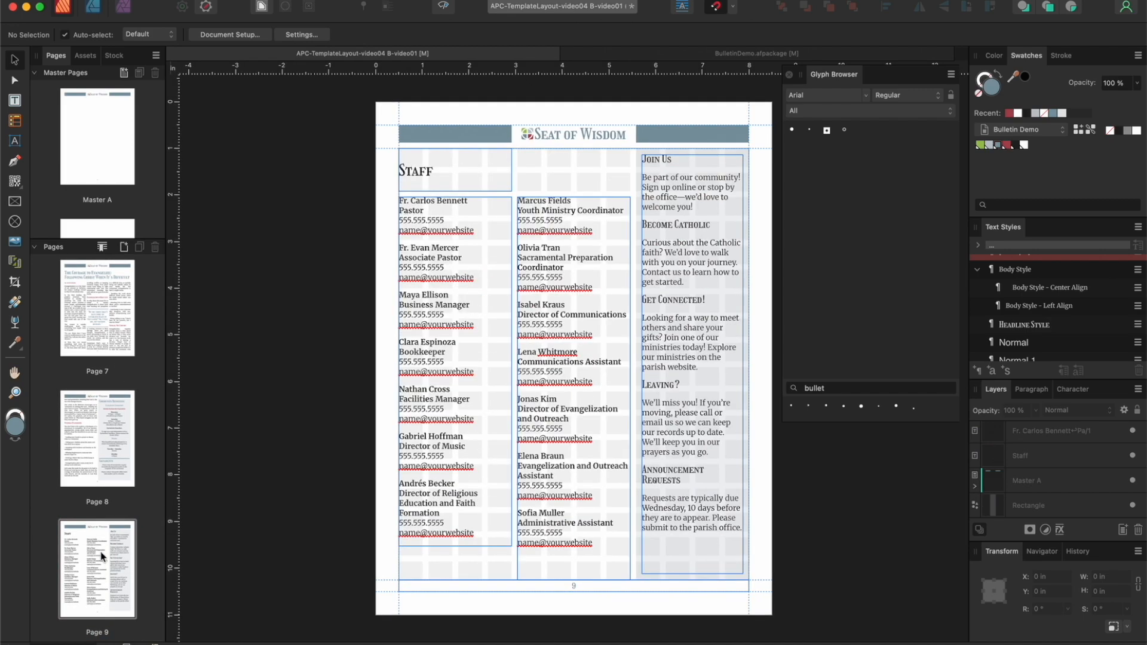
{"action": "left_click", "coordinate": [461, 182]}
{"action": "left_click", "coordinate": [998, 147]}
Step: Color the five sidebar headings on page 9, from "Join Us" to "Announcement Requests", with the palette red
{"action": "double_click", "coordinate": [673, 160]}
{"action": "triple_click", "coordinate": [663, 160]}
{"action": "left_click", "coordinate": [1007, 146]}
{"action": "triple_click", "coordinate": [675, 224]}
{"action": "left_click", "coordinate": [1007, 146]}
{"action": "triple_click", "coordinate": [673, 299]}
{"action": "left_click", "coordinate": [1007, 146]}
{"action": "left_click", "coordinate": [683, 383]}
{"action": "left_click", "coordinate": [1007, 146]}
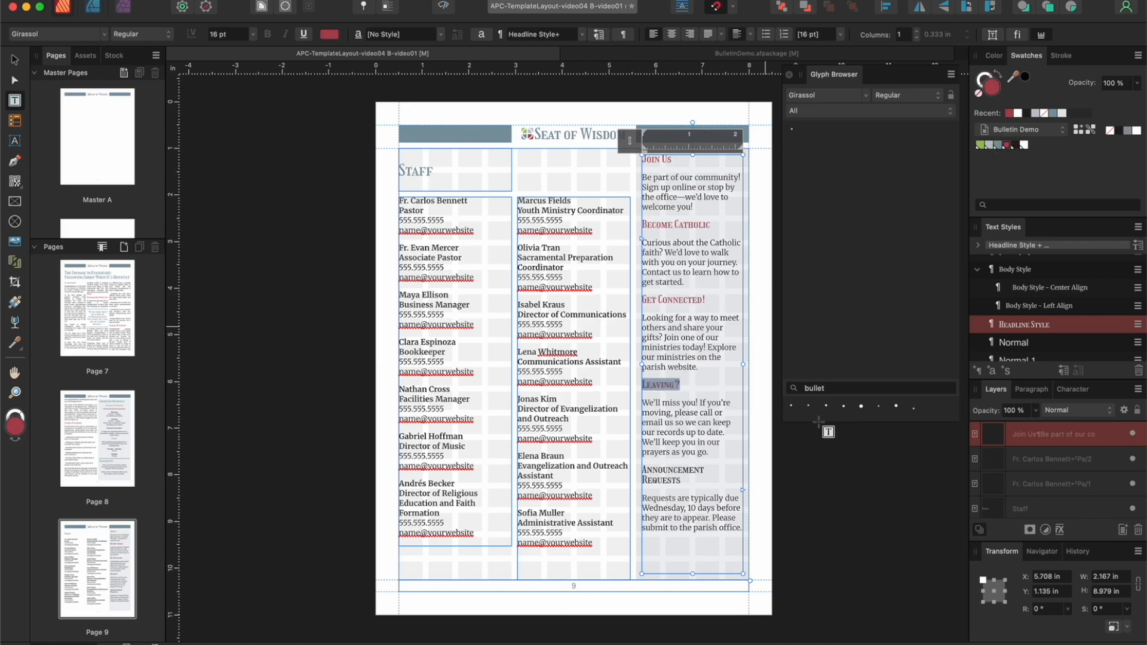
{"action": "triple_click", "coordinate": [678, 475]}
{"action": "left_click", "coordinate": [1008, 150]}
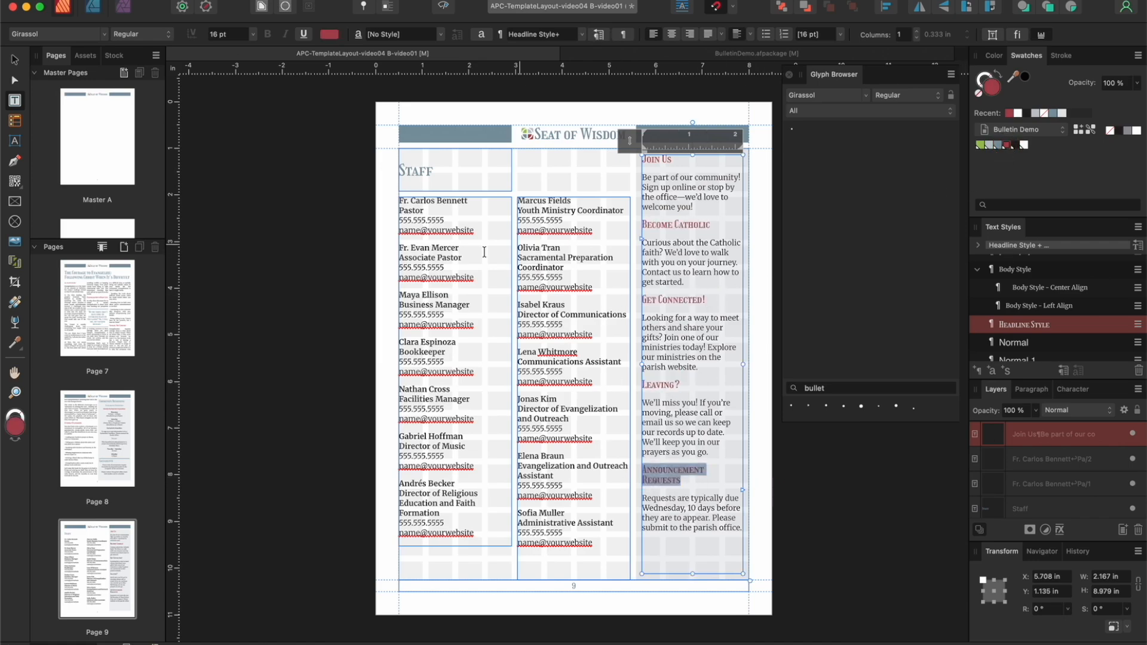
Step: Color all job titles in the first staff column, from "Pastor" to "Director of Religious Education and Faith Formation", with the palette red
{"action": "double_click", "coordinate": [396, 210]}
{"action": "left_click", "coordinate": [1007, 146]}
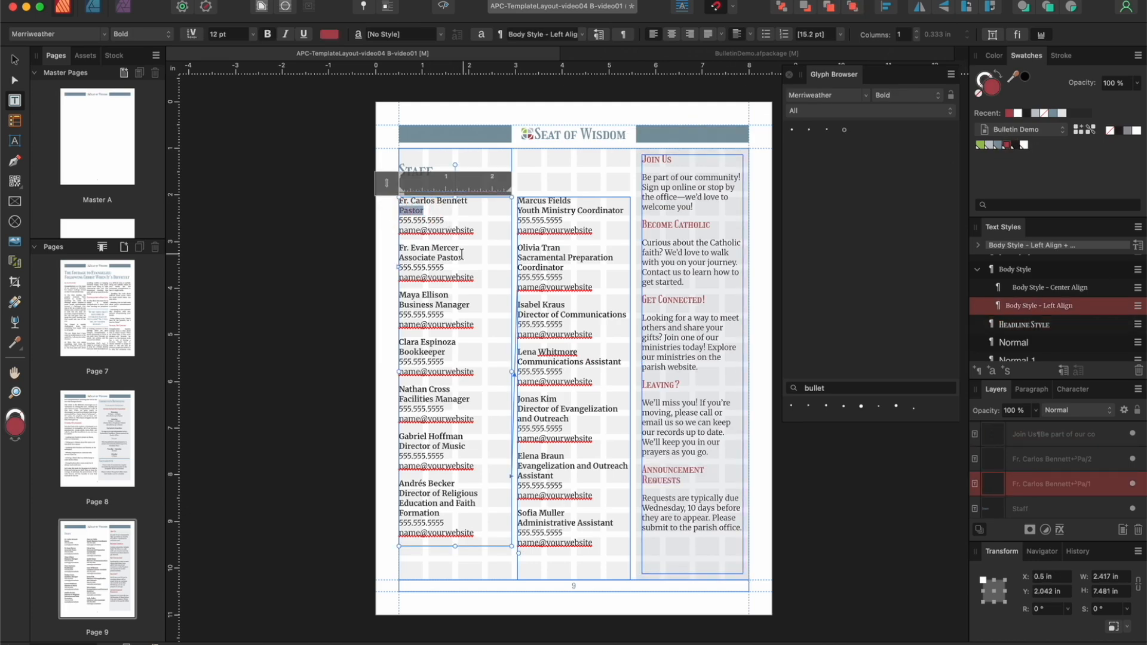
{"action": "triple_click", "coordinate": [397, 258]}
{"action": "left_click", "coordinate": [1011, 145]}
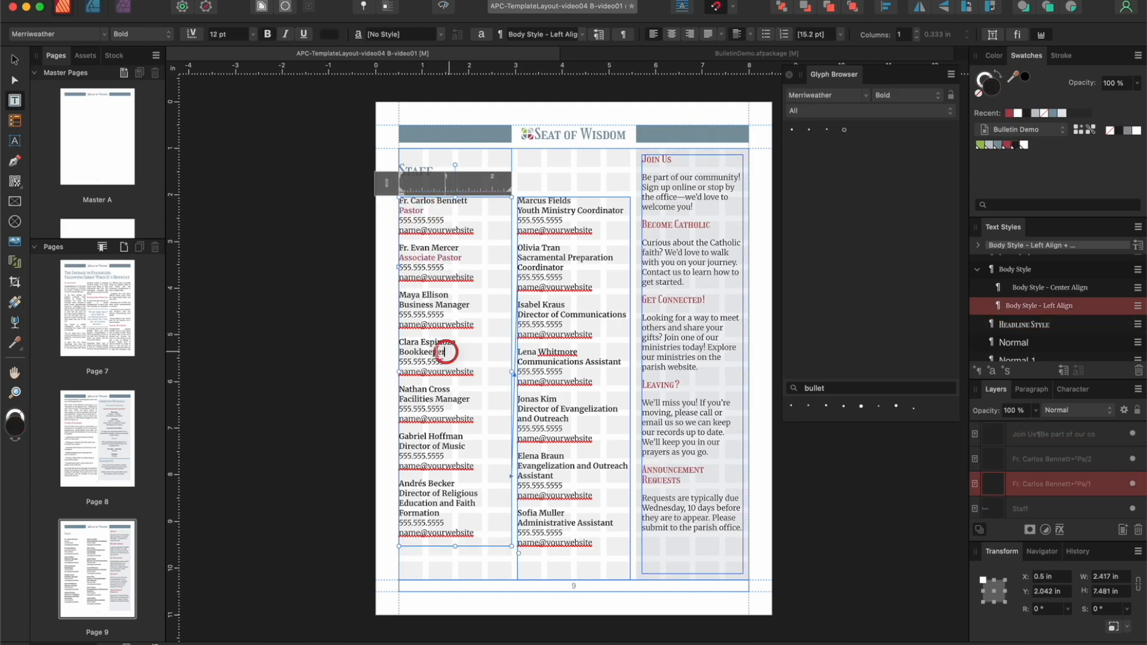
{"action": "double_click", "coordinate": [442, 352]}
{"action": "left_click_drag", "start_coordinate": [471, 304], "coordinate": [396, 304]}
{"action": "left_click", "coordinate": [1007, 146]}
{"action": "left_click_drag", "start_coordinate": [471, 400], "coordinate": [392, 398]}
{"action": "left_click", "coordinate": [1007, 146]}
{"action": "triple_click", "coordinate": [430, 446]}
{"action": "left_click", "coordinate": [1006, 146]}
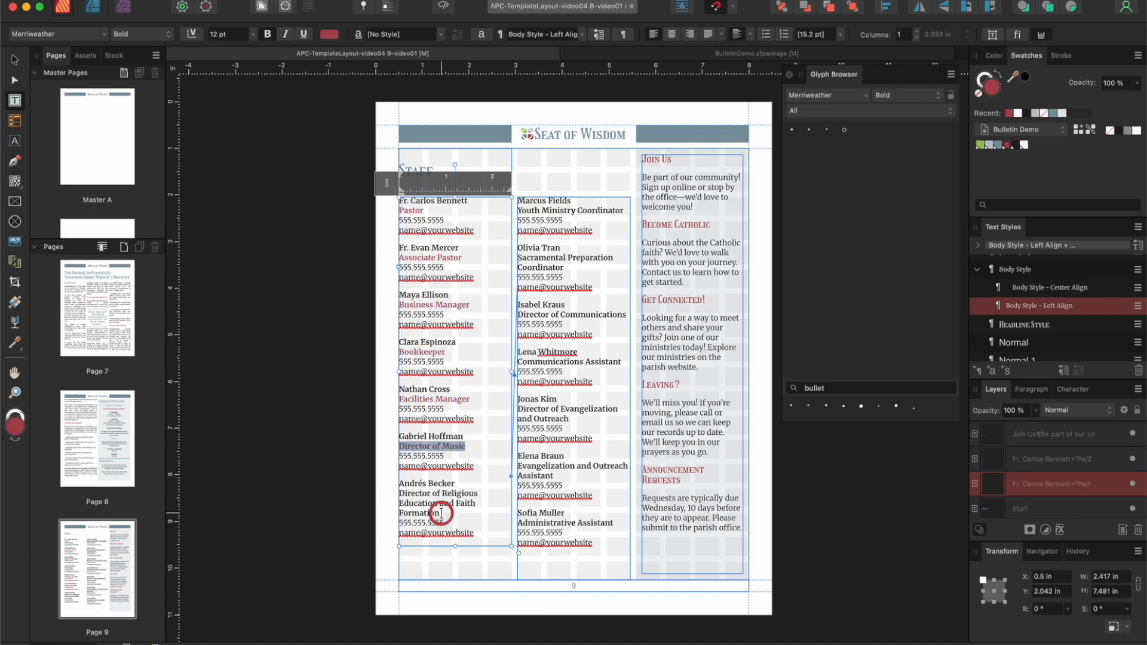
{"action": "left_click_drag", "start_coordinate": [440, 514], "coordinate": [379, 494]}
{"action": "left_click", "coordinate": [1007, 146]}
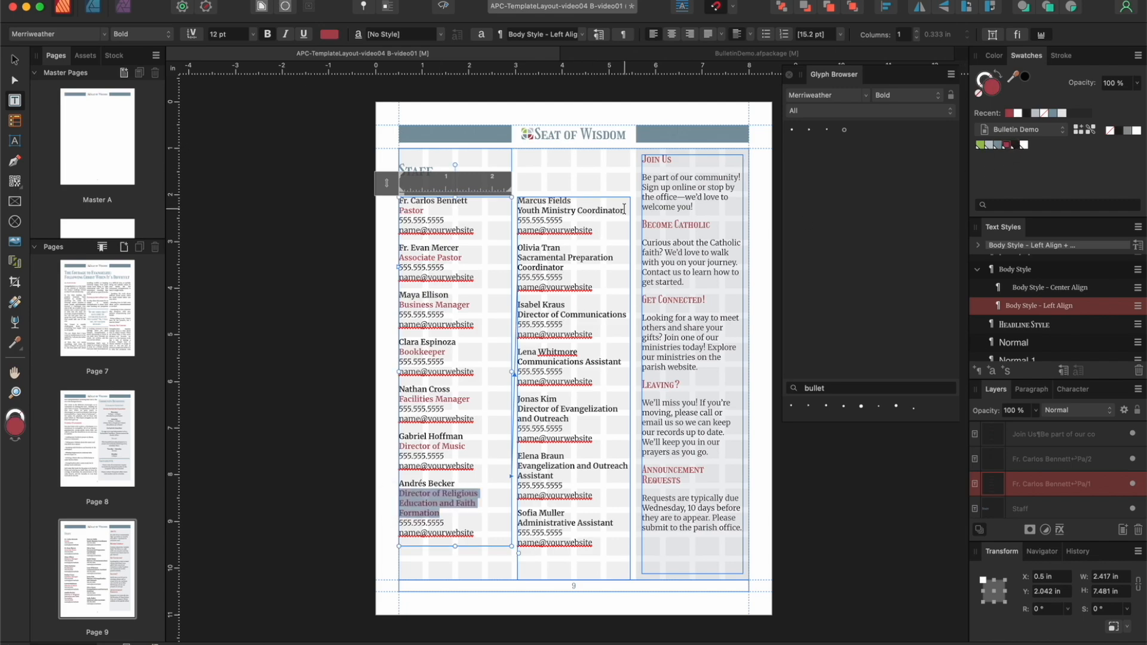
Step: Color all job titles in the second staff column, from "Youth Ministry Coordinator" to "Administrative Assistant", with the palette red
{"action": "left_click_drag", "start_coordinate": [623, 211], "coordinate": [518, 212]}
{"action": "left_click", "coordinate": [1008, 147]}
{"action": "left_click_drag", "start_coordinate": [564, 268], "coordinate": [518, 257]}
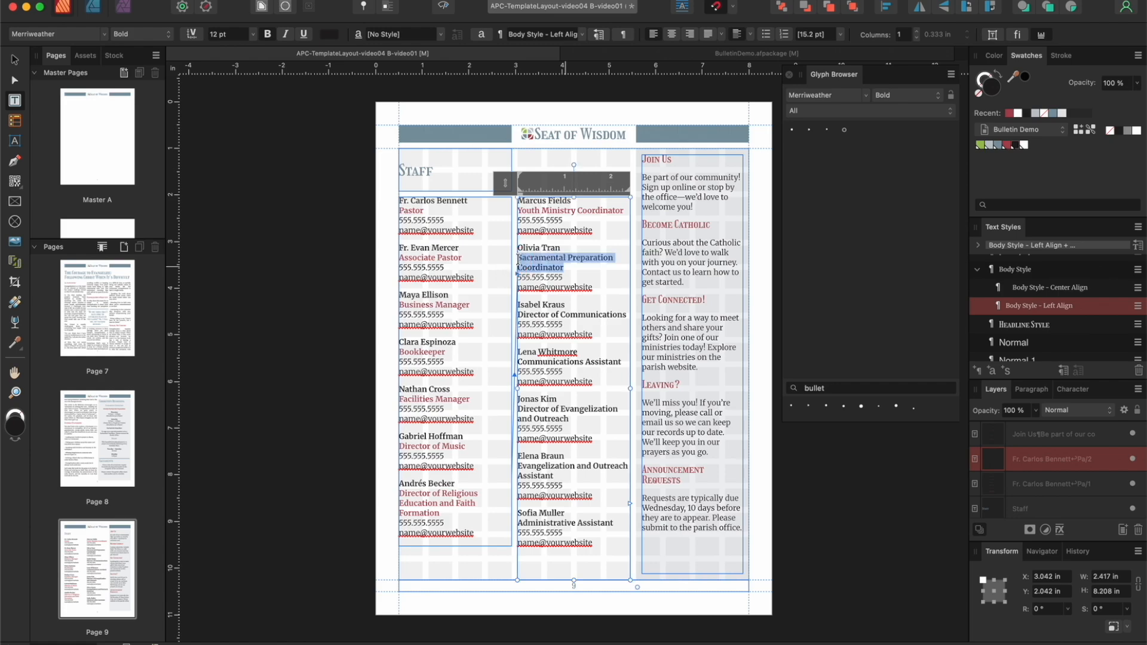
{"action": "left_click", "coordinate": [1004, 148]}
{"action": "left_click_drag", "start_coordinate": [625, 315], "coordinate": [517, 315]}
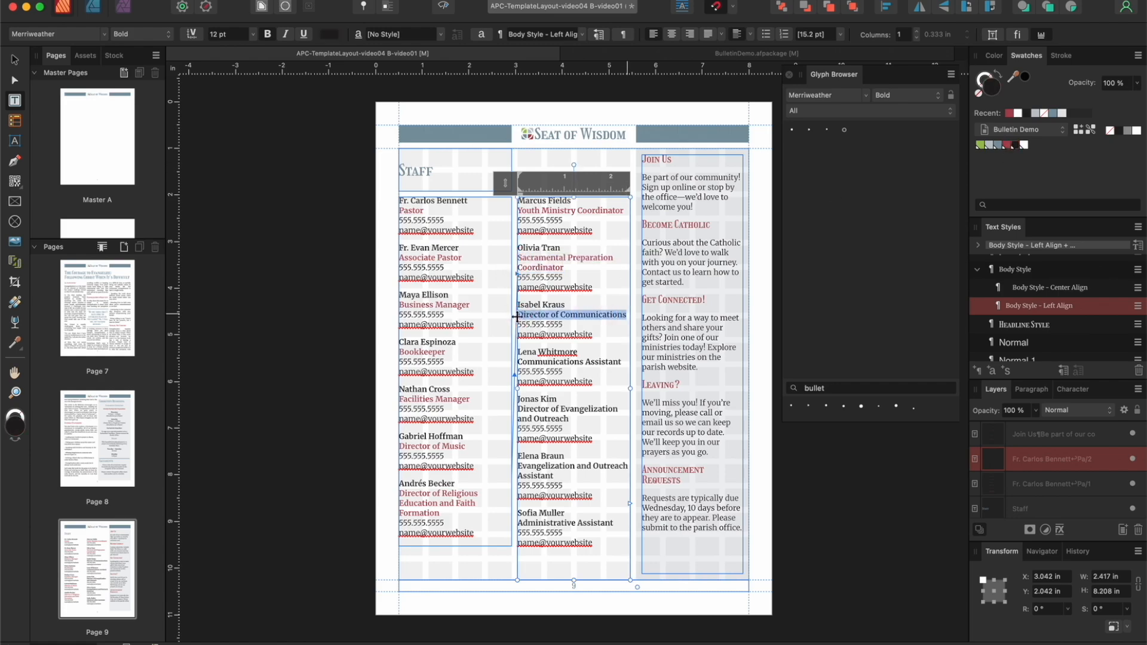
{"action": "left_click", "coordinate": [1010, 149]}
{"action": "left_click_drag", "start_coordinate": [622, 361], "coordinate": [517, 362]}
{"action": "left_click", "coordinate": [1006, 146]}
{"action": "left_click_drag", "start_coordinate": [570, 419], "coordinate": [517, 410]}
{"action": "left_click", "coordinate": [1004, 149]}
{"action": "left_click_drag", "start_coordinate": [553, 476], "coordinate": [517, 466]}
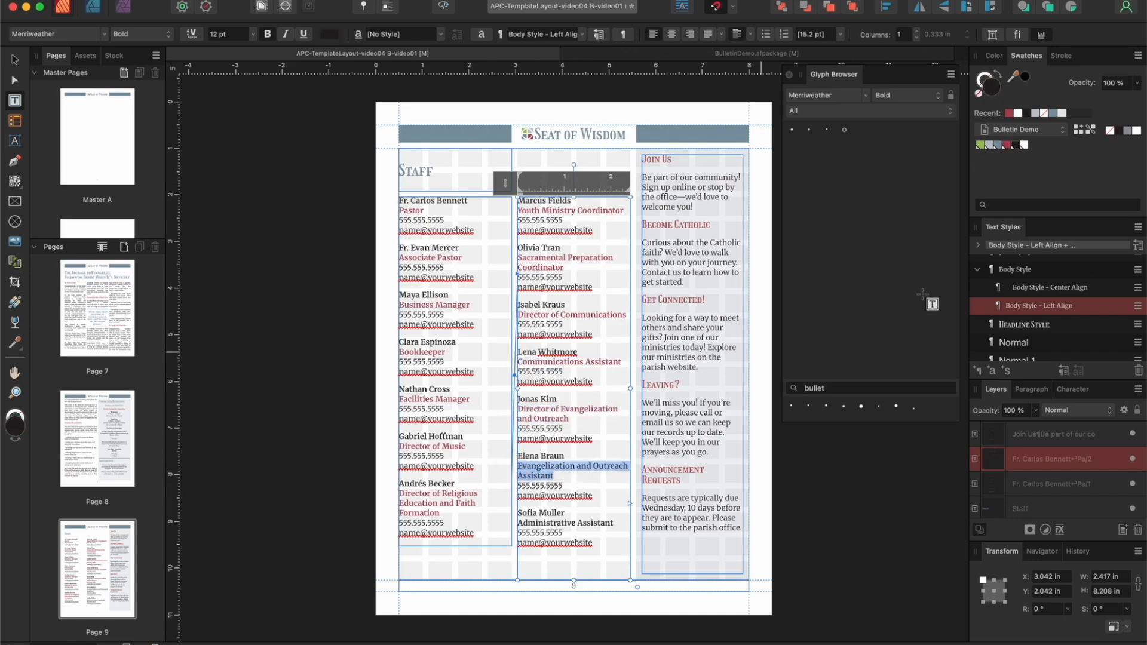
{"action": "left_click", "coordinate": [1008, 150]}
{"action": "left_click_drag", "start_coordinate": [613, 523], "coordinate": [517, 524]}
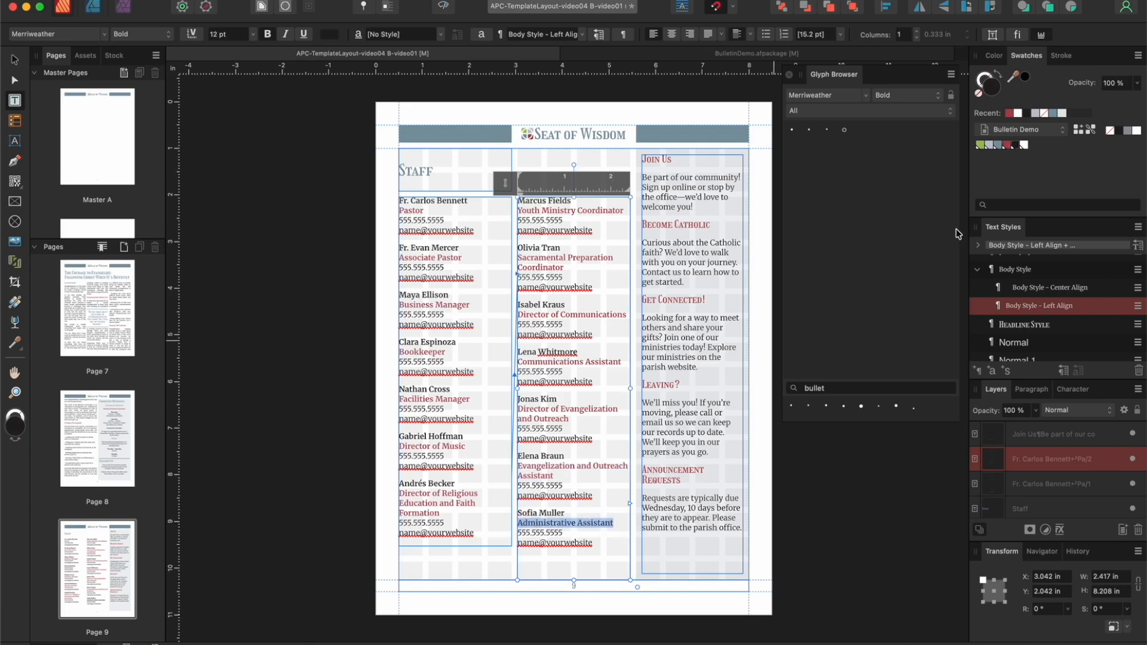
{"action": "left_click", "coordinate": [1008, 150]}
Step: Color the names of the Pastor and the Associate Pastor with the palette blue
{"action": "left_click_drag", "start_coordinate": [470, 202], "coordinate": [391, 203]}
{"action": "left_click", "coordinate": [998, 146]}
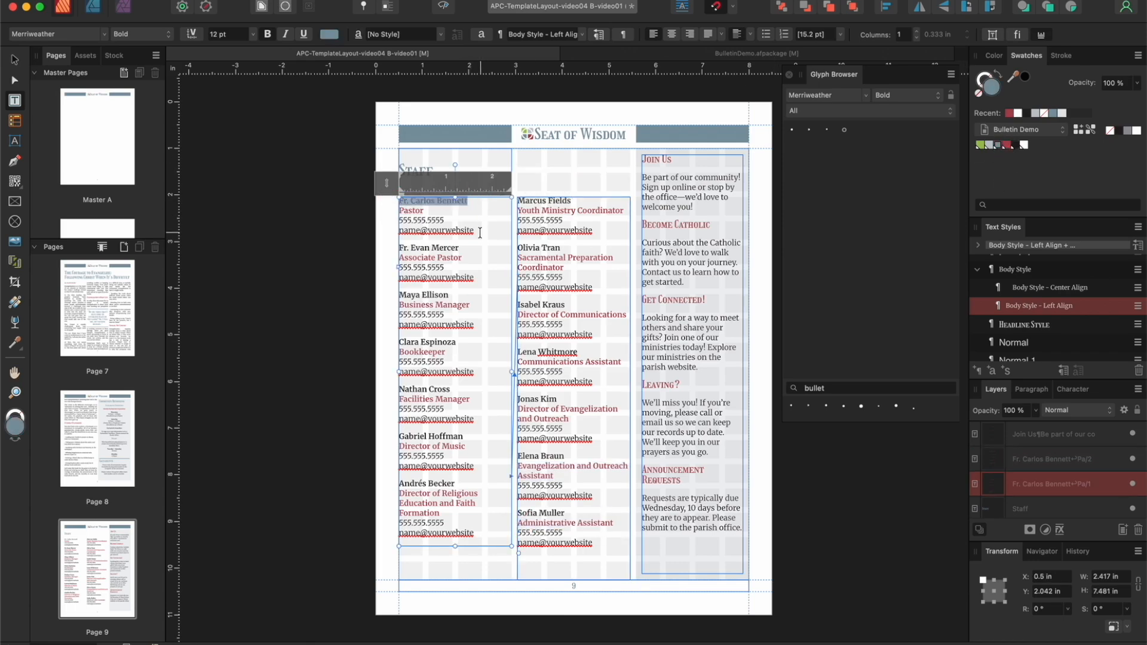
{"action": "left_click_drag", "start_coordinate": [462, 248], "coordinate": [392, 247]}
{"action": "left_click", "coordinate": [999, 147]}
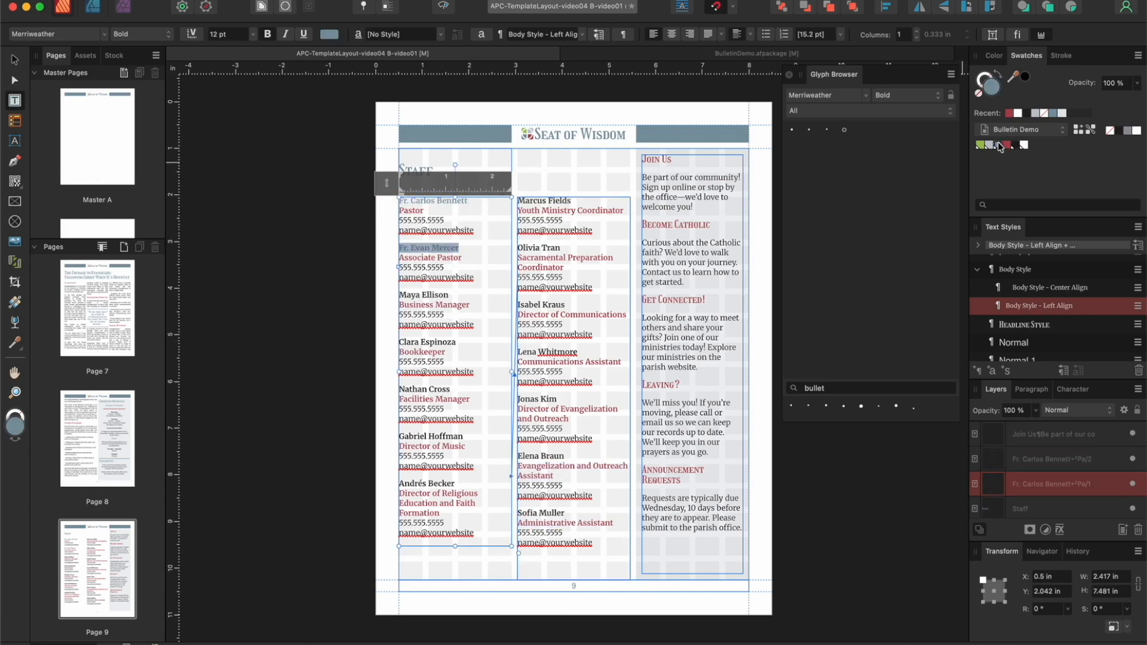
Step: Check the staff page styling in the BulletinDemo.afpackage reference document and return to the template
{"action": "left_click", "coordinate": [841, 56]}
{"action": "left_click", "coordinate": [111, 540]}
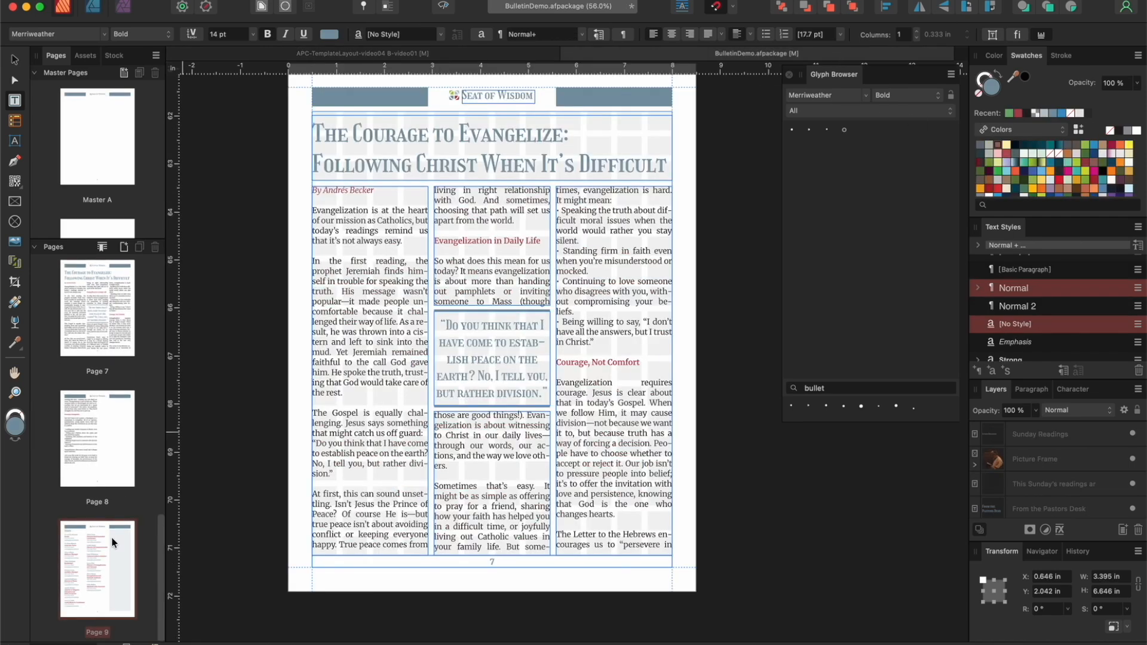
{"action": "left_click", "coordinate": [482, 57]}
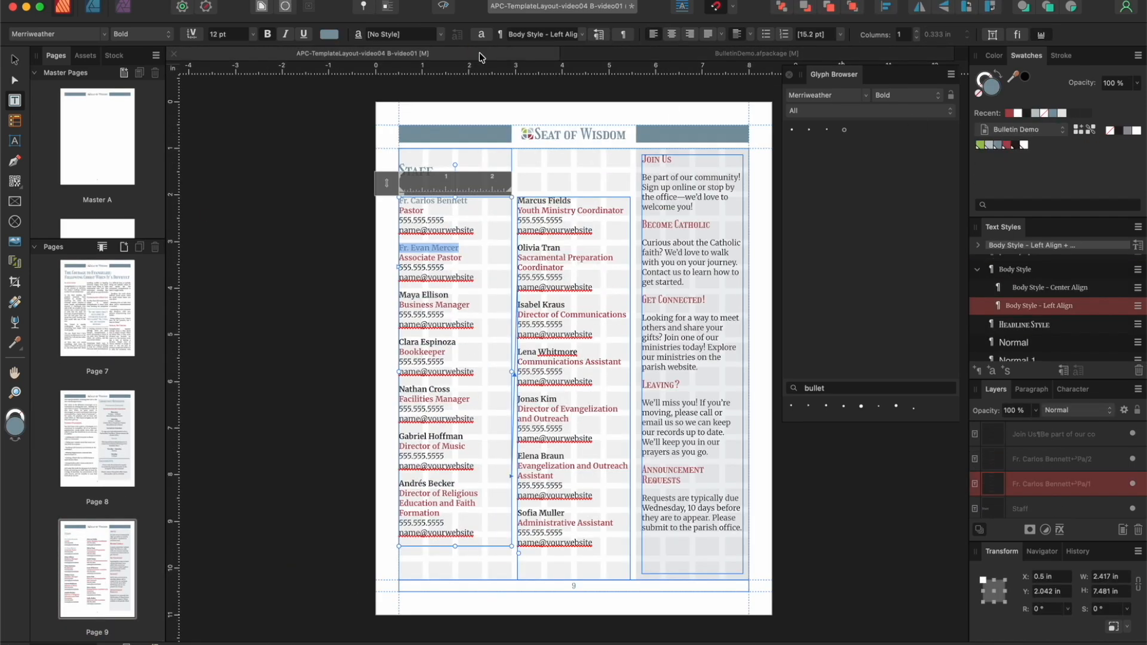
Step: Color the remaining five staff names in the first column, from the Business Manager down, with the palette blue
{"action": "left_click_drag", "start_coordinate": [453, 294], "coordinate": [398, 295]}
{"action": "left_click", "coordinate": [999, 145]}
{"action": "left_click_drag", "start_coordinate": [457, 342], "coordinate": [399, 343]}
{"action": "left_click", "coordinate": [999, 145]}
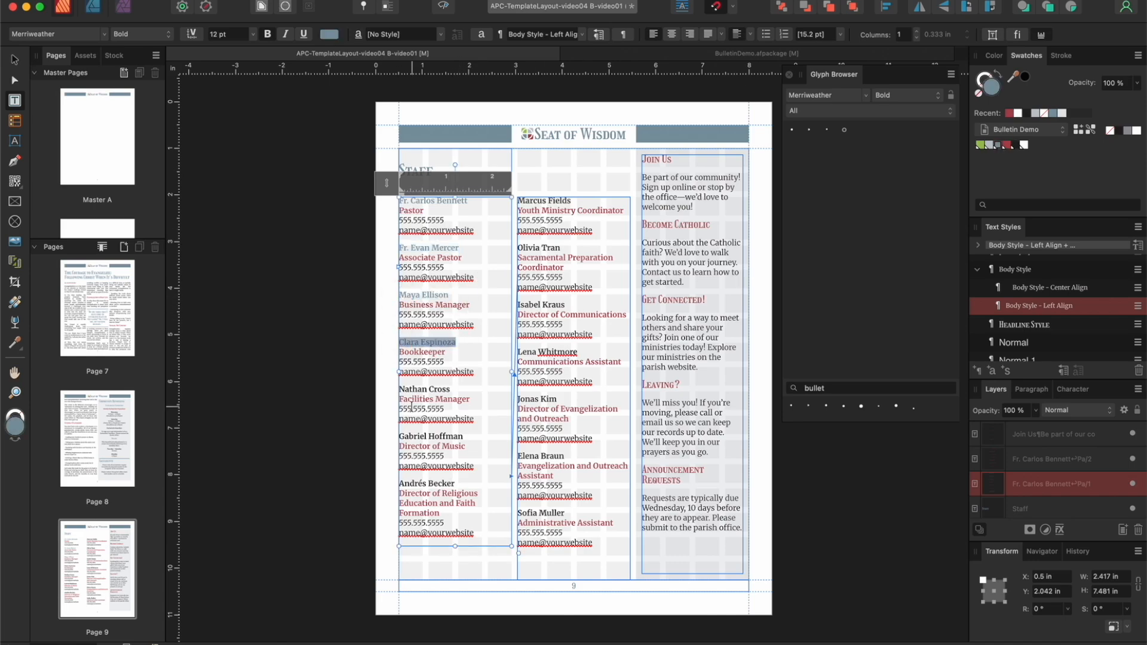
{"action": "left_click_drag", "start_coordinate": [386, 389], "coordinate": [451, 389]}
{"action": "left_click_drag", "start_coordinate": [464, 436], "coordinate": [385, 436]}
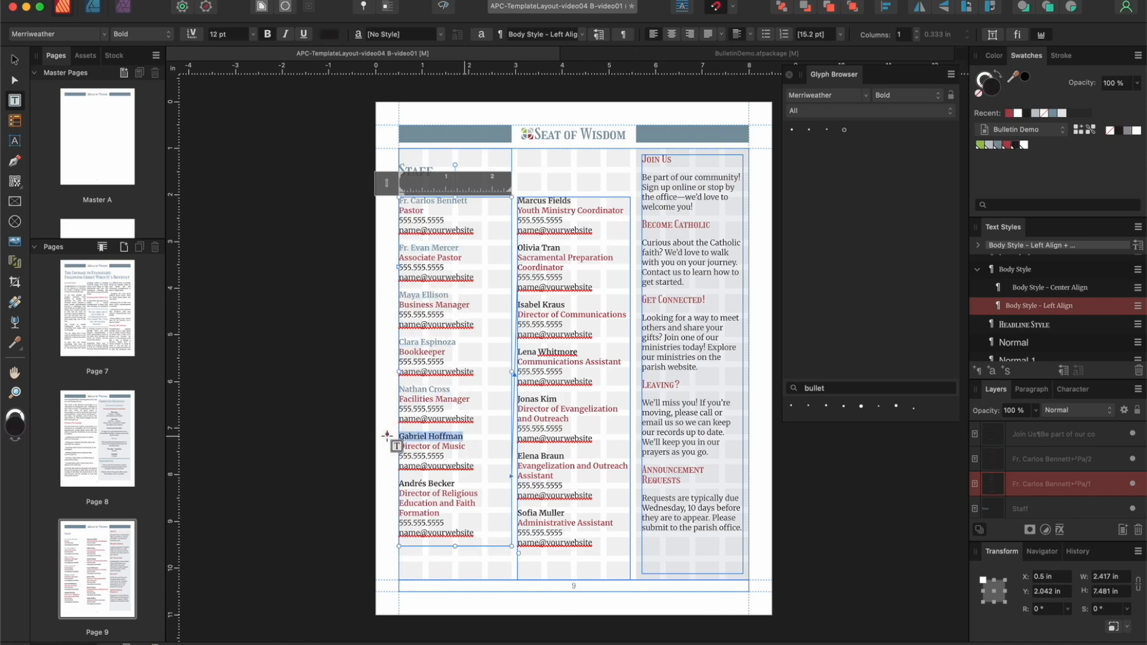
{"action": "left_click", "coordinate": [999, 145]}
{"action": "left_click_drag", "start_coordinate": [456, 483], "coordinate": [391, 484]}
{"action": "left_click", "coordinate": [1000, 145]}
Step: Color the first four staff names in the second column, from the Youth Ministry Coordinator to the Communications Assistant, with the palette blue
{"action": "left_click_drag", "start_coordinate": [575, 202], "coordinate": [507, 202]}
{"action": "left_click", "coordinate": [577, 201]}
{"action": "left_click_drag", "start_coordinate": [578, 200], "coordinate": [517, 202]}
{"action": "left_click", "coordinate": [999, 145]}
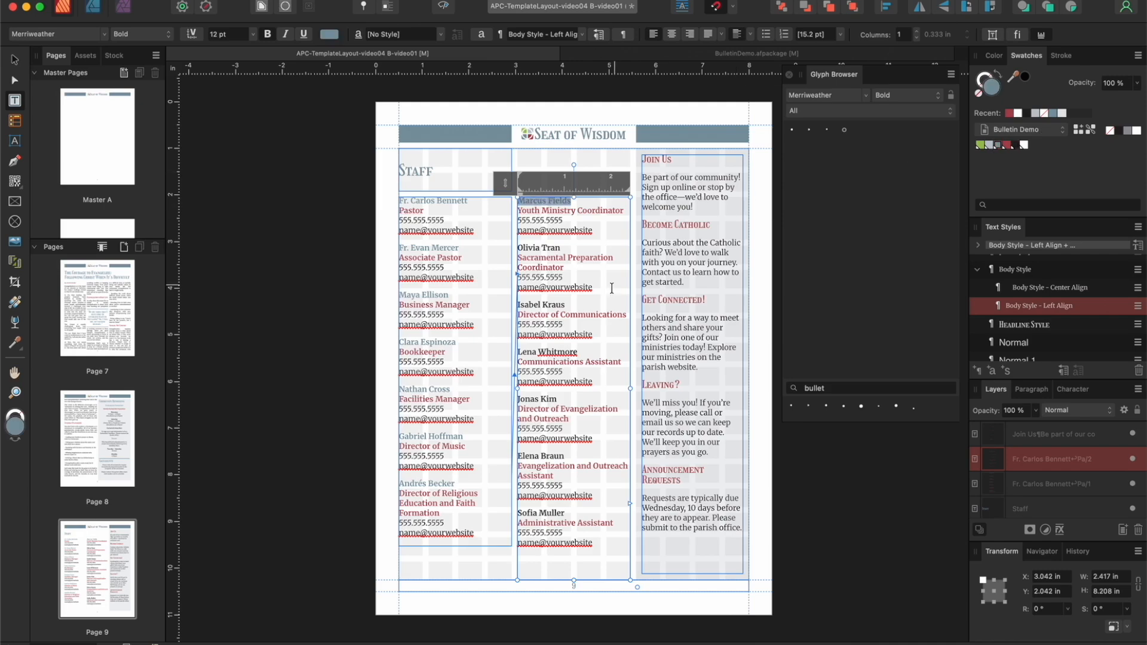
{"action": "left_click_drag", "start_coordinate": [562, 247], "coordinate": [517, 247]}
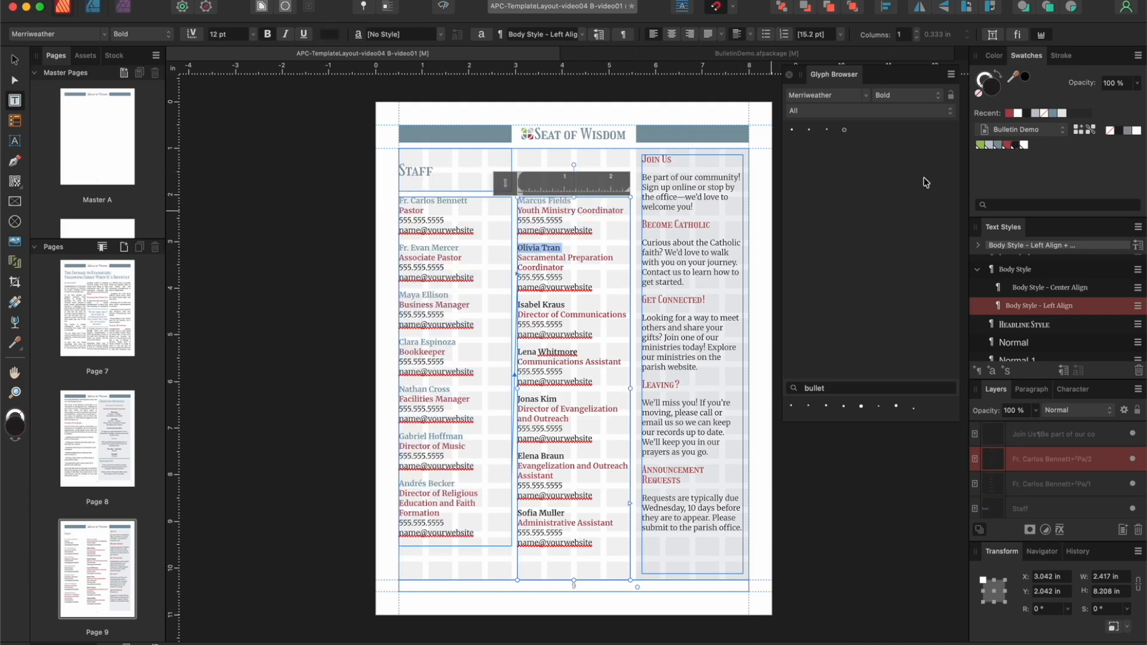
{"action": "left_click", "coordinate": [999, 146]}
{"action": "left_click_drag", "start_coordinate": [566, 305], "coordinate": [517, 304]}
{"action": "left_click", "coordinate": [999, 145]}
{"action": "left_click_drag", "start_coordinate": [578, 352], "coordinate": [517, 352]}
{"action": "left_click", "coordinate": [999, 145]}
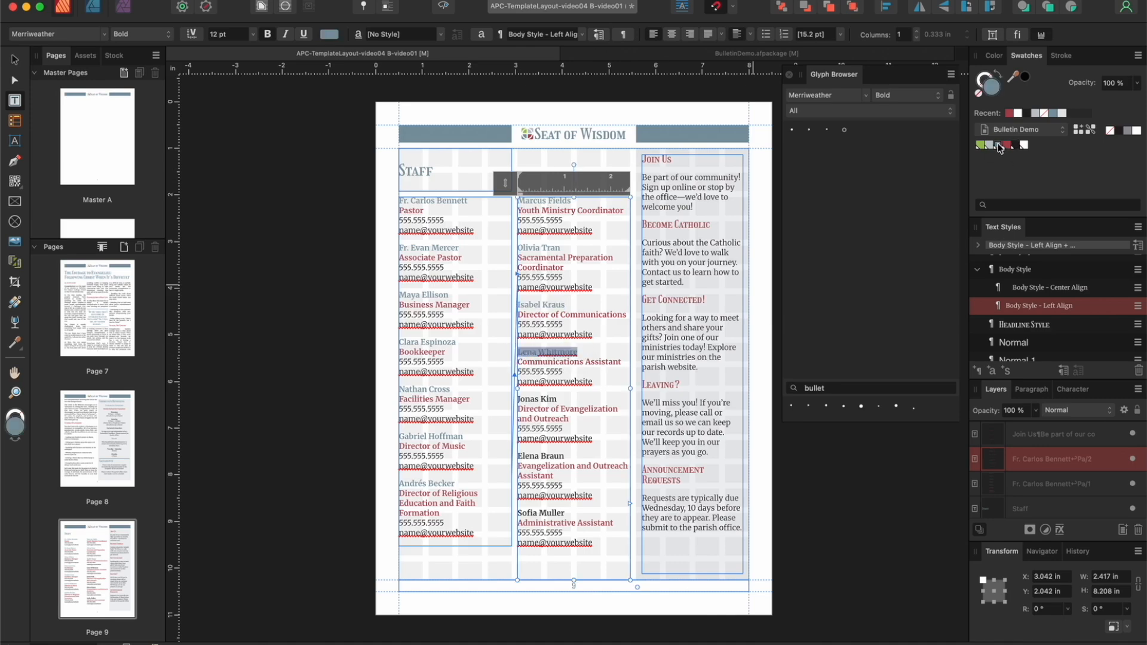
Step: Color the last three staff names in the second column with the palette blue and preview the finished staff page
{"action": "left_click_drag", "start_coordinate": [556, 398], "coordinate": [517, 396]}
{"action": "left_click", "coordinate": [999, 145]}
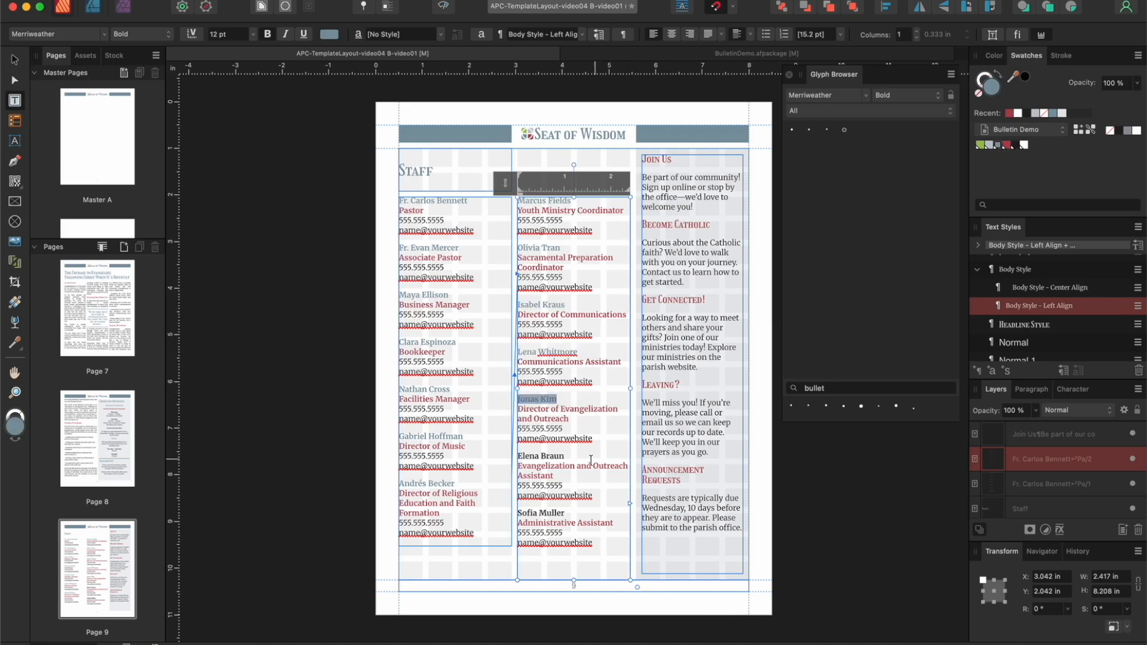
{"action": "left_click_drag", "start_coordinate": [567, 456], "coordinate": [517, 455]}
{"action": "left_click", "coordinate": [997, 146]}
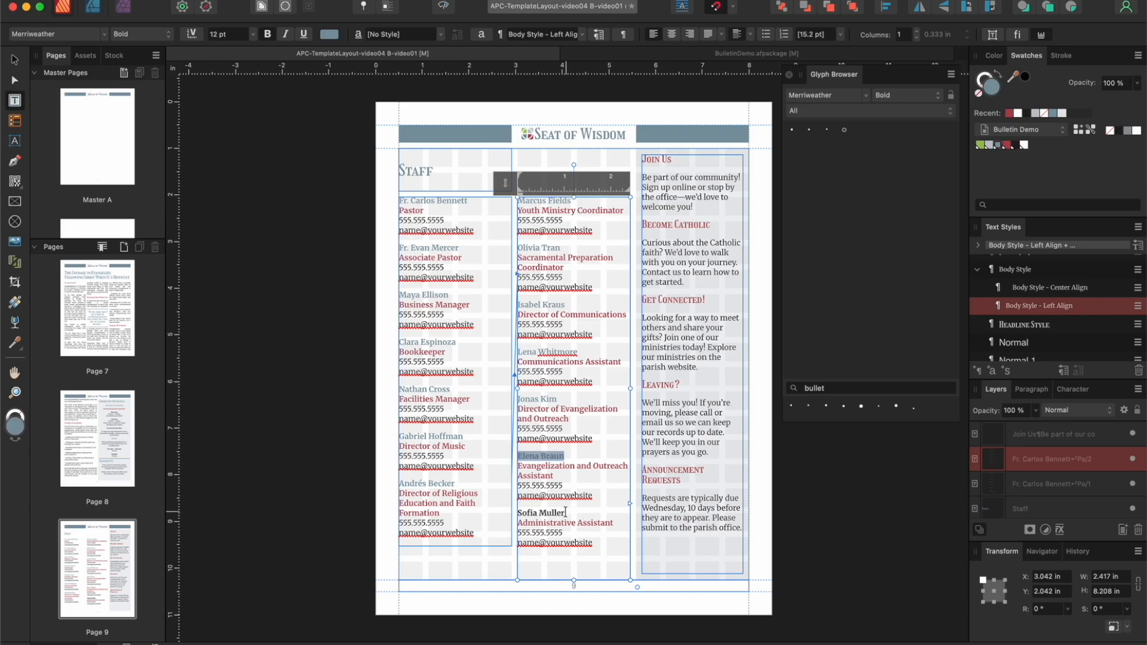
{"action": "left_click_drag", "start_coordinate": [564, 512], "coordinate": [518, 512]}
{"action": "left_click", "coordinate": [996, 146]}
{"action": "left_click", "coordinate": [15, 61]}
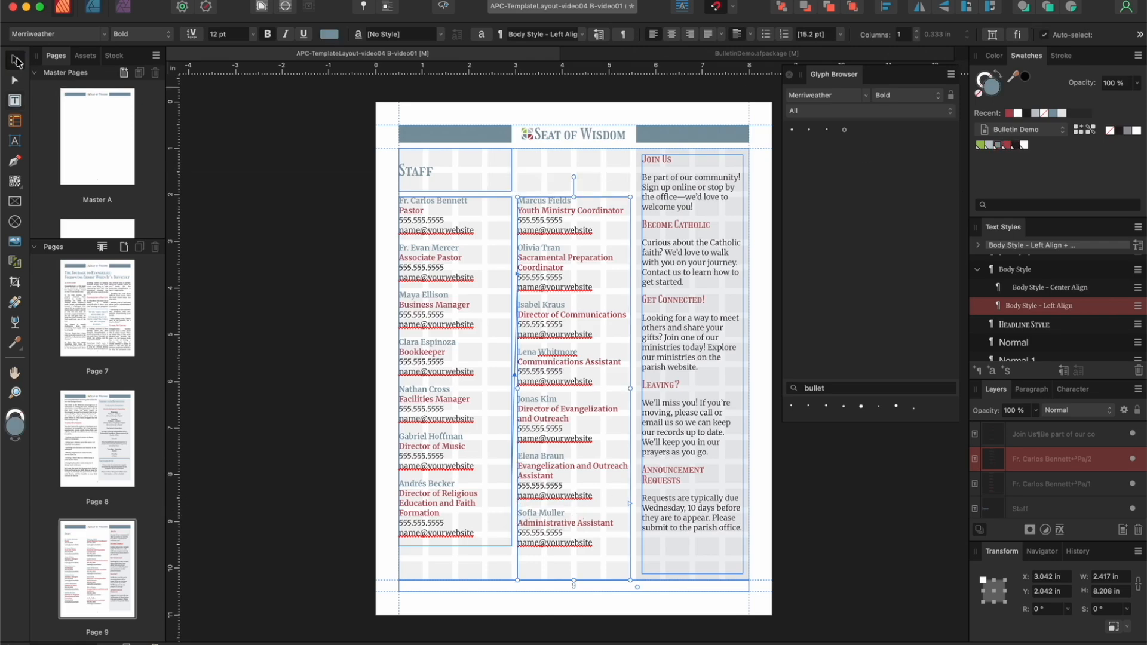
{"action": "left_click", "coordinate": [444, 6]}
{"action": "left_click", "coordinate": [338, 113]}
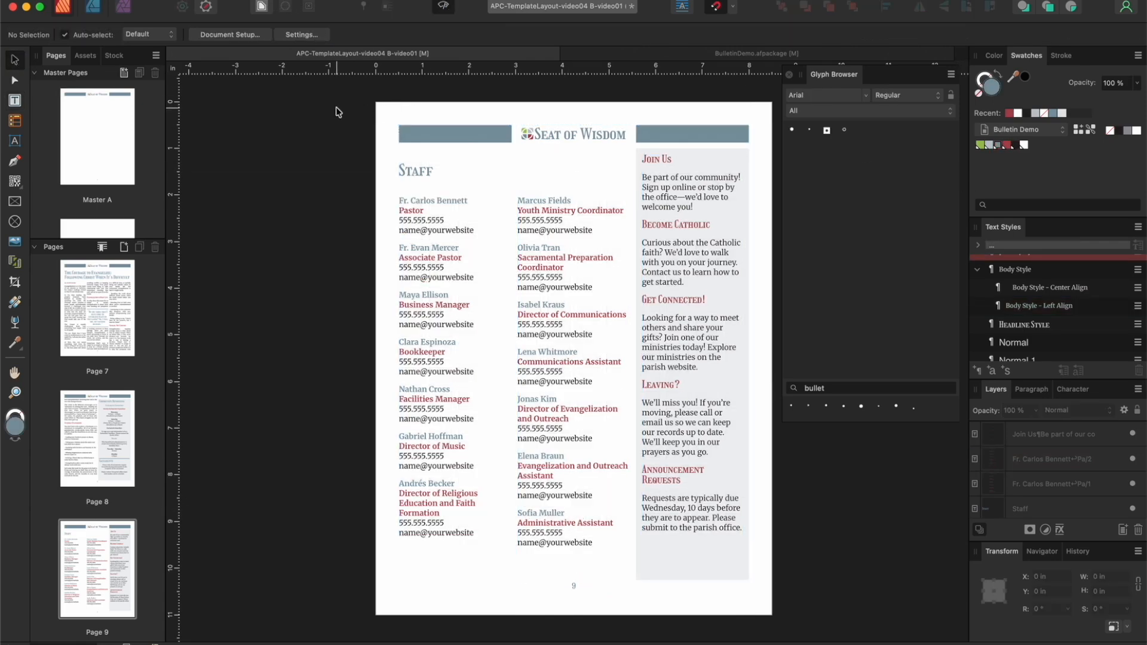
{"action": "left_click", "coordinate": [442, 7]}
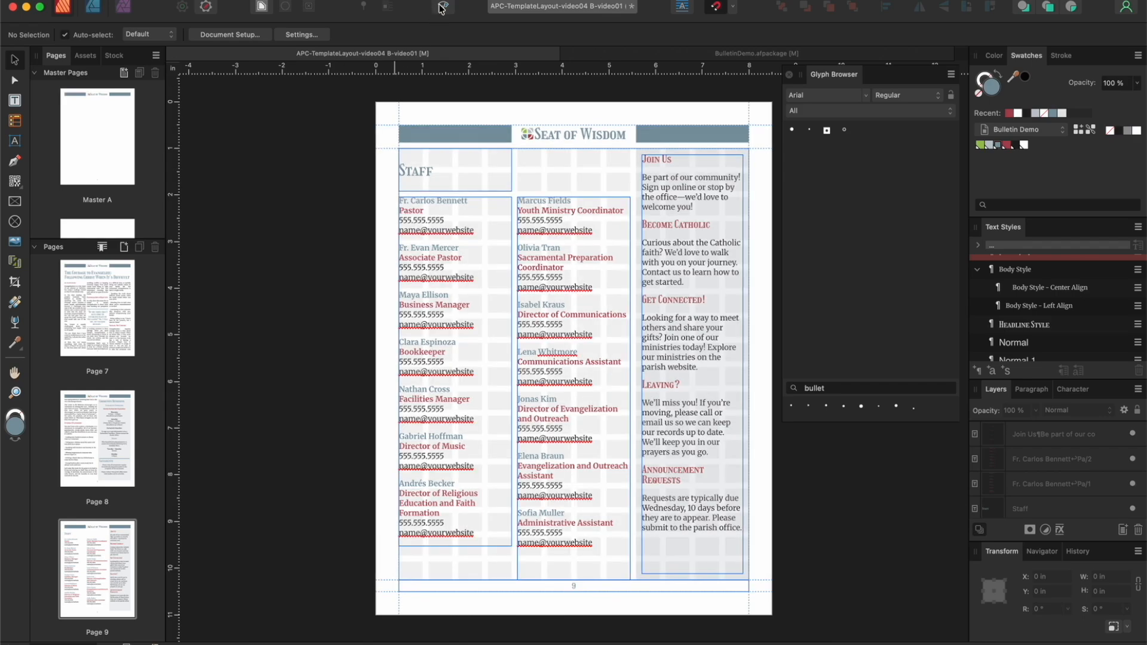
Step: On page 3, color the text of the Parish Financial Support and Lectors & Server Schedule tables with the palette blue
{"action": "scroll", "coordinate": [89, 426], "scroll_direction": "up", "scroll_amount": 10}
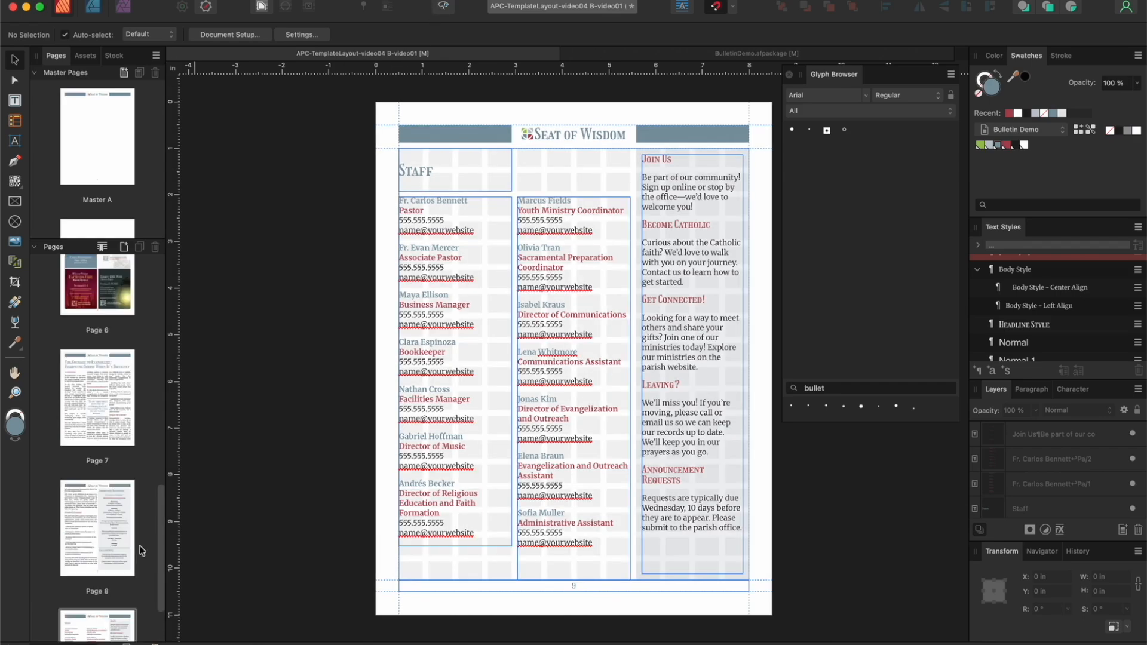
{"action": "double_click", "coordinate": [89, 426]}
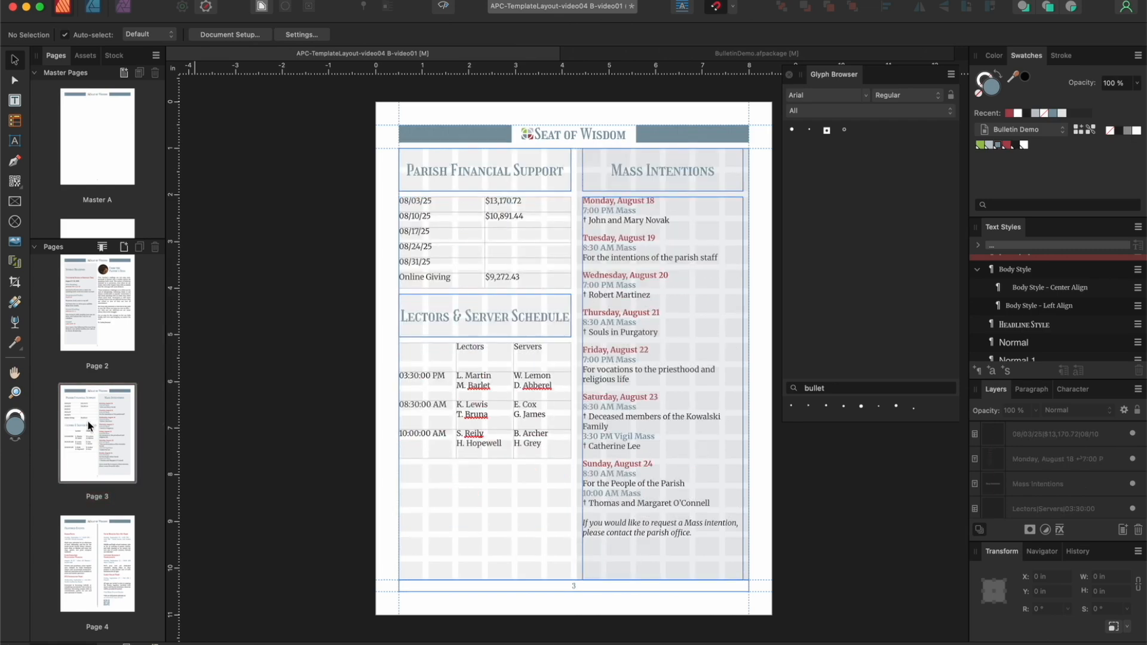
{"action": "scroll", "coordinate": [90, 426], "scroll_direction": "up", "scroll_amount": 3}
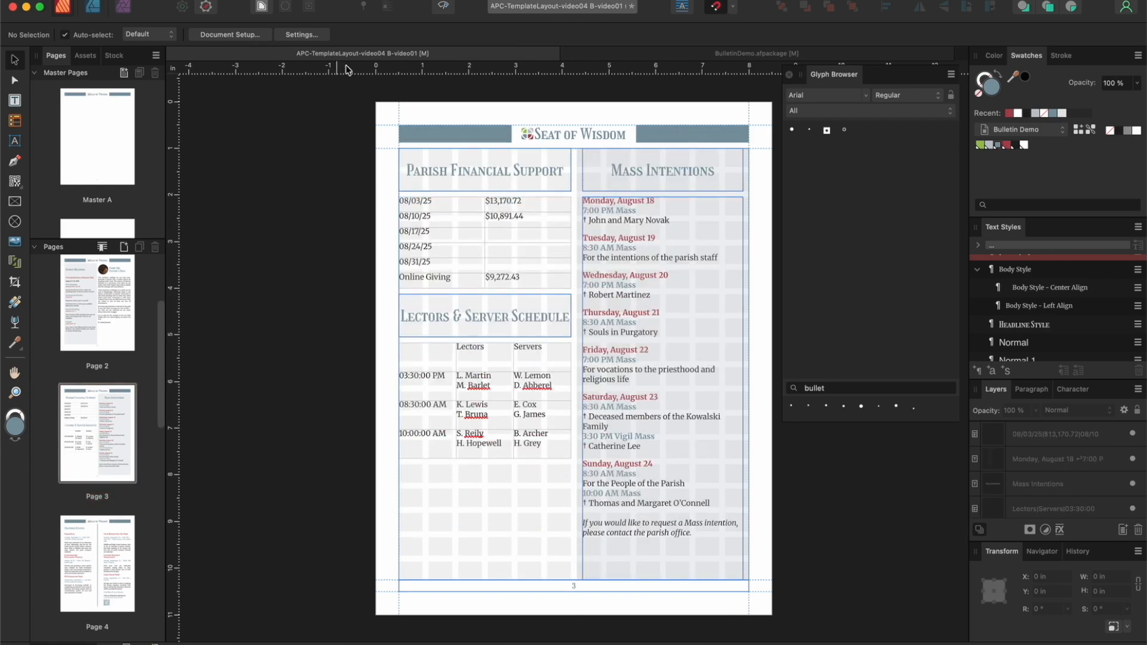
{"action": "left_click", "coordinate": [421, 205]}
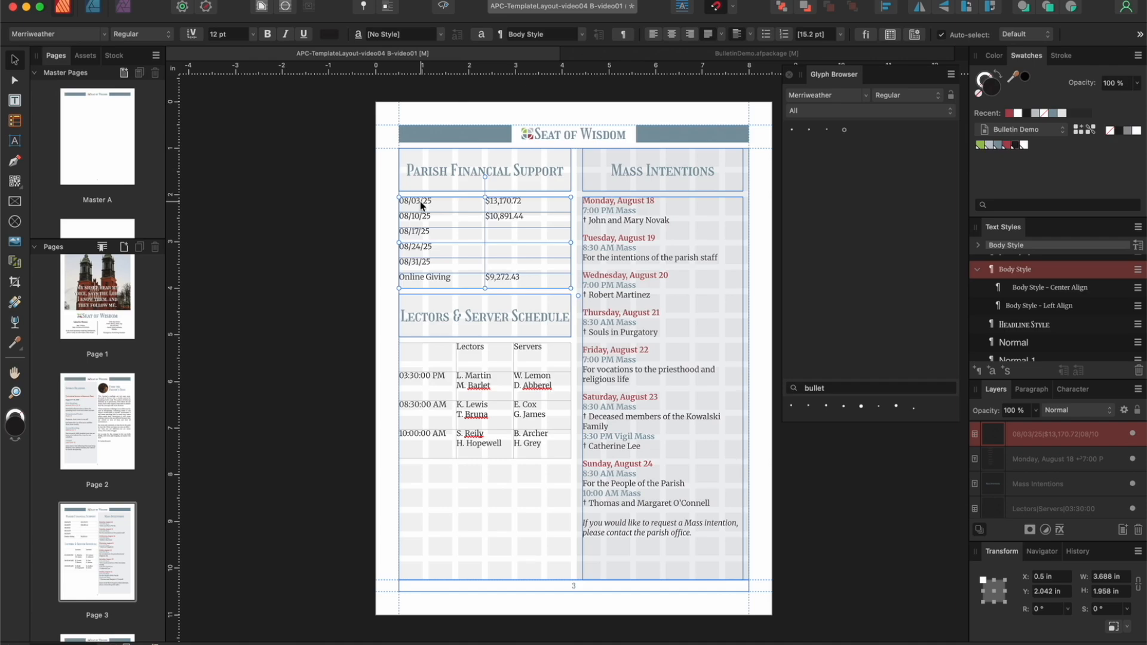
{"action": "left_click", "coordinate": [997, 145]}
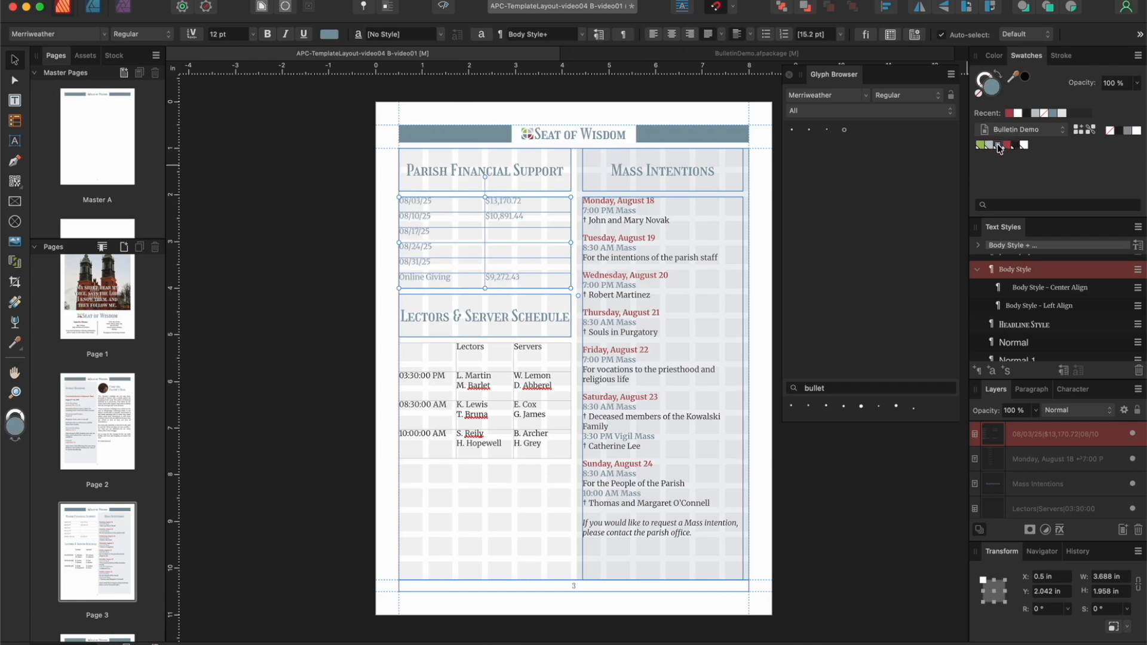
{"action": "left_click", "coordinate": [525, 373]}
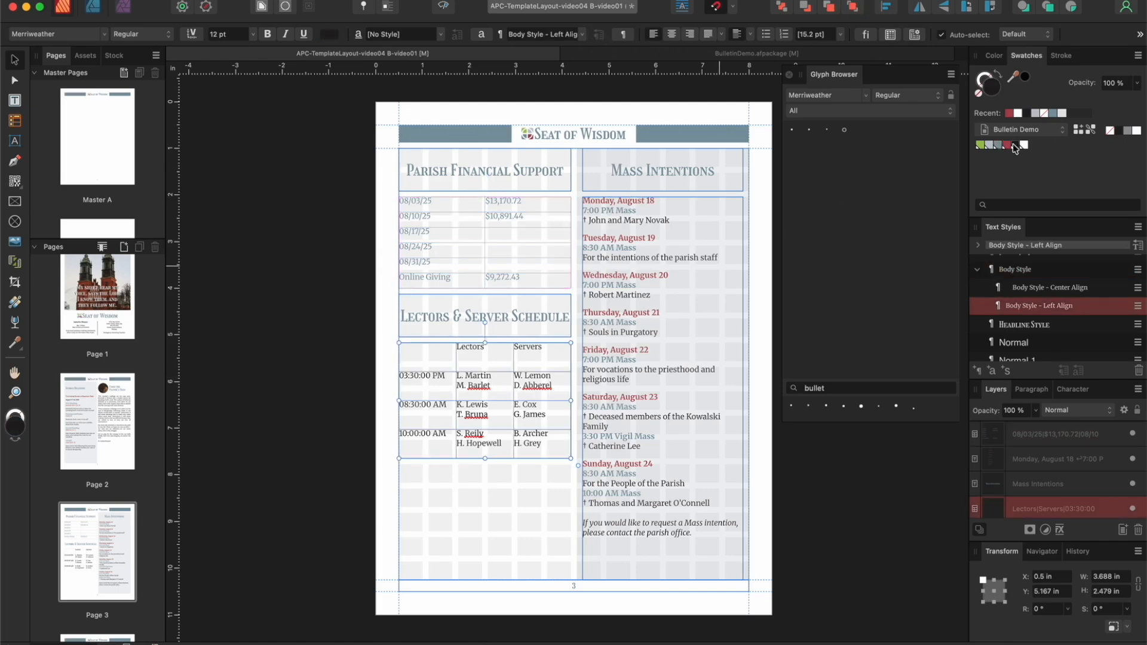
{"action": "left_click", "coordinate": [998, 145]}
Step: Make the header row and the Mass time column of the Lectors & Server Schedule table bold
{"action": "double_click", "coordinate": [427, 357]}
{"action": "left_click_drag", "start_coordinate": [427, 357], "coordinate": [540, 357]}
{"action": "left_click", "coordinate": [267, 34]}
{"action": "left_click_drag", "start_coordinate": [427, 358], "coordinate": [431, 451]}
{"action": "left_click", "coordinate": [268, 34]}
Step: Center the cell text vertically in both the schedule table and the financial support table, and preview the page
{"action": "left_click_drag", "start_coordinate": [427, 357], "coordinate": [541, 445]}
{"action": "left_click", "coordinate": [695, 34]}
{"action": "left_click", "coordinate": [656, 67]}
{"action": "left_click_drag", "start_coordinate": [442, 204], "coordinate": [528, 280]}
{"action": "left_click", "coordinate": [695, 34]}
{"action": "left_click", "coordinate": [655, 66]}
{"action": "left_click", "coordinate": [15, 57]}
{"action": "left_click", "coordinate": [443, 6]}
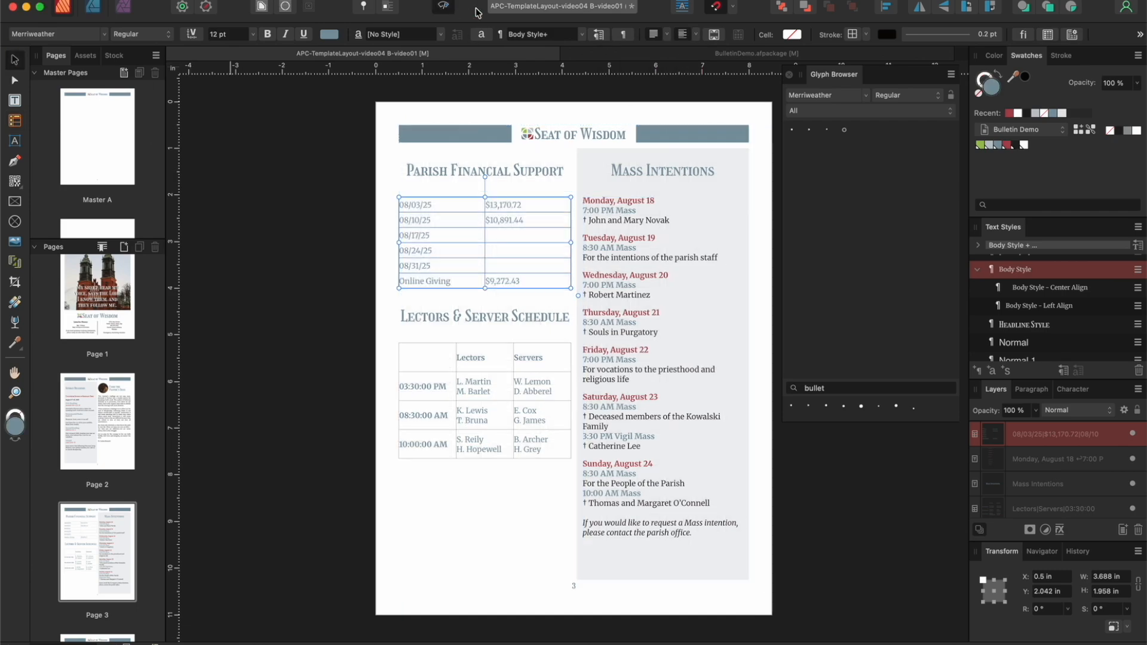
{"action": "key", "text": "super+d"}
{"action": "left_click", "coordinate": [443, 7]}
Step: Try to color the Parish Financial Support table's stroke with the recently used blue
{"action": "left_click", "coordinate": [461, 209]}
{"action": "left_click", "coordinate": [985, 79]}
{"action": "left_click", "coordinate": [15, 121]}
{"action": "left_click", "coordinate": [1052, 114]}
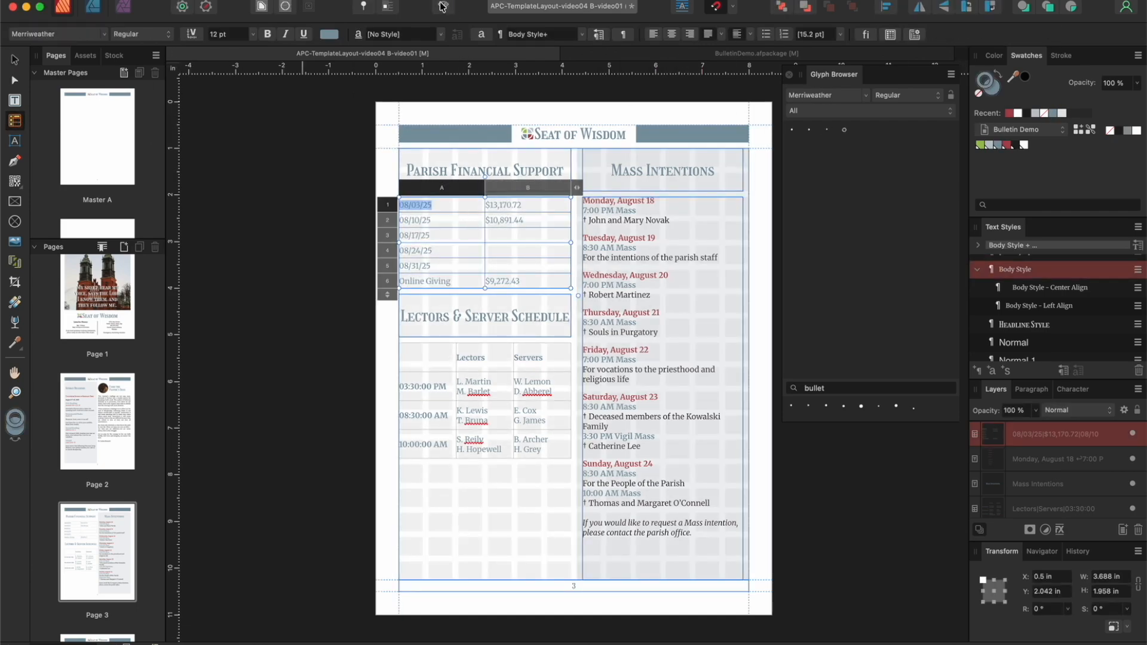
{"action": "left_click", "coordinate": [444, 6]}
{"action": "left_click", "coordinate": [361, 138]}
{"action": "key", "text": "super+z"}
{"action": "left_click", "coordinate": [14, 59]}
{"action": "left_click", "coordinate": [444, 7]}
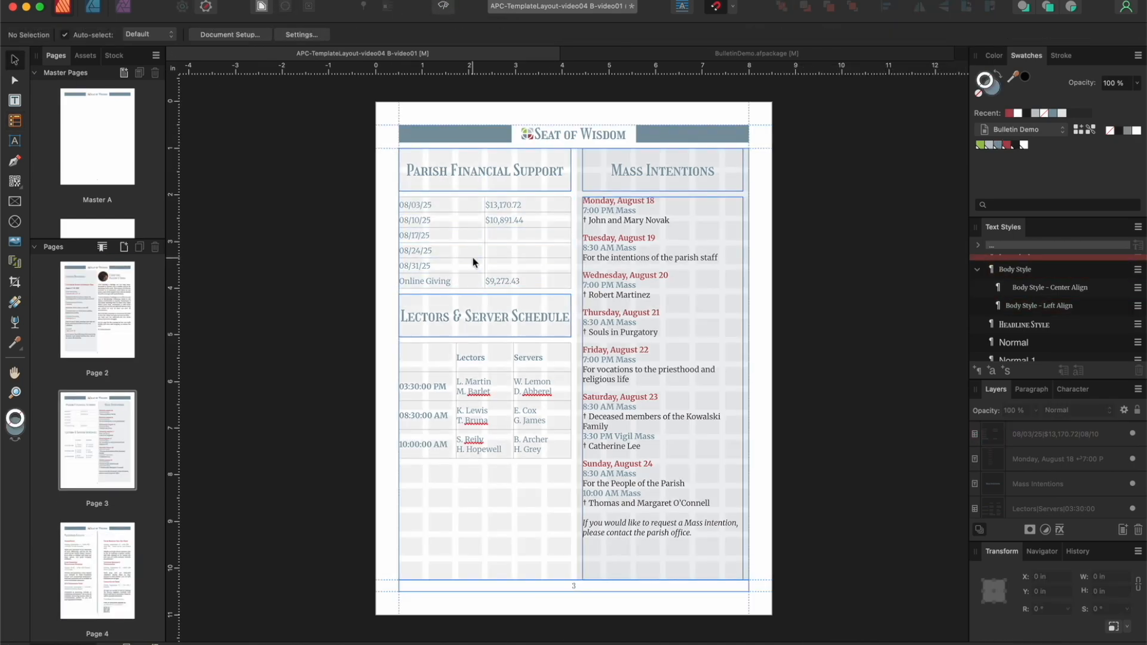
Step: Select the Parish Financial Support table and display the document's table formats
{"action": "left_click", "coordinate": [471, 261]}
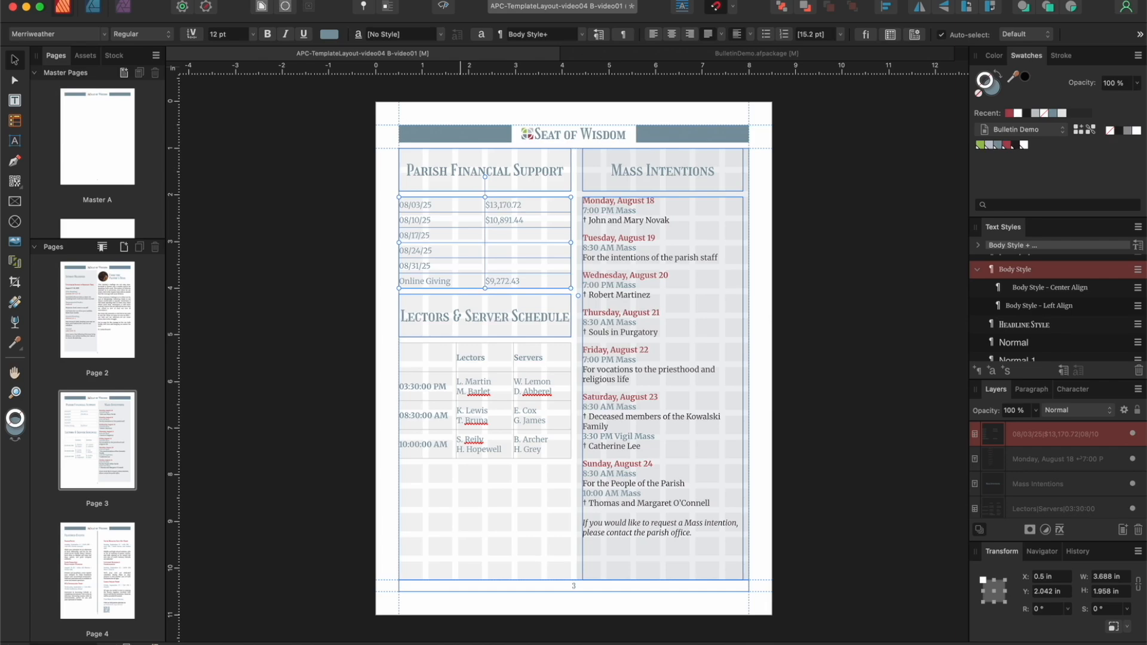
{"action": "left_click", "coordinate": [418, 1]}
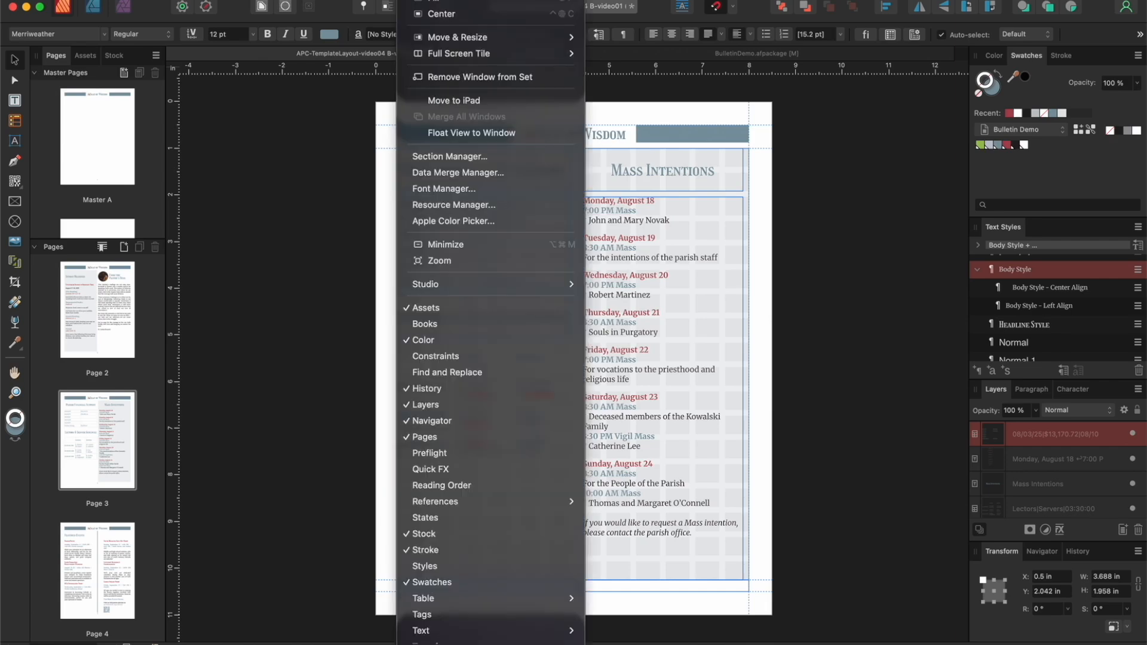
{"action": "mouse_move", "coordinate": [512, 598]}
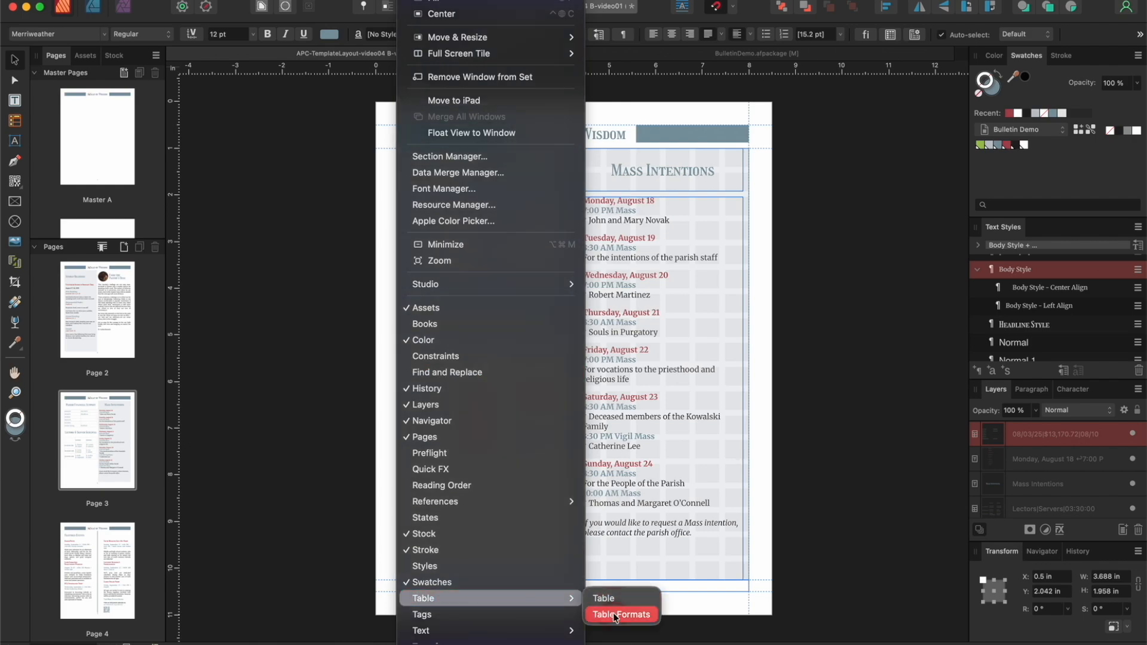
{"action": "left_click", "coordinate": [615, 615]}
Step: Set the cell border color of the Default table format to none and preview page 3
{"action": "double_click", "coordinate": [841, 122]}
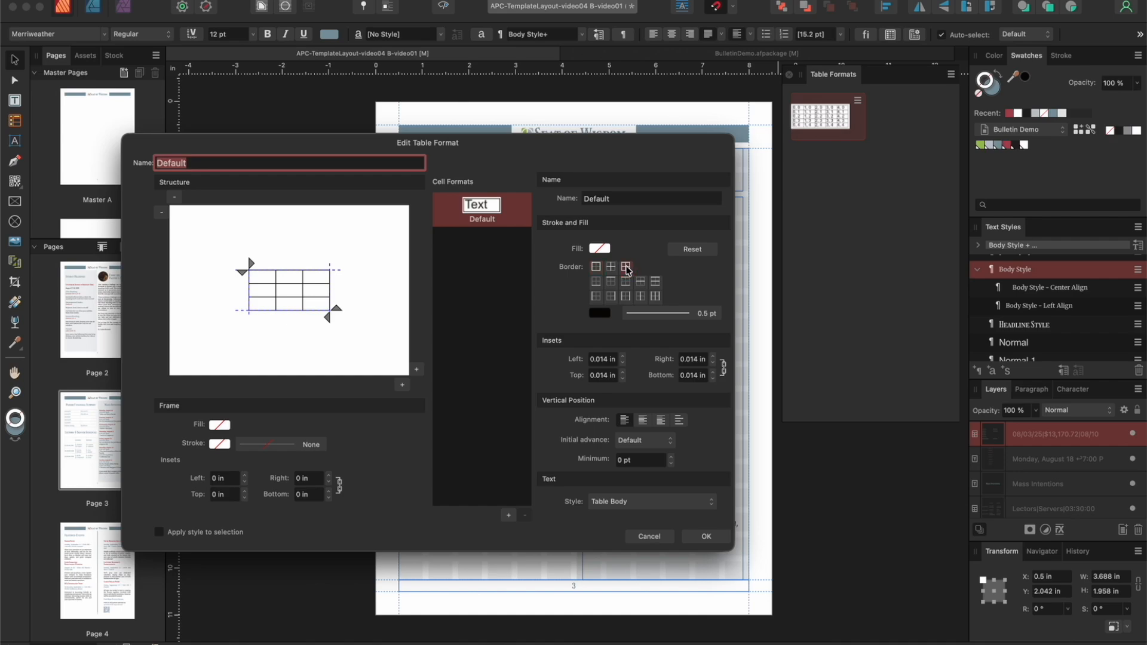
{"action": "left_click", "coordinate": [599, 313]}
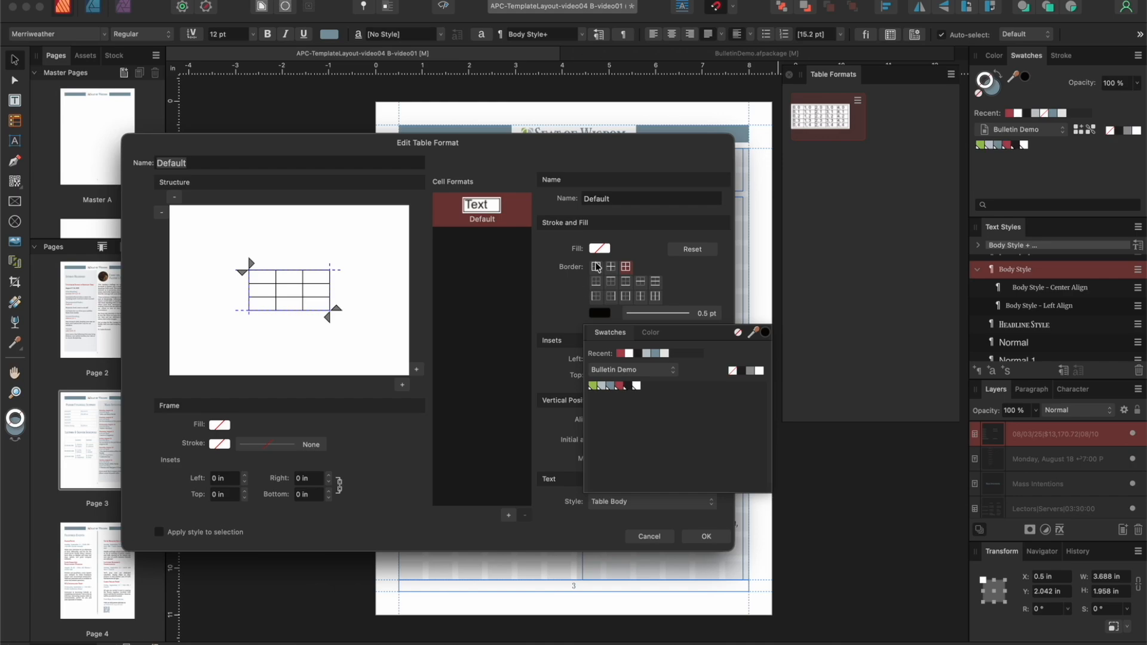
{"action": "left_click", "coordinate": [734, 375]}
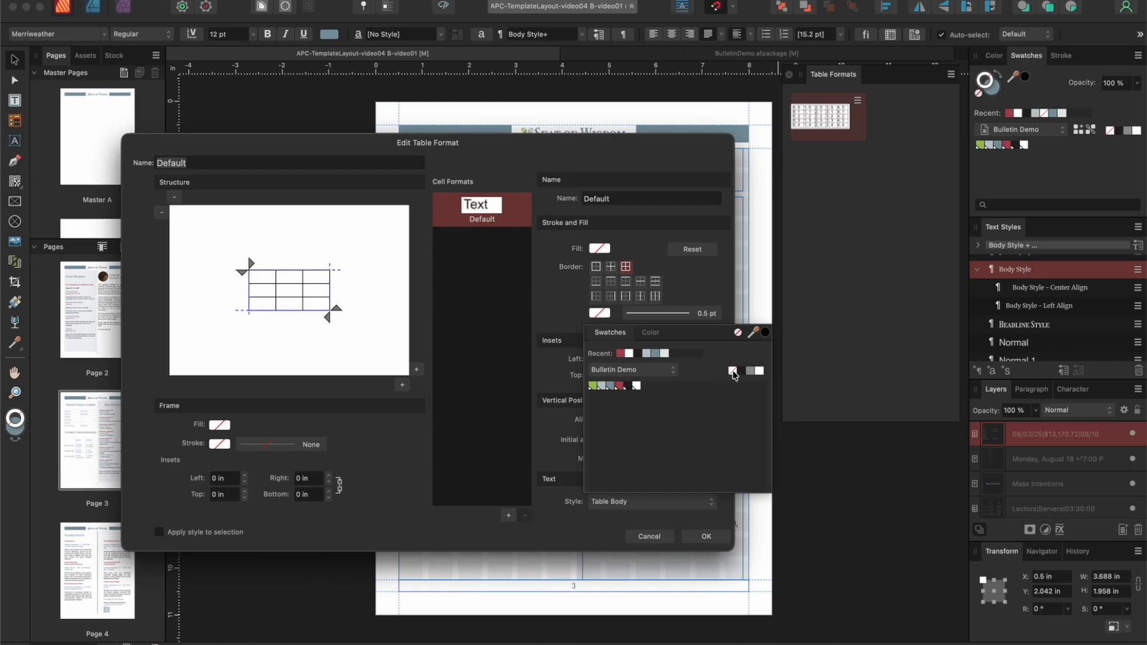
{"action": "left_click", "coordinate": [649, 260]}
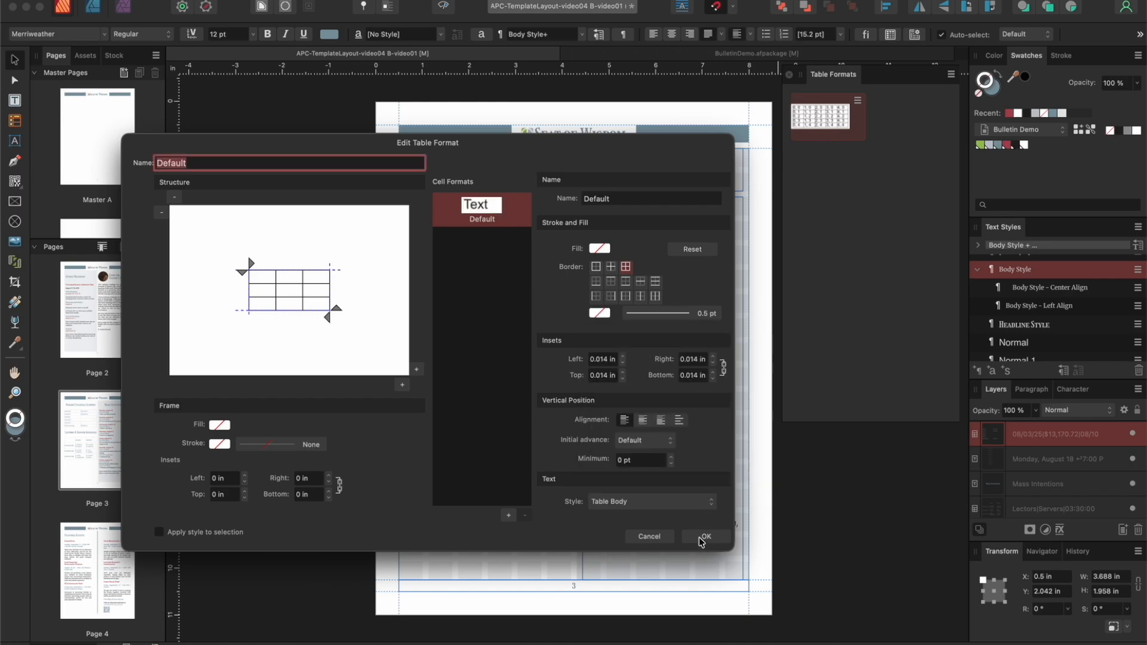
{"action": "left_click", "coordinate": [700, 537]}
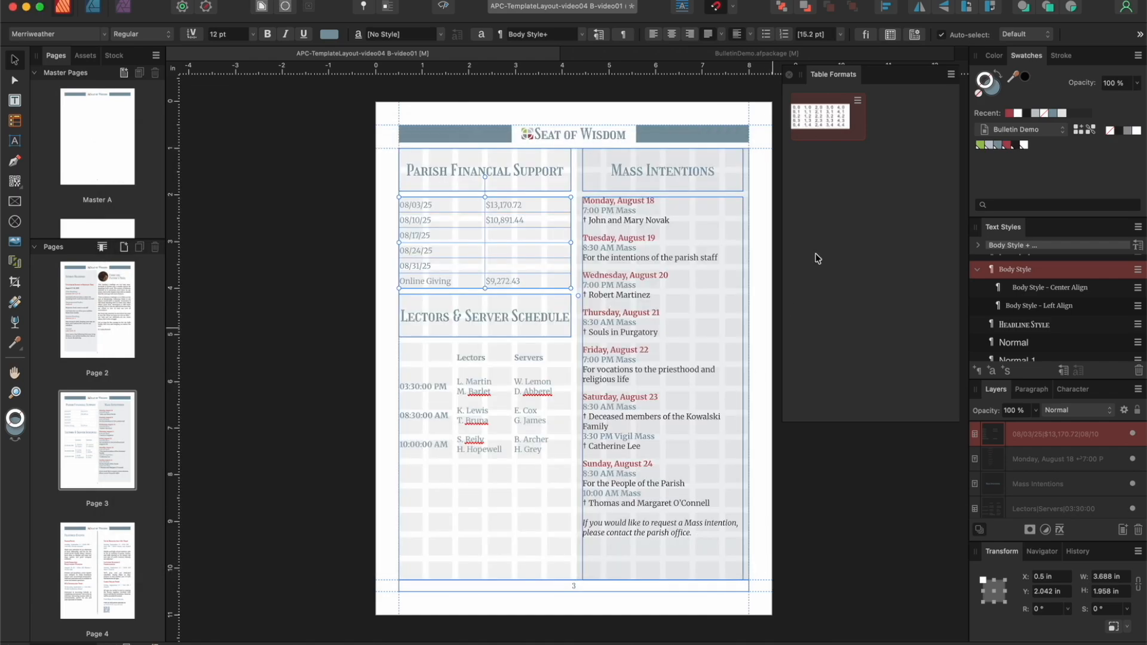
{"action": "left_click", "coordinate": [444, 7]}
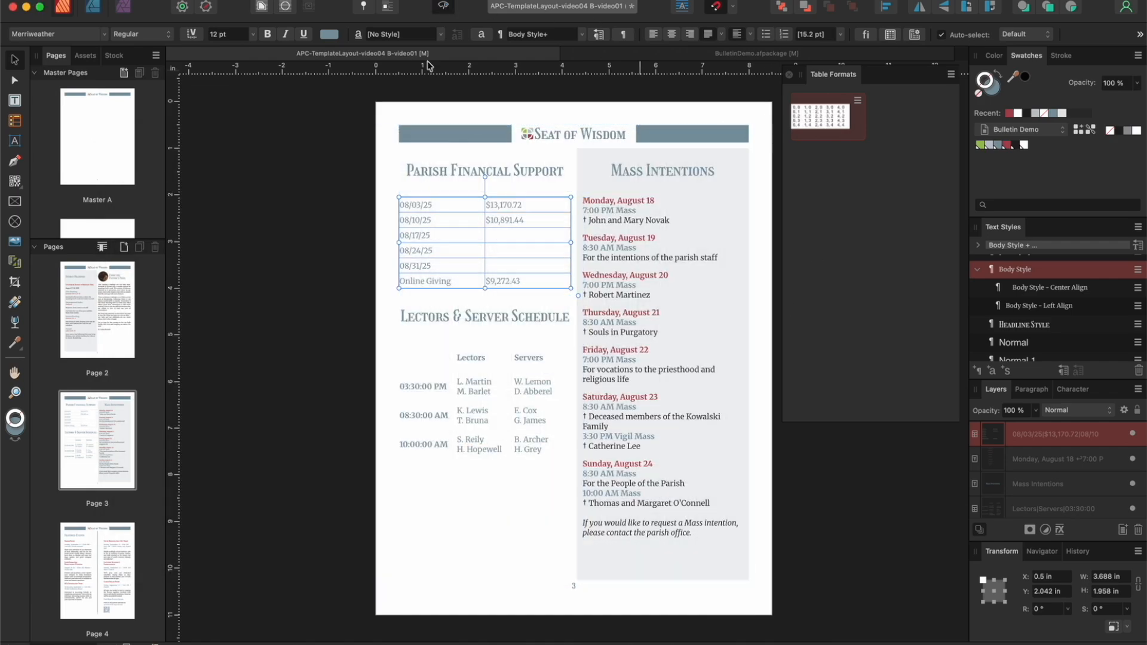
{"action": "left_click", "coordinate": [386, 143]}
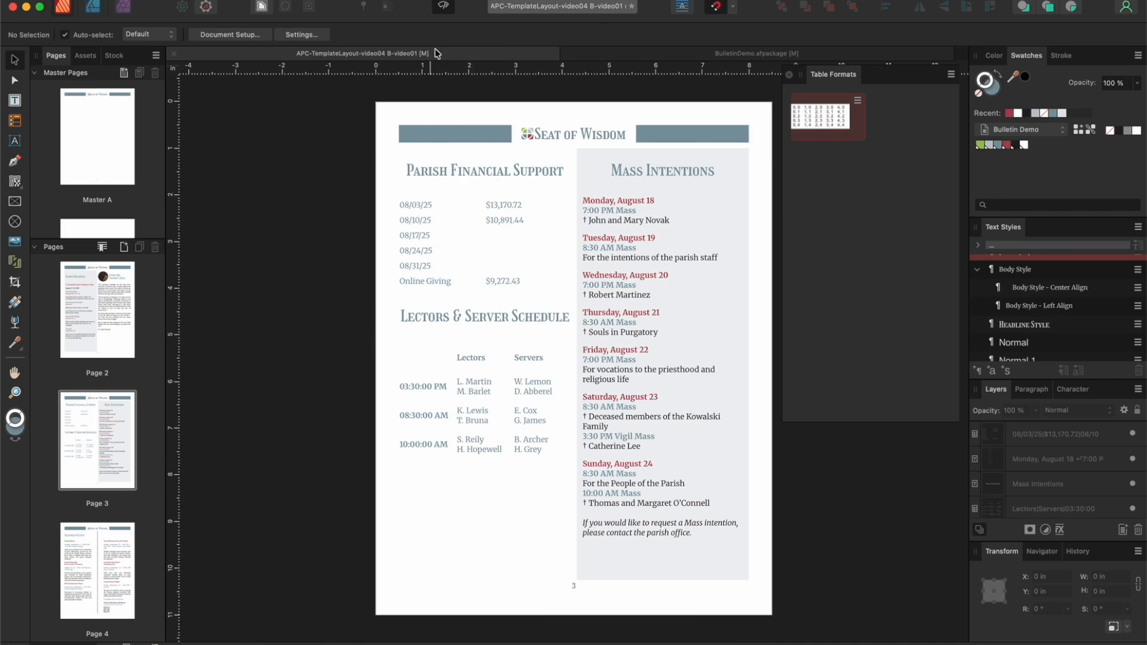
Step: Give all cell borders in the Default table format the palette blue and a 1 pt width, then close the table formats
{"action": "double_click", "coordinate": [836, 117]}
{"action": "left_click", "coordinate": [626, 265]}
{"action": "left_click", "coordinate": [604, 314]}
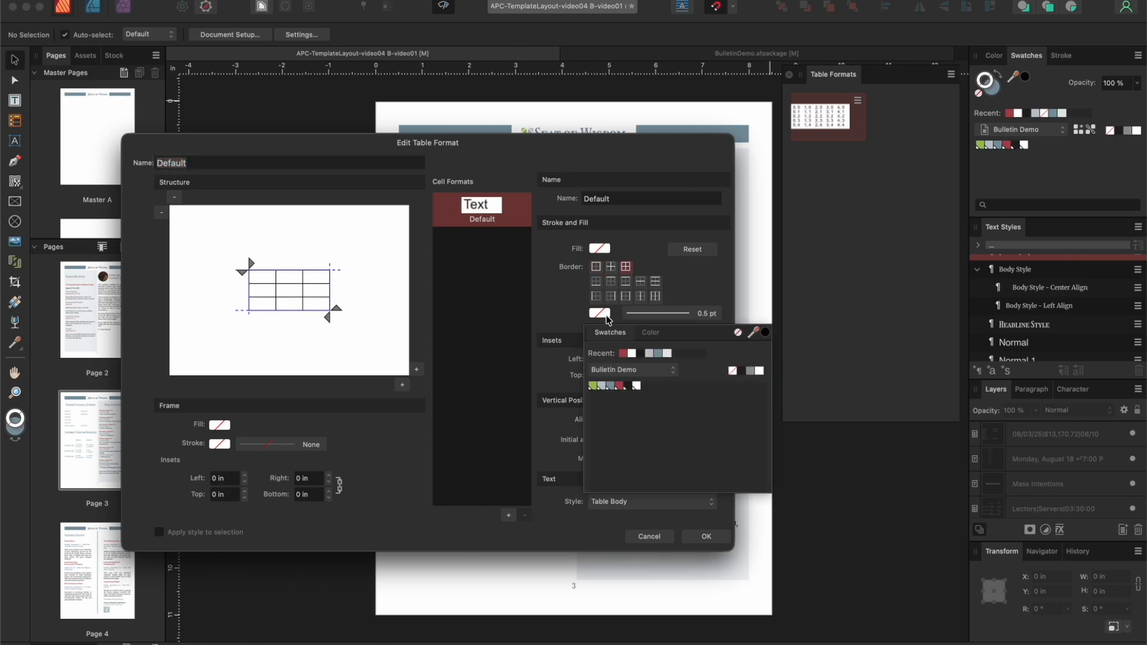
{"action": "left_click", "coordinate": [609, 385]}
{"action": "left_click", "coordinate": [663, 315]}
{"action": "left_click", "coordinate": [740, 358]}
{"action": "type", "text": "2"}
{"action": "key", "text": "Return"}
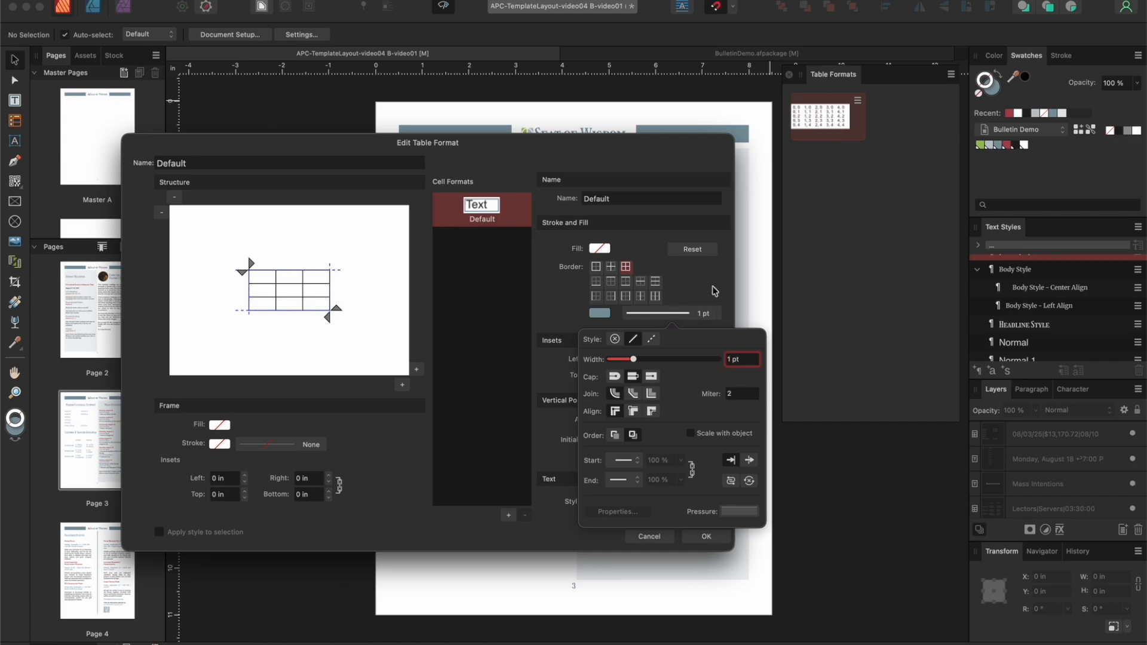
{"action": "left_click", "coordinate": [705, 536]}
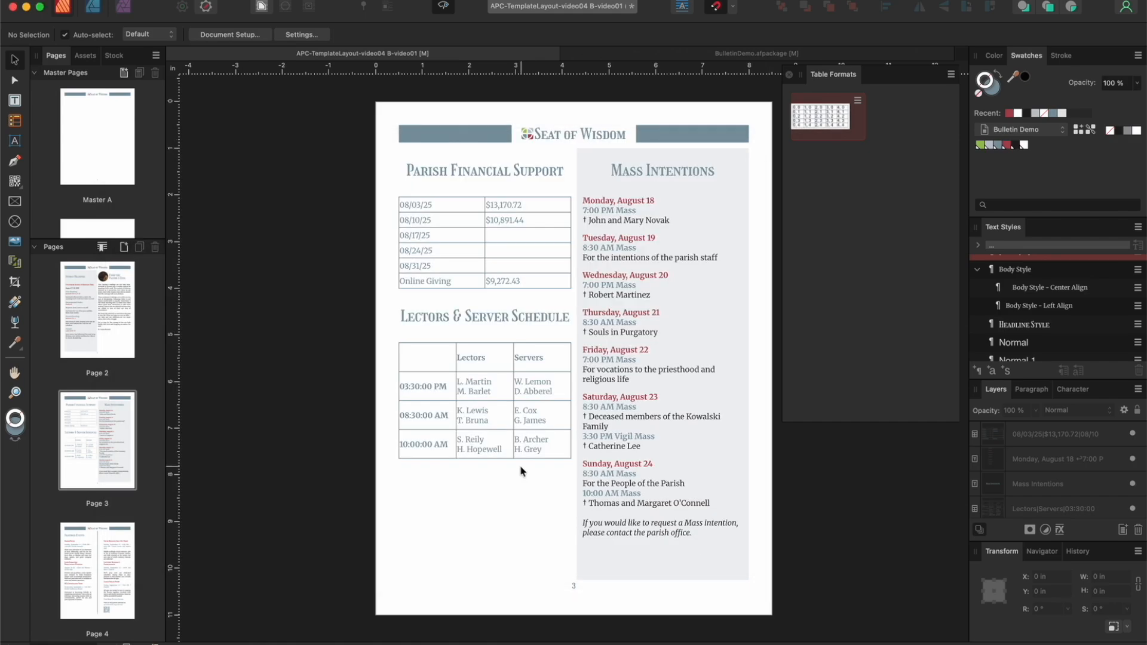
{"action": "left_click", "coordinate": [444, 7]}
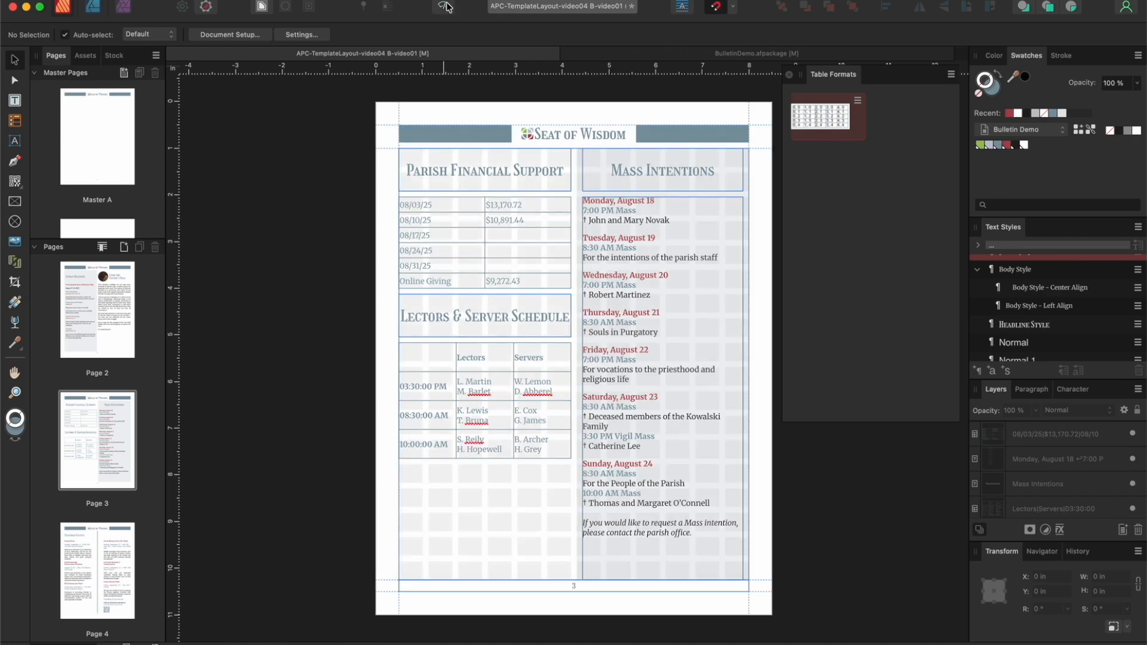
{"action": "left_click", "coordinate": [789, 75]}
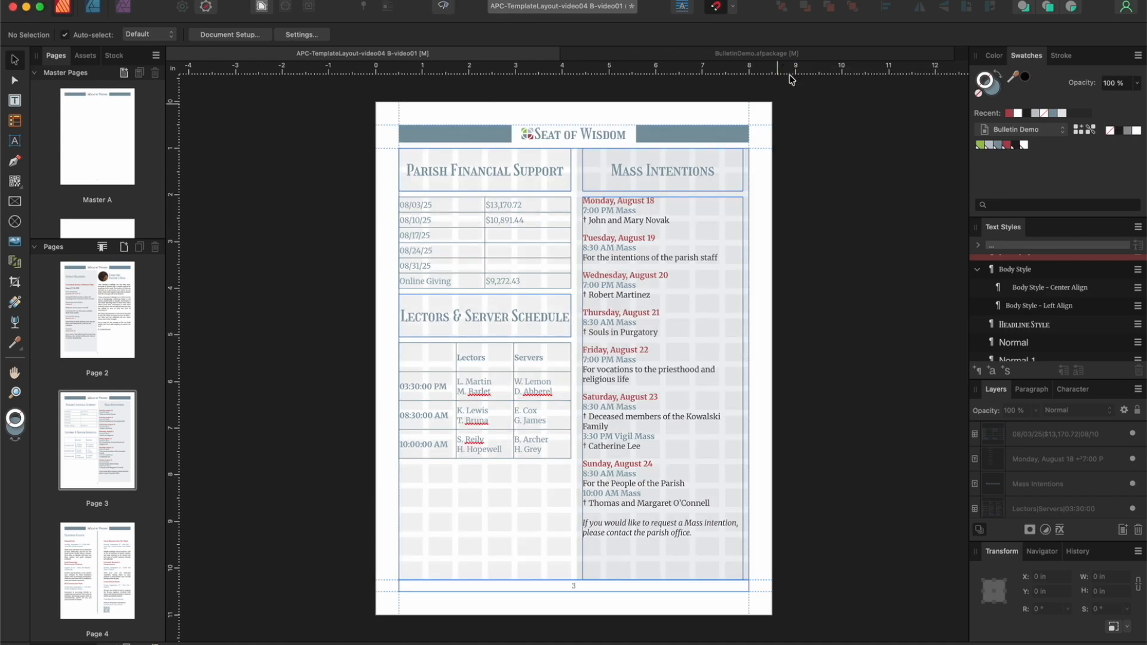
Step: Display the bulletin's cover page and turn on preview mode to hide the guides and frame outlines
{"action": "scroll", "coordinate": [113, 294], "scroll_direction": "up", "scroll_amount": 3}
{"action": "left_click", "coordinate": [106, 302]}
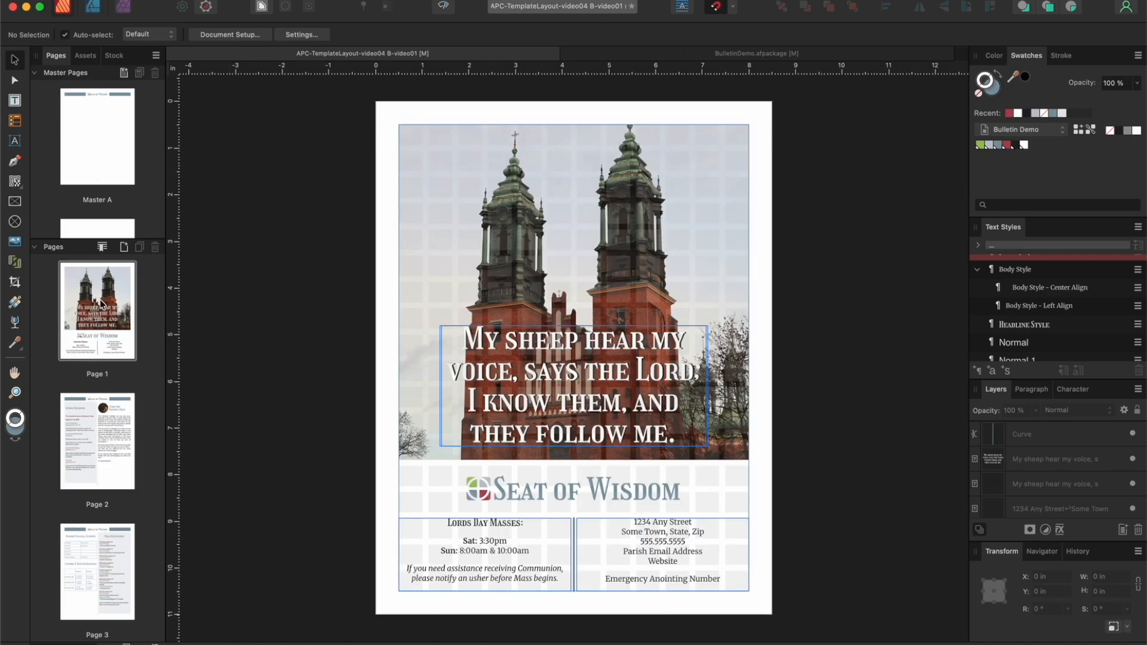
{"action": "left_click", "coordinate": [444, 7]}
{"action": "left_click", "coordinate": [445, 9]}
{"action": "left_click", "coordinate": [445, 8]}
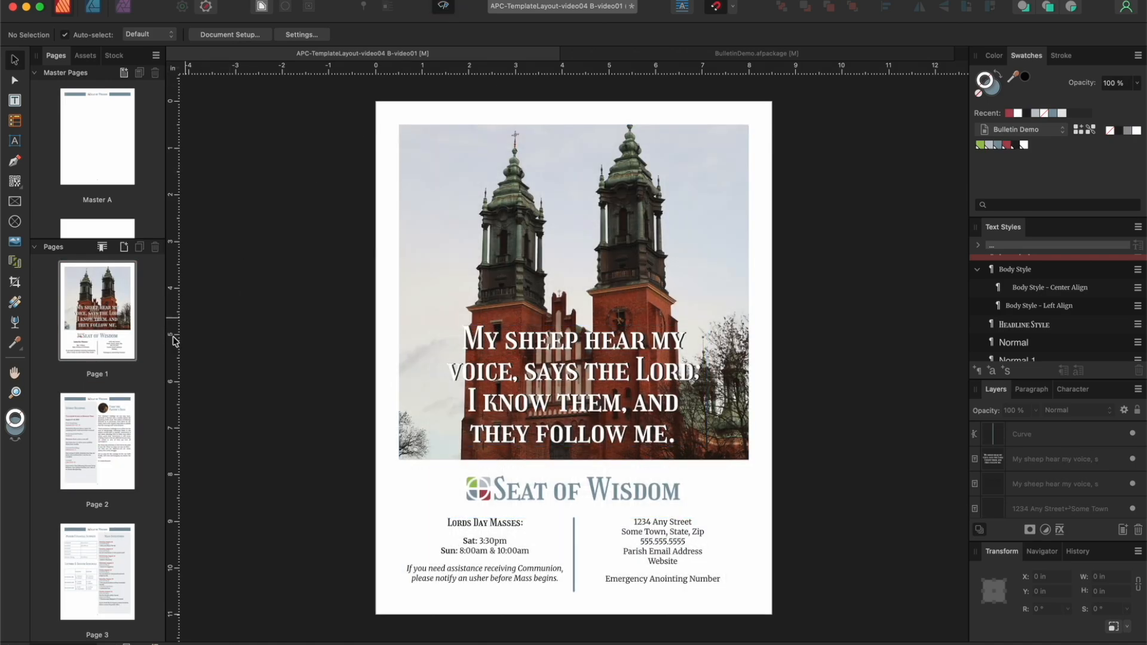
Step: Review pages 2 through 5 in preview mode, from the Sunday Readings page to the gala flyer
{"action": "left_click", "coordinate": [104, 437]}
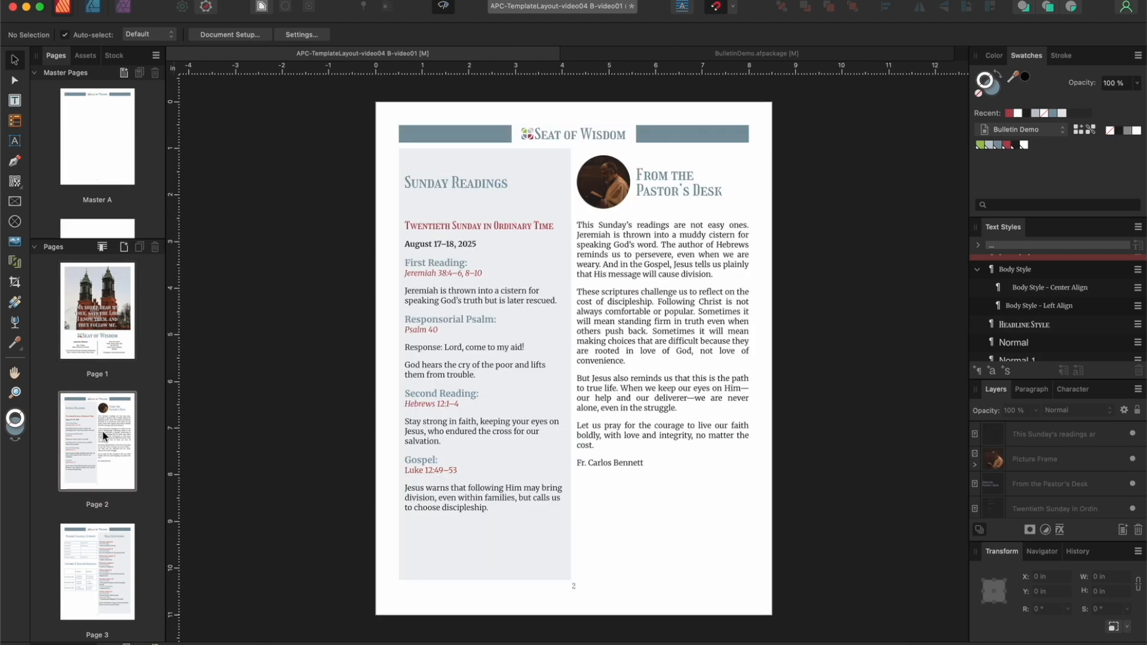
{"action": "left_click", "coordinate": [105, 557]}
{"action": "scroll", "coordinate": [105, 556], "scroll_direction": "down", "scroll_amount": 2}
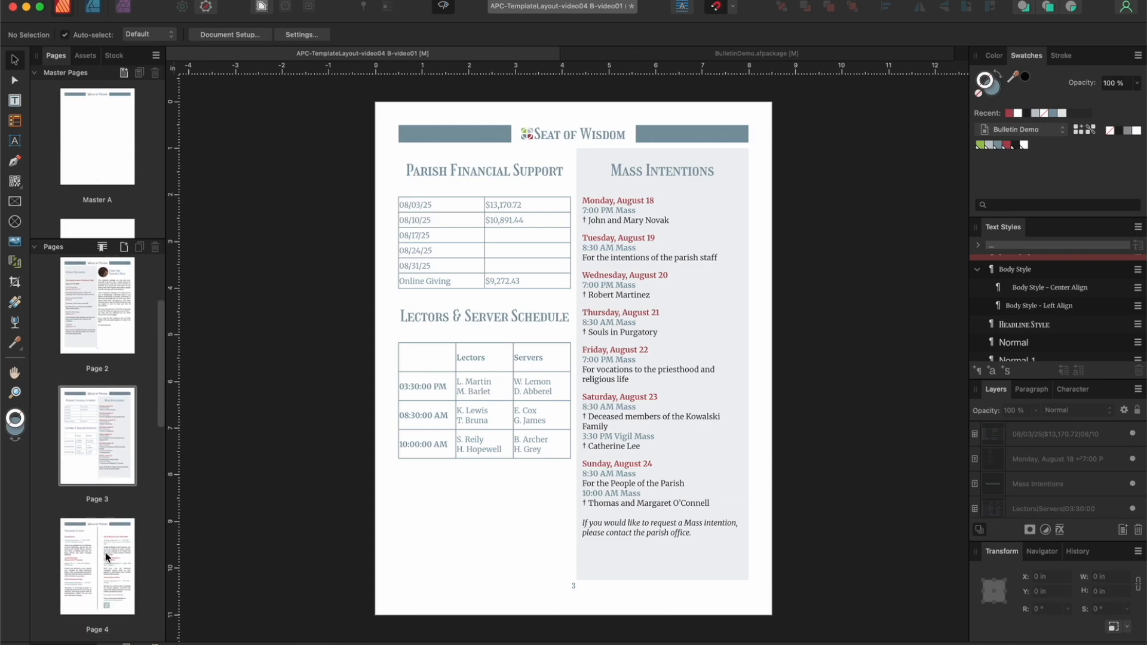
{"action": "left_click", "coordinate": [105, 557]}
{"action": "scroll", "coordinate": [99, 530], "scroll_direction": "down", "scroll_amount": 1}
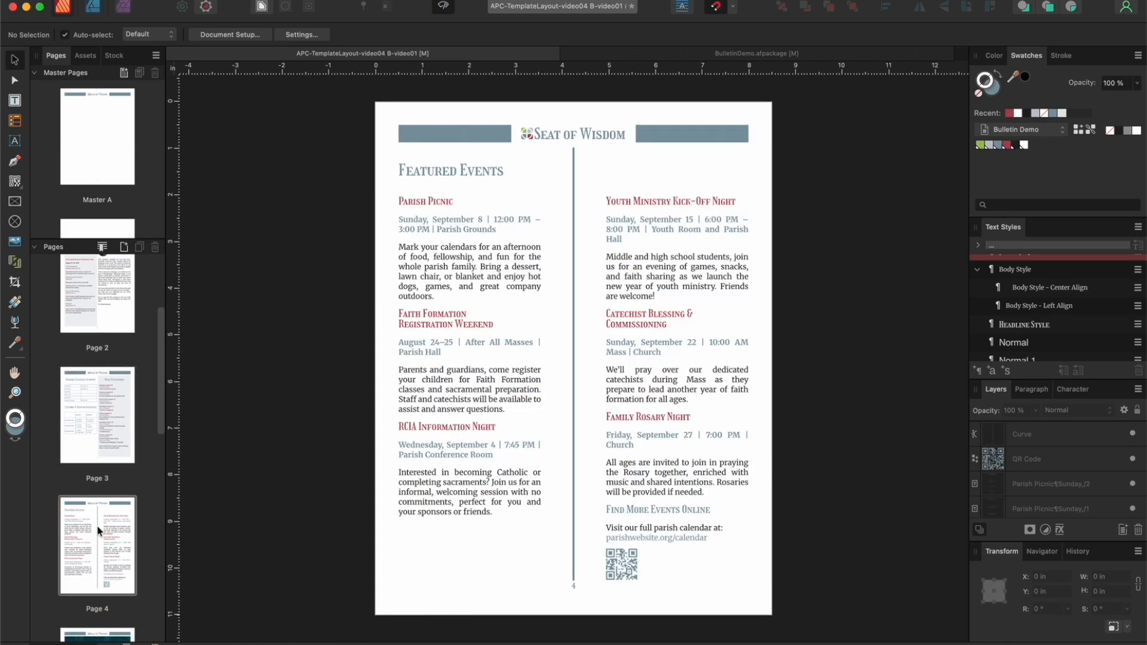
{"action": "scroll", "coordinate": [98, 530], "scroll_direction": "down", "scroll_amount": 3}
{"action": "left_click", "coordinate": [98, 530]}
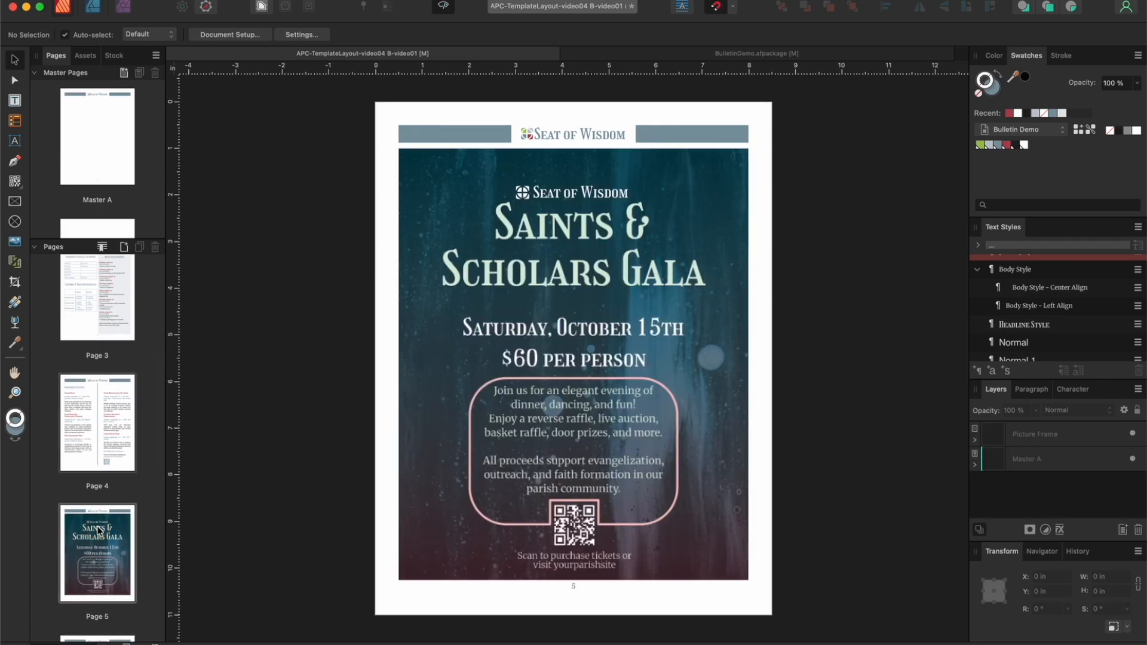
Step: Review pages 6 through 9 in preview mode, from the four event ads to the Staff page
{"action": "scroll", "coordinate": [99, 530], "scroll_direction": "down", "scroll_amount": 2}
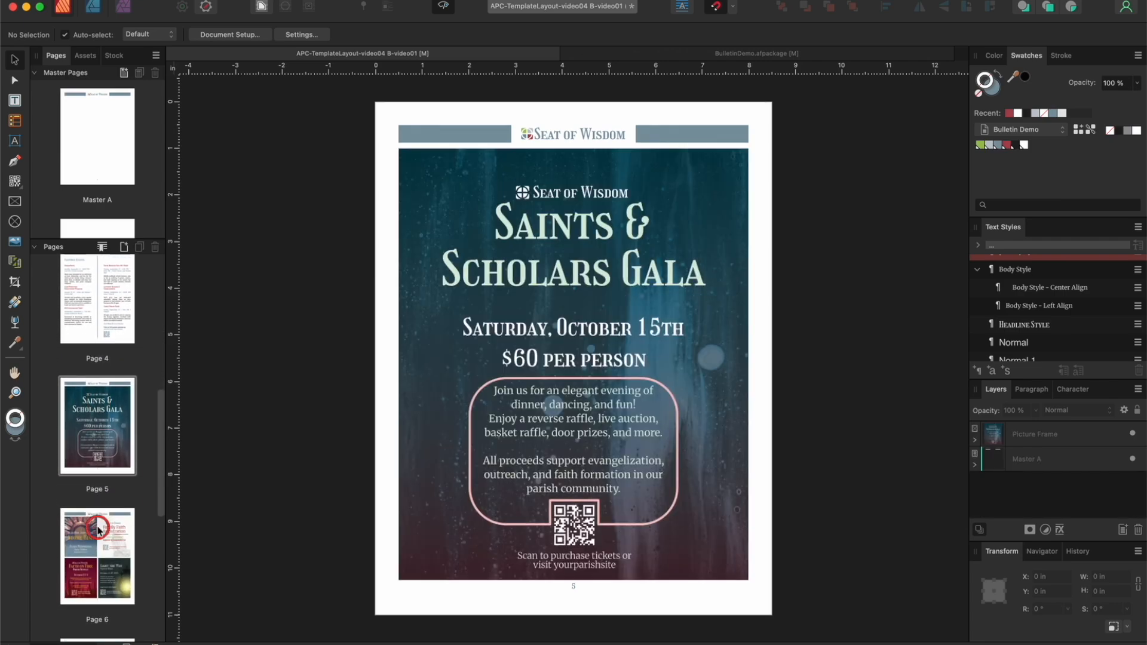
{"action": "left_click", "coordinate": [99, 530]}
{"action": "scroll", "coordinate": [97, 555], "scroll_direction": "down", "scroll_amount": 1}
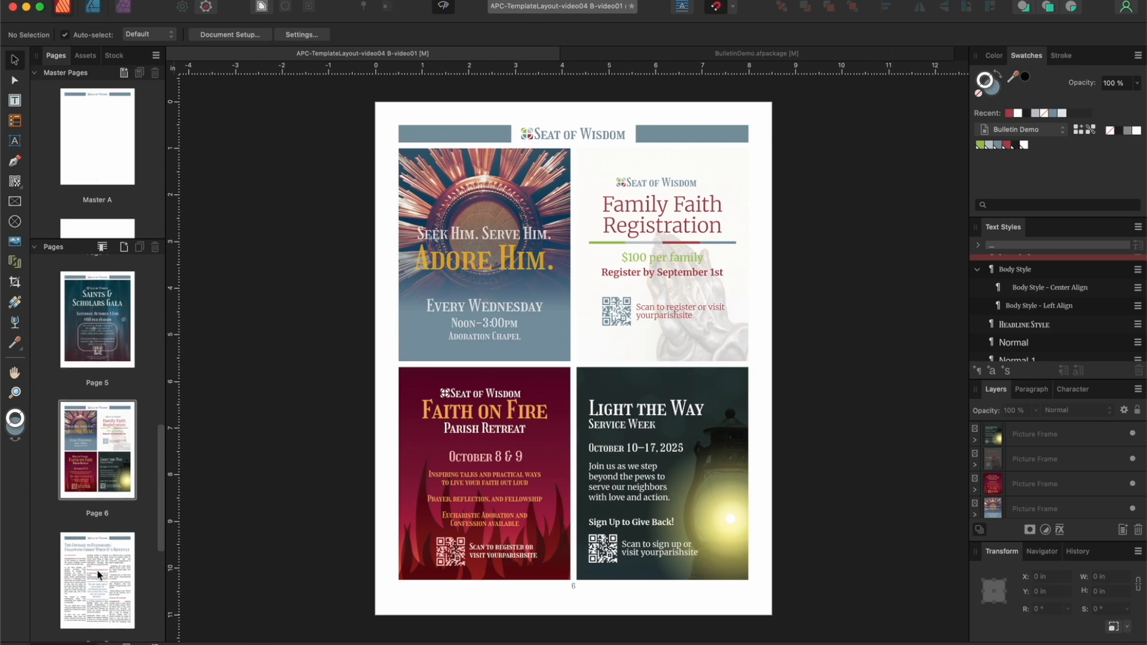
{"action": "left_click", "coordinate": [98, 572]}
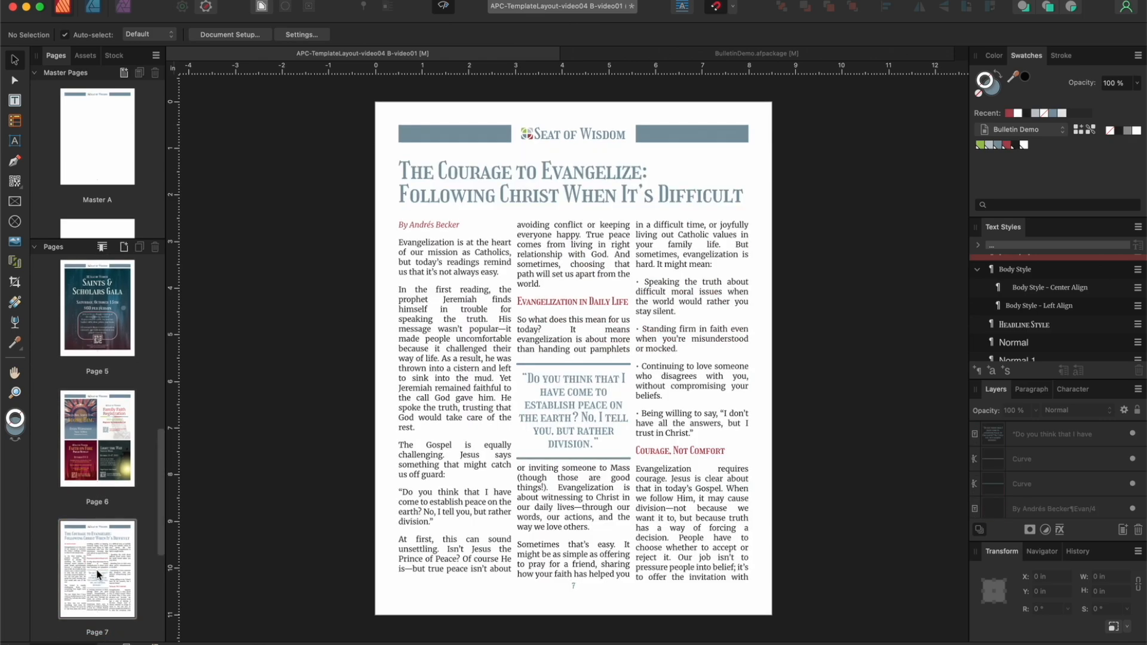
{"action": "scroll", "coordinate": [98, 575], "scroll_direction": "down", "scroll_amount": 3}
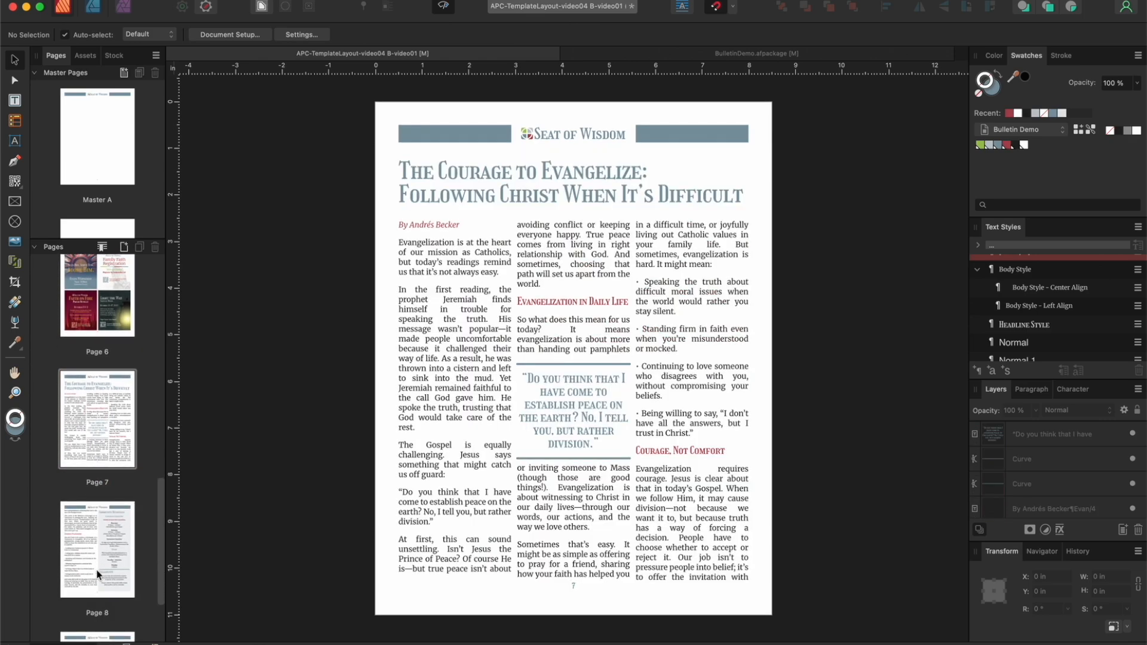
{"action": "left_click", "coordinate": [97, 574]}
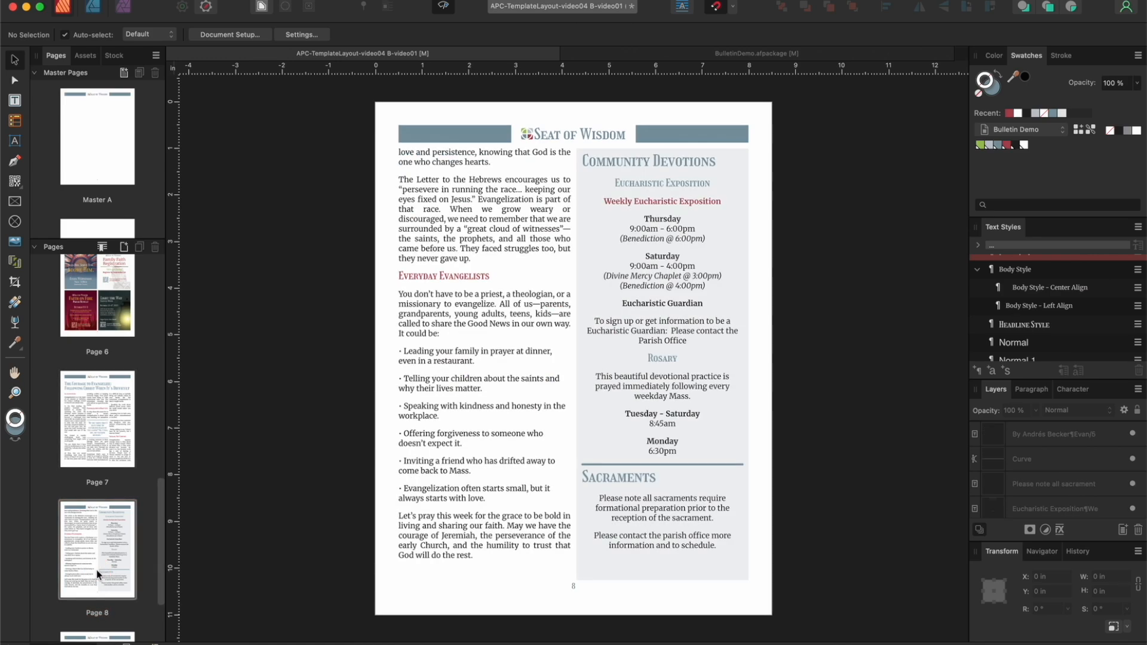
{"action": "scroll", "coordinate": [98, 575], "scroll_direction": "down", "scroll_amount": 3}
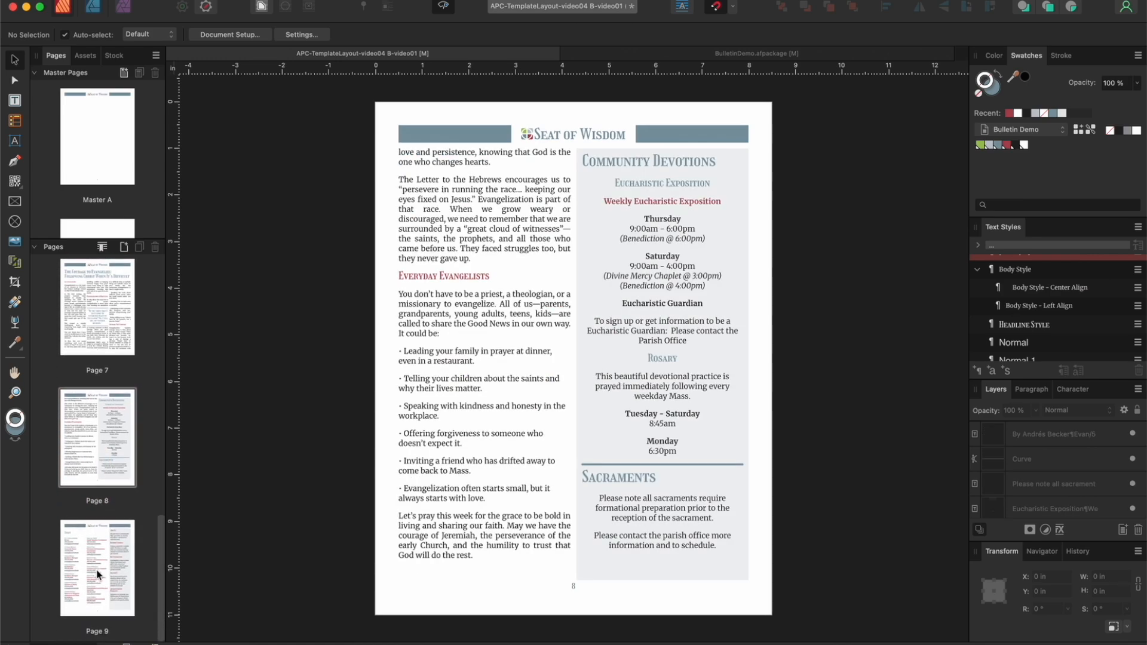
{"action": "left_click", "coordinate": [97, 575]}
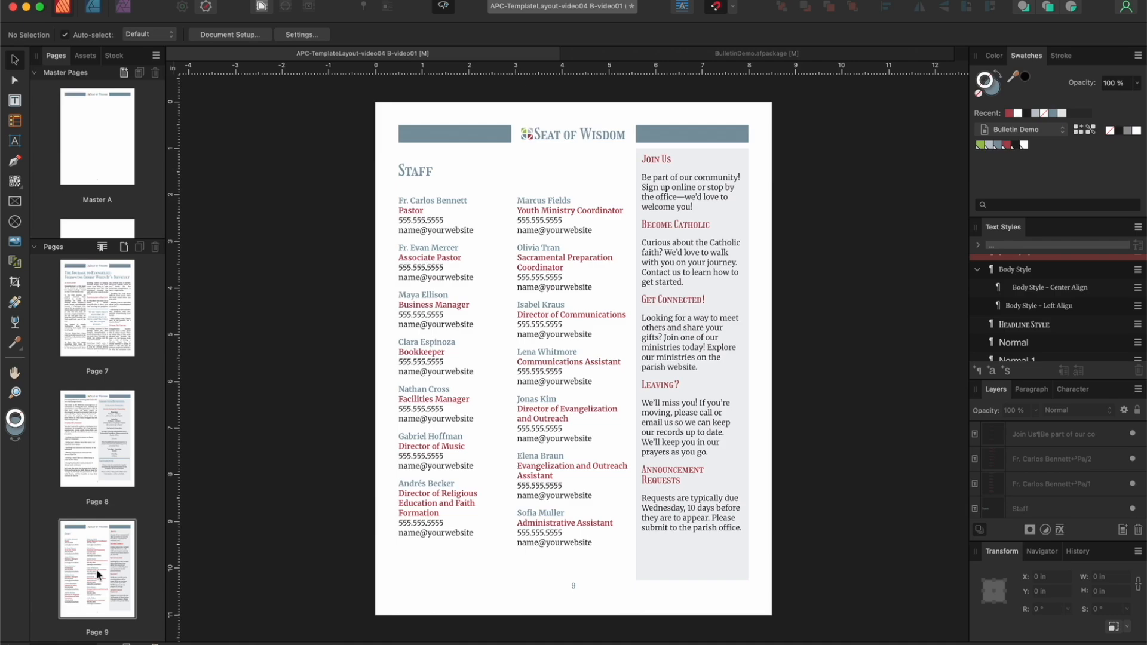
Step: Return to the cover page on page 1 to view the finished bulletin
{"action": "scroll", "coordinate": [106, 584], "scroll_direction": "up", "scroll_amount": 10}
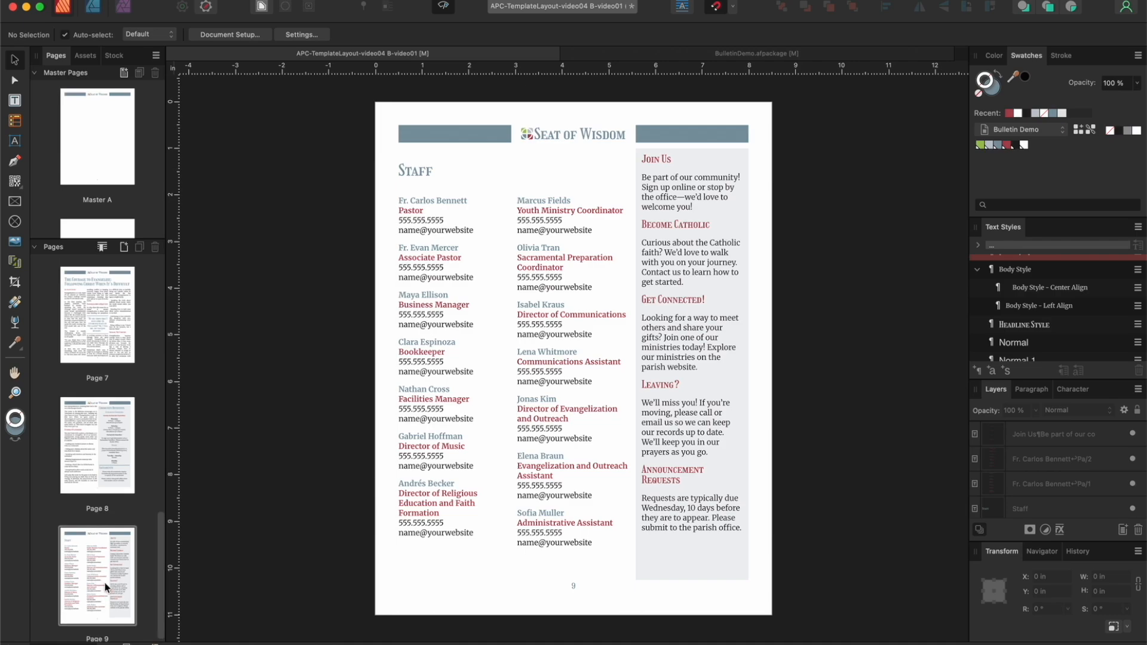
{"action": "left_click", "coordinate": [91, 328]}
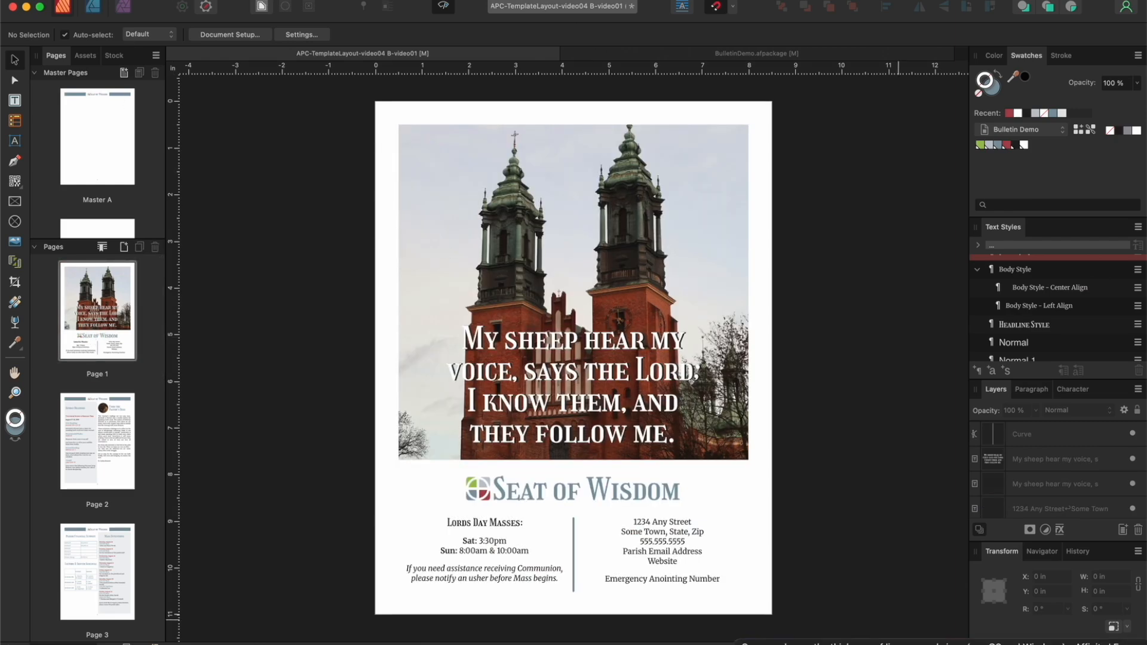
{"action": "left_click", "coordinate": [1102, 644]}
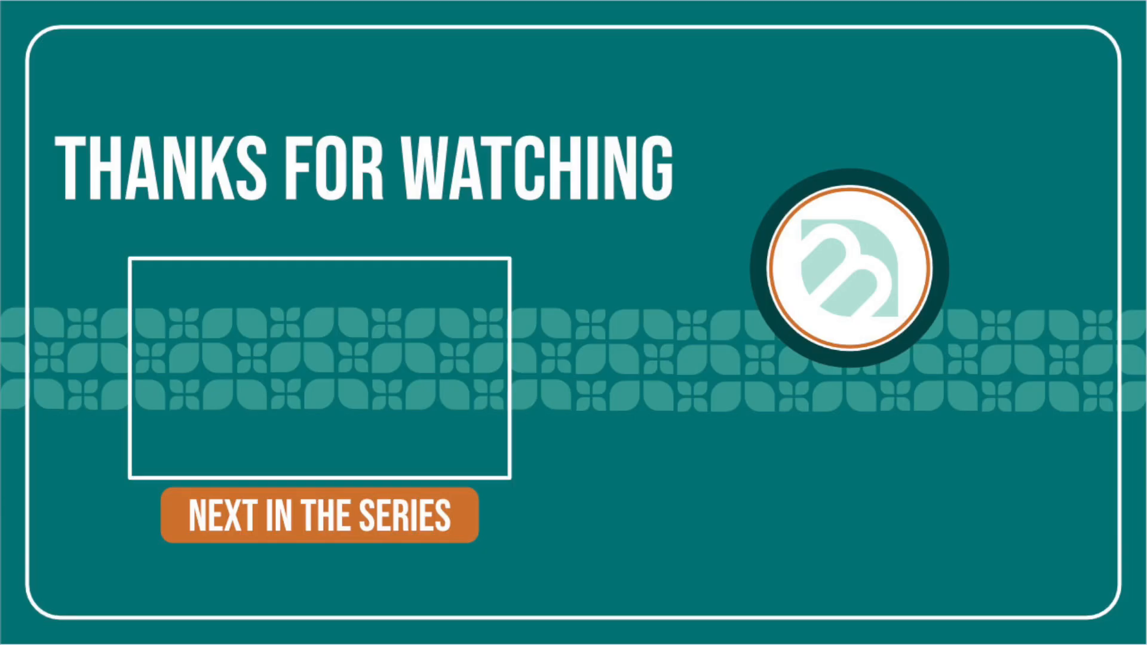